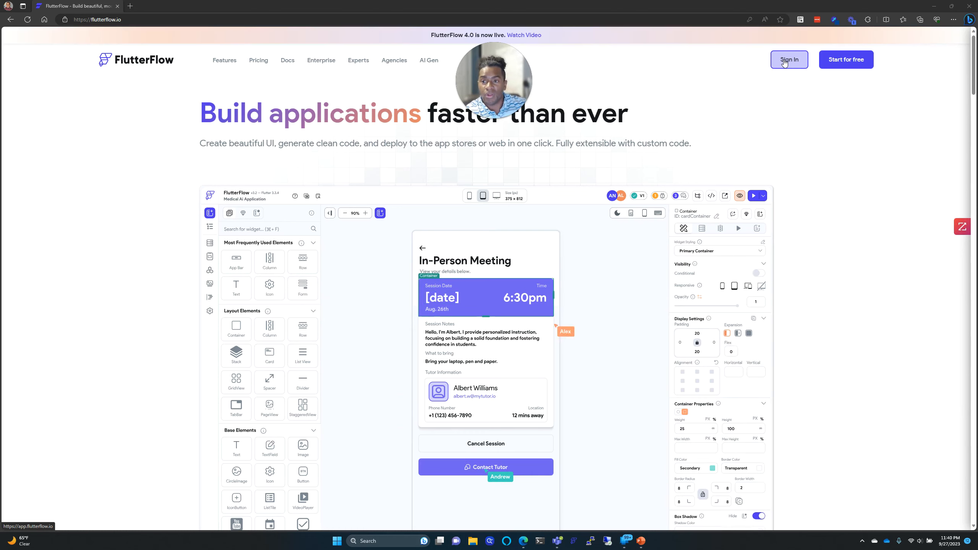
Step: Sign in, filter the dashboard to My Private Projects, and start a new project
{"action": "left_click", "coordinate": [784, 62]}
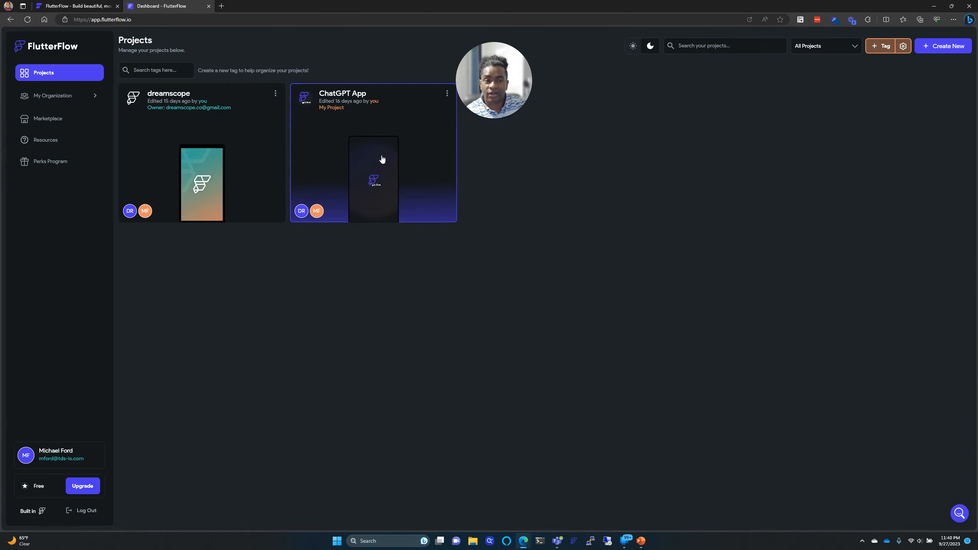
{"action": "left_click", "coordinate": [834, 51]}
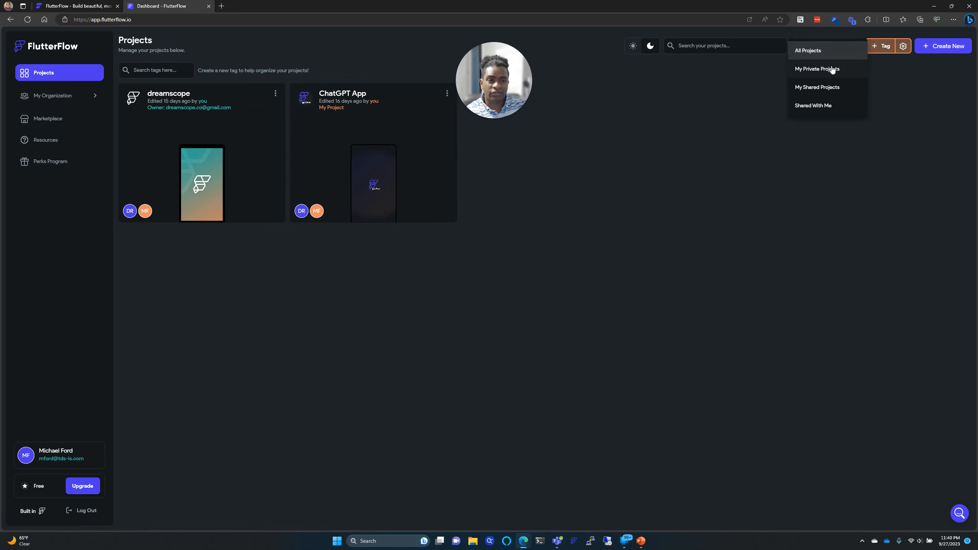
{"action": "left_click", "coordinate": [831, 71]}
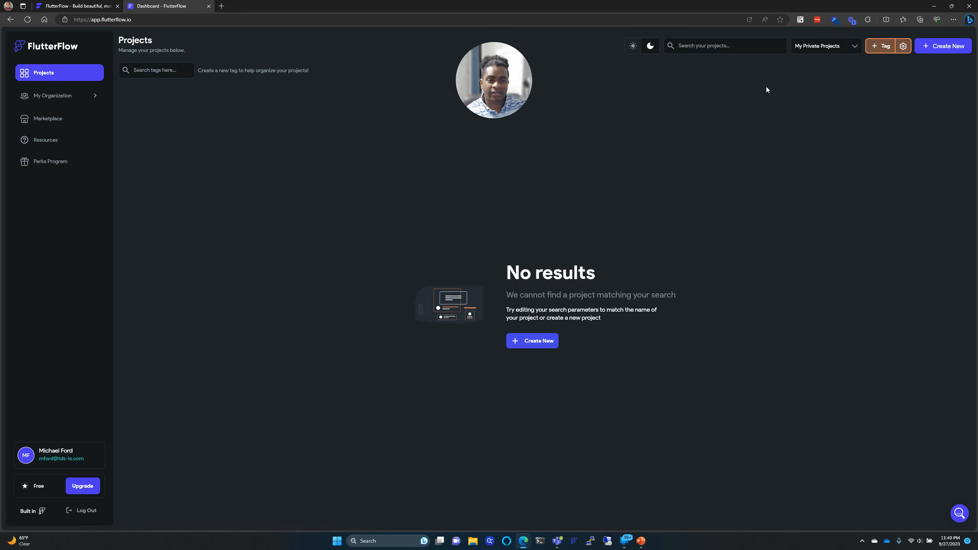
{"action": "left_click", "coordinate": [549, 343]}
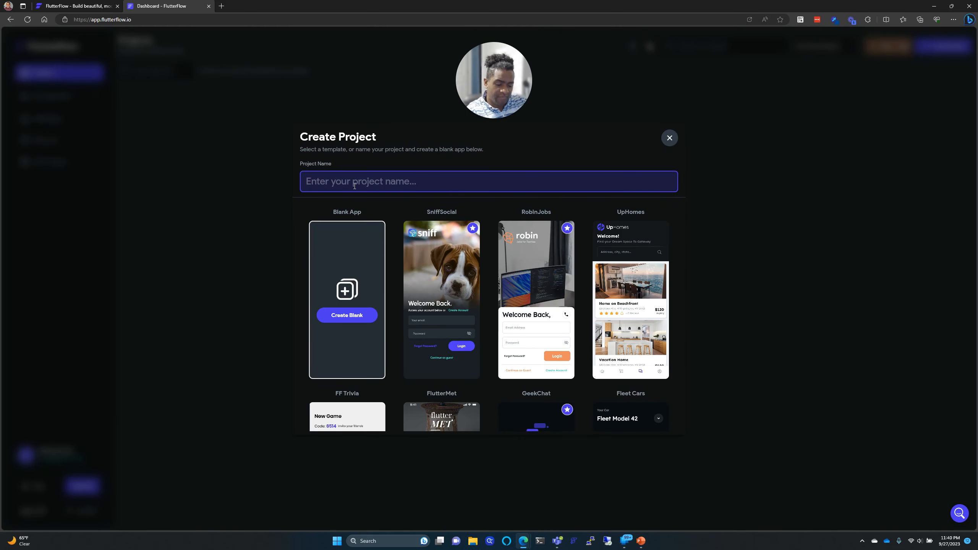
Step: Enter '100 Days of Code' as the project name, then correct it to 'My 100 Days of Code'
{"action": "type", "text": "100 D"}
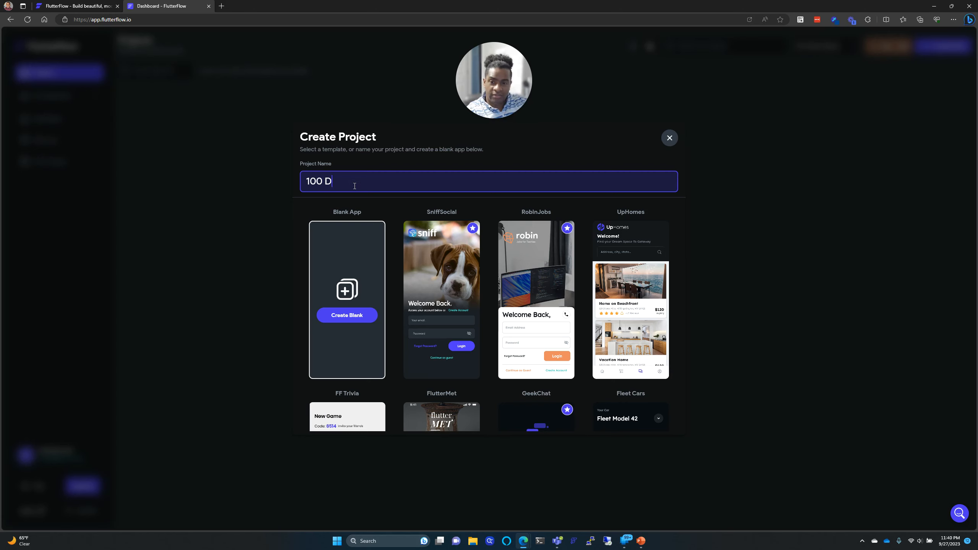
{"action": "type", "text": "ays of C"}
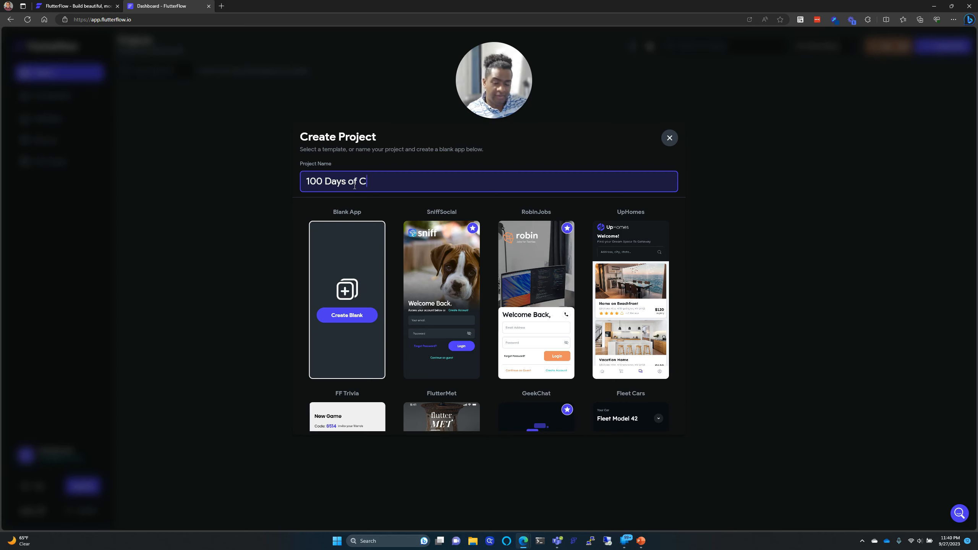
{"action": "type", "text": "ode"}
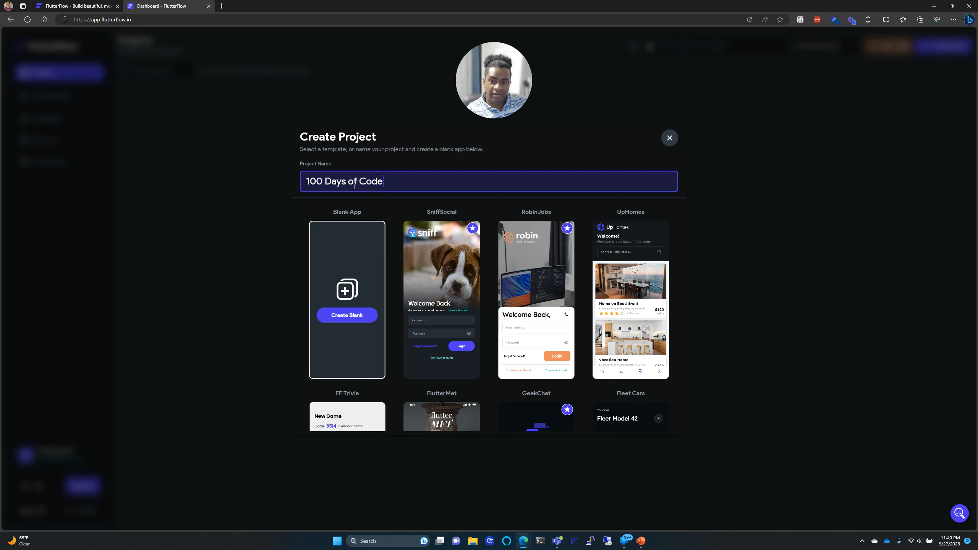
{"action": "left_click", "coordinate": [350, 314]}
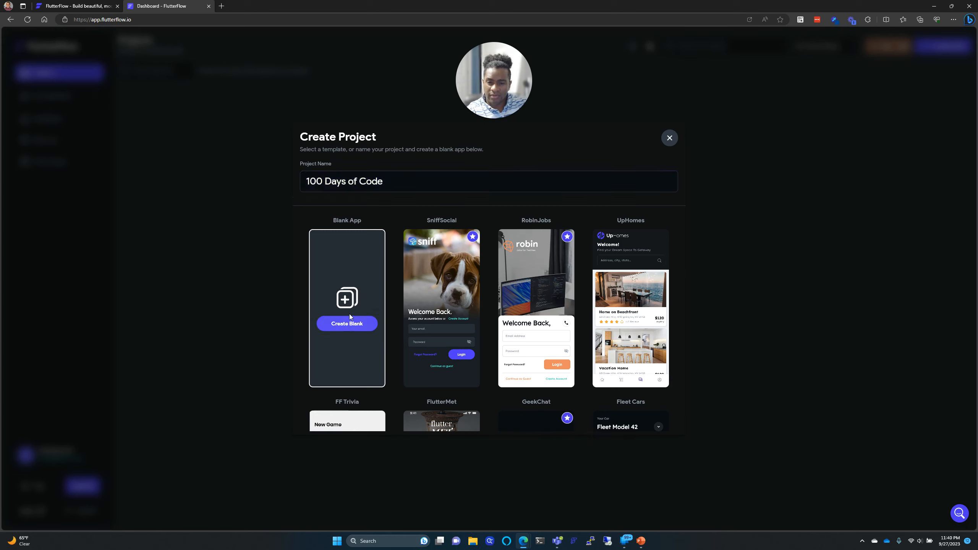
{"action": "left_click", "coordinate": [361, 187]}
{"action": "key", "text": "BackSpace"}
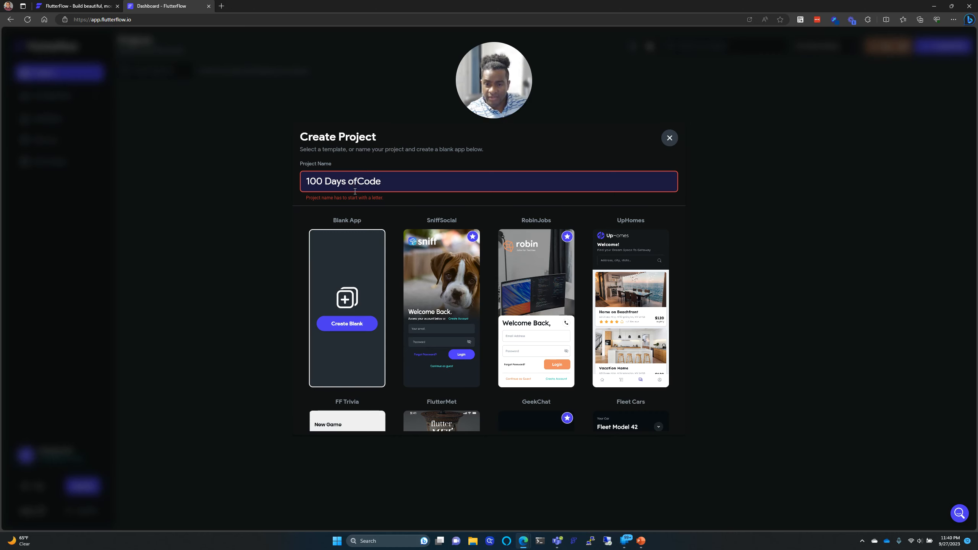
{"action": "left_click", "coordinate": [355, 191]}
{"action": "key", "text": "BackSpace"}
{"action": "key", "text": "BackSpace"}
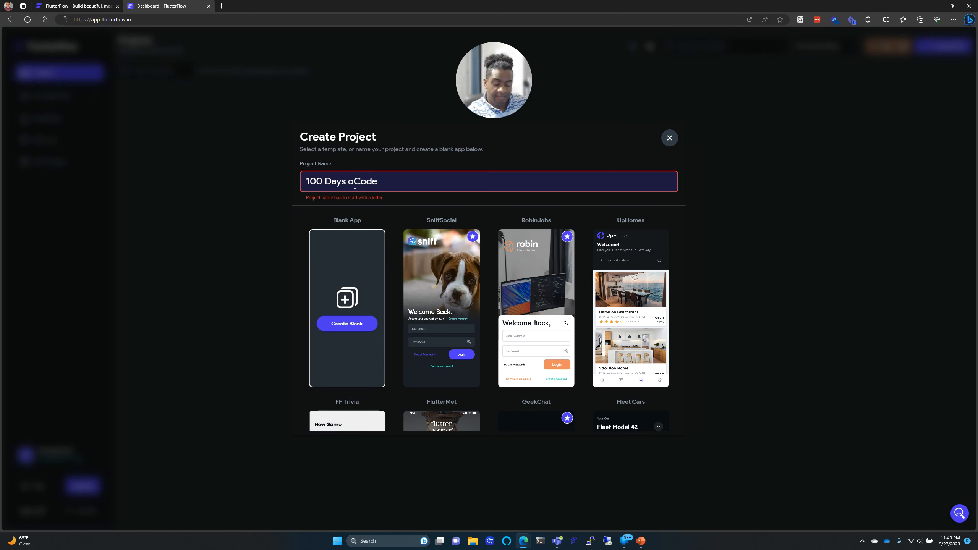
{"action": "type", "text": "o"}
{"action": "key", "text": "BackSpace"}
{"action": "key", "text": "BackSpace"}
{"action": "type", "text": "f"}
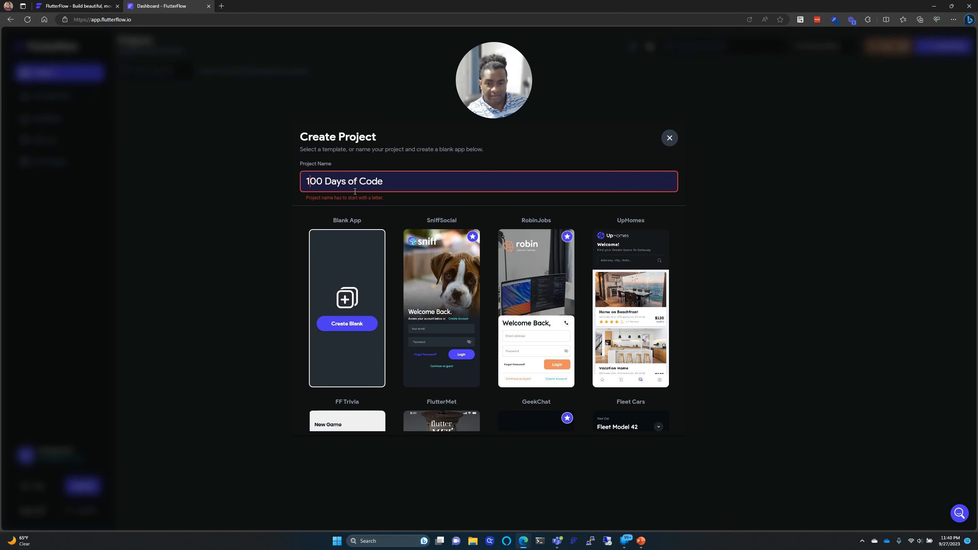
{"action": "key", "text": "BackSpace"}
{"action": "key", "text": "Delete"}
{"action": "key", "text": "Delete"}
{"action": "key", "text": "Delete"}
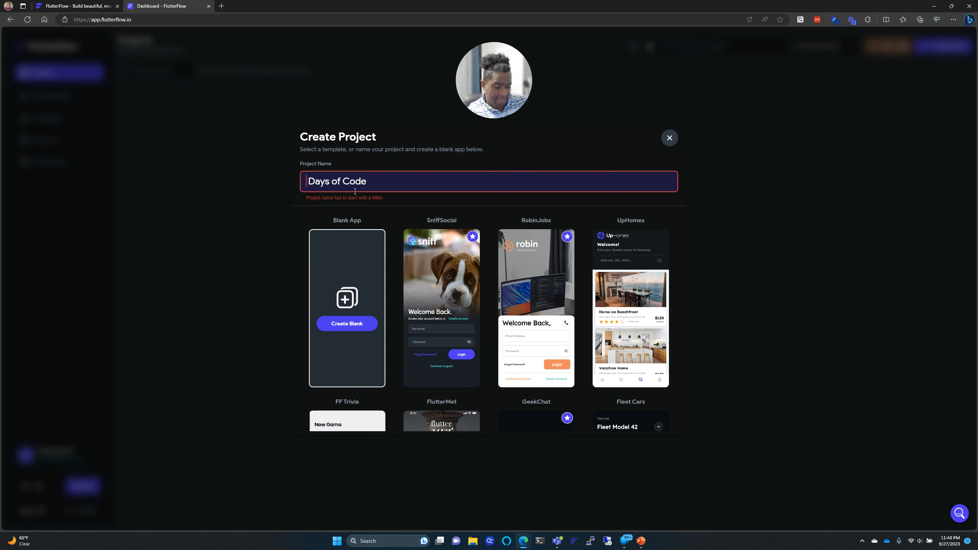
{"action": "type", "text": "My 1 "}
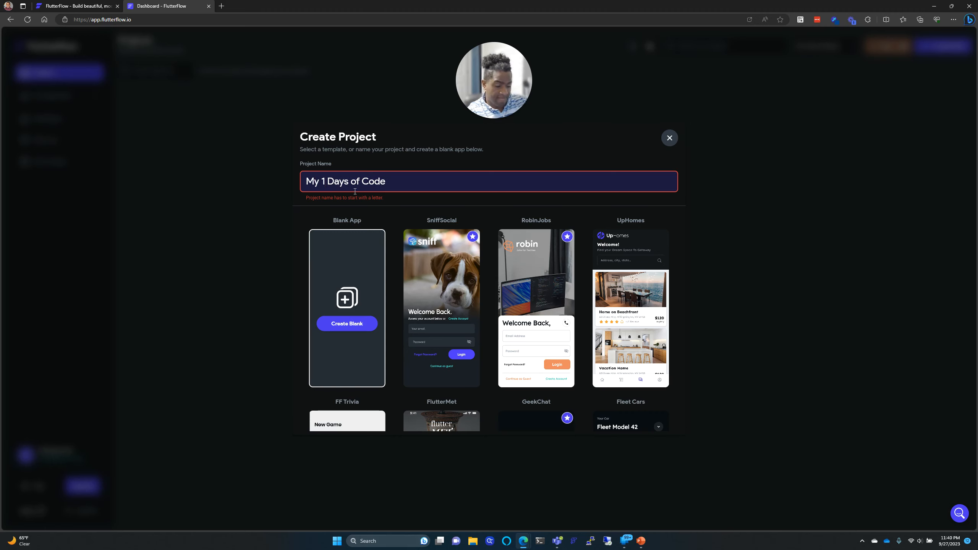
{"action": "type", "text": "00"}
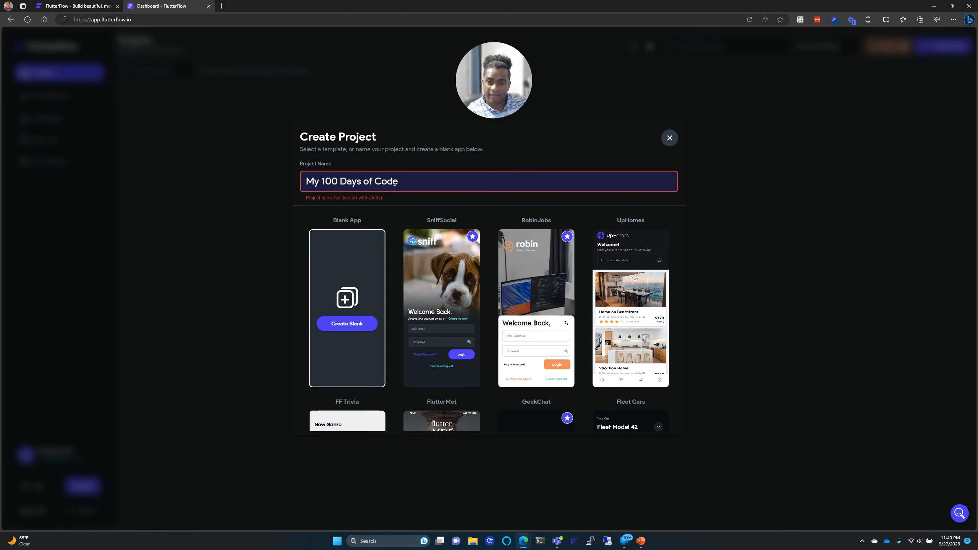
Step: Create the blank My 100 Days of Code app and skip the Firebase project setup
{"action": "left_click", "coordinate": [349, 322]}
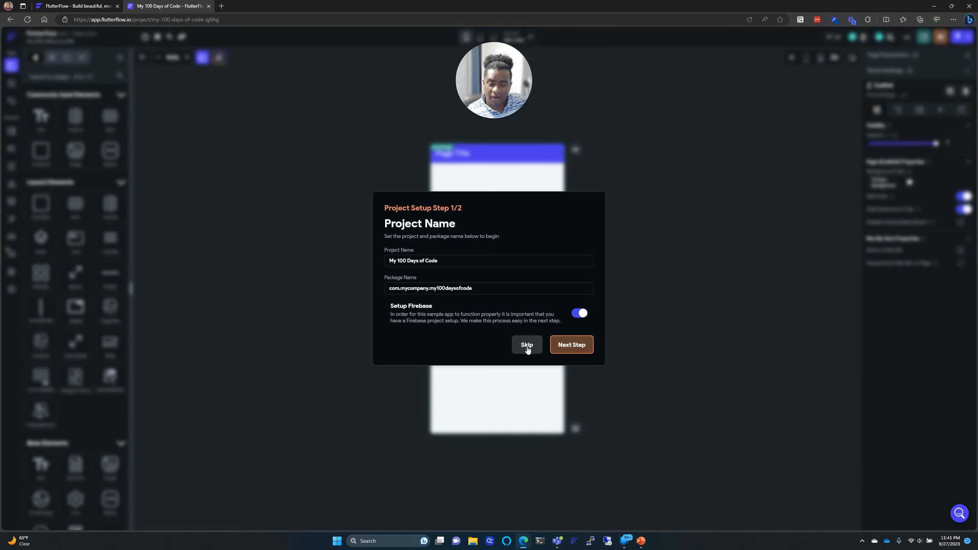
{"action": "left_click", "coordinate": [526, 346]}
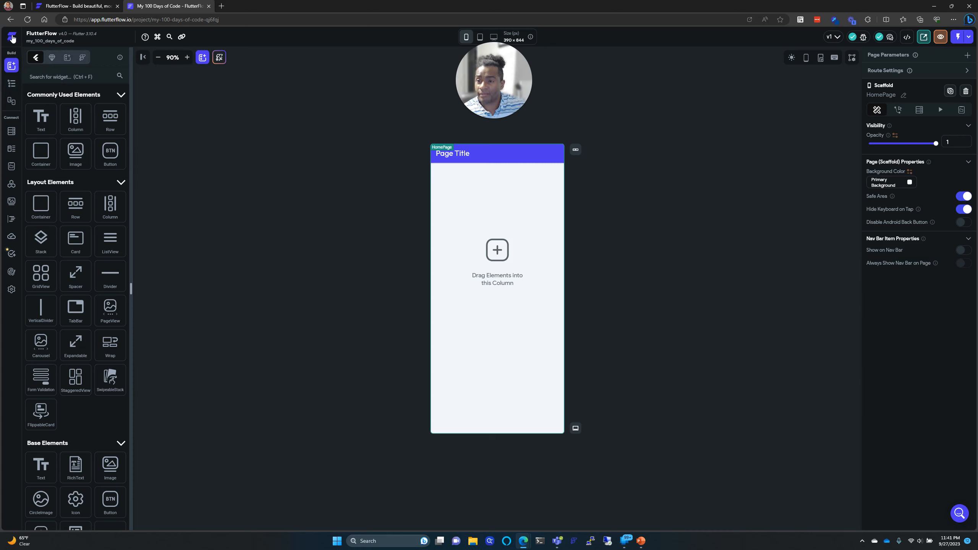
Step: Open dribbble.com in a new tab and search for 'login page'
{"action": "left_click", "coordinate": [223, 6]}
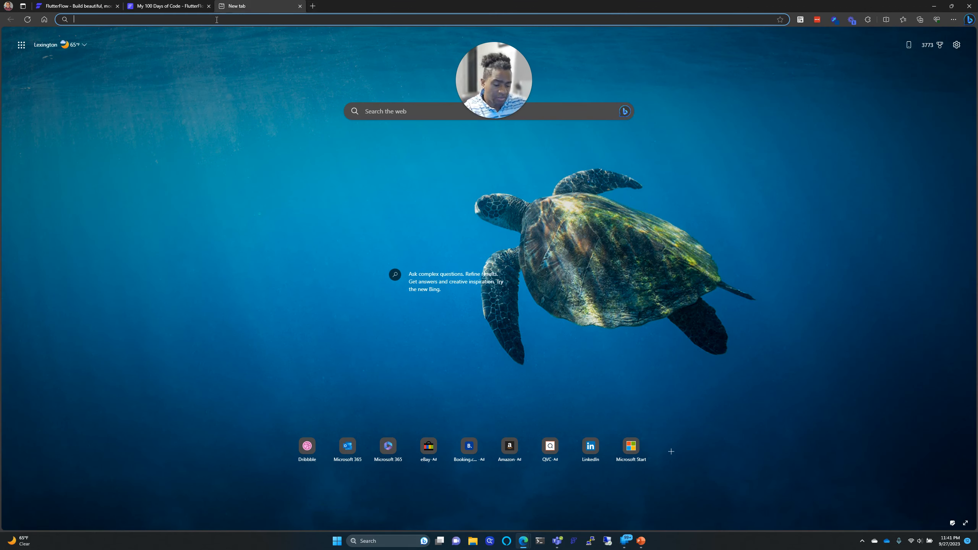
{"action": "type", "text": "dribb"}
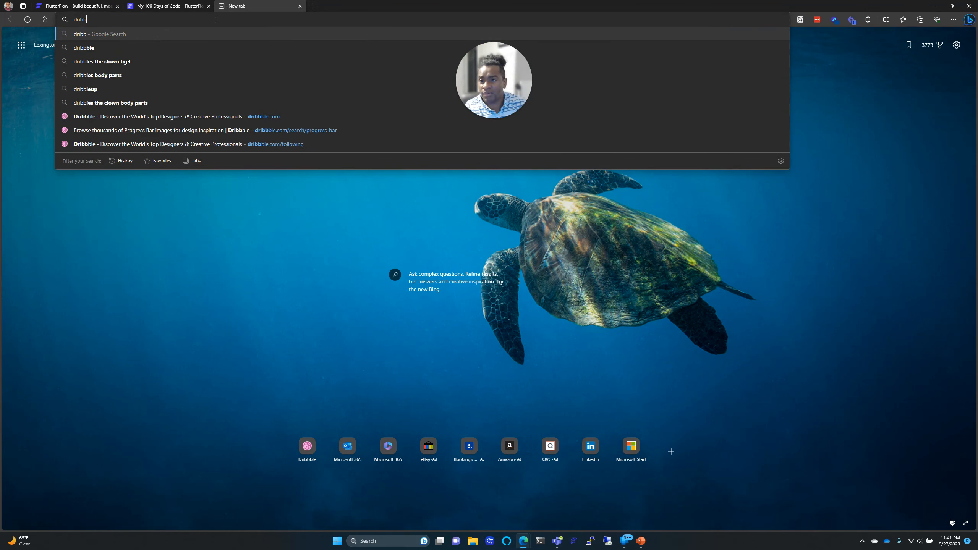
{"action": "type", "text": "b"}
{"action": "key", "text": "Return"}
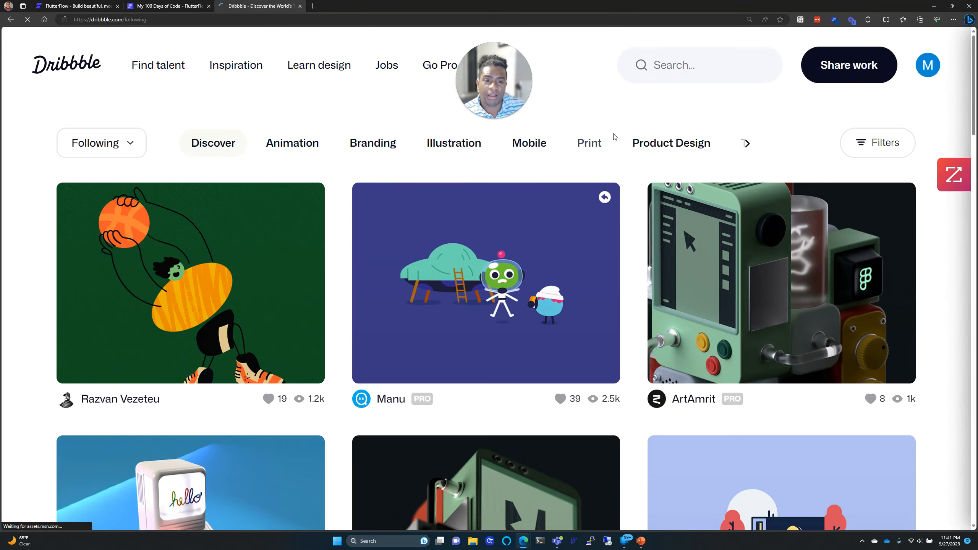
{"action": "left_click", "coordinate": [666, 73]}
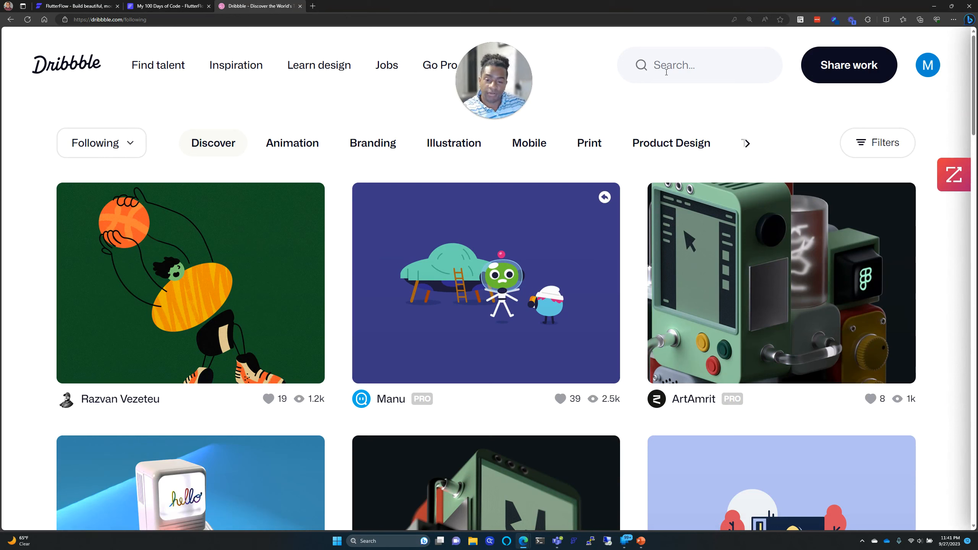
{"action": "type", "text": "log"}
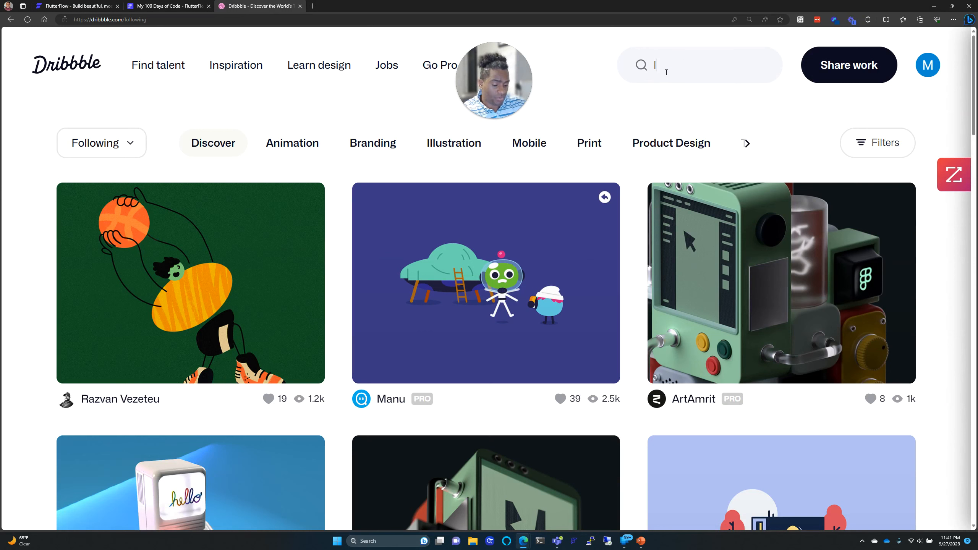
{"action": "type", "text": "in page"}
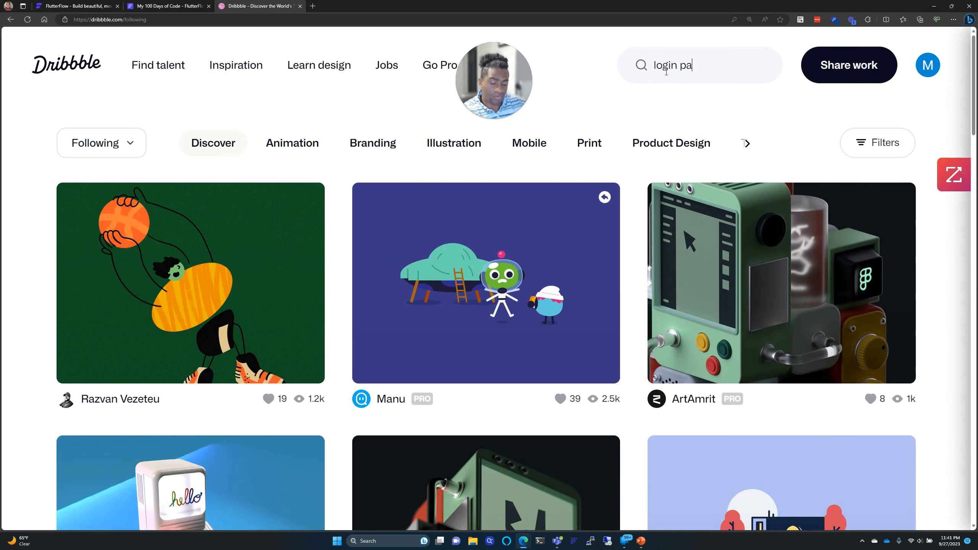
{"action": "key", "text": "Return"}
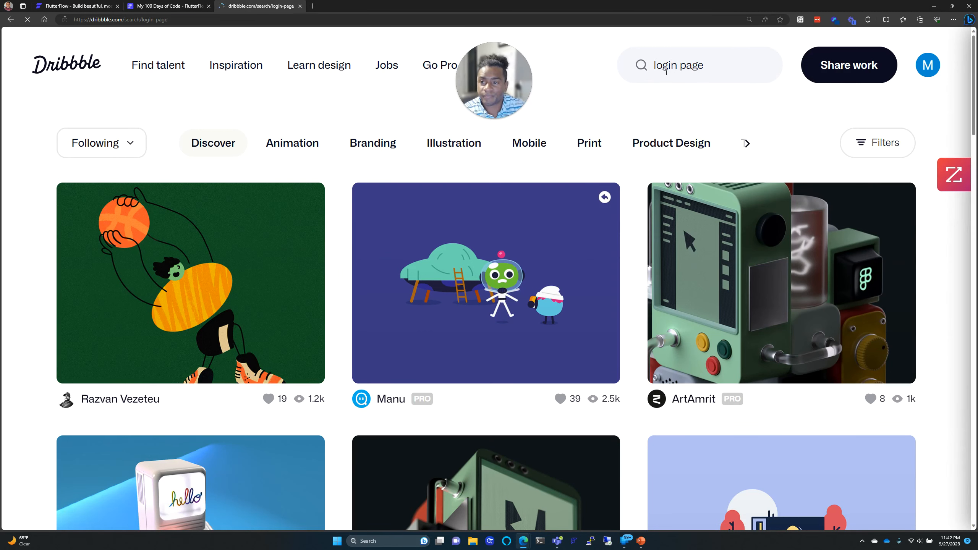
Step: Scroll through the login page results grid for layout ideas
{"action": "scroll", "coordinate": [616, 285], "scroll_direction": "down", "scroll_amount": 10}
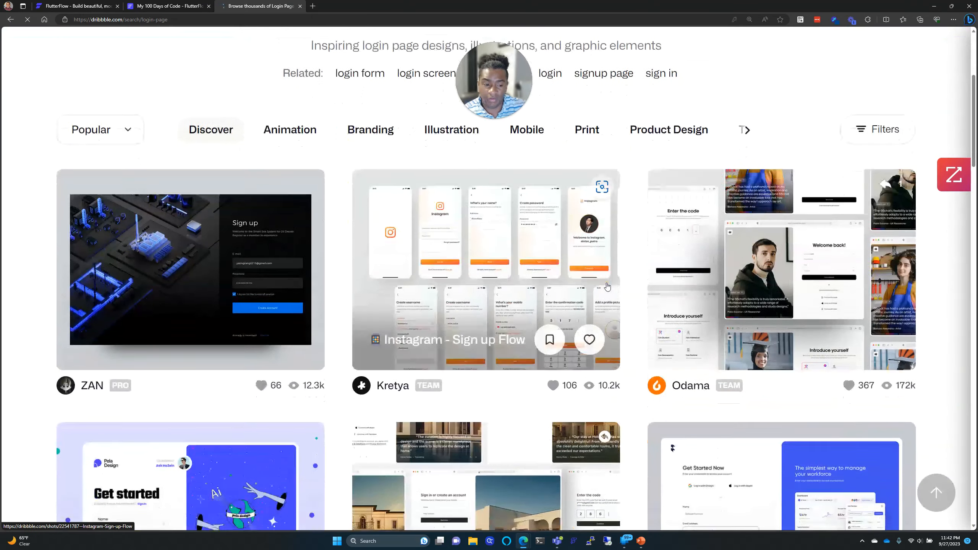
{"action": "scroll", "coordinate": [595, 266], "scroll_direction": "down", "scroll_amount": 2}
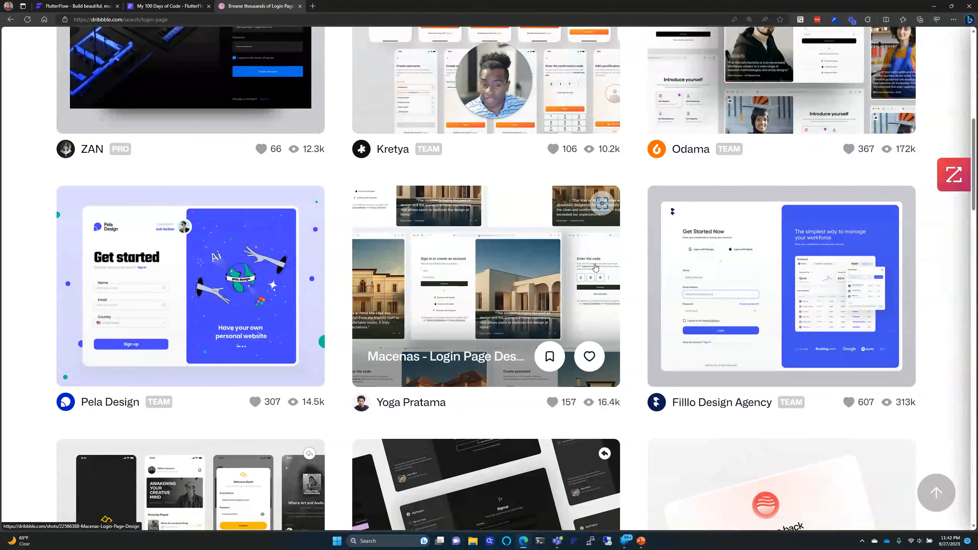
{"action": "scroll", "coordinate": [595, 267], "scroll_direction": "down", "scroll_amount": 13}
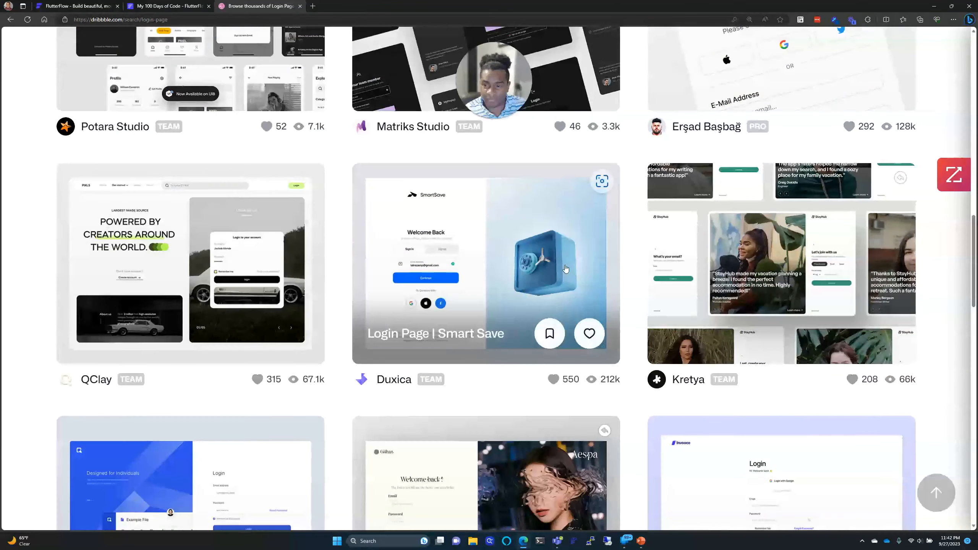
{"action": "scroll", "coordinate": [457, 278], "scroll_direction": "down", "scroll_amount": 6}
{"action": "scroll", "coordinate": [457, 278], "scroll_direction": "down", "scroll_amount": 6}
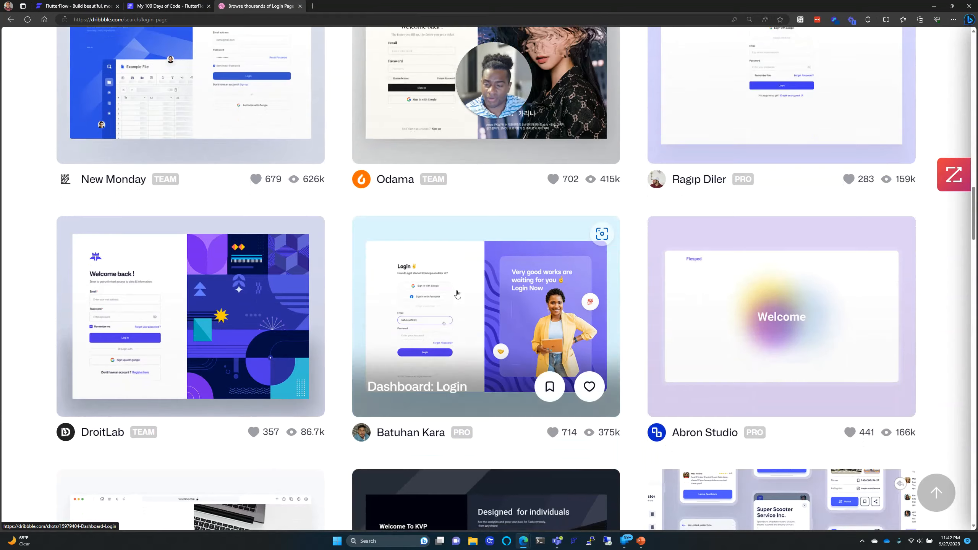
{"action": "scroll", "coordinate": [457, 292], "scroll_direction": "down", "scroll_amount": 8}
{"action": "scroll", "coordinate": [457, 289], "scroll_direction": "down", "scroll_amount": 15}
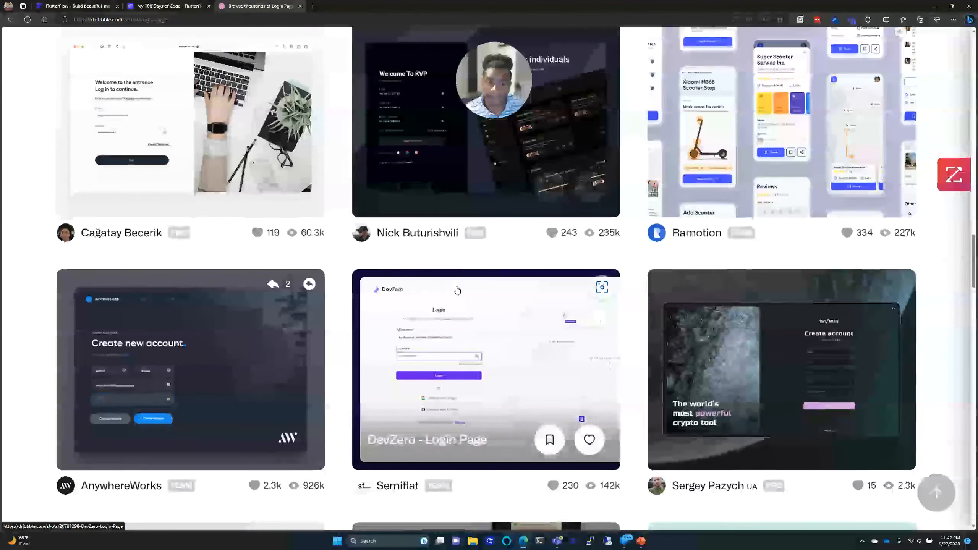
{"action": "scroll", "coordinate": [457, 288], "scroll_direction": "down", "scroll_amount": 3}
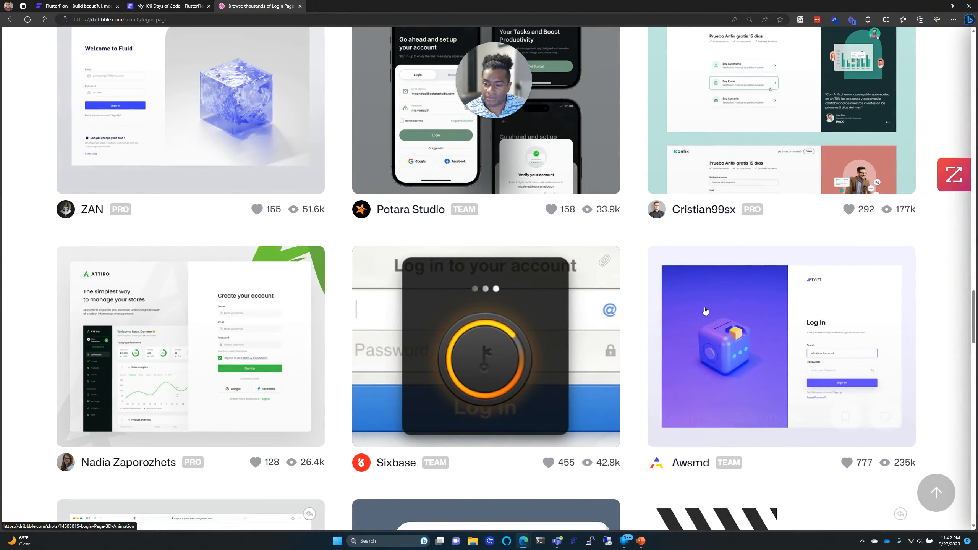
{"action": "scroll", "coordinate": [731, 311], "scroll_direction": "down", "scroll_amount": 6}
{"action": "scroll", "coordinate": [732, 311], "scroll_direction": "down", "scroll_amount": 12}
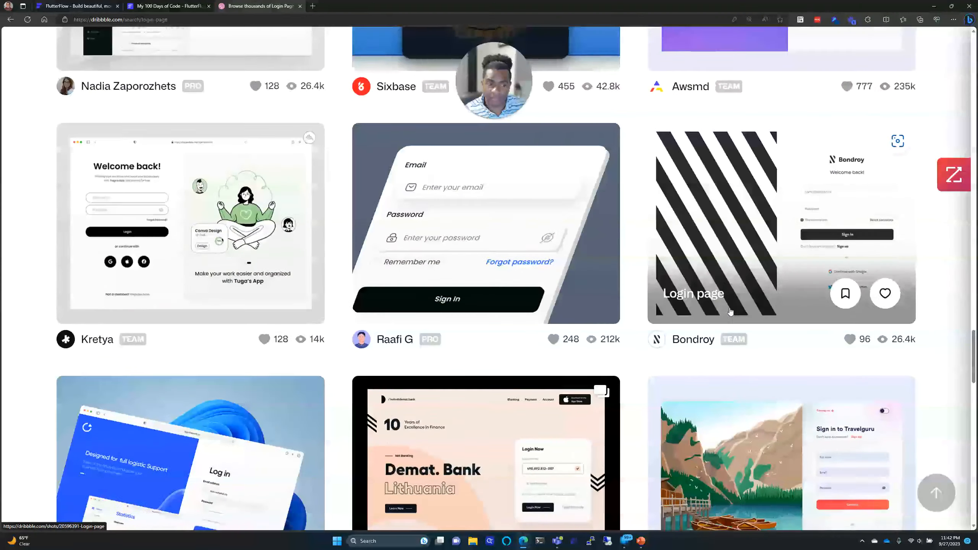
{"action": "scroll", "coordinate": [731, 311], "scroll_direction": "down", "scroll_amount": 2}
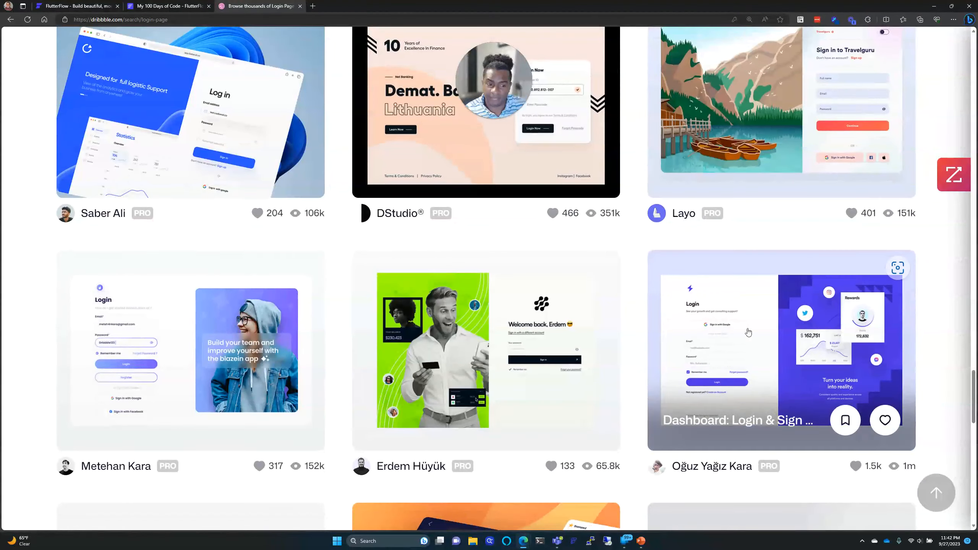
{"action": "scroll", "coordinate": [774, 299], "scroll_direction": "up", "scroll_amount": 15}
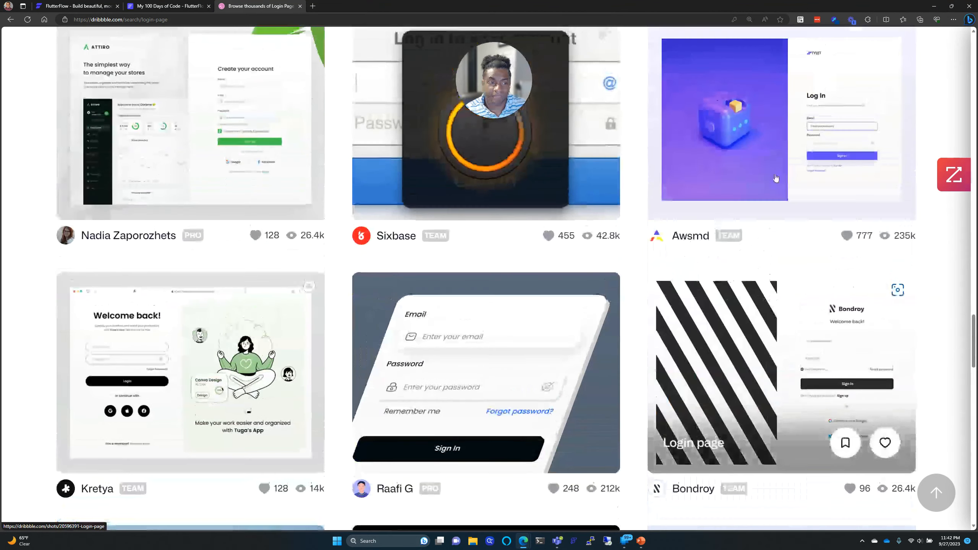
{"action": "left_click", "coordinate": [776, 153]}
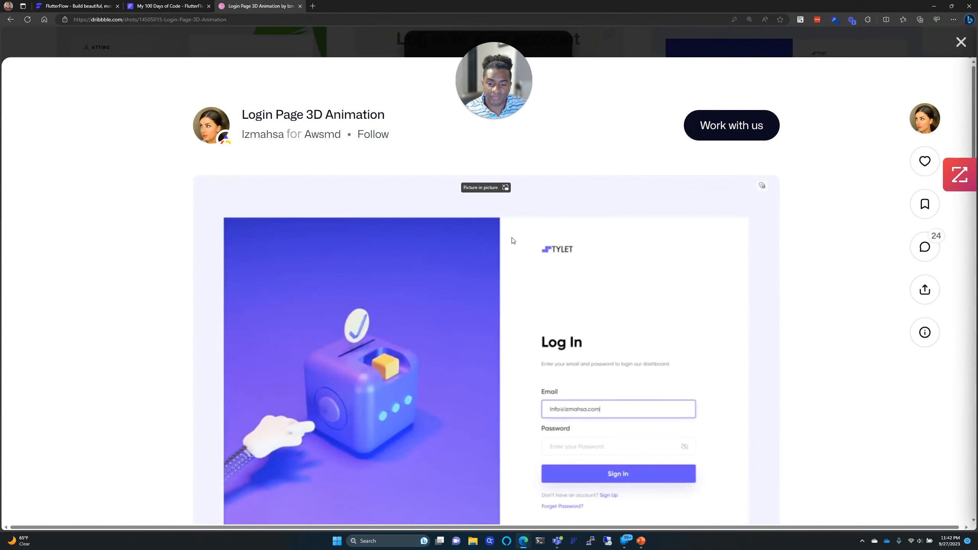
{"action": "scroll", "coordinate": [509, 241], "scroll_direction": "down", "scroll_amount": 2}
{"action": "scroll", "coordinate": [481, 255], "scroll_direction": "up", "scroll_amount": 1}
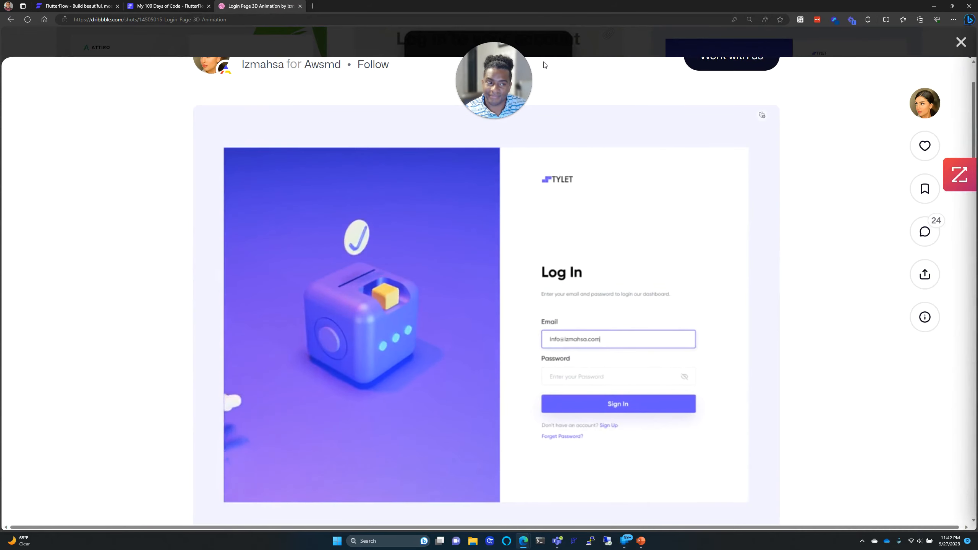
{"action": "left_click", "coordinate": [962, 41]}
{"action": "scroll", "coordinate": [785, 90], "scroll_direction": "up", "scroll_amount": 5}
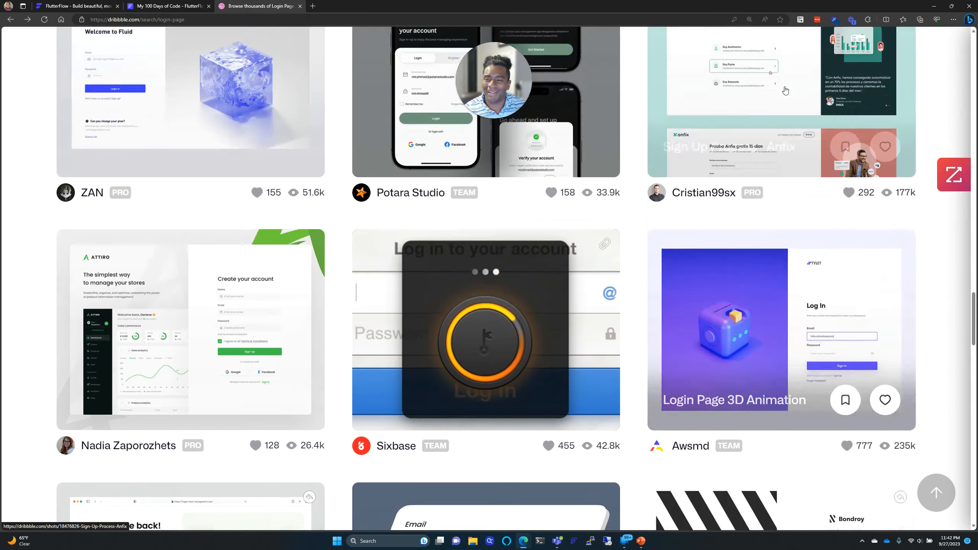
{"action": "scroll", "coordinate": [785, 90], "scroll_direction": "up", "scroll_amount": 8}
{"action": "scroll", "coordinate": [500, 232], "scroll_direction": "down", "scroll_amount": 5}
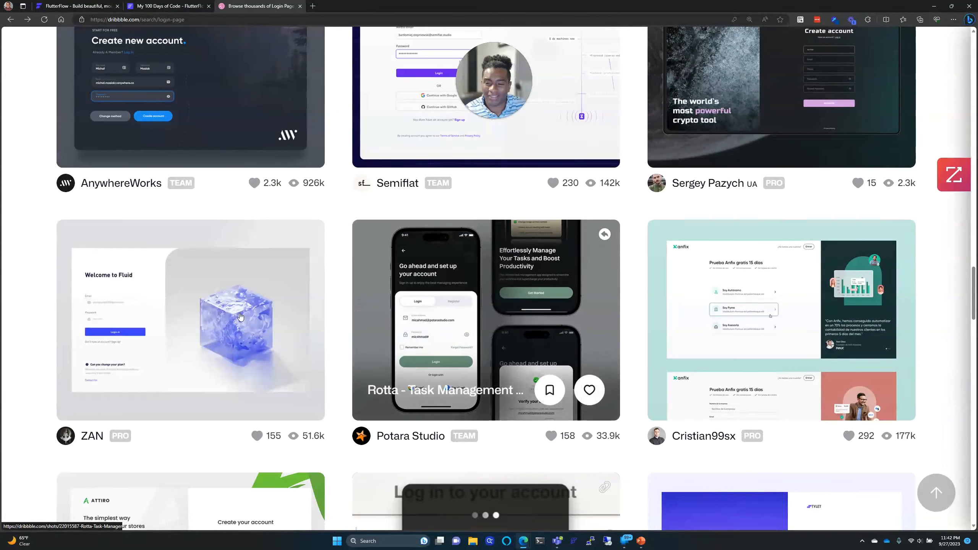
{"action": "left_click", "coordinate": [240, 316]}
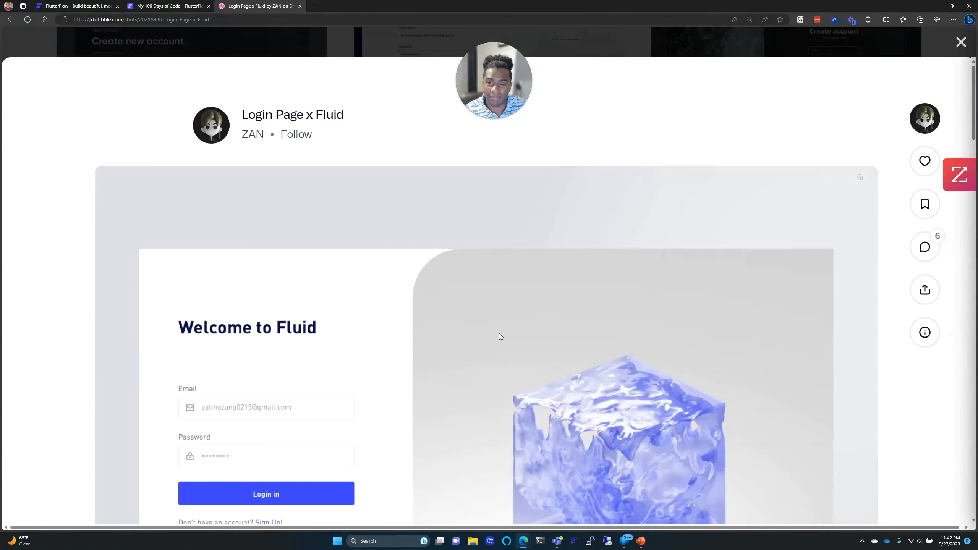
{"action": "scroll", "coordinate": [500, 333], "scroll_direction": "down", "scroll_amount": 5}
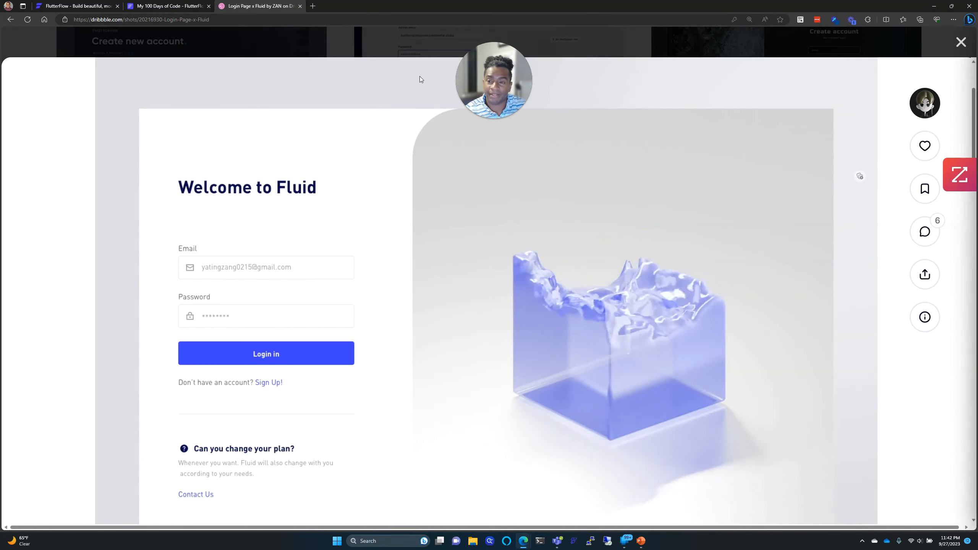
{"action": "key", "text": "Escape"}
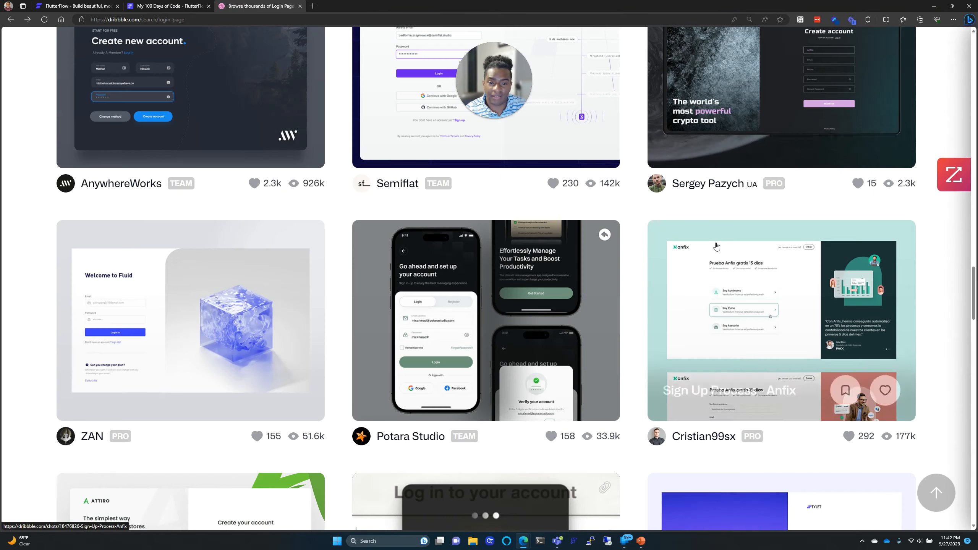
{"action": "scroll", "coordinate": [717, 246], "scroll_direction": "up", "scroll_amount": 6}
{"action": "scroll", "coordinate": [717, 245], "scroll_direction": "up", "scroll_amount": 10}
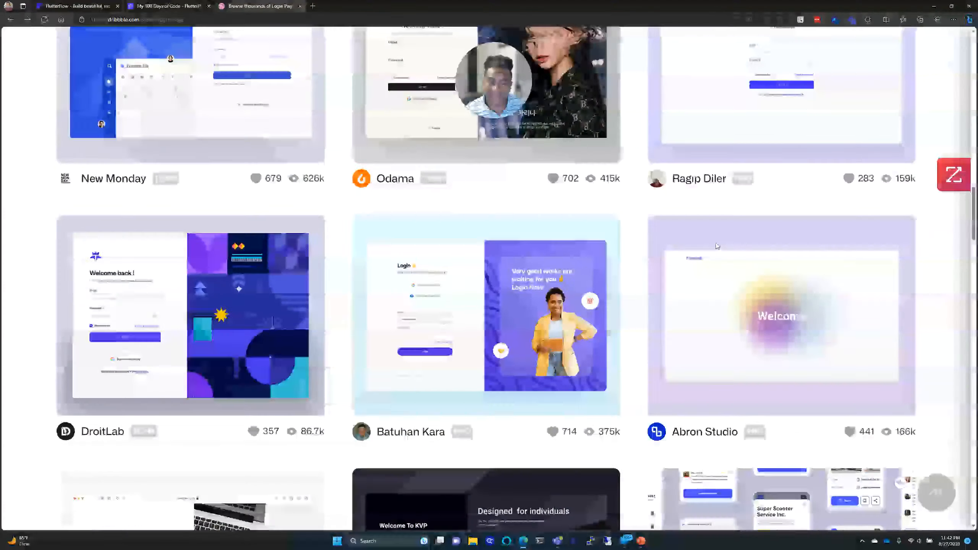
{"action": "scroll", "coordinate": [630, 247], "scroll_direction": "up", "scroll_amount": 10}
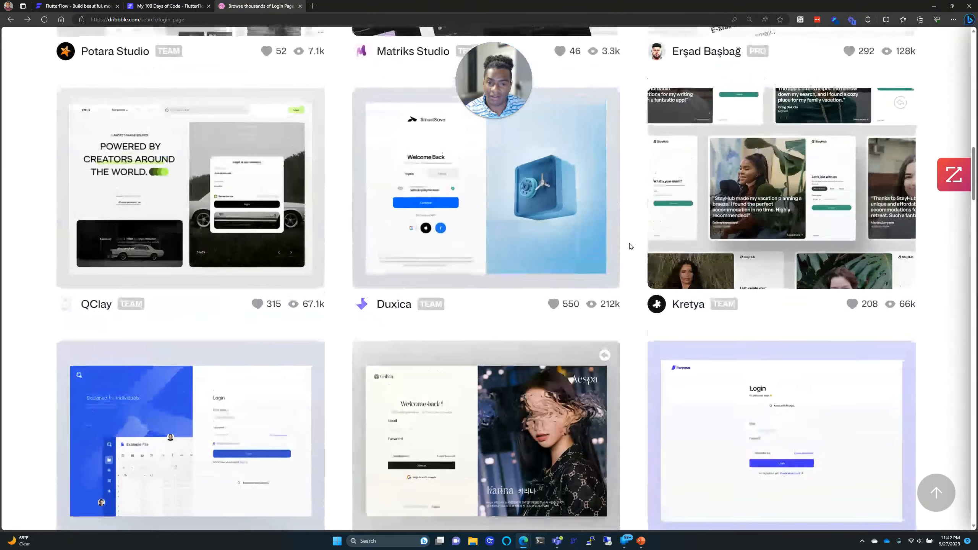
{"action": "scroll", "coordinate": [630, 246], "scroll_direction": "up", "scroll_amount": 10}
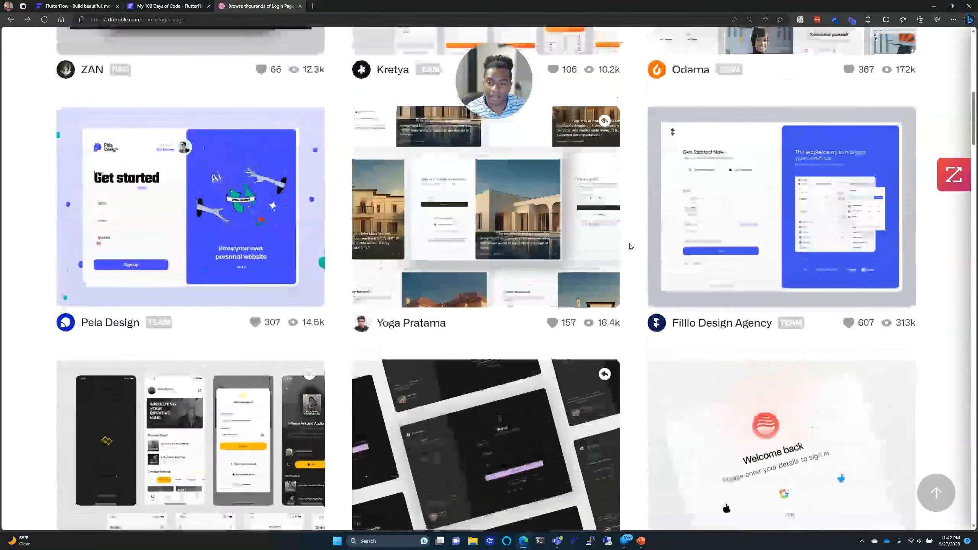
{"action": "scroll", "coordinate": [654, 246], "scroll_direction": "up", "scroll_amount": 5}
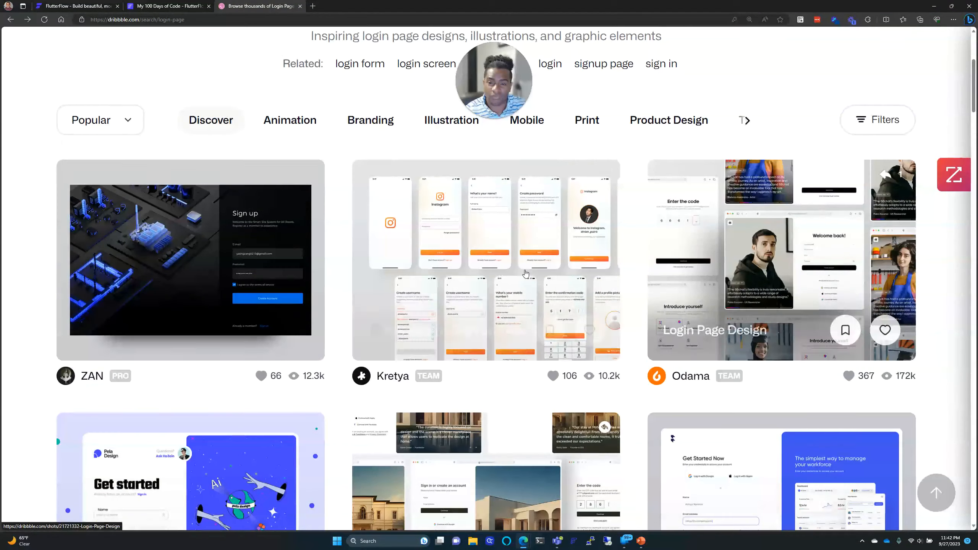
{"action": "scroll", "coordinate": [273, 314], "scroll_direction": "down", "scroll_amount": 3}
{"action": "left_click", "coordinate": [272, 313]}
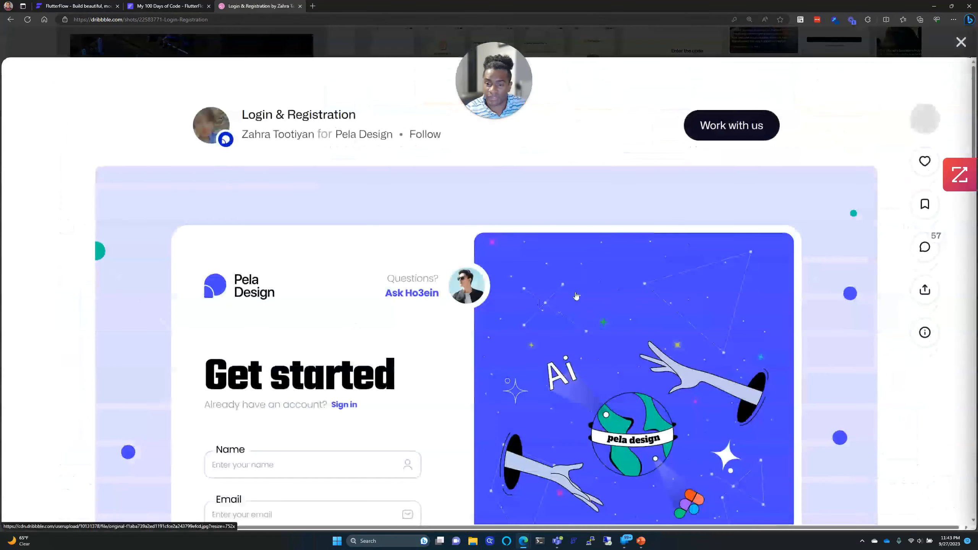
{"action": "scroll", "coordinate": [579, 294], "scroll_direction": "down", "scroll_amount": 3}
{"action": "scroll", "coordinate": [579, 294], "scroll_direction": "up", "scroll_amount": 2}
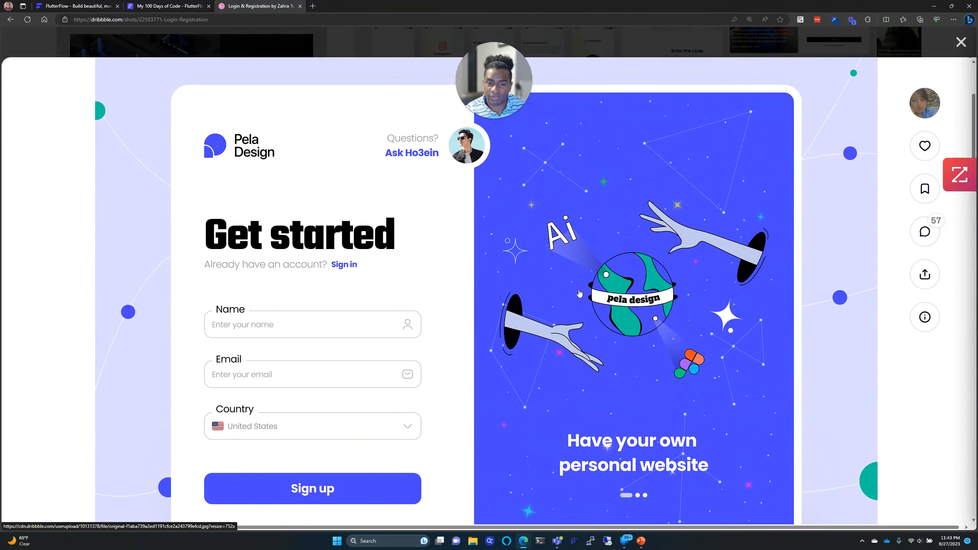
{"action": "scroll", "coordinate": [579, 293], "scroll_direction": "down", "scroll_amount": 1}
{"action": "scroll", "coordinate": [579, 293], "scroll_direction": "up", "scroll_amount": 5}
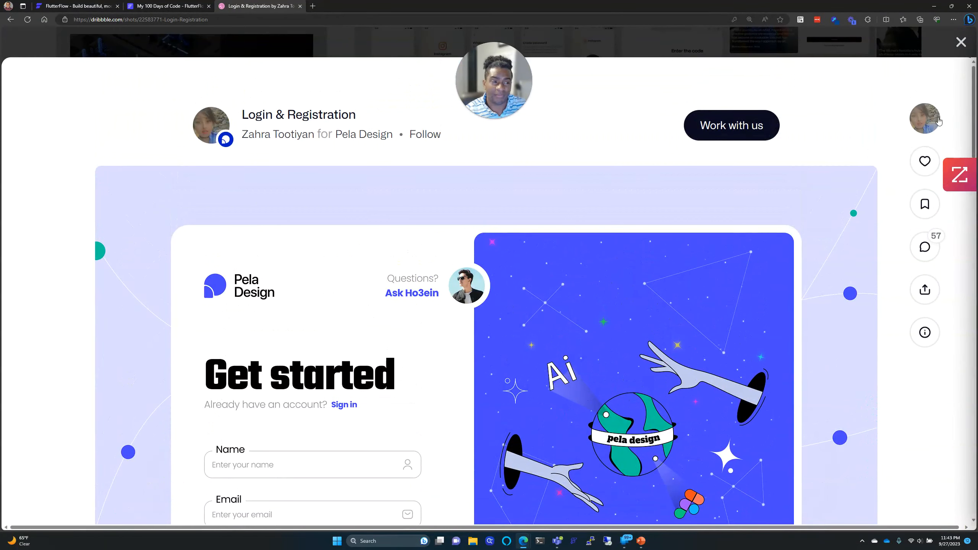
{"action": "left_click", "coordinate": [961, 42]}
{"action": "scroll", "coordinate": [527, 147], "scroll_direction": "up", "scroll_amount": 10}
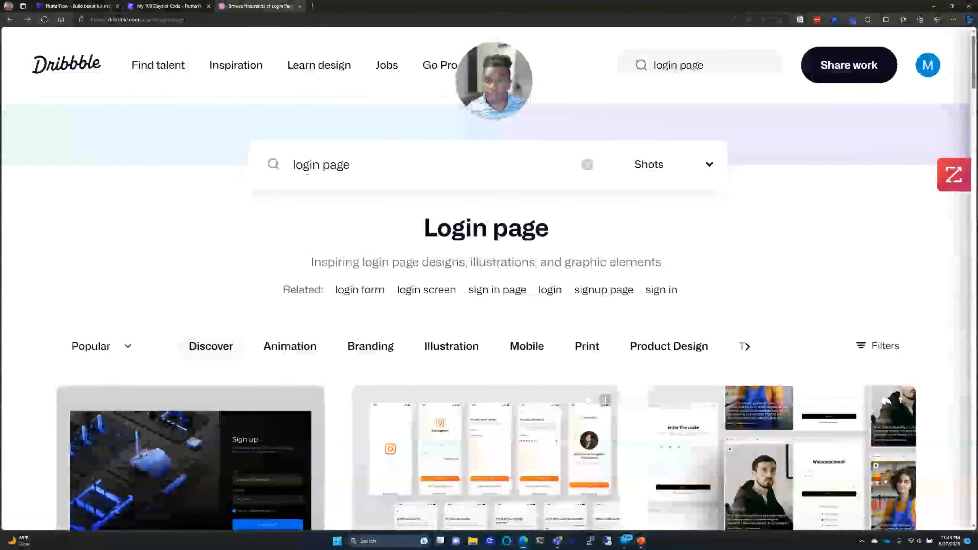
Step: Change the search to 'simple login page' and scroll through the new results
{"action": "left_click", "coordinate": [316, 165]}
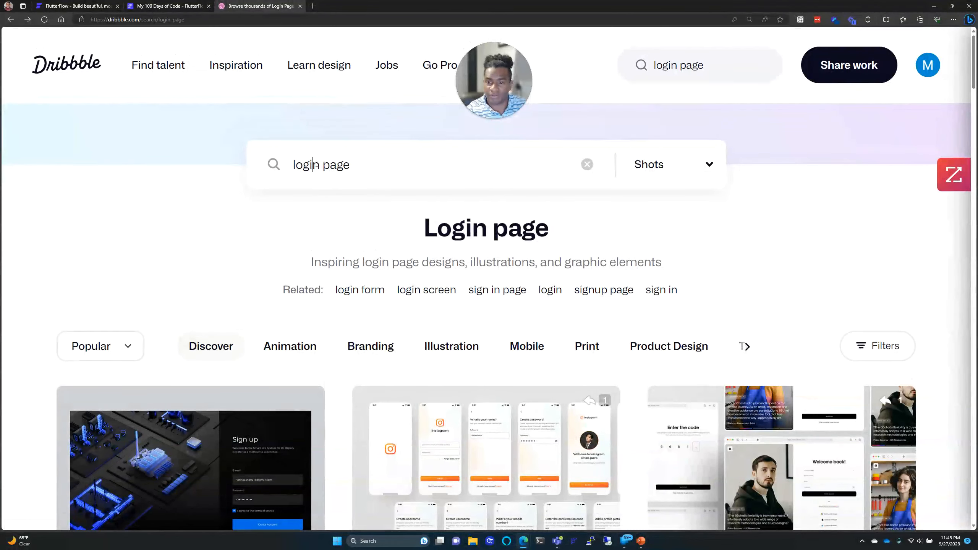
{"action": "left_click", "coordinate": [293, 165]}
{"action": "type", "text": "simple"}
{"action": "key", "text": "Return"}
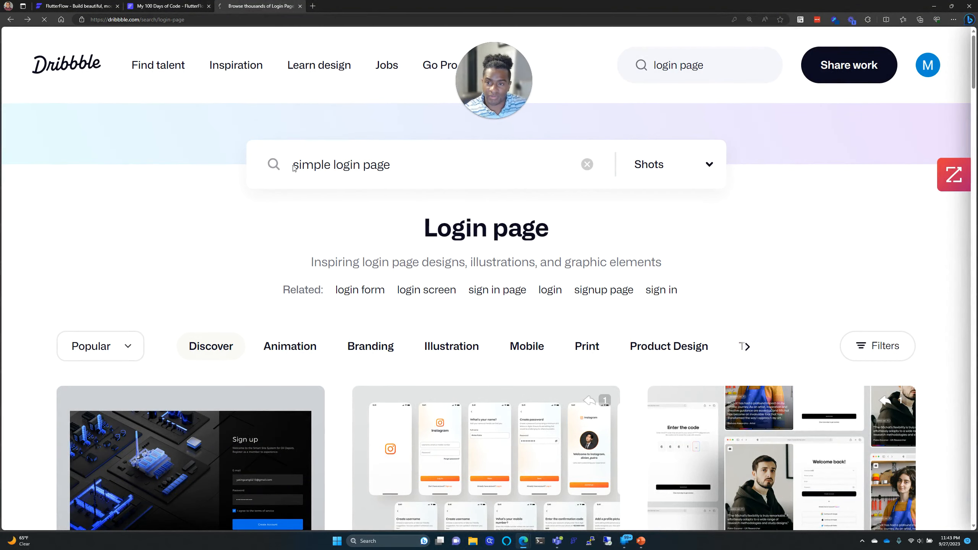
{"action": "scroll", "coordinate": [320, 210], "scroll_direction": "down", "scroll_amount": 4}
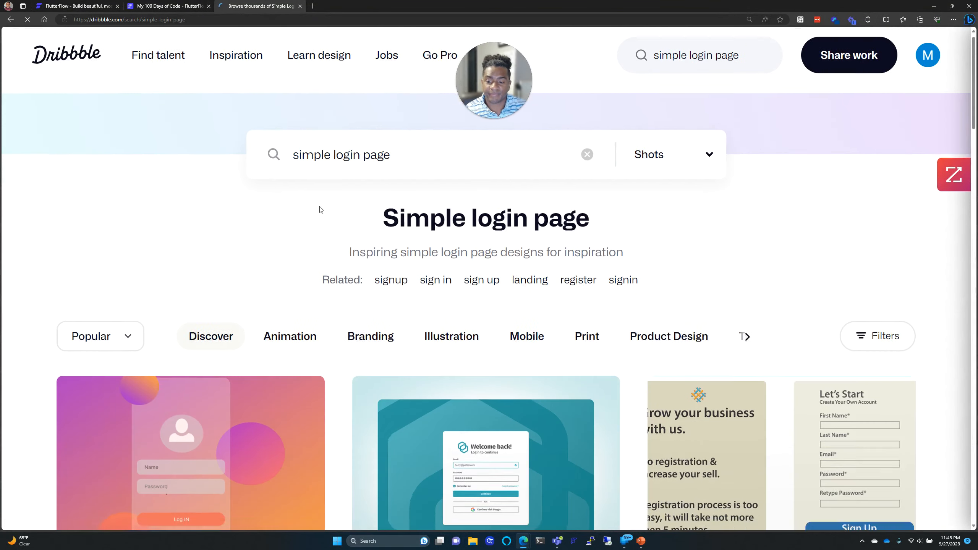
{"action": "scroll", "coordinate": [321, 210], "scroll_direction": "down", "scroll_amount": 4}
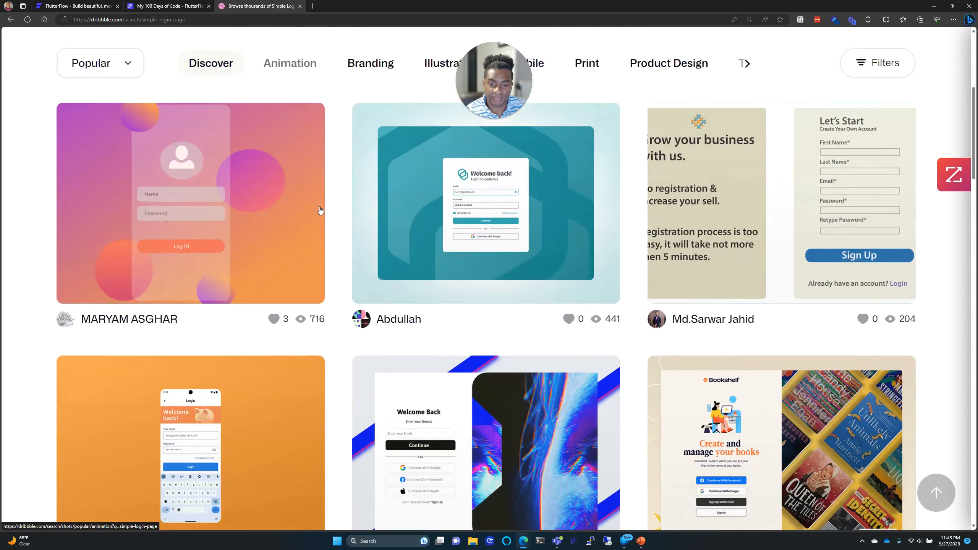
{"action": "scroll", "coordinate": [320, 210], "scroll_direction": "down", "scroll_amount": 4}
{"action": "scroll", "coordinate": [320, 210], "scroll_direction": "down", "scroll_amount": 4}
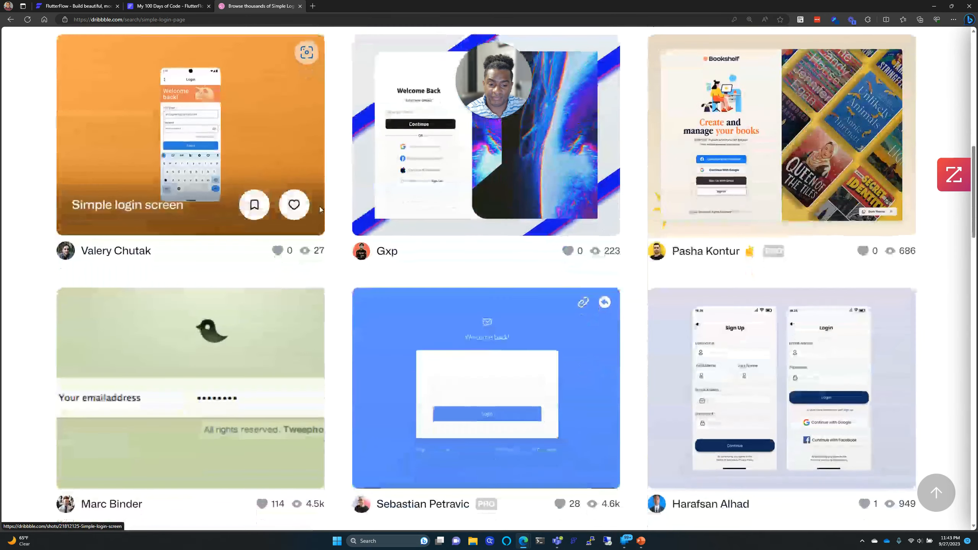
{"action": "scroll", "coordinate": [321, 211], "scroll_direction": "down", "scroll_amount": 2}
{"action": "scroll", "coordinate": [320, 210], "scroll_direction": "down", "scroll_amount": 2}
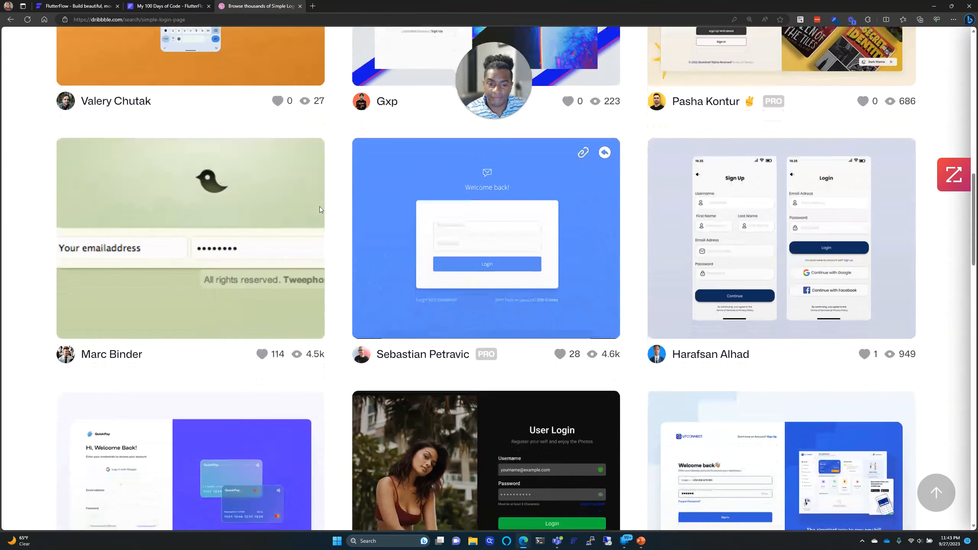
{"action": "scroll", "coordinate": [320, 211], "scroll_direction": "down", "scroll_amount": 2}
{"action": "scroll", "coordinate": [320, 210], "scroll_direction": "down", "scroll_amount": 2}
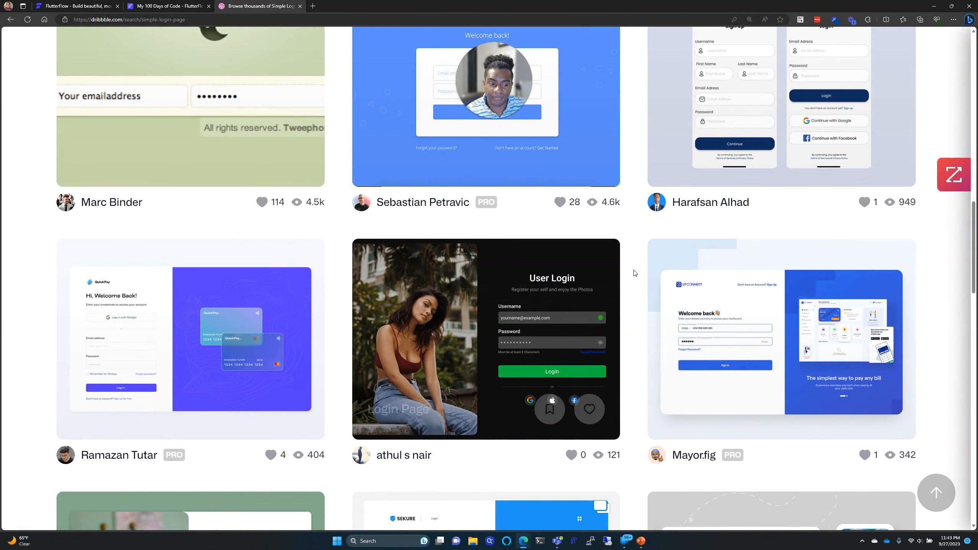
Step: Open the Liconnect Login Page shot and examine its image enlarged
{"action": "left_click", "coordinate": [781, 310]}
{"action": "scroll", "coordinate": [455, 216], "scroll_direction": "down", "scroll_amount": 3}
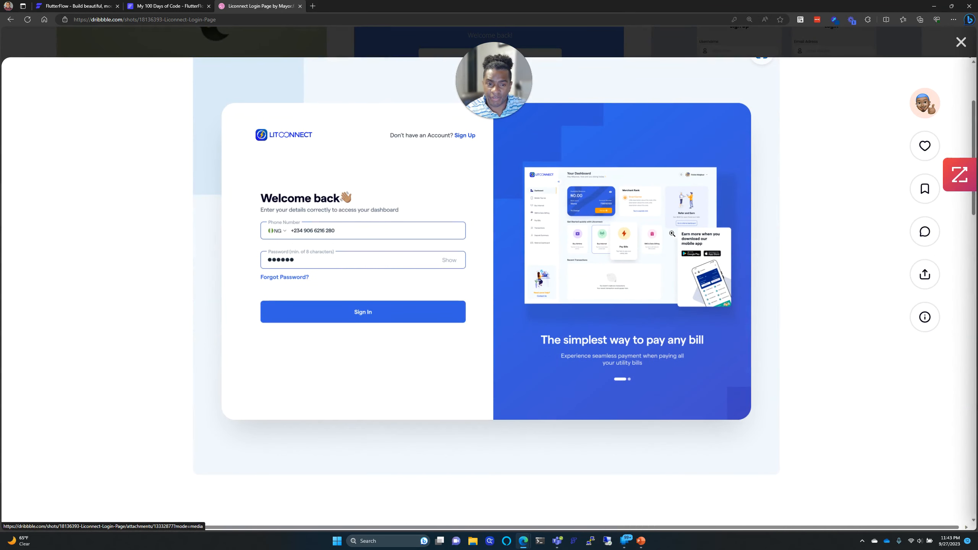
{"action": "left_click", "coordinate": [619, 265]}
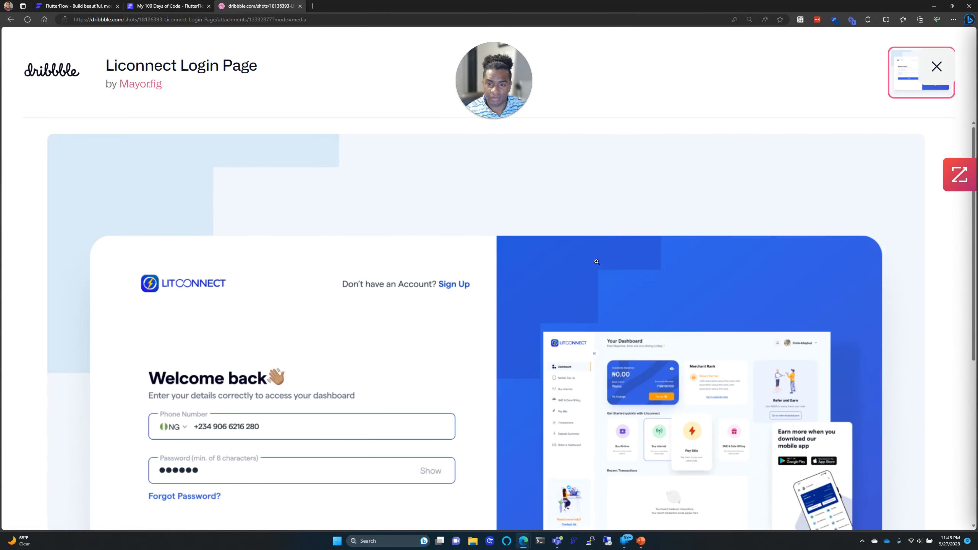
{"action": "scroll", "coordinate": [596, 261], "scroll_direction": "up", "scroll_amount": 2}
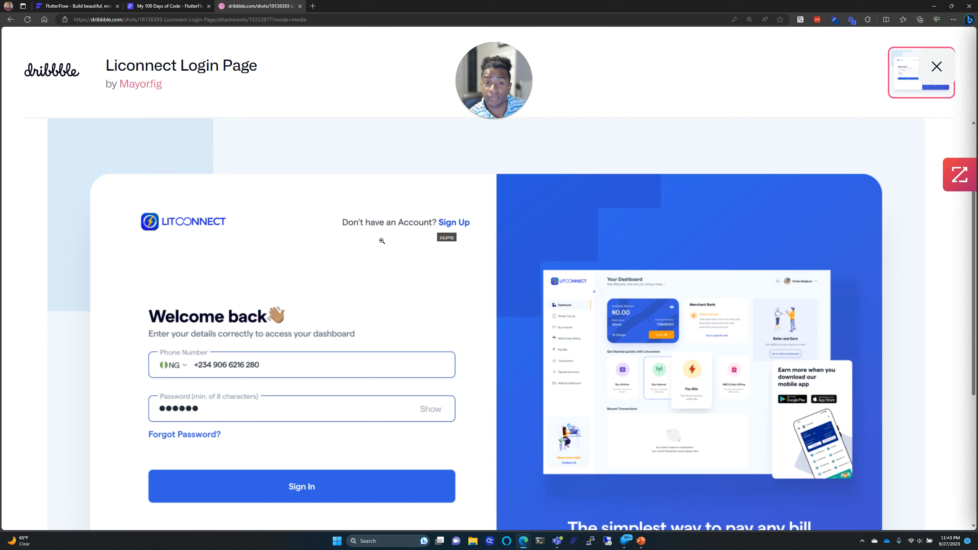
{"action": "scroll", "coordinate": [382, 240], "scroll_direction": "down", "scroll_amount": 4}
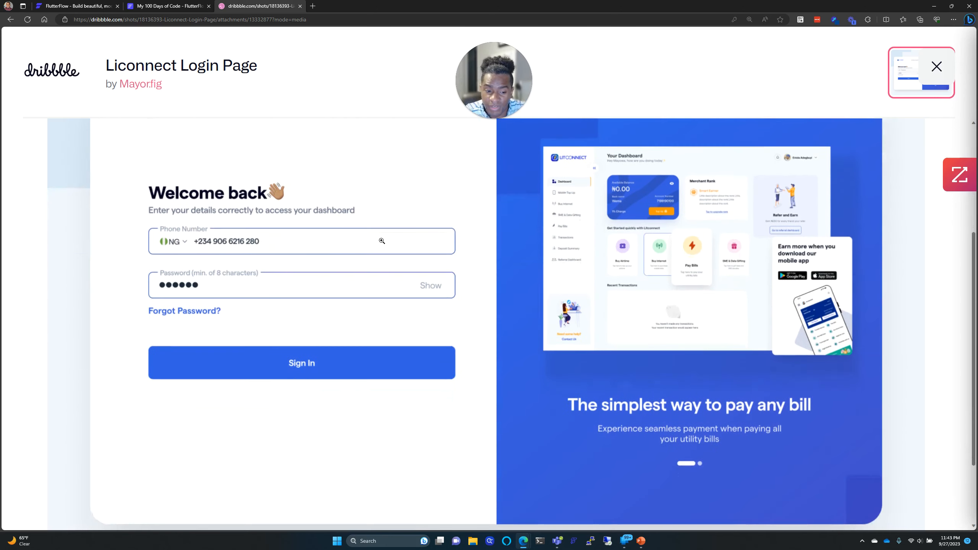
{"action": "scroll", "coordinate": [455, 331], "scroll_direction": "down", "scroll_amount": 2}
{"action": "scroll", "coordinate": [456, 332], "scroll_direction": "up", "scroll_amount": 8}
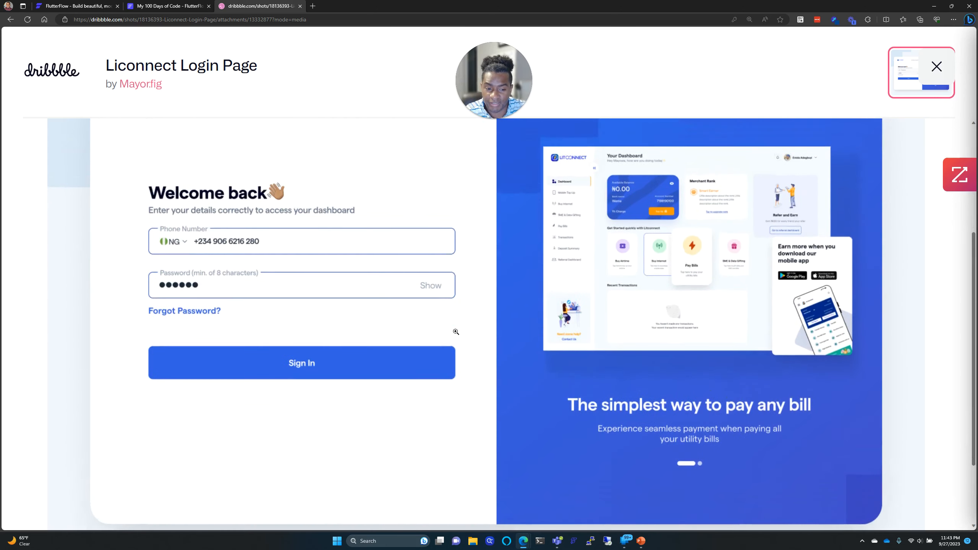
{"action": "scroll", "coordinate": [456, 332], "scroll_direction": "down", "scroll_amount": 6}
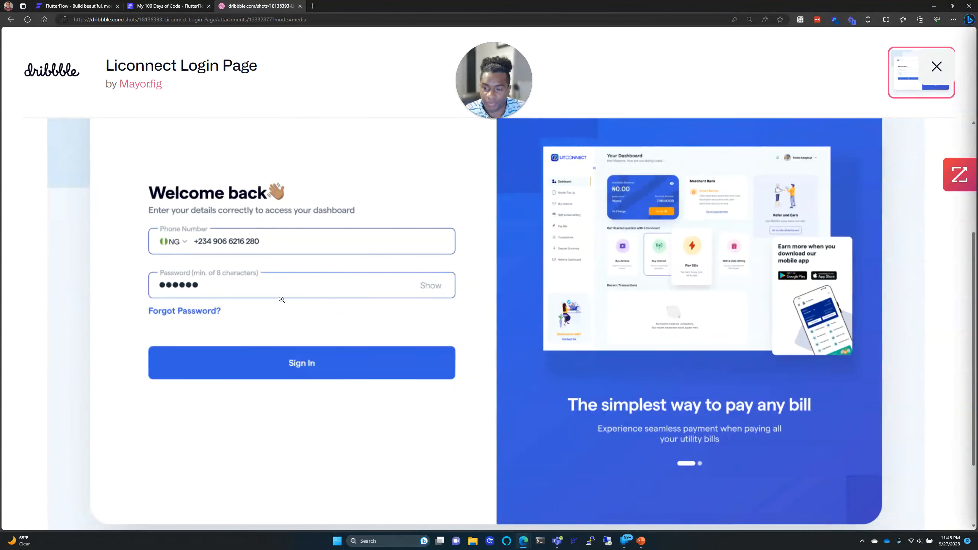
{"action": "scroll", "coordinate": [282, 301], "scroll_direction": "up", "scroll_amount": 4}
{"action": "scroll", "coordinate": [215, 240], "scroll_direction": "up", "scroll_amount": 2}
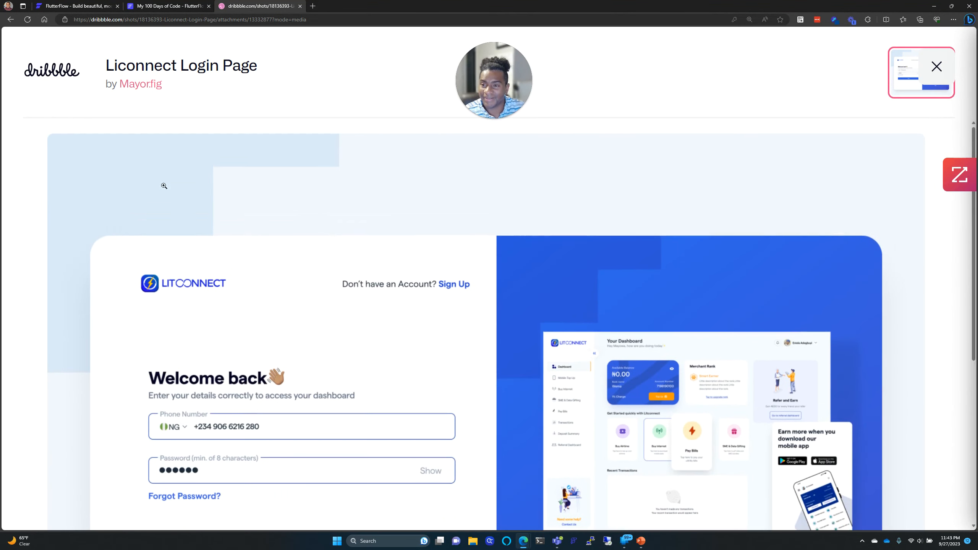
Step: Close the Liconnect shot and return to the simple login page results
{"action": "left_click", "coordinate": [942, 81]}
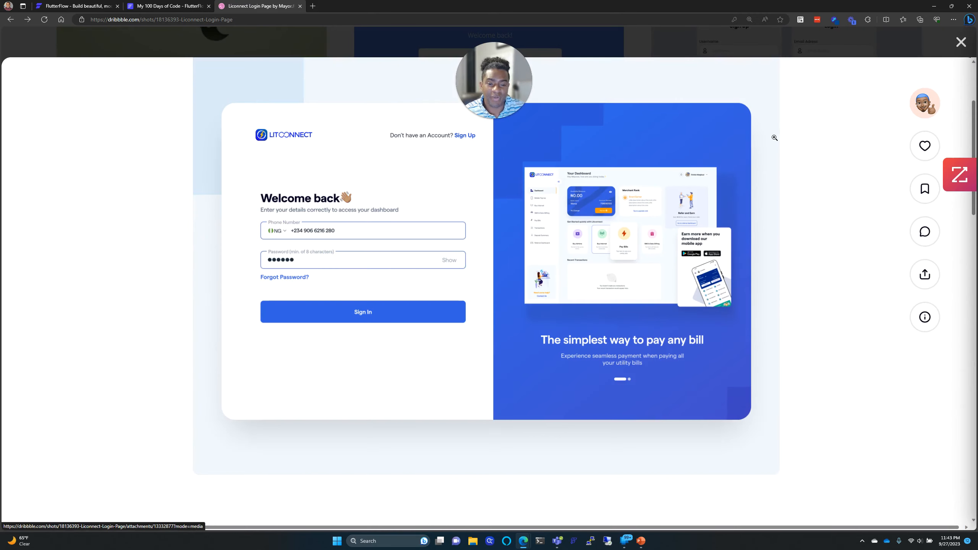
{"action": "left_click", "coordinate": [960, 43]}
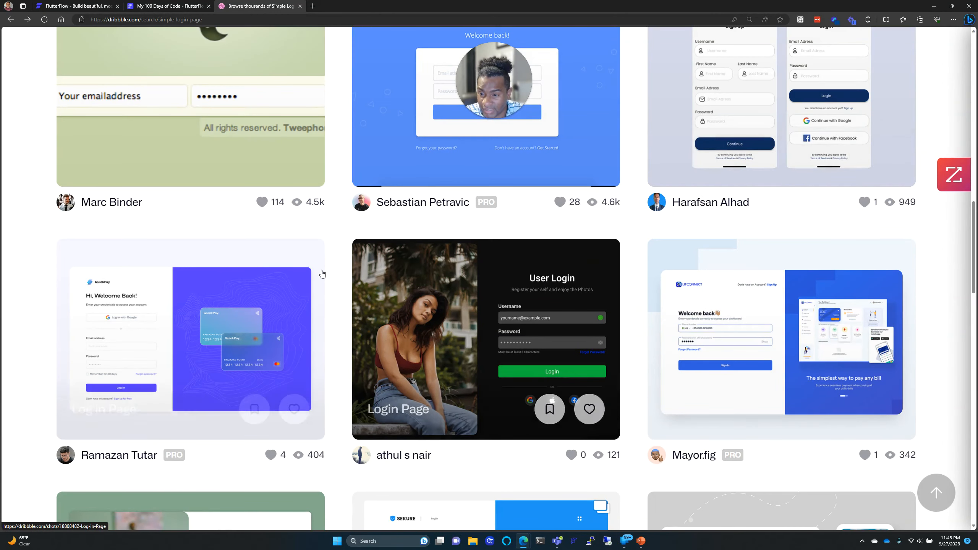
{"action": "scroll", "coordinate": [540, 281], "scroll_direction": "up", "scroll_amount": 3}
{"action": "scroll", "coordinate": [527, 311], "scroll_direction": "down", "scroll_amount": 5}
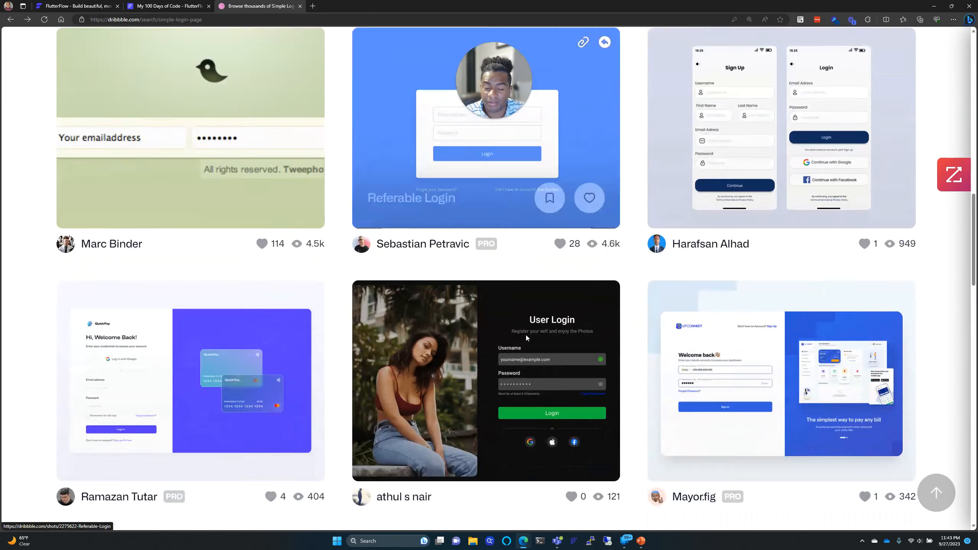
Step: Open the dark User Login shot and scroll down to its related designs
{"action": "left_click", "coordinate": [526, 262]}
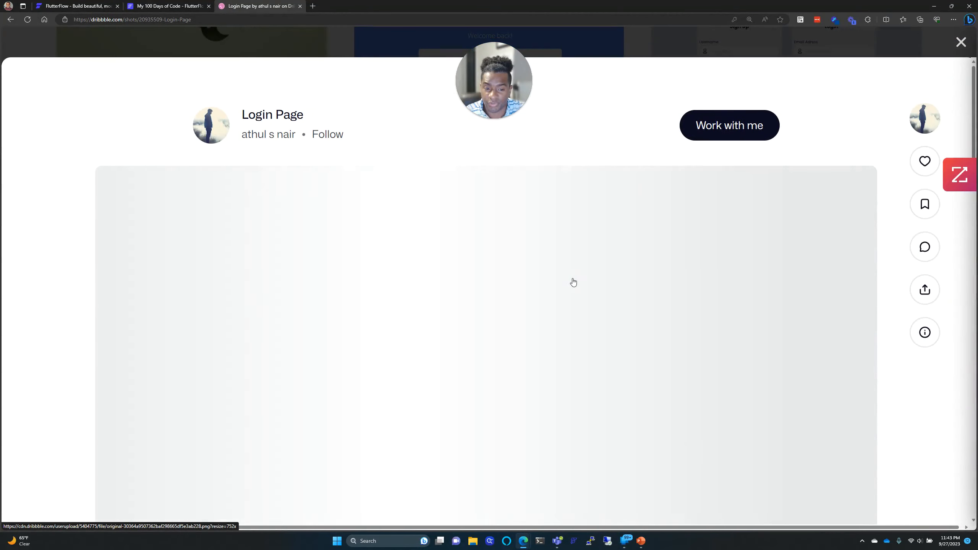
{"action": "scroll", "coordinate": [561, 347], "scroll_direction": "down", "scroll_amount": 10}
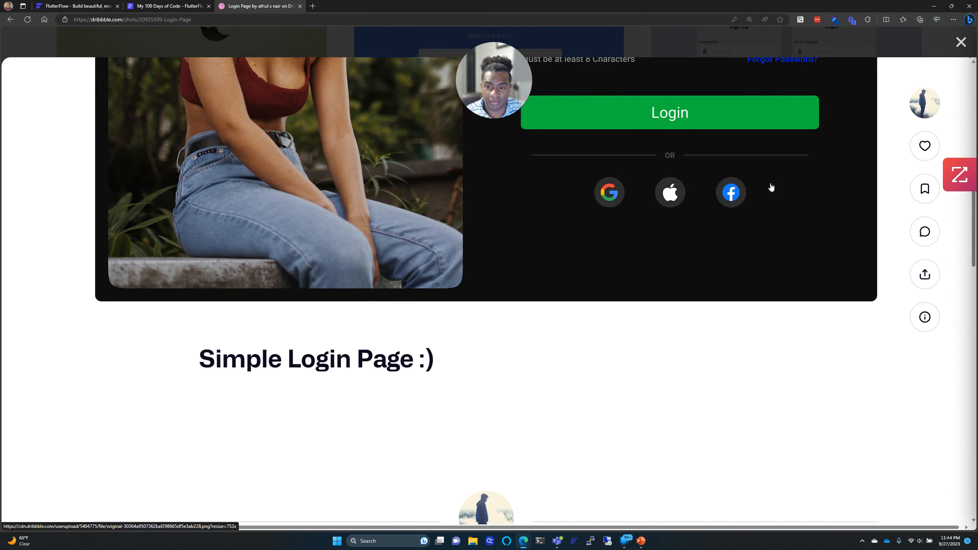
{"action": "scroll", "coordinate": [591, 179], "scroll_direction": "down", "scroll_amount": 12}
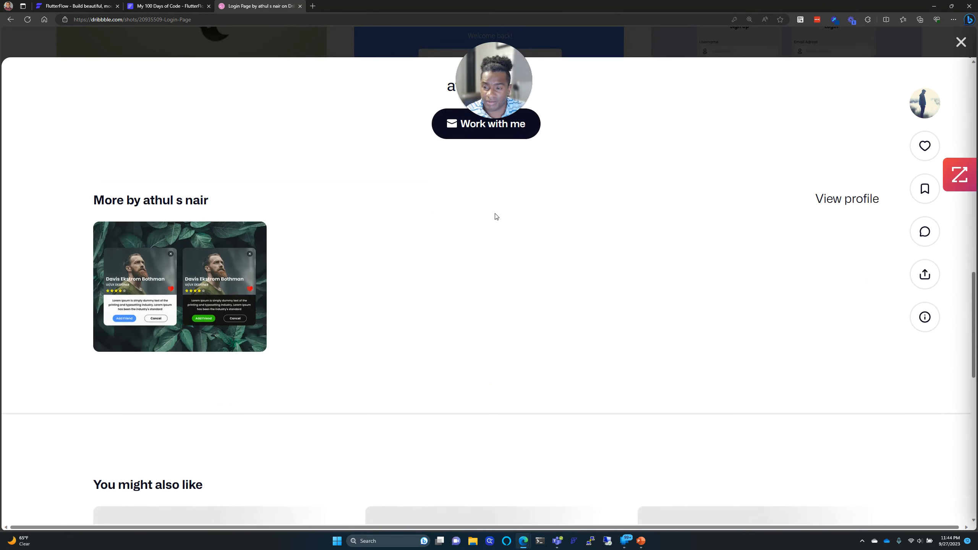
{"action": "scroll", "coordinate": [495, 215], "scroll_direction": "down", "scroll_amount": 7}
{"action": "scroll", "coordinate": [495, 217], "scroll_direction": "down", "scroll_amount": 1}
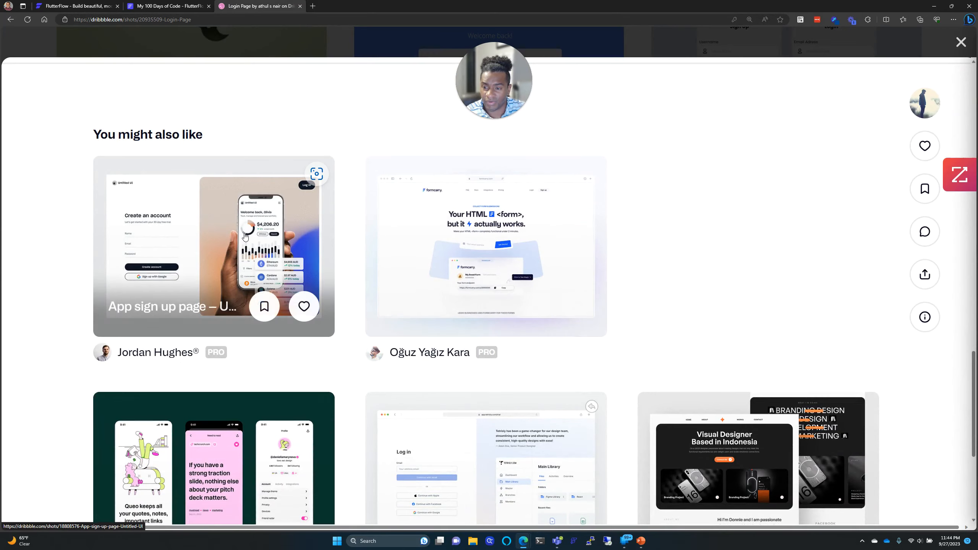
Step: Open the App sign up page shot and look through its split layout
{"action": "left_click", "coordinate": [225, 233]}
{"action": "scroll", "coordinate": [334, 247], "scroll_direction": "down", "scroll_amount": 4}
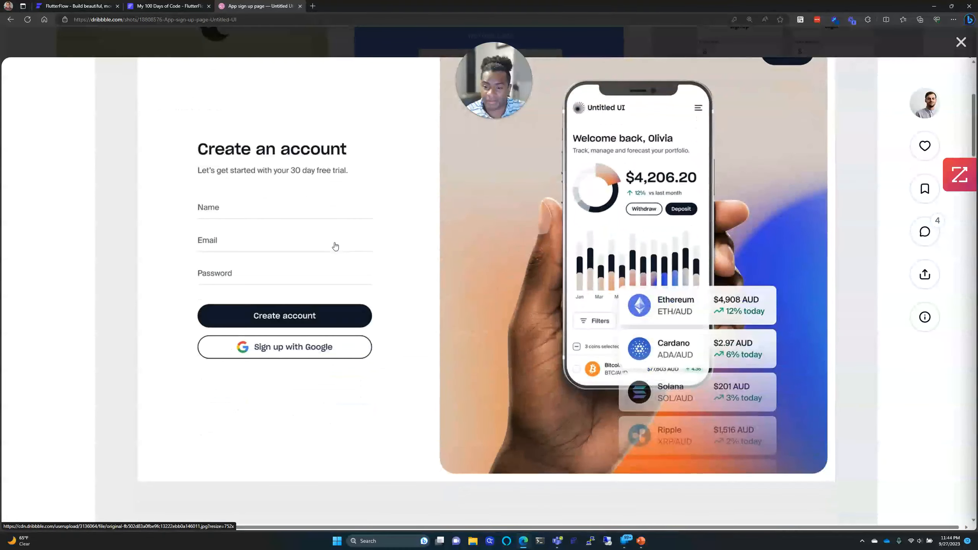
{"action": "scroll", "coordinate": [335, 247], "scroll_direction": "up", "scroll_amount": 1}
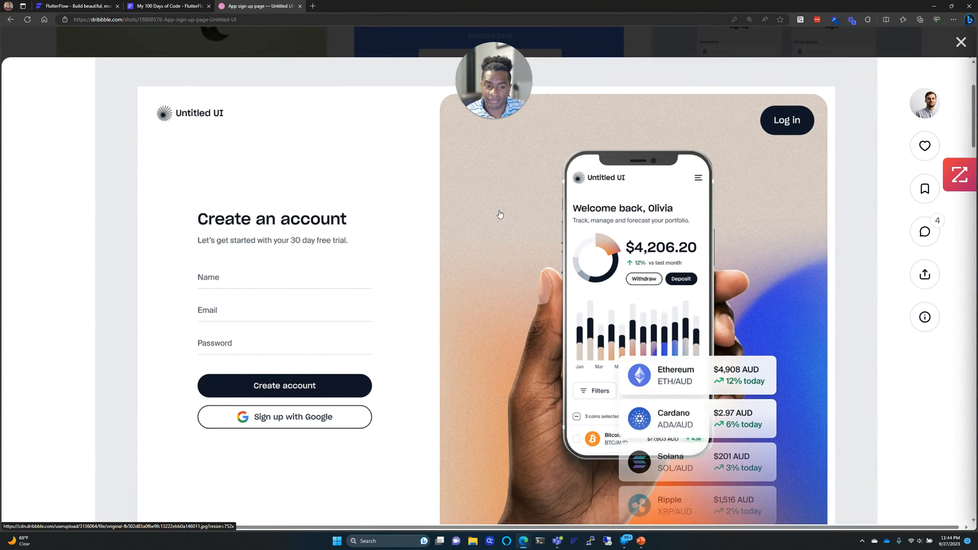
{"action": "scroll", "coordinate": [372, 228], "scroll_direction": "down", "scroll_amount": 9}
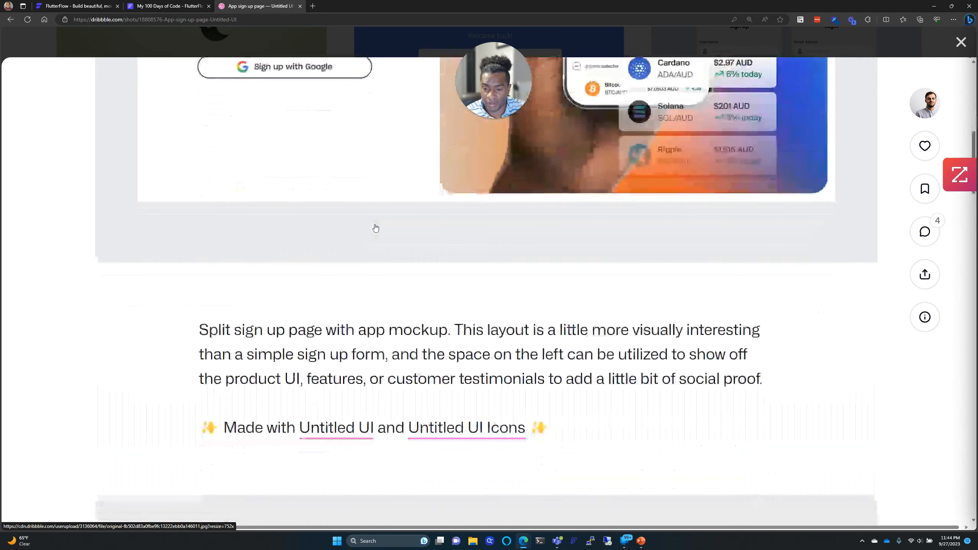
{"action": "scroll", "coordinate": [373, 227], "scroll_direction": "up", "scroll_amount": 3}
{"action": "scroll", "coordinate": [375, 228], "scroll_direction": "down", "scroll_amount": 1}
{"action": "scroll", "coordinate": [374, 227], "scroll_direction": "down", "scroll_amount": 3}
{"action": "scroll", "coordinate": [373, 225], "scroll_direction": "up", "scroll_amount": 9}
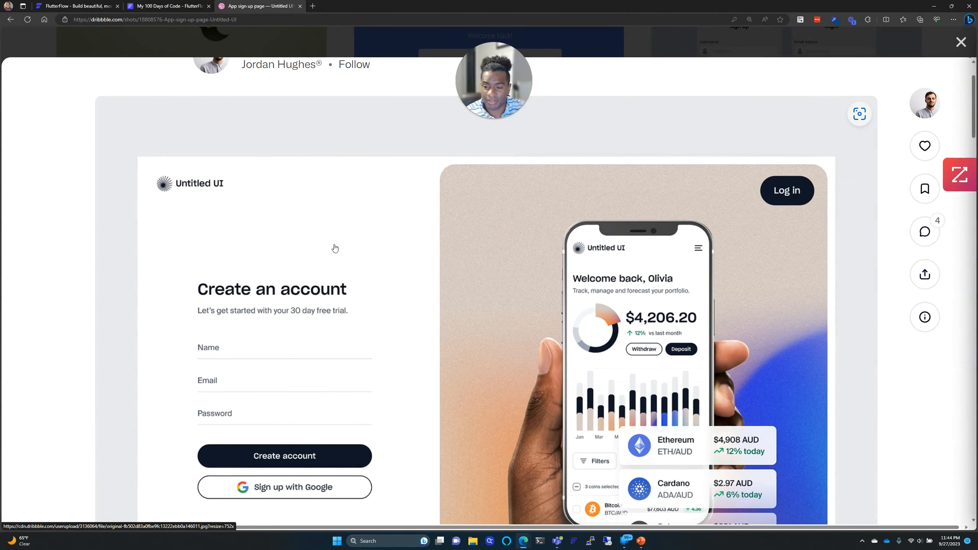
{"action": "scroll", "coordinate": [343, 334], "scroll_direction": "down", "scroll_amount": 10}
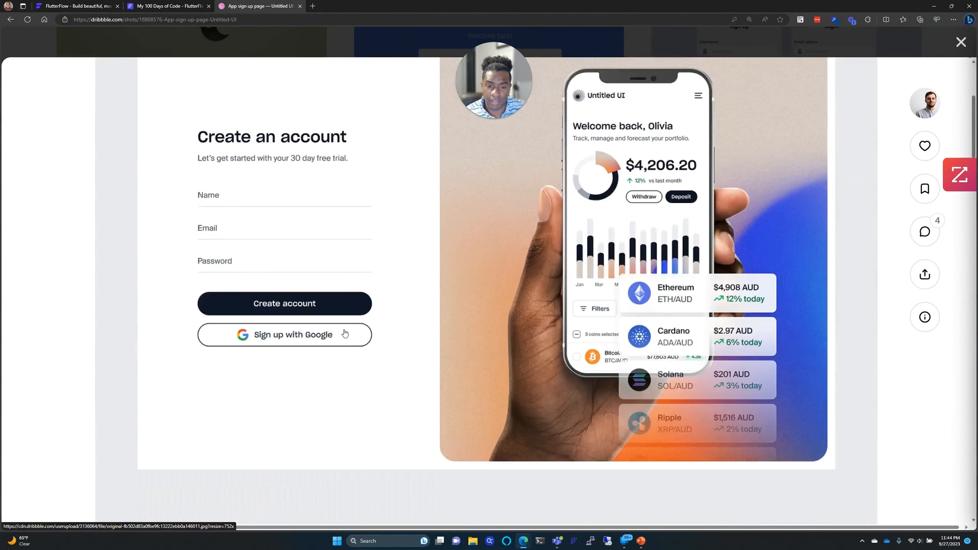
{"action": "scroll", "coordinate": [344, 333], "scroll_direction": "down", "scroll_amount": 10}
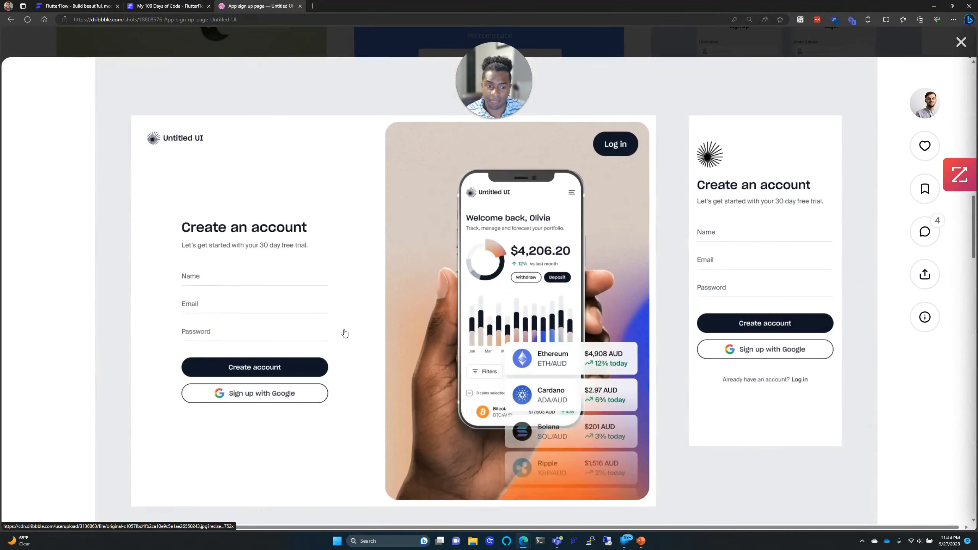
{"action": "scroll", "coordinate": [344, 332], "scroll_direction": "down", "scroll_amount": 10}
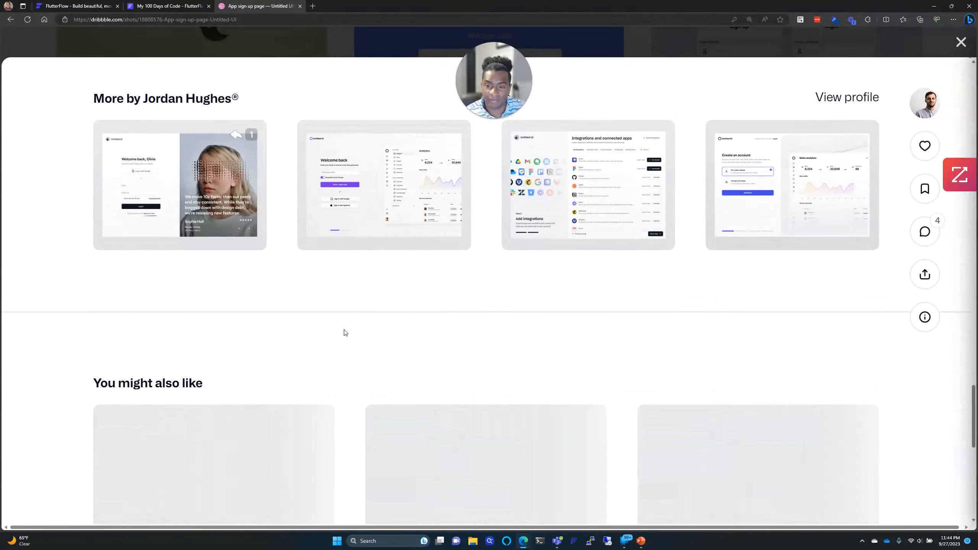
{"action": "scroll", "coordinate": [345, 332], "scroll_direction": "down", "scroll_amount": 7}
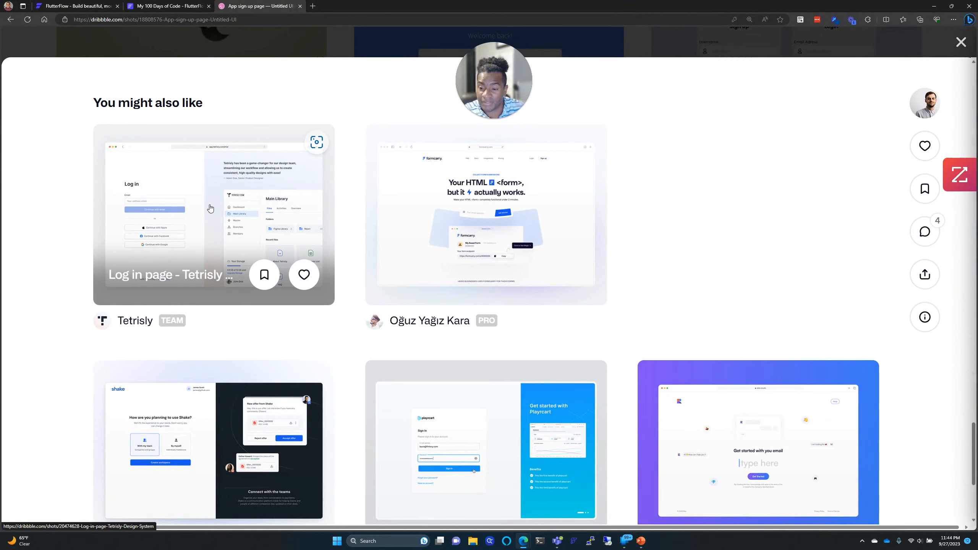
Step: Study the Tetrisly 'Log in page' mockup, then go back to the My 100 Days of Code tab
{"action": "left_click", "coordinate": [210, 209]}
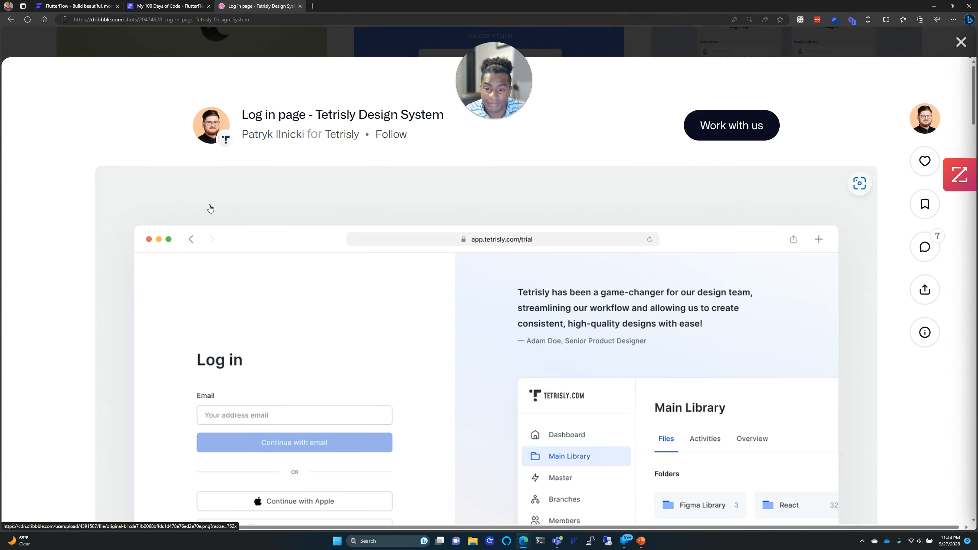
{"action": "scroll", "coordinate": [209, 207], "scroll_direction": "down", "scroll_amount": 5}
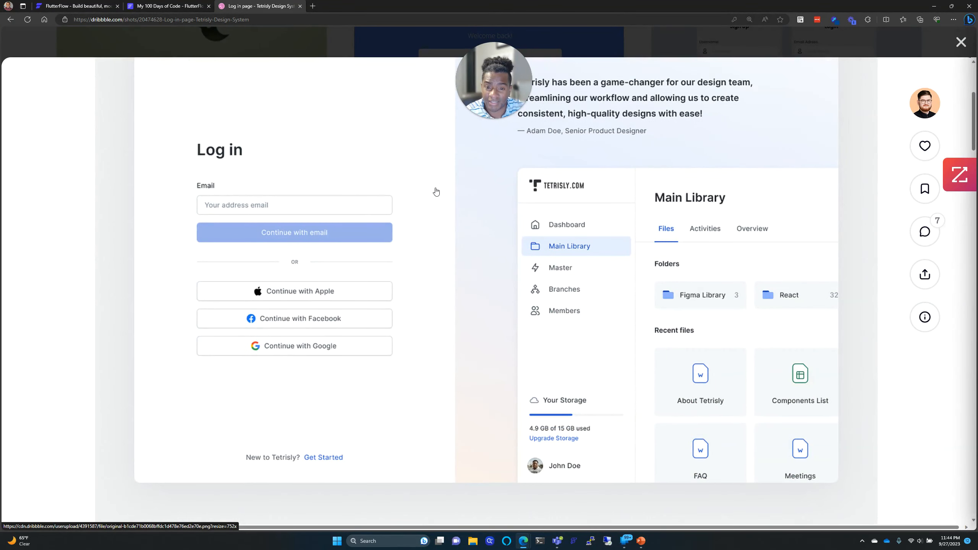
{"action": "scroll", "coordinate": [458, 135], "scroll_direction": "up", "scroll_amount": 2}
{"action": "scroll", "coordinate": [453, 324], "scroll_direction": "down", "scroll_amount": 2}
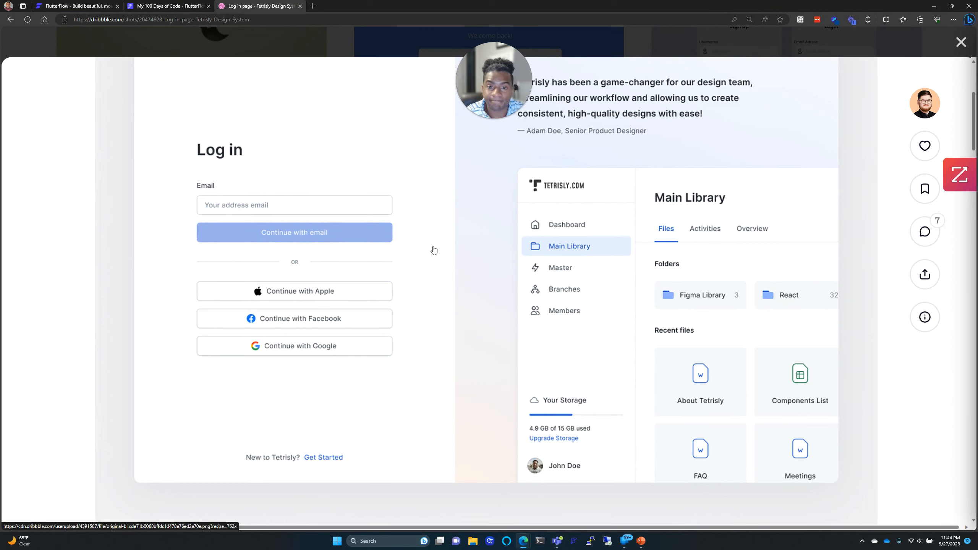
{"action": "scroll", "coordinate": [434, 251], "scroll_direction": "up", "scroll_amount": 2}
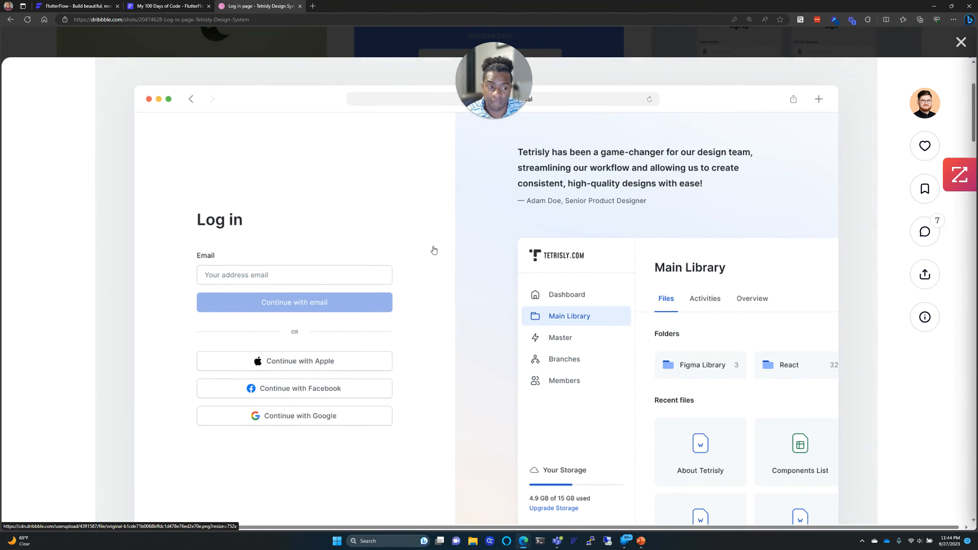
{"action": "scroll", "coordinate": [434, 250], "scroll_direction": "down", "scroll_amount": 1}
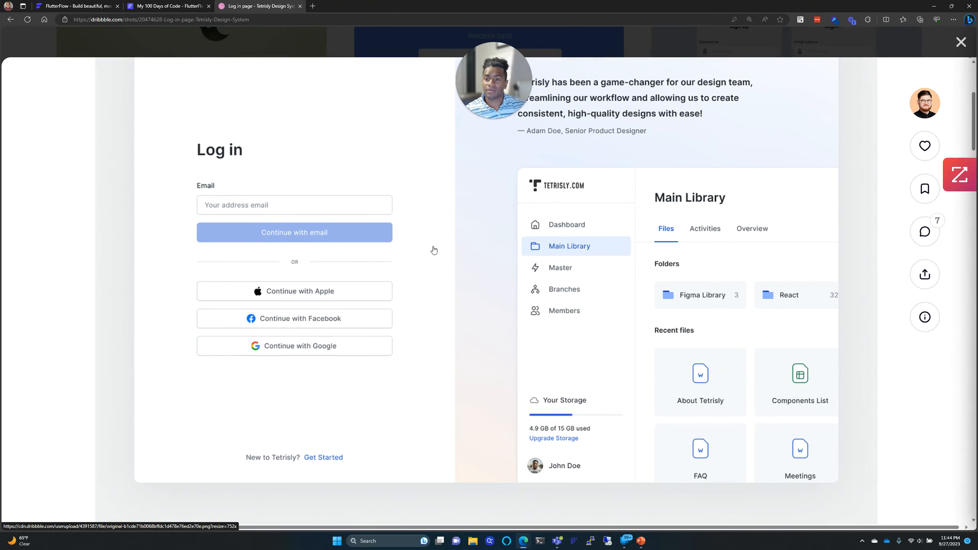
{"action": "scroll", "coordinate": [434, 250], "scroll_direction": "up", "scroll_amount": 2}
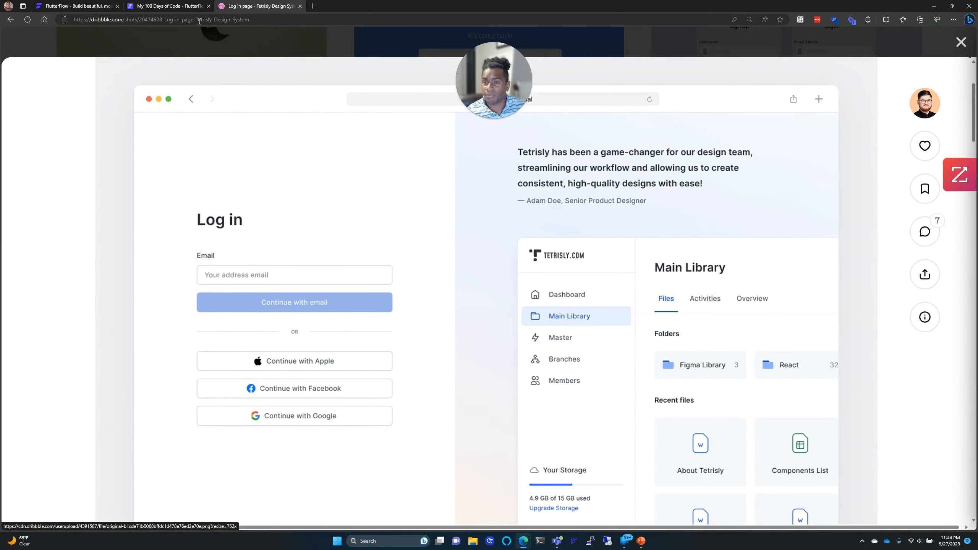
{"action": "left_click", "coordinate": [163, 6]}
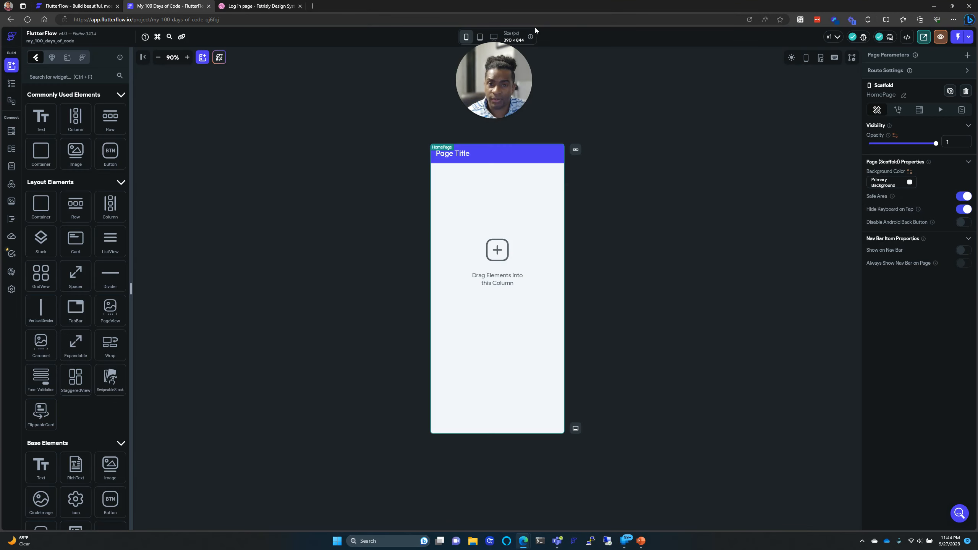
Step: Compare tablet and phone previews, then set the canvas to 1440×900 desktop at 100% zoom
{"action": "left_click", "coordinate": [480, 36]}
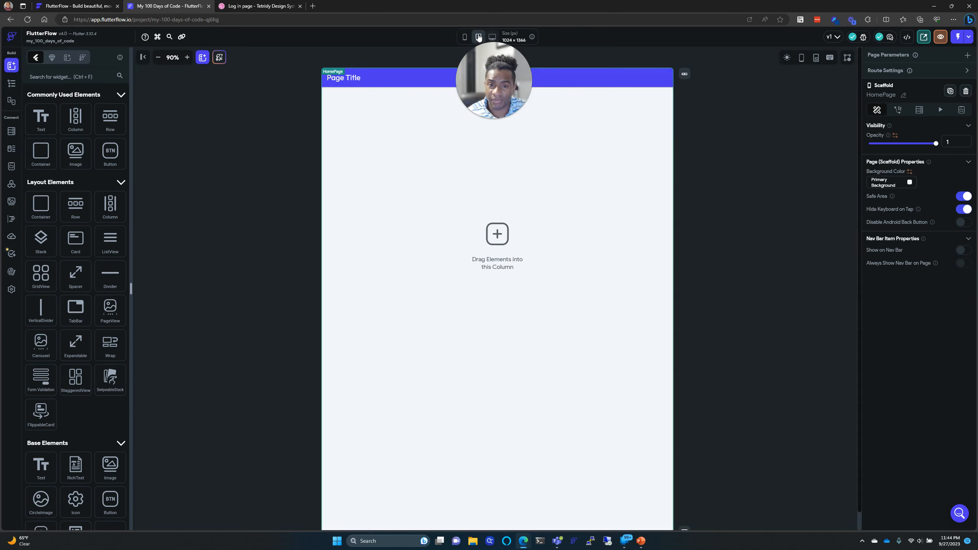
{"action": "left_click", "coordinate": [465, 36]}
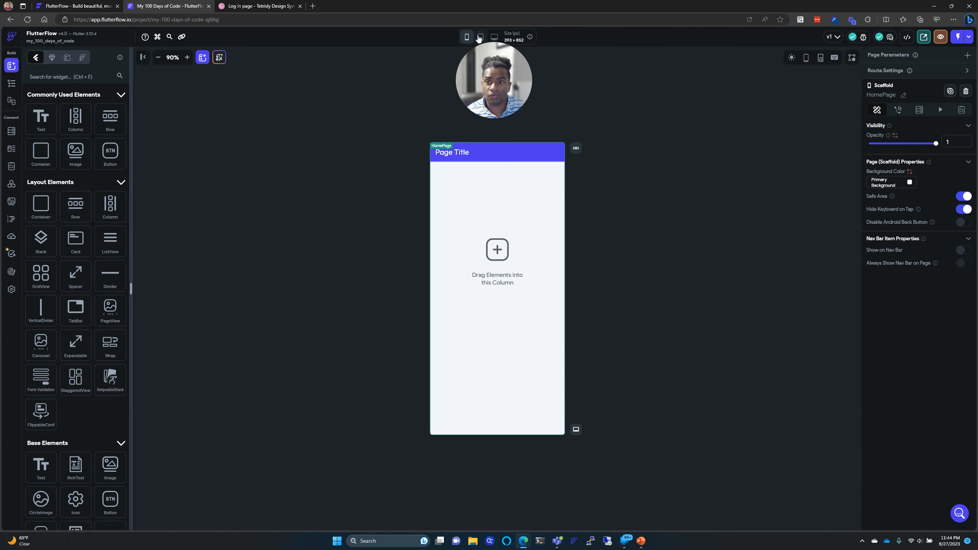
{"action": "left_click", "coordinate": [480, 36]}
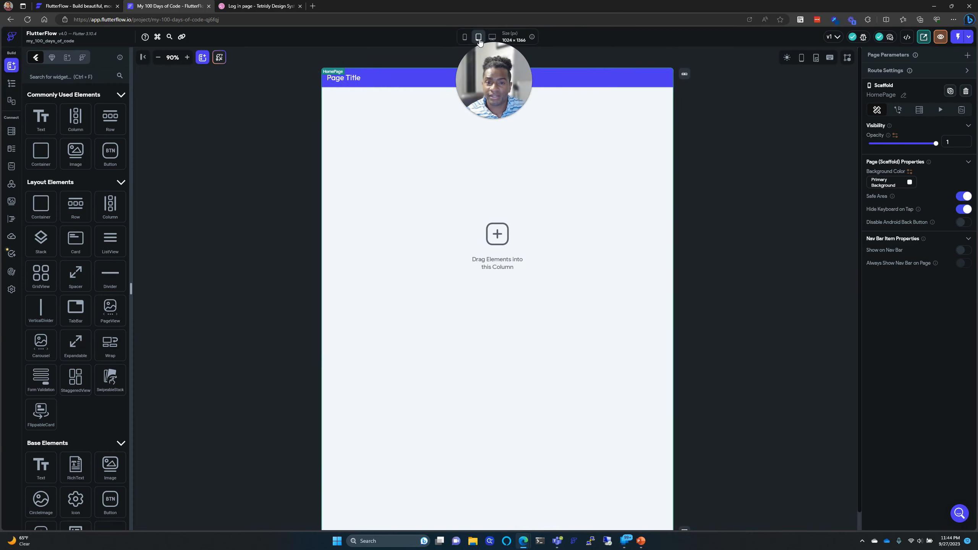
{"action": "left_click", "coordinate": [492, 37]}
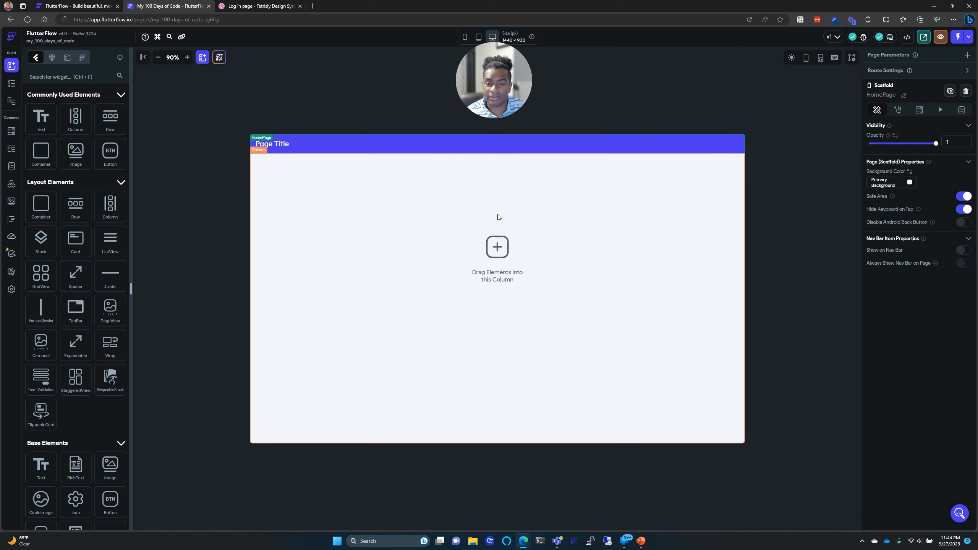
{"action": "left_click", "coordinate": [187, 58]}
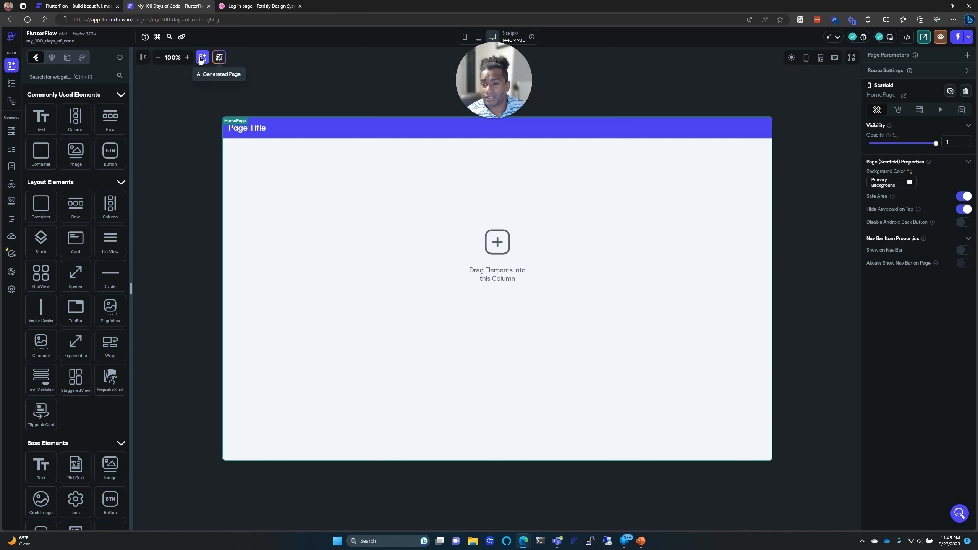
Step: Replace the HomePage's empty column with a Hello World text widget from the floating palette
{"action": "left_click", "coordinate": [201, 59]}
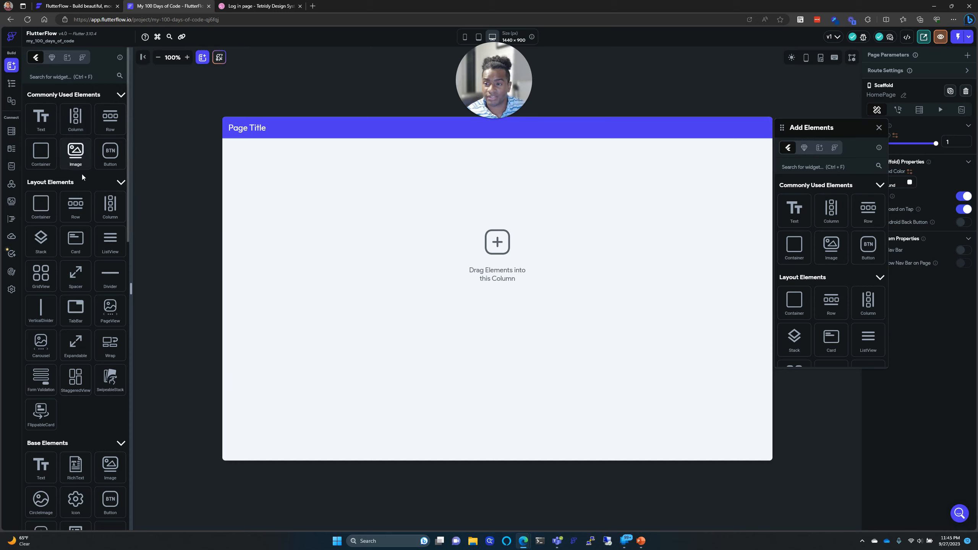
{"action": "left_click", "coordinate": [142, 57]}
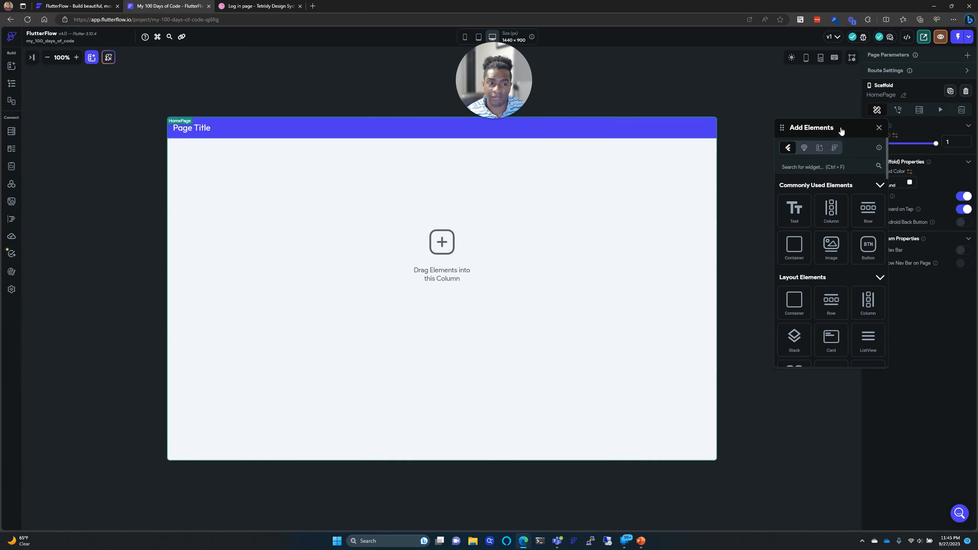
{"action": "left_click_drag", "start_coordinate": [832, 125], "coordinate": [806, 126]}
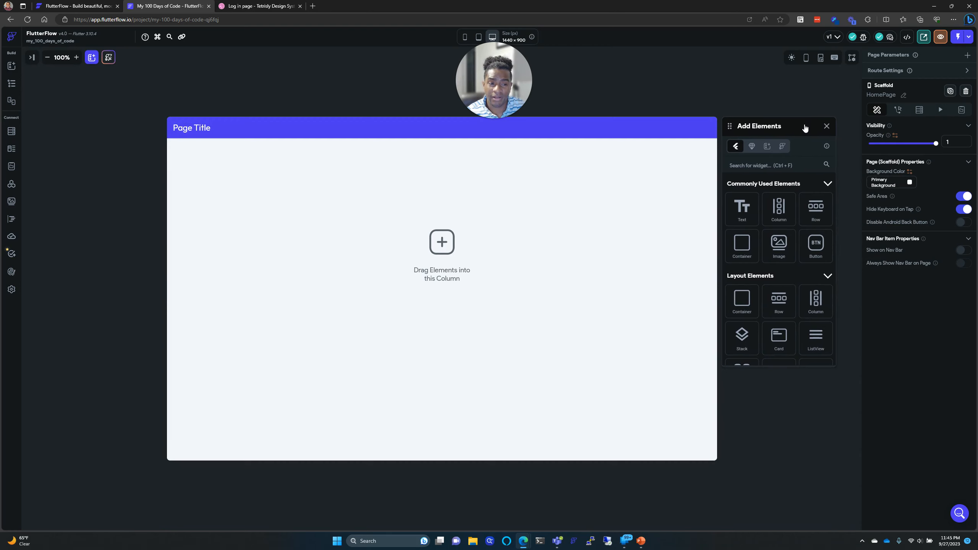
{"action": "left_click_drag", "start_coordinate": [742, 246], "coordinate": [625, 232]}
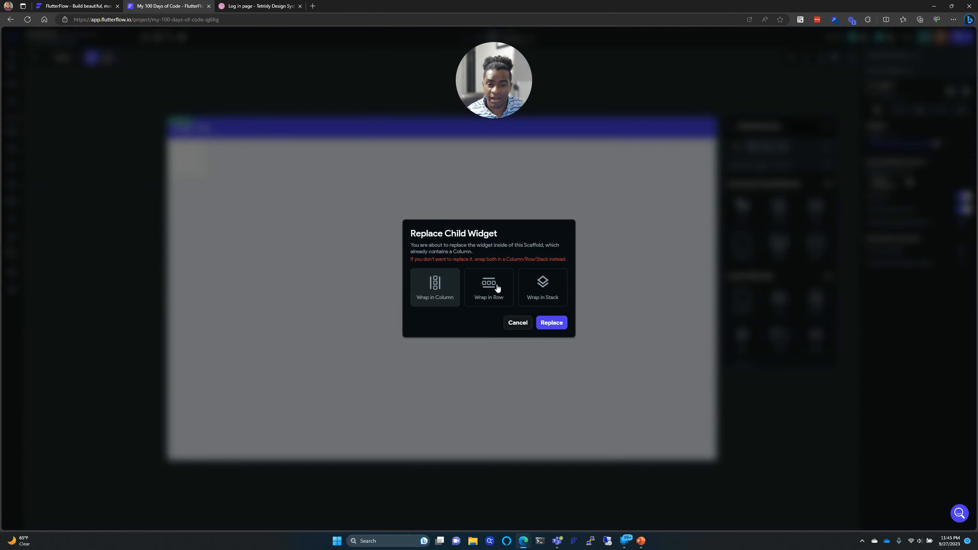
{"action": "left_click", "coordinate": [551, 324]}
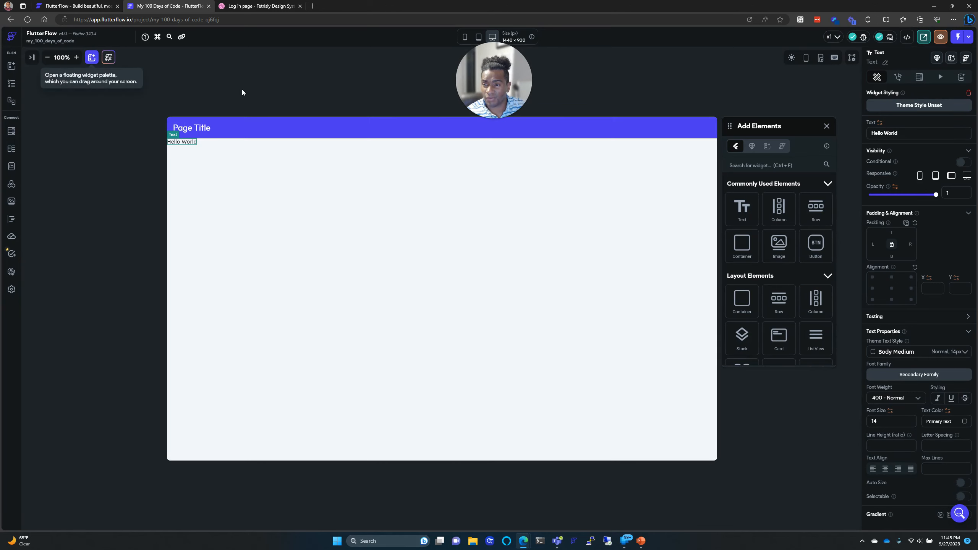
{"action": "left_click", "coordinate": [827, 126]}
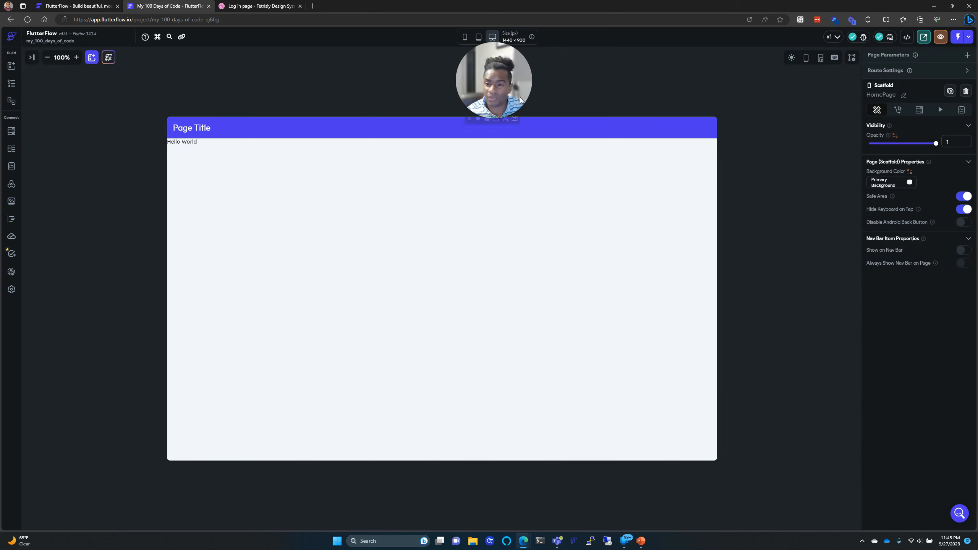
{"action": "left_click", "coordinate": [109, 58]}
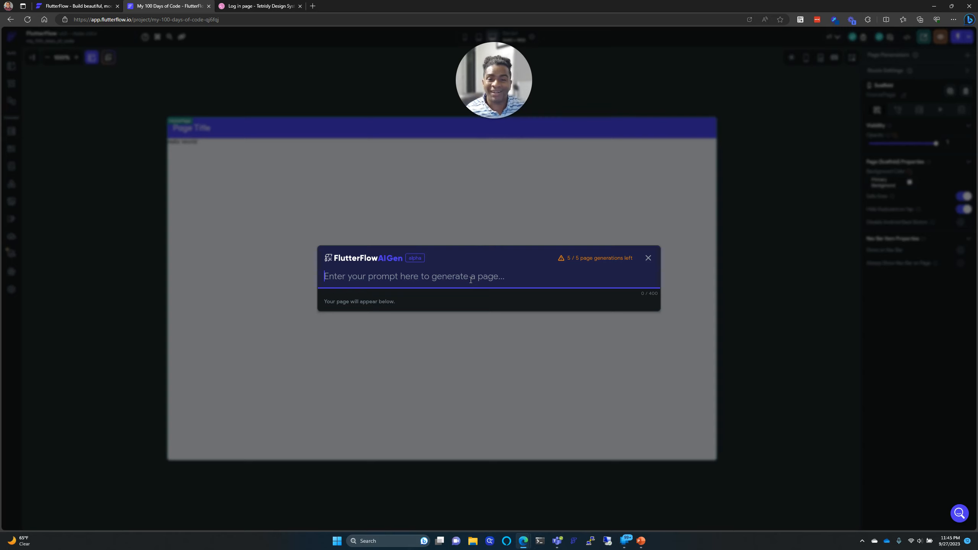
Step: Close the FlutterFlow AI Gen page generator without using it
{"action": "mouse_move", "coordinate": [605, 264]}
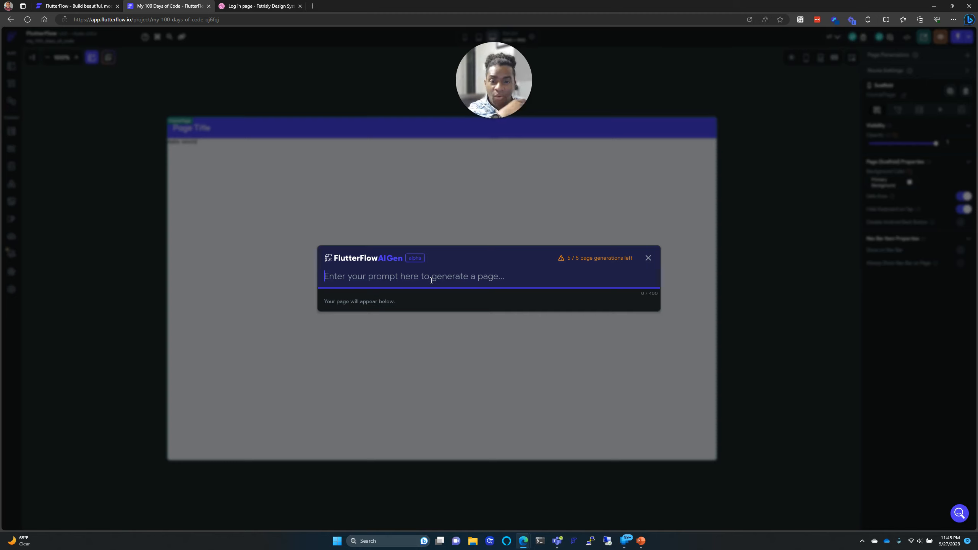
{"action": "left_click", "coordinate": [648, 258]}
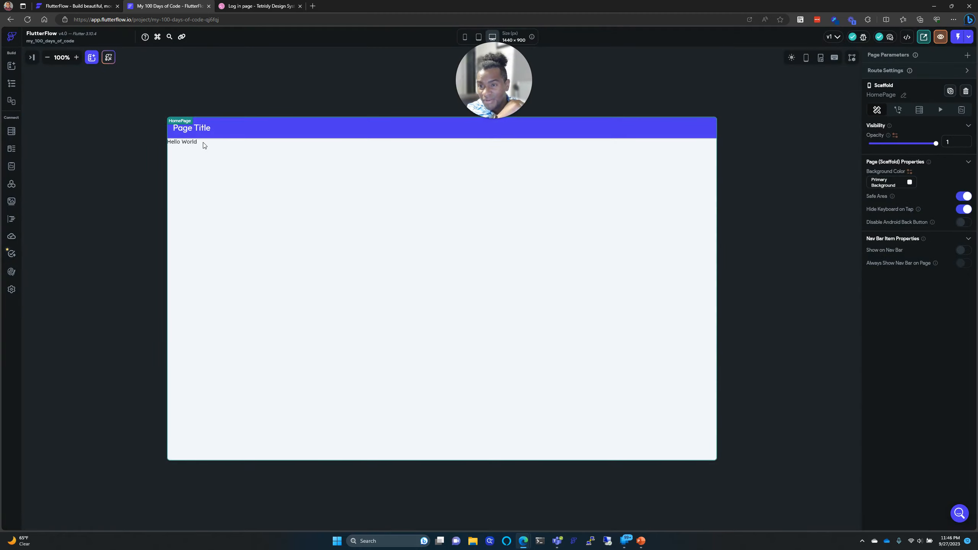
Step: Delete the AppBar title, the AppBar and the Hello World text from the Widget Tree
{"action": "left_click", "coordinate": [188, 142]}
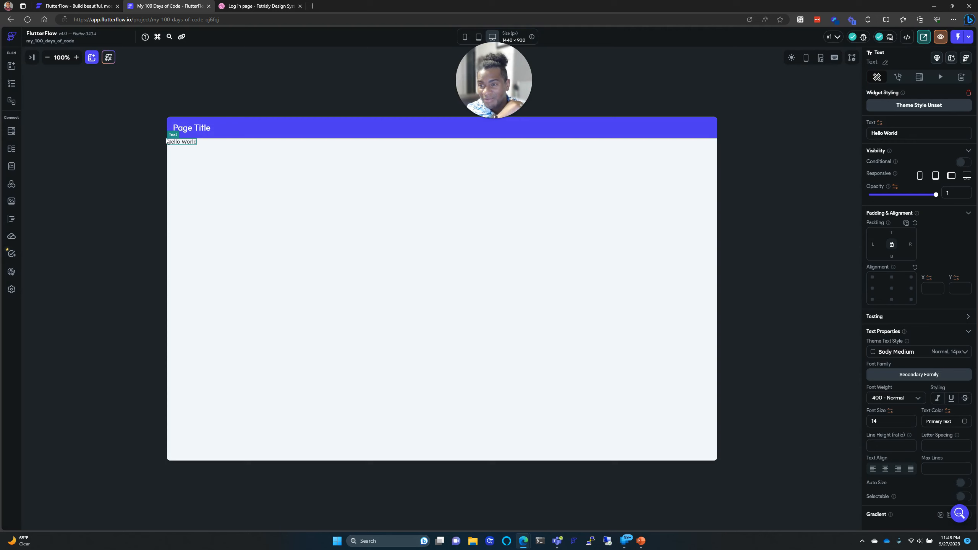
{"action": "left_click", "coordinate": [12, 84]}
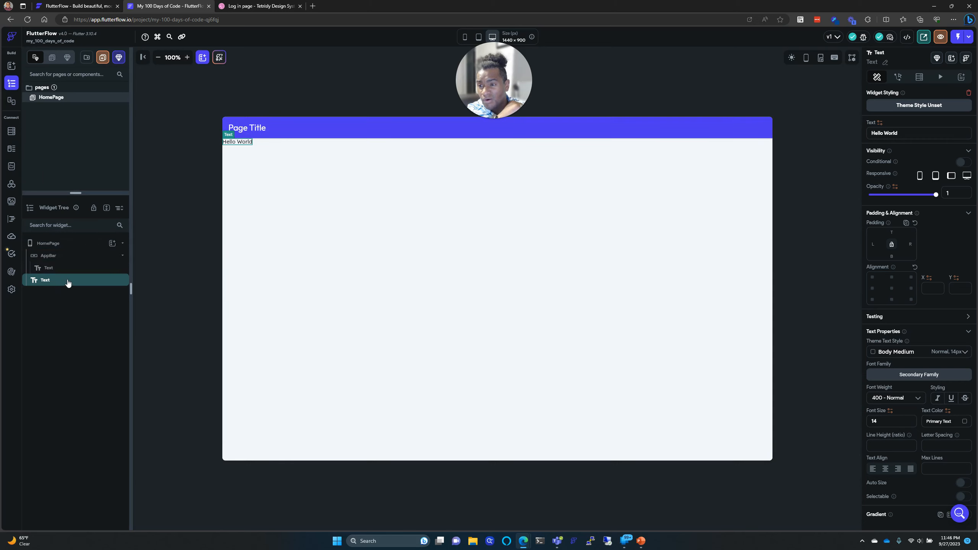
{"action": "right_click", "coordinate": [104, 272]}
{"action": "left_click", "coordinate": [201, 285]}
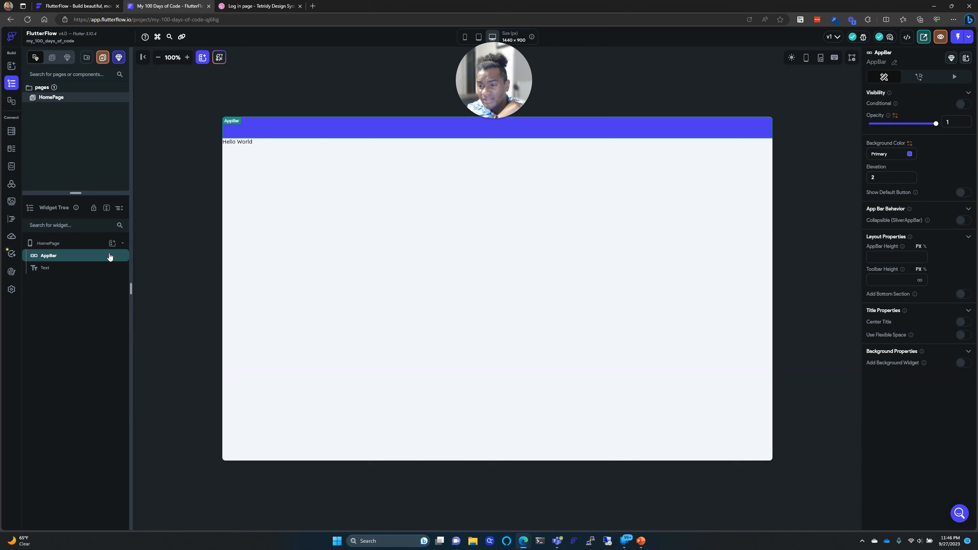
{"action": "right_click", "coordinate": [110, 257]}
{"action": "left_click", "coordinate": [199, 269]}
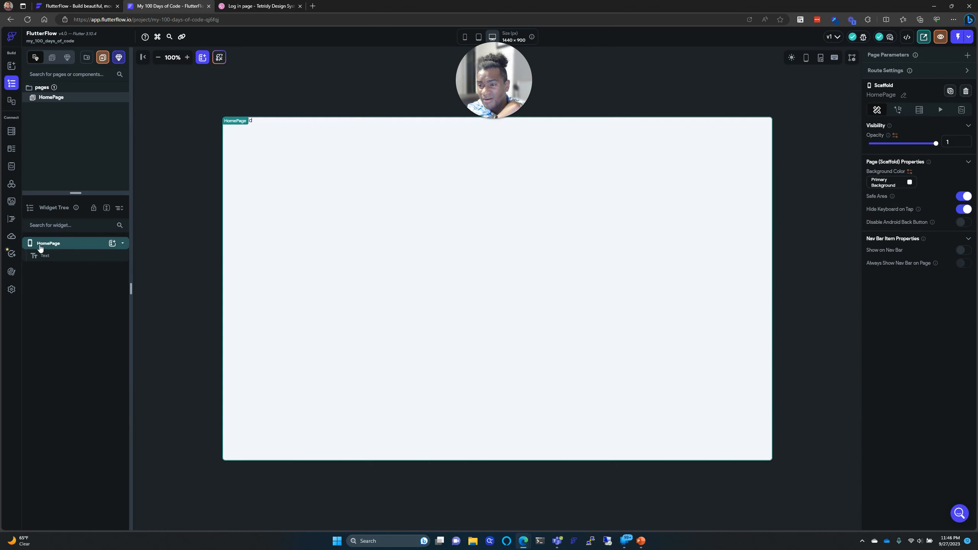
{"action": "right_click", "coordinate": [59, 257]}
{"action": "left_click", "coordinate": [154, 270]}
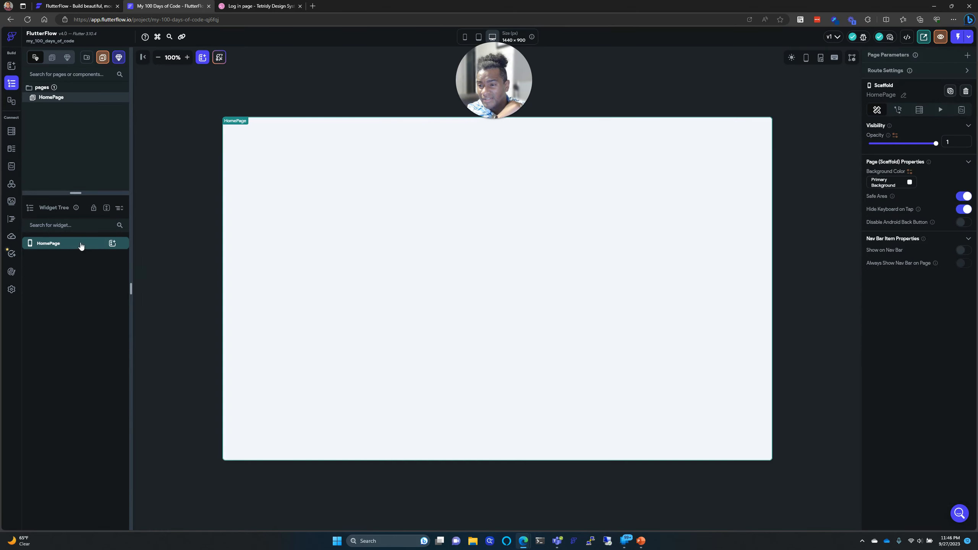
Step: Set the canvas zoom to 125% and bring up the Dribbble login design
{"action": "left_click", "coordinate": [188, 58]}
{"action": "left_click", "coordinate": [187, 58]}
{"action": "left_click", "coordinate": [143, 58]}
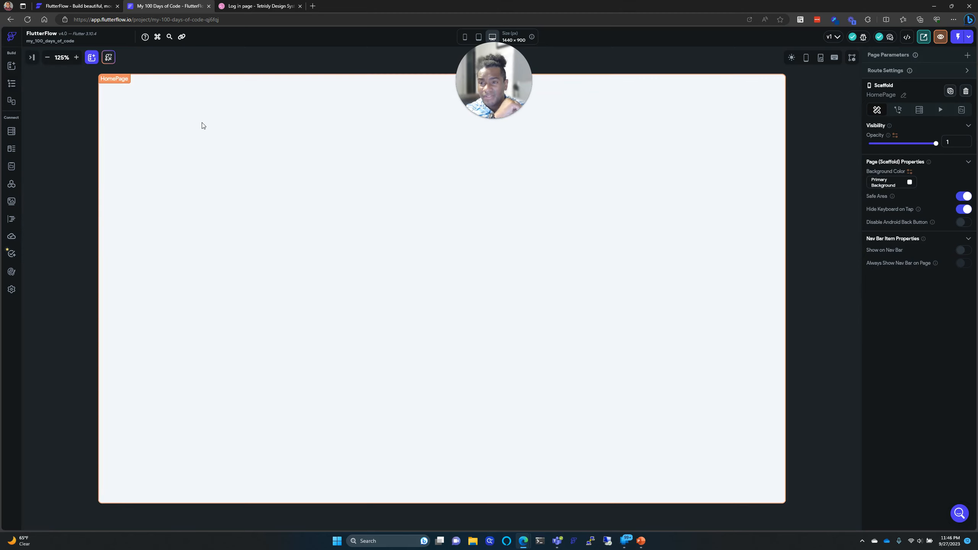
{"action": "left_click", "coordinate": [76, 58]}
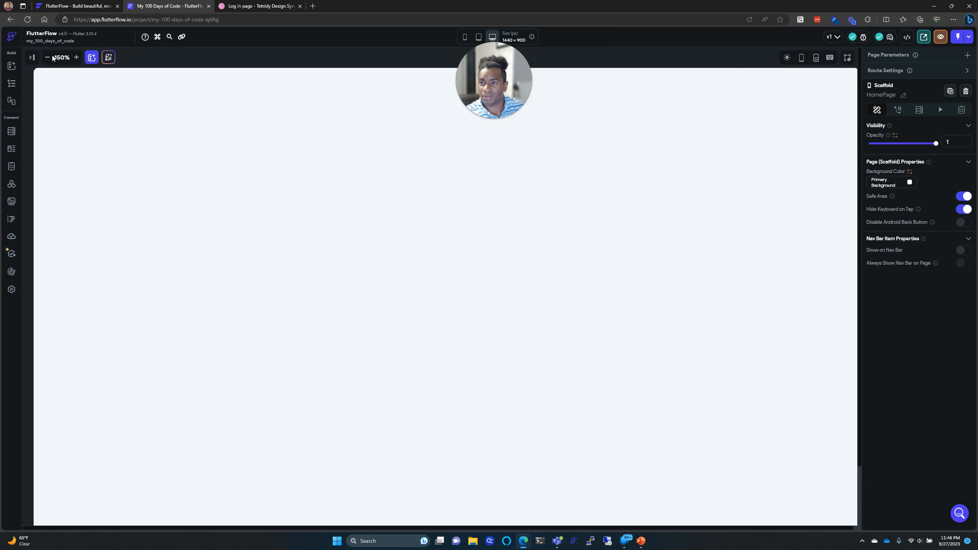
{"action": "left_click", "coordinate": [48, 57]}
{"action": "left_click", "coordinate": [240, 5]}
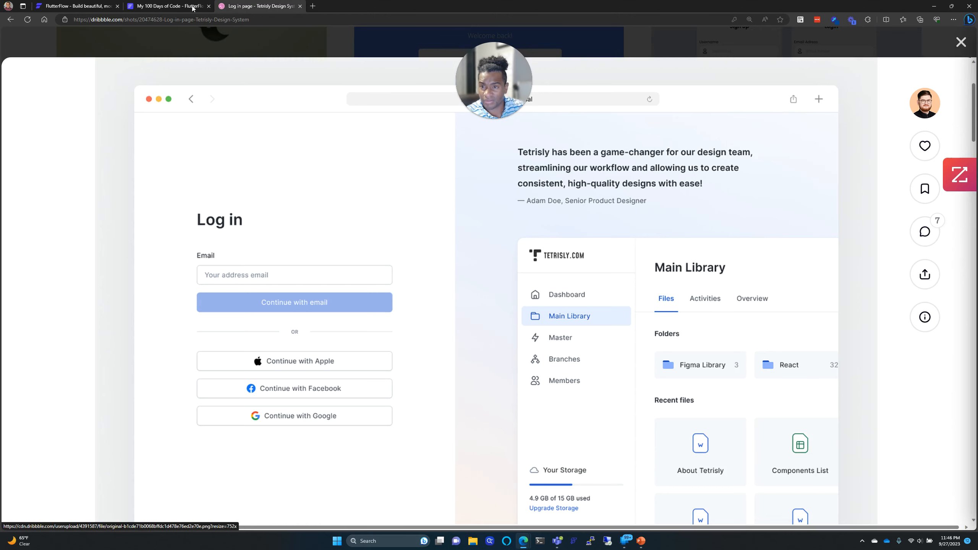
Step: Compare the Tetrisly login design with FlutterFlow and show the Add Widget library
{"action": "left_click", "coordinate": [156, 7]}
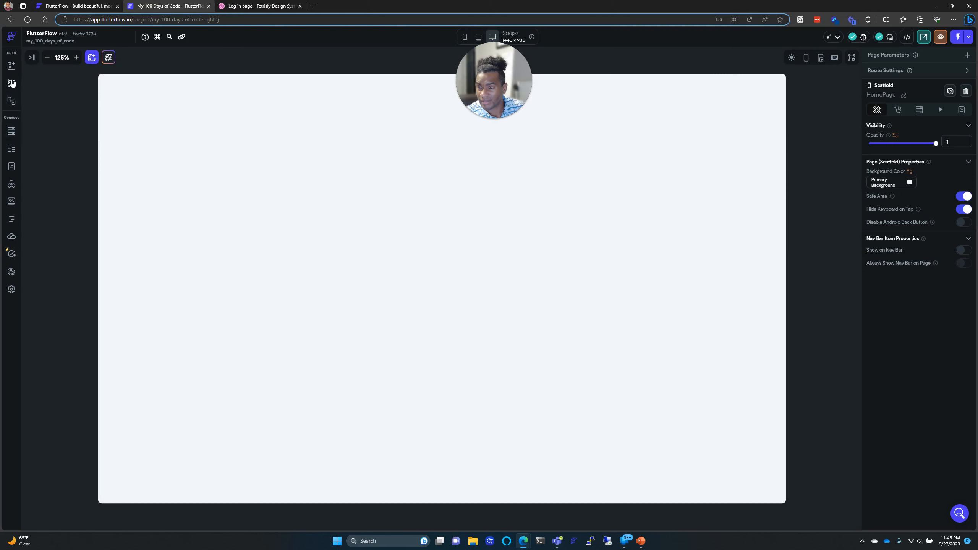
{"action": "left_click", "coordinate": [11, 65]}
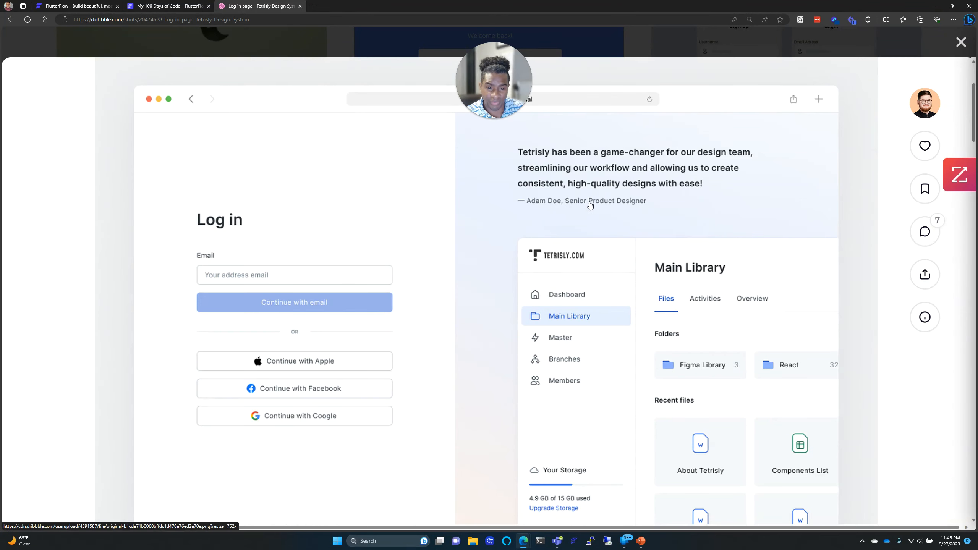
{"action": "left_click", "coordinate": [169, 5]}
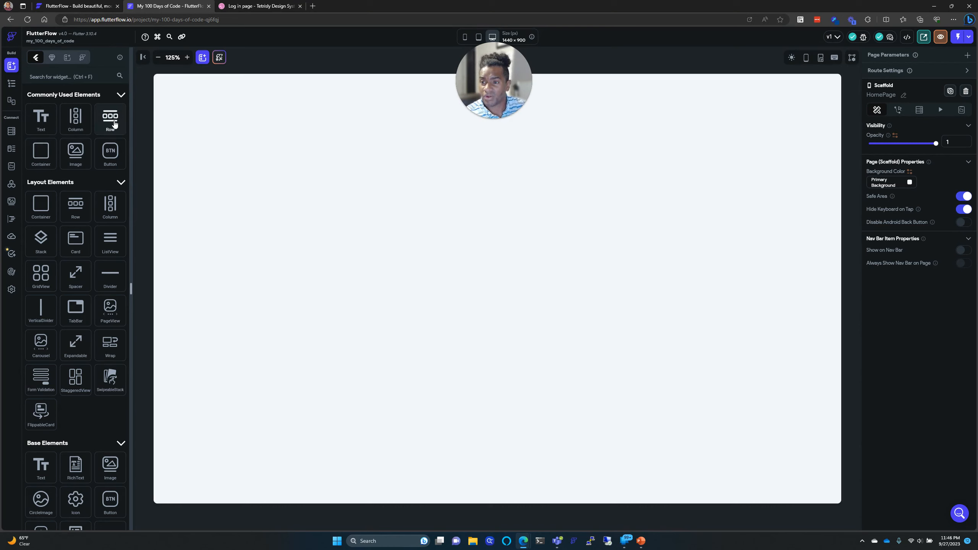
Step: Drop a Row onto the HomePage, then enlarge the Dribbble login shot for reference
{"action": "left_click_drag", "start_coordinate": [114, 122], "coordinate": [322, 159]}
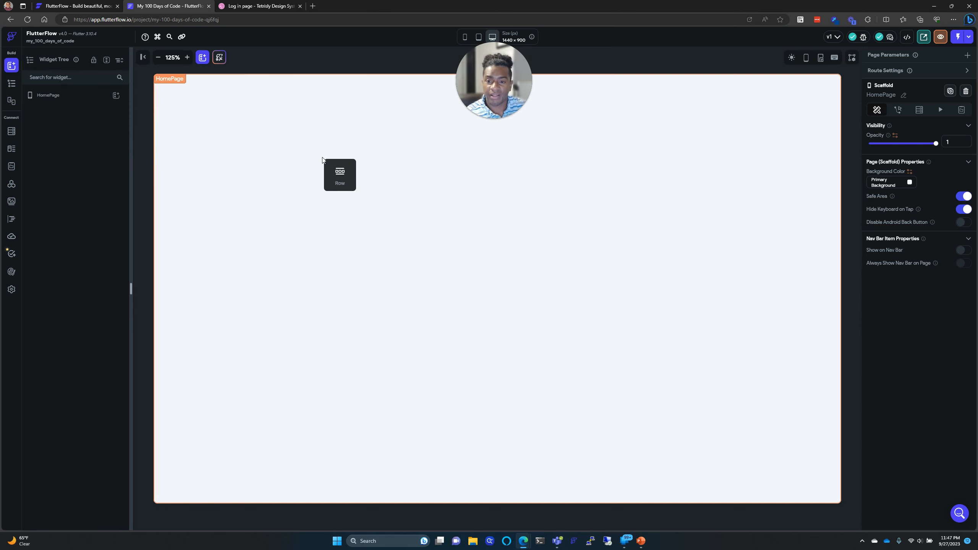
{"action": "left_click_drag", "start_coordinate": [322, 159], "coordinate": [323, 160]}
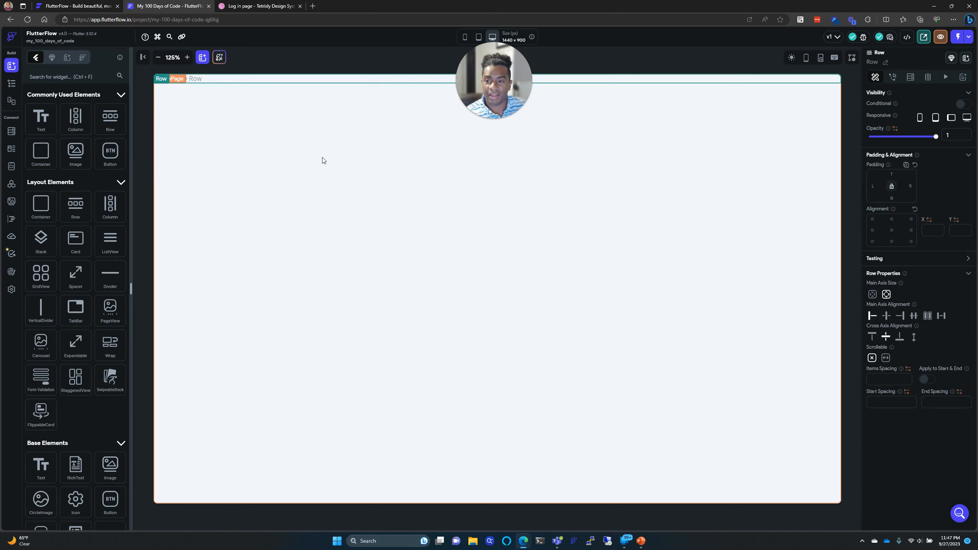
{"action": "left_click", "coordinate": [247, 6]}
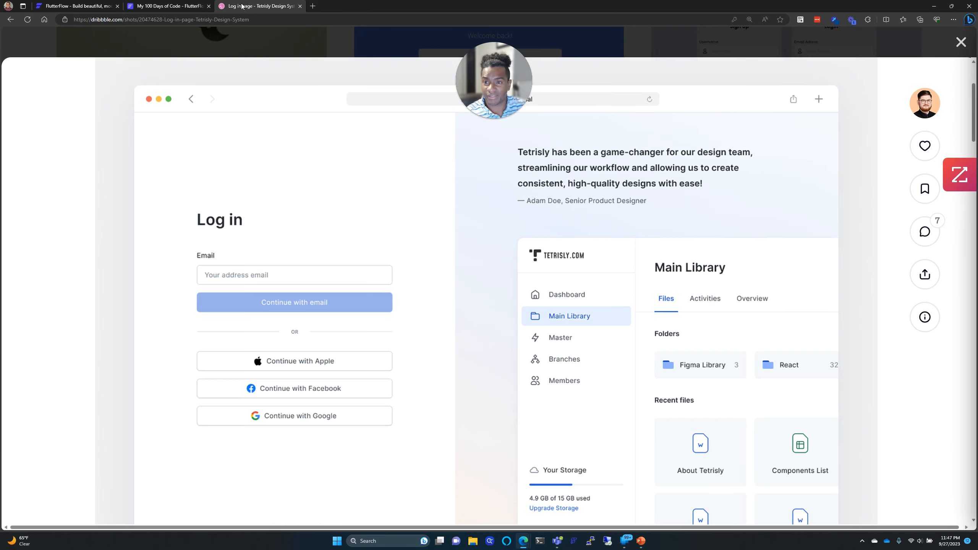
{"action": "left_click", "coordinate": [399, 188]}
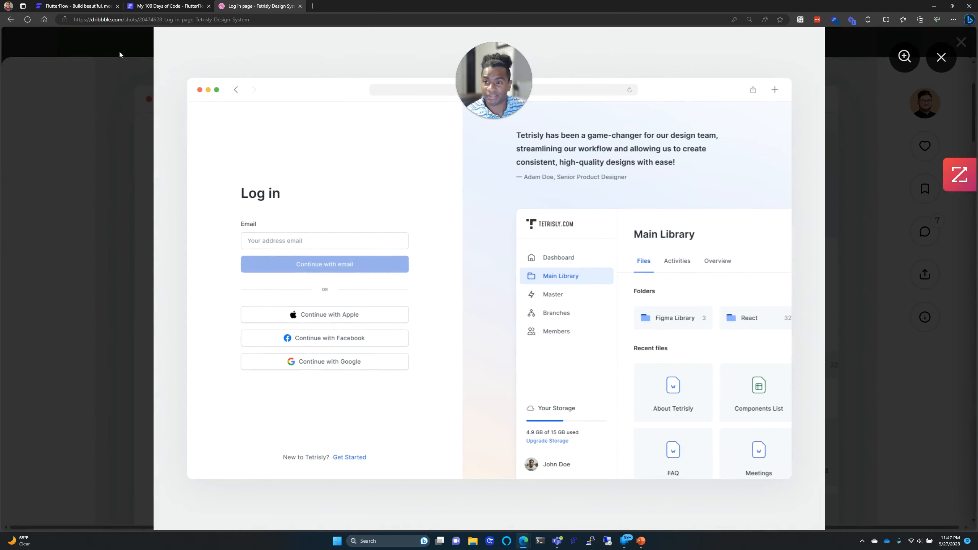
{"action": "left_click", "coordinate": [166, 4]}
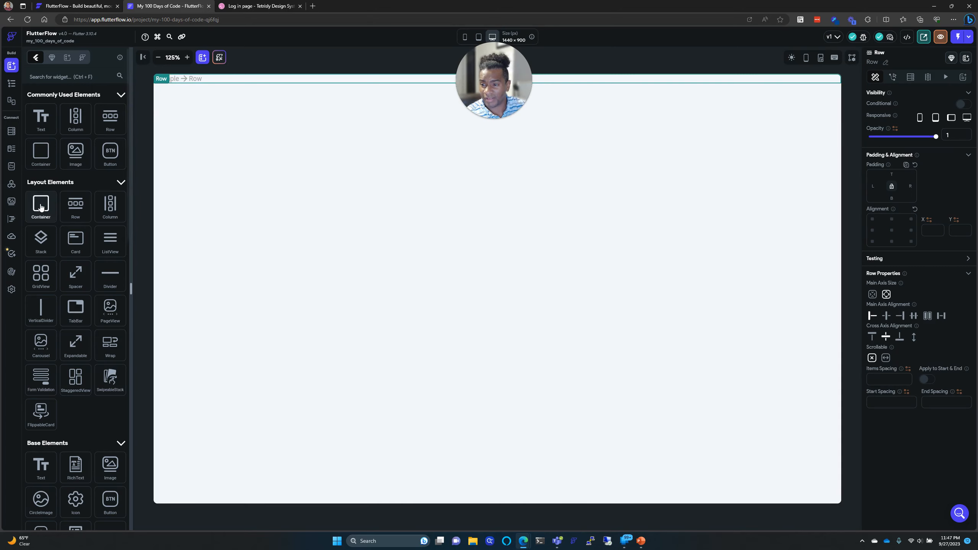
Step: Drag two Containers onto the page, cancelling the prompt to replace its content
{"action": "left_click_drag", "start_coordinate": [41, 207], "coordinate": [244, 82]}
{"action": "left_click_drag", "start_coordinate": [40, 200], "coordinate": [261, 114]}
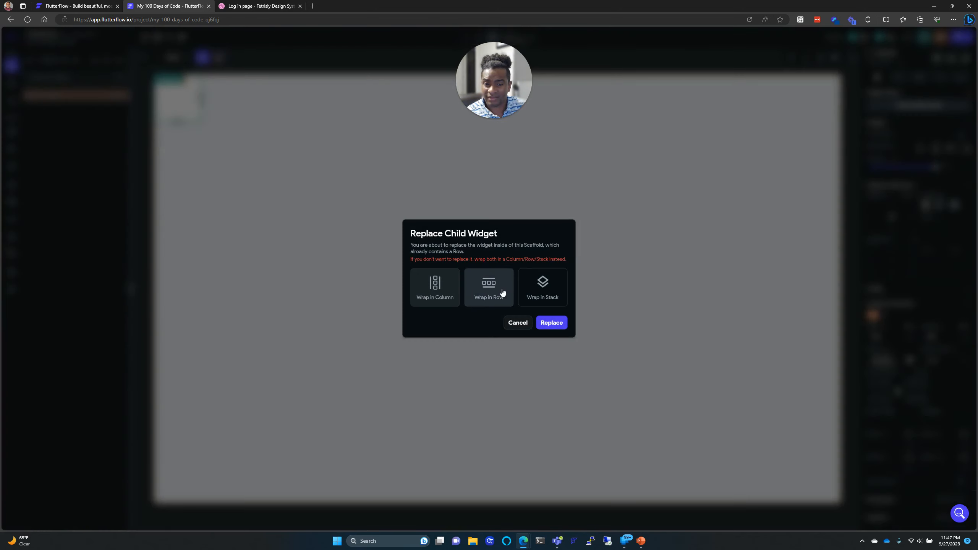
{"action": "left_click", "coordinate": [519, 323]}
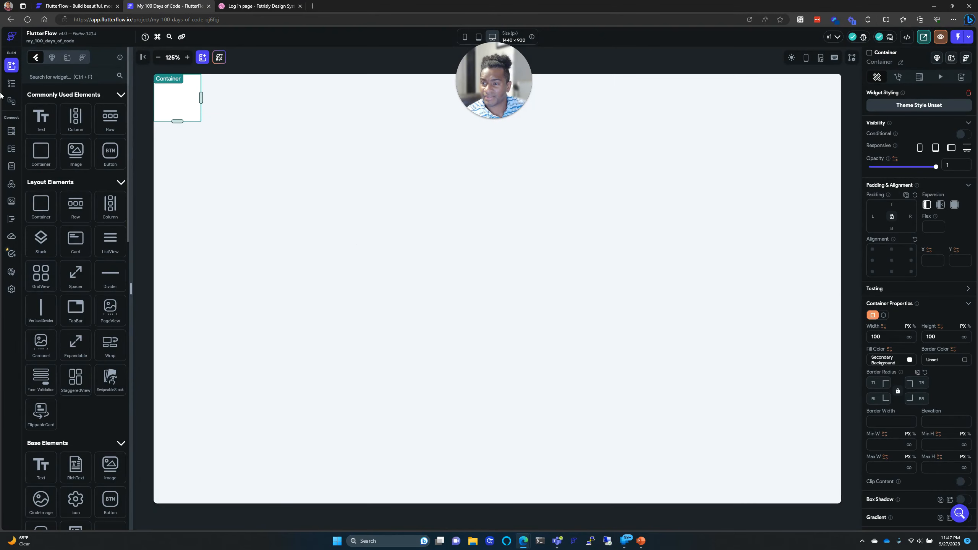
Step: Delete the misplaced Container and Row from the HomePage widget tree
{"action": "left_click", "coordinate": [12, 84]}
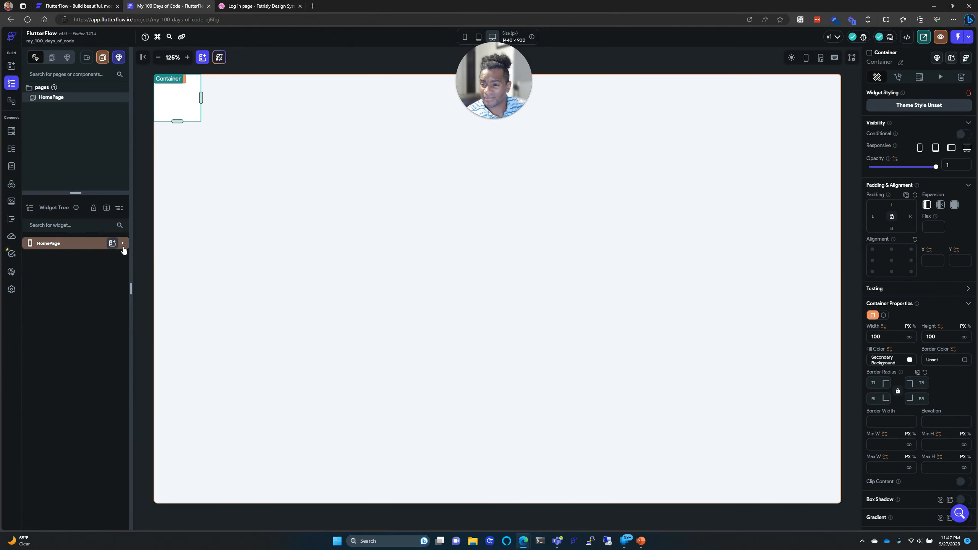
{"action": "right_click", "coordinate": [82, 244]}
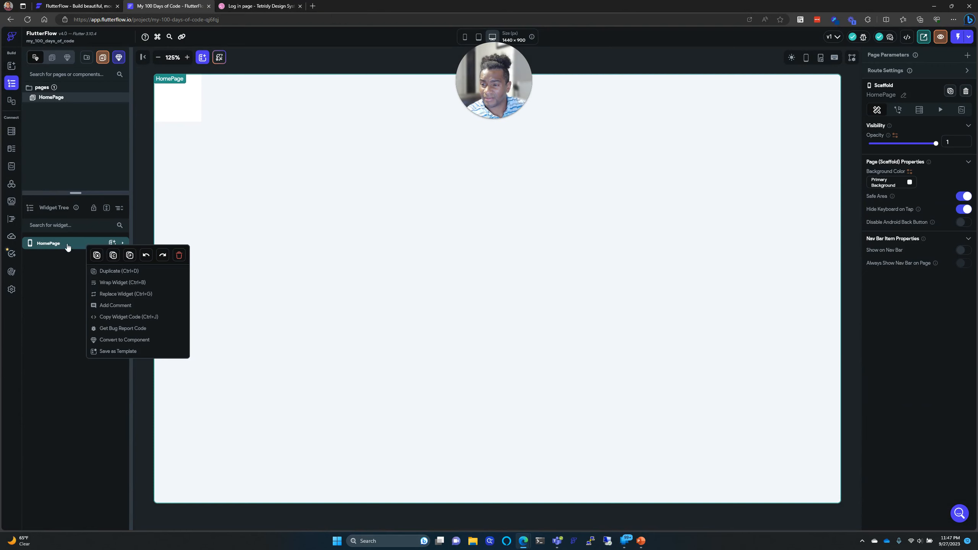
{"action": "left_click", "coordinate": [66, 247]}
{"action": "left_click", "coordinate": [122, 244]}
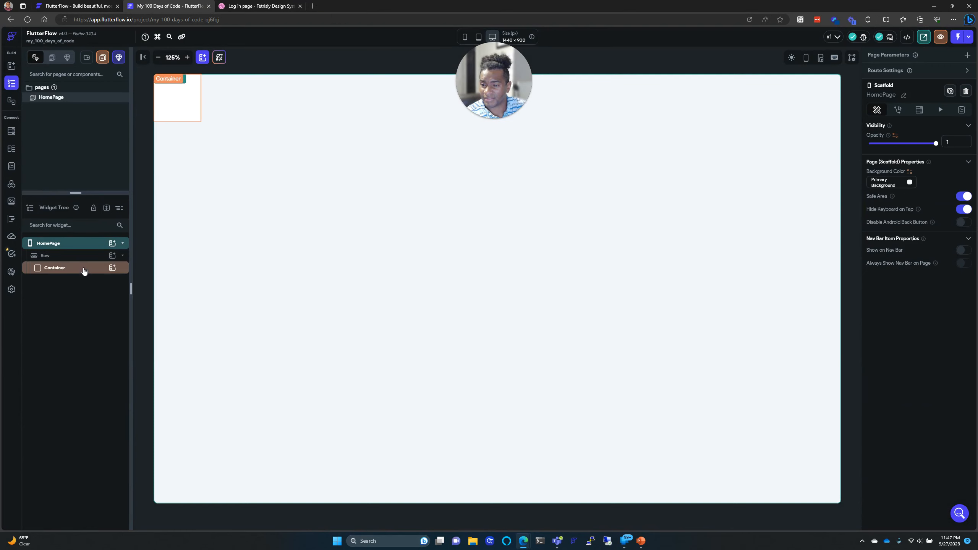
{"action": "left_click", "coordinate": [85, 270]}
{"action": "right_click", "coordinate": [85, 270]}
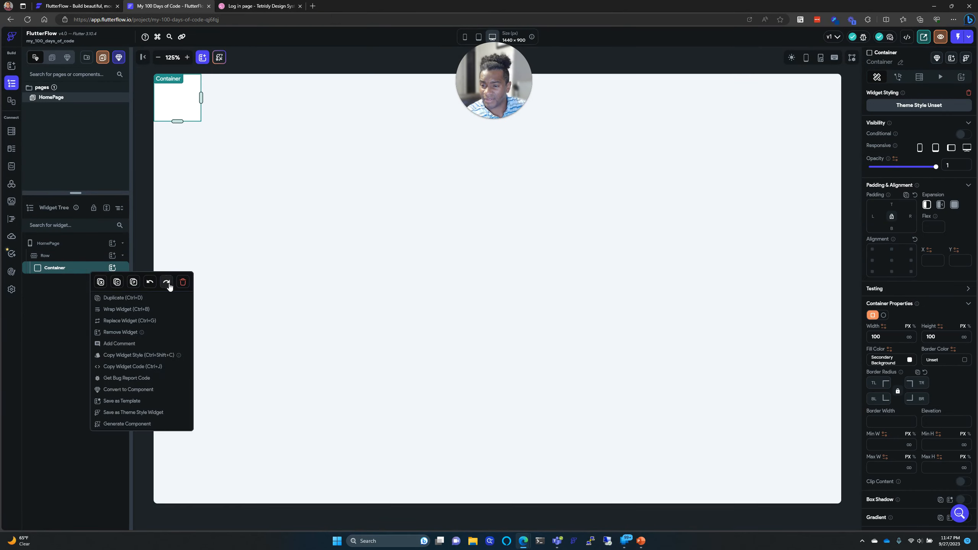
{"action": "left_click", "coordinate": [182, 282]}
{"action": "right_click", "coordinate": [83, 258]}
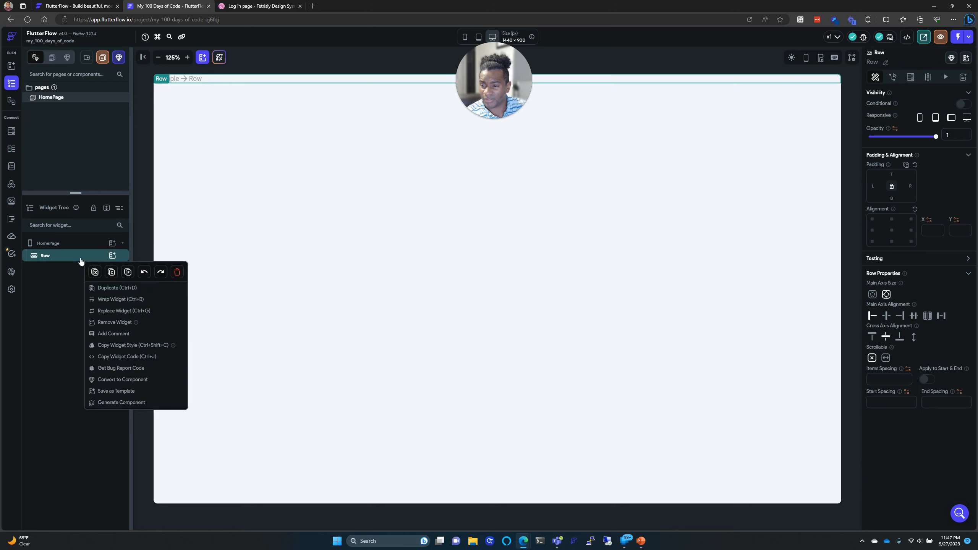
{"action": "left_click", "coordinate": [179, 273]}
Step: Add two 100×100 Containers to HomePage and wrap them together in a Row
{"action": "left_click", "coordinate": [116, 244]}
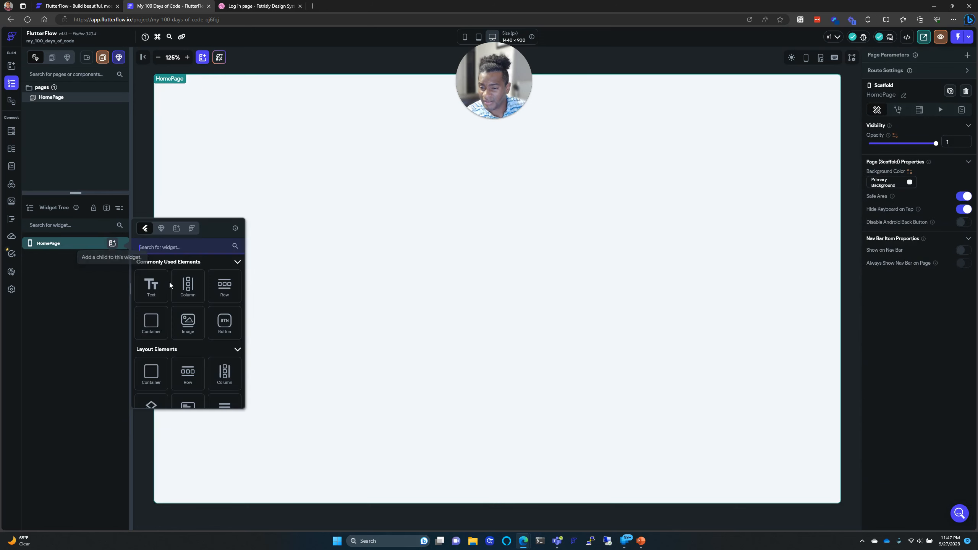
{"action": "left_click", "coordinate": [151, 321]}
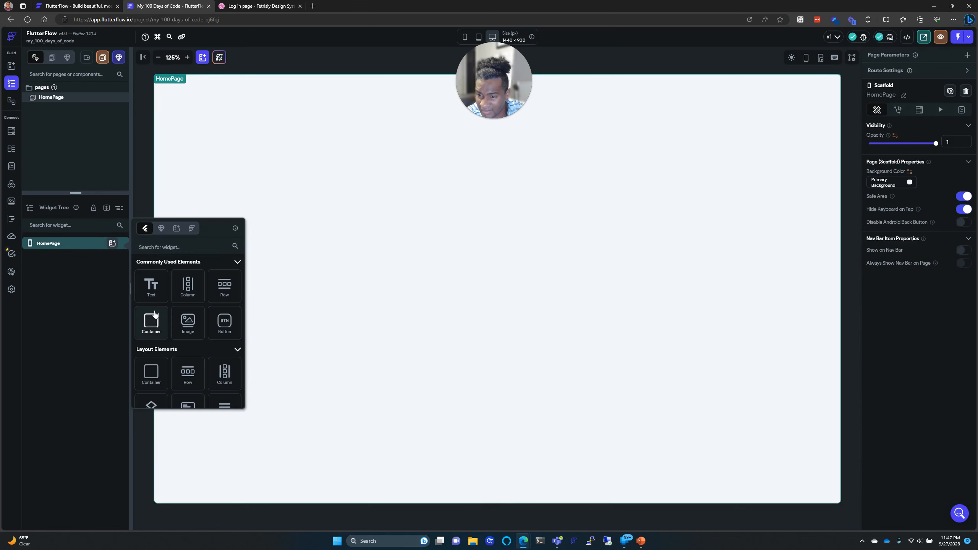
{"action": "right_click", "coordinate": [112, 245]}
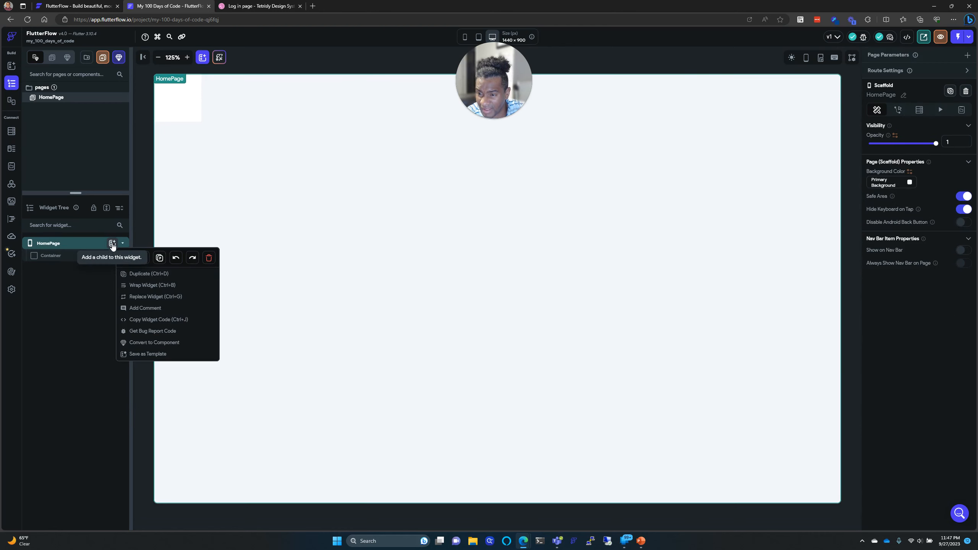
{"action": "left_click", "coordinate": [113, 243]}
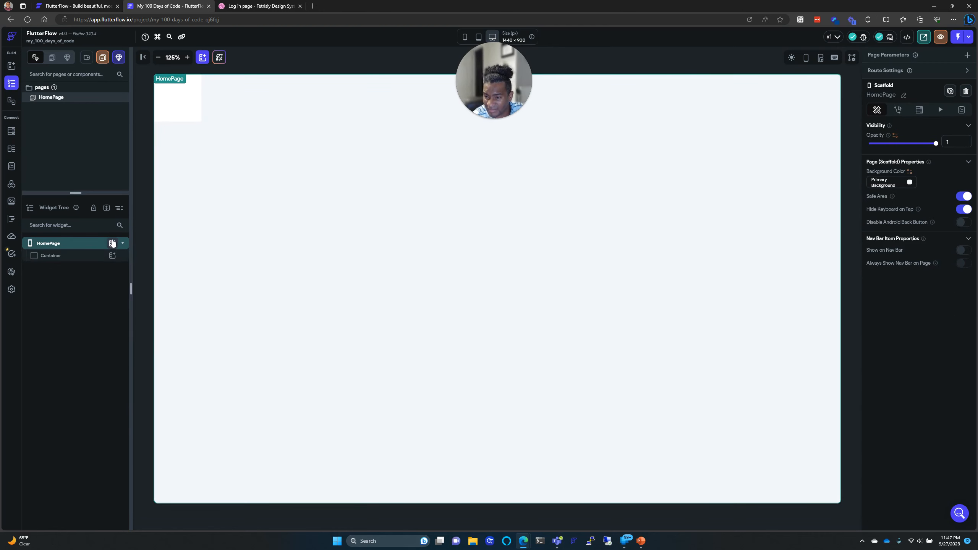
{"action": "left_click", "coordinate": [112, 243]}
{"action": "left_click", "coordinate": [112, 244]}
{"action": "left_click", "coordinate": [112, 243]}
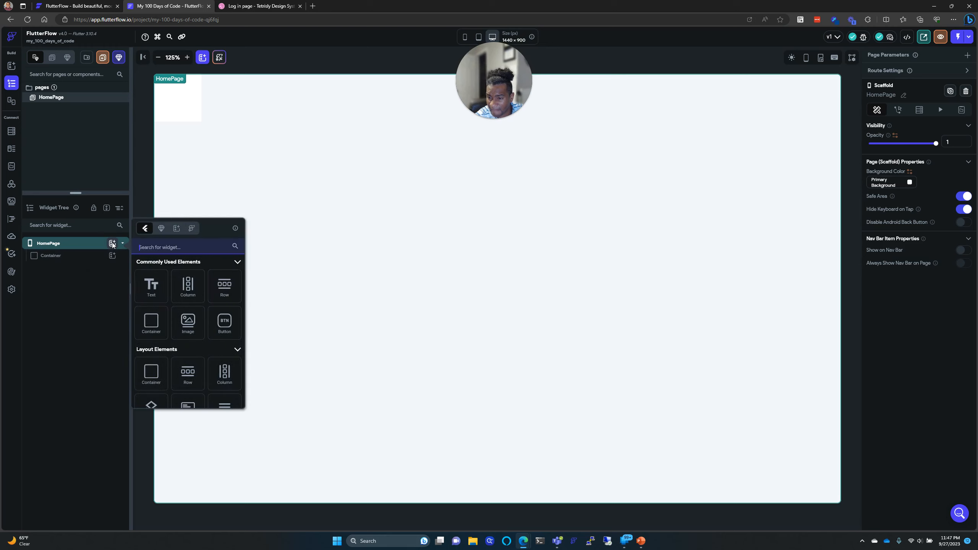
{"action": "left_click", "coordinate": [150, 327]}
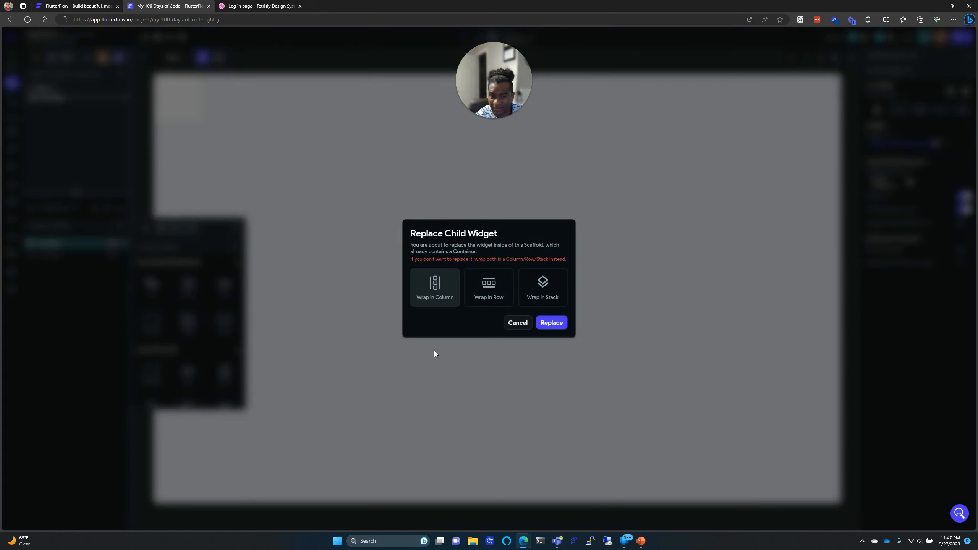
{"action": "left_click", "coordinate": [483, 290]}
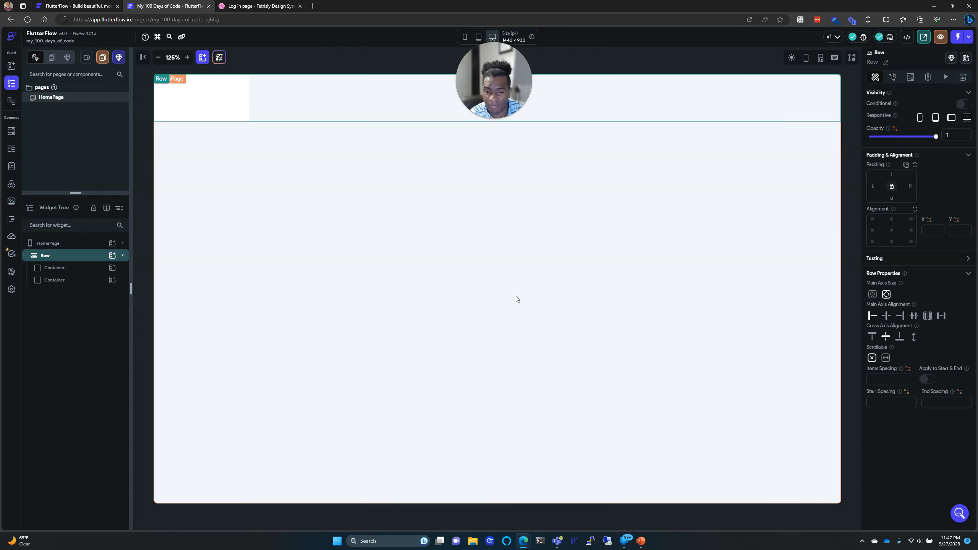
{"action": "left_click", "coordinate": [68, 269]}
{"action": "left_click", "coordinate": [68, 281]}
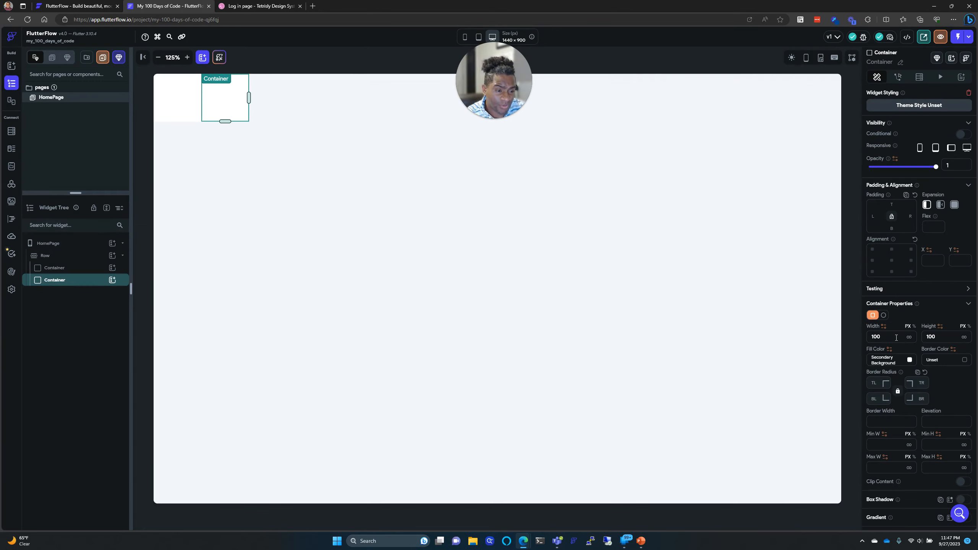
Step: Rename the first Container to LeftContainer
{"action": "left_click", "coordinate": [910, 359]}
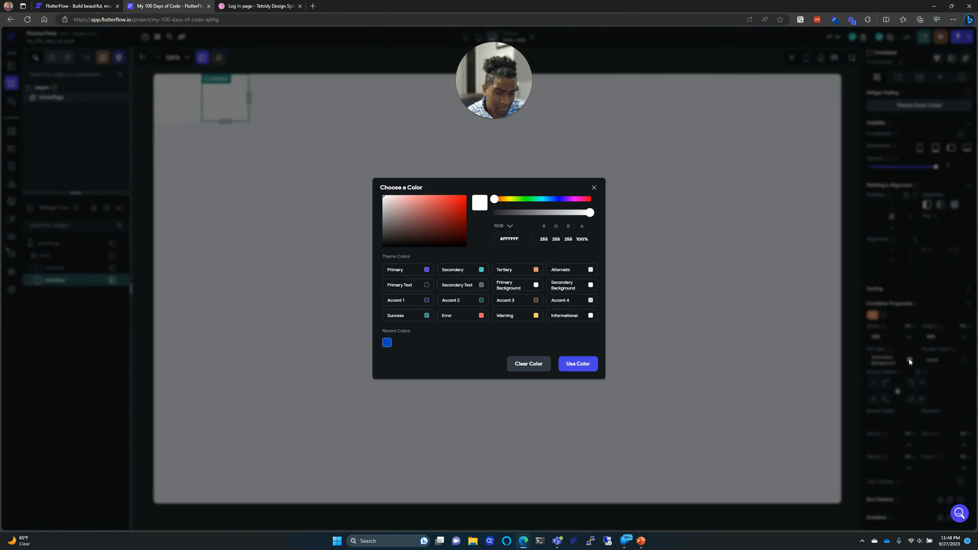
{"action": "left_click", "coordinate": [776, 299]}
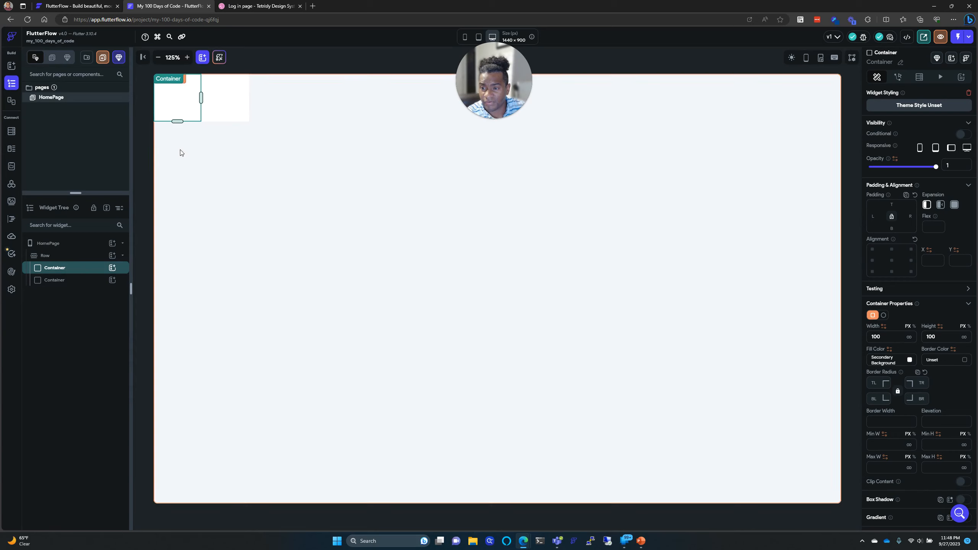
{"action": "left_click", "coordinate": [169, 106]}
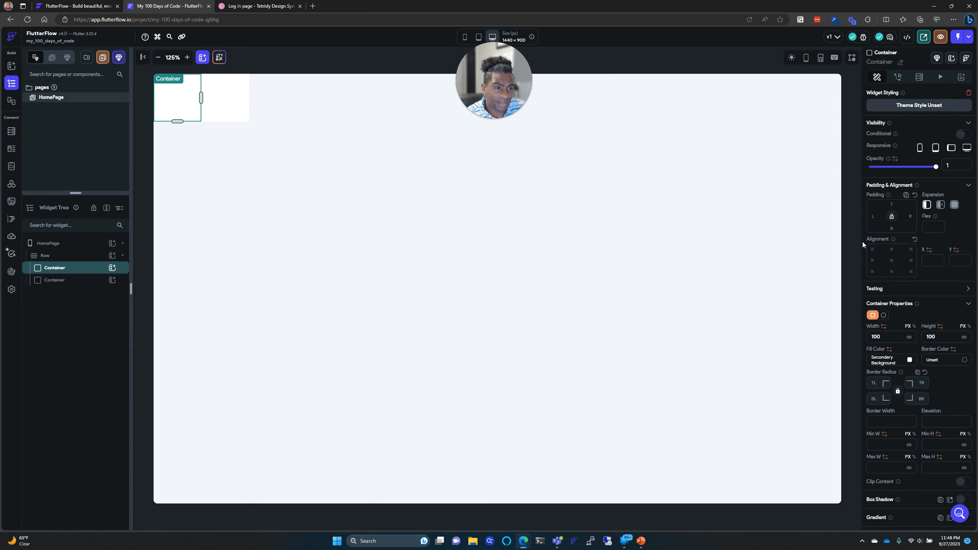
{"action": "left_click", "coordinate": [902, 62]}
{"action": "left_click", "coordinate": [894, 63]}
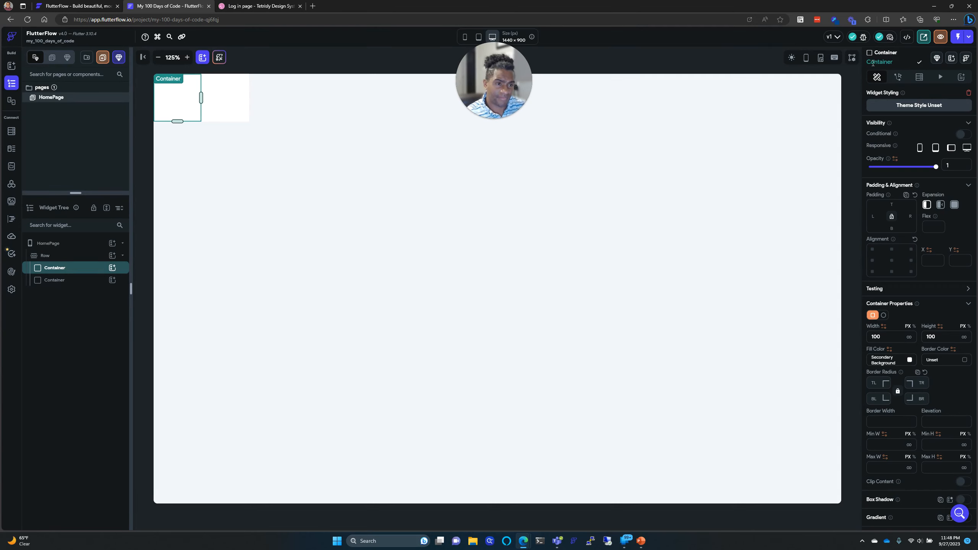
{"action": "key", "text": "BackSpace"}
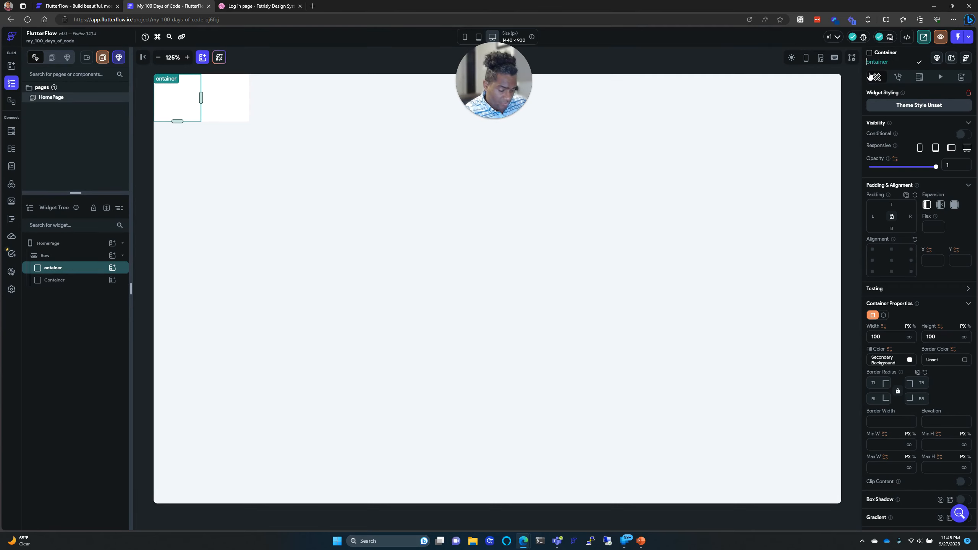
{"action": "type", "text": "LeftC"}
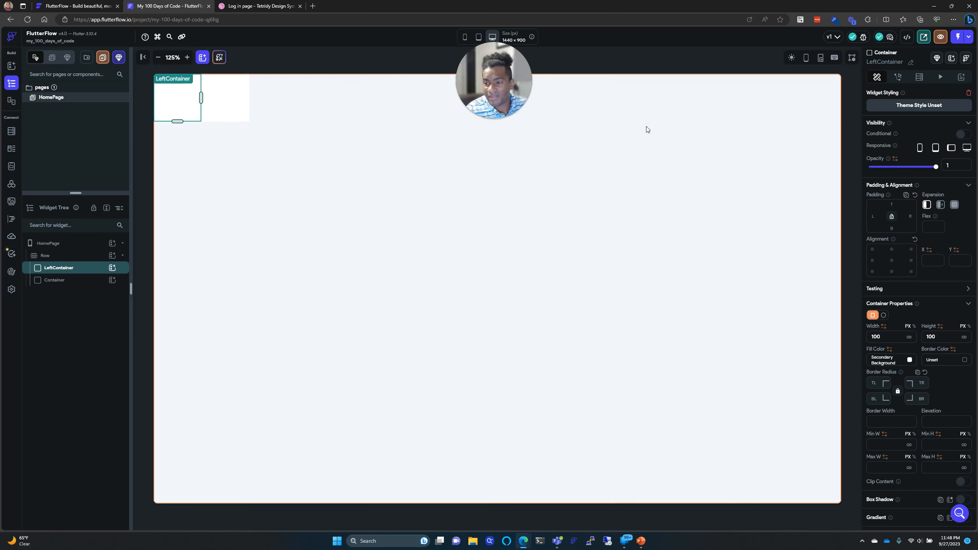
Step: Rename the second Container to RightContainer
{"action": "left_click", "coordinate": [58, 281]}
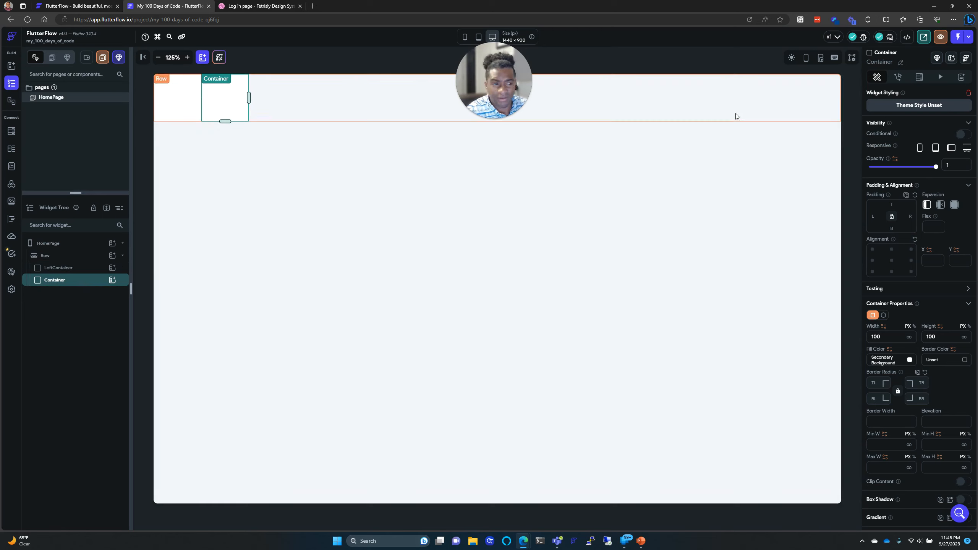
{"action": "left_click", "coordinate": [900, 64]}
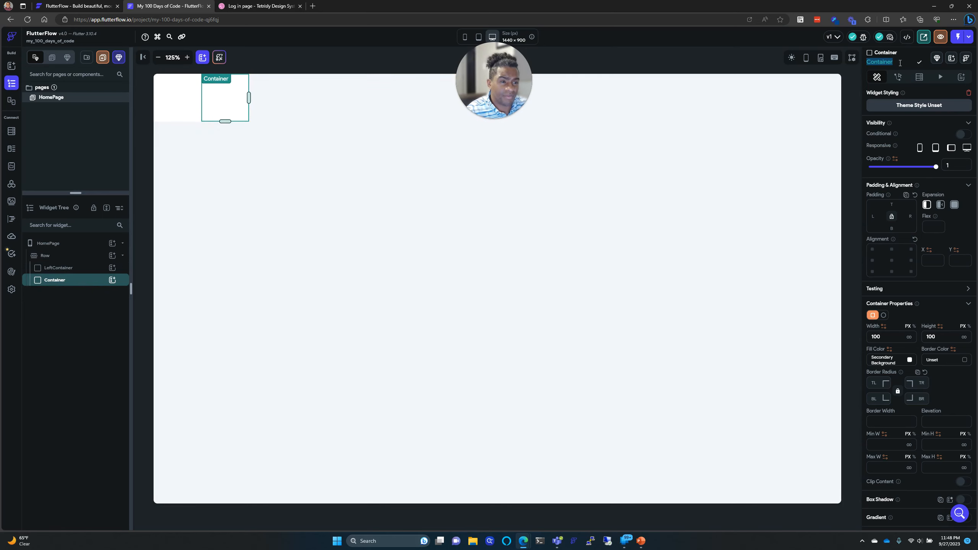
{"action": "type", "text": "RightC"}
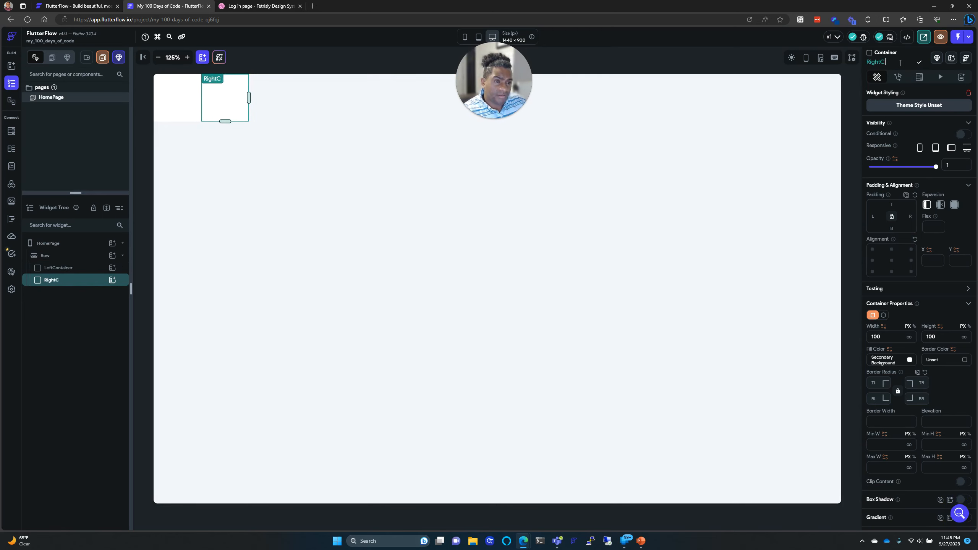
{"action": "type", "text": "ontainer"}
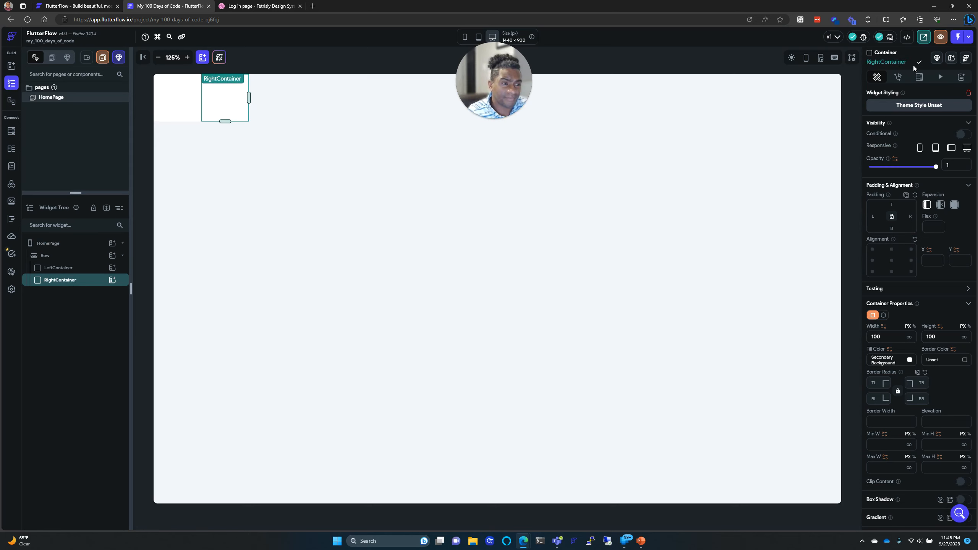
{"action": "left_click", "coordinate": [919, 62]}
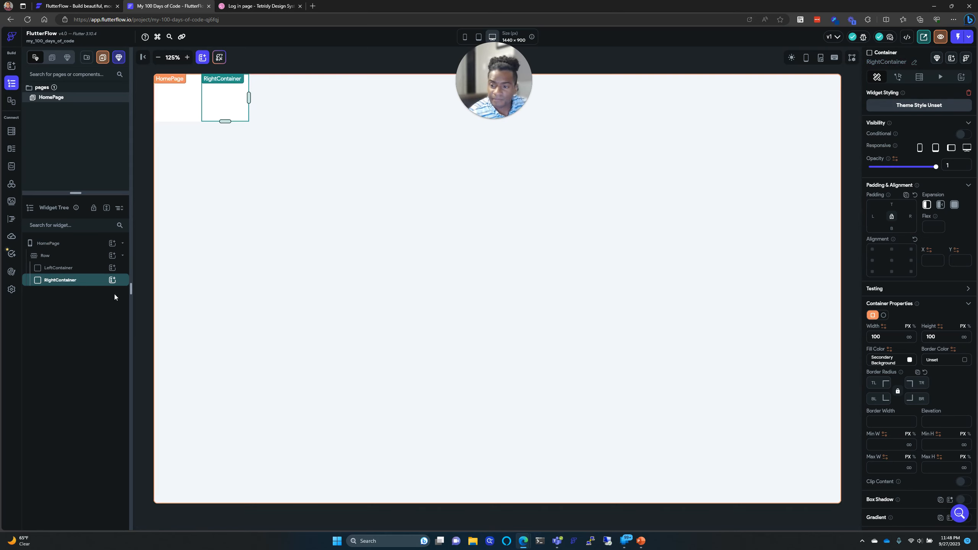
Step: Give RightContainer the Primary theme fill, leaving LeftContainer on Secondary Background
{"action": "left_click", "coordinate": [911, 361]}
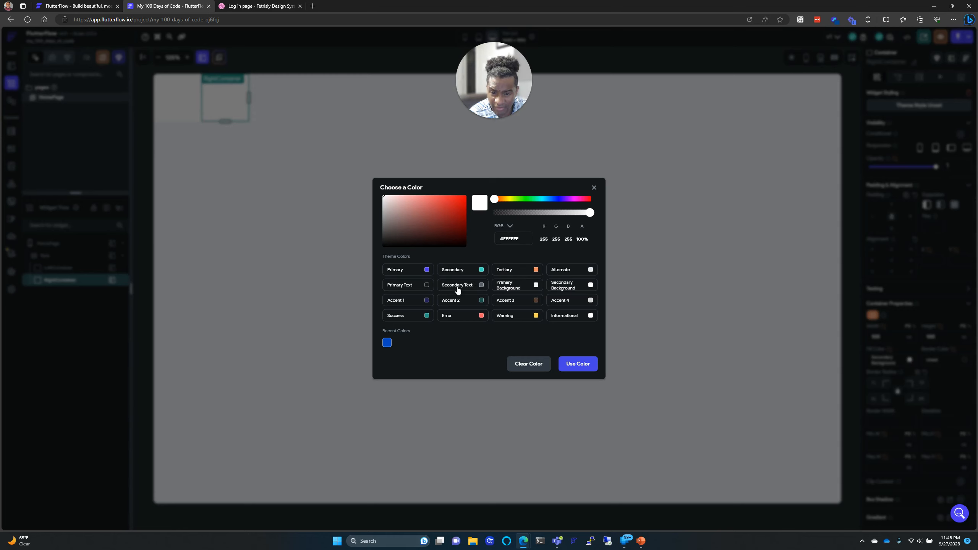
{"action": "left_click", "coordinate": [426, 271]}
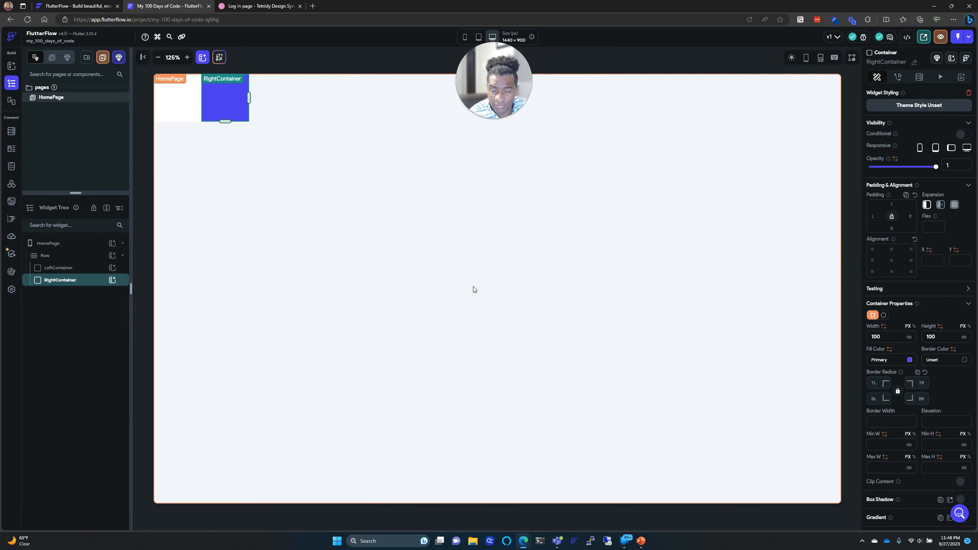
{"action": "left_click", "coordinate": [186, 106]}
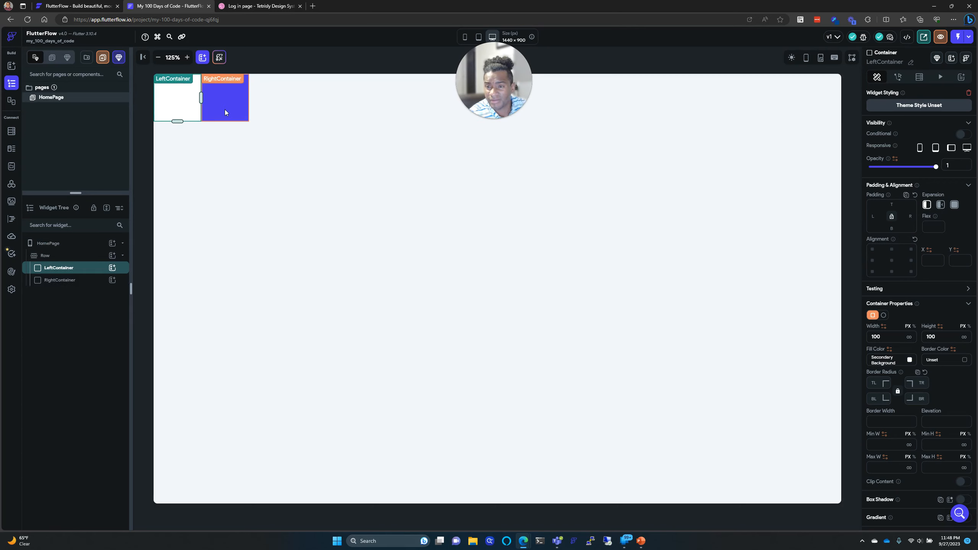
{"action": "left_click", "coordinate": [224, 110]}
{"action": "left_click", "coordinate": [189, 107]}
{"action": "left_click", "coordinate": [226, 110]}
{"action": "left_click", "coordinate": [191, 107]}
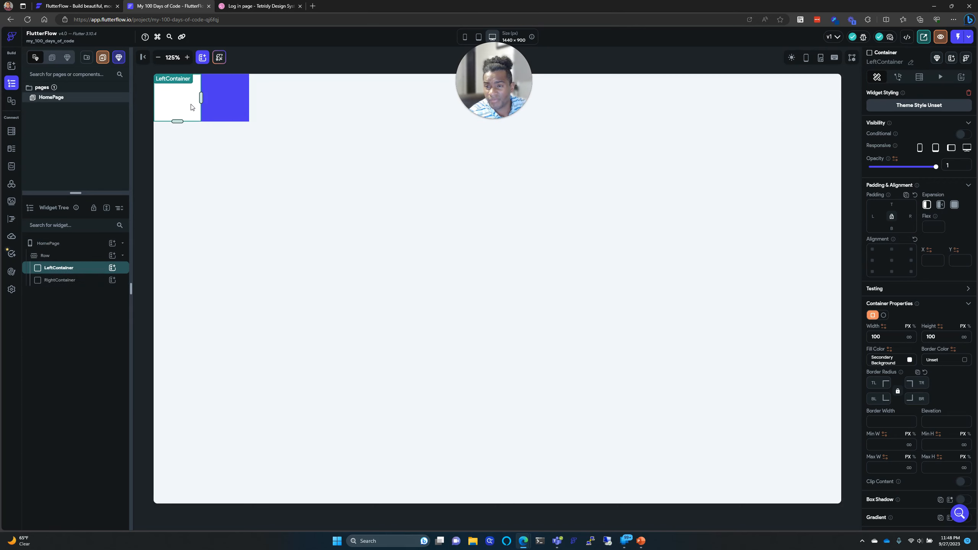
{"action": "left_click", "coordinate": [220, 105]}
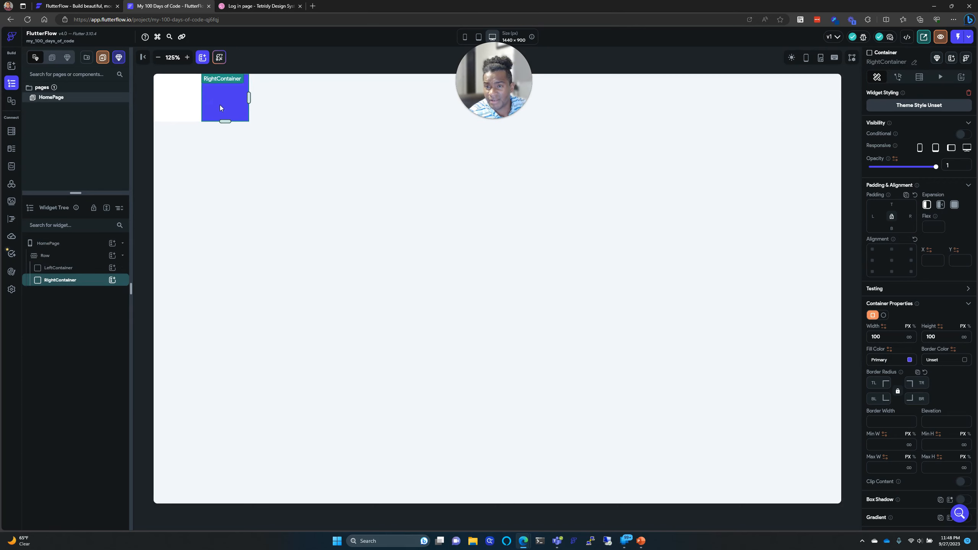
{"action": "left_click", "coordinate": [254, 7]}
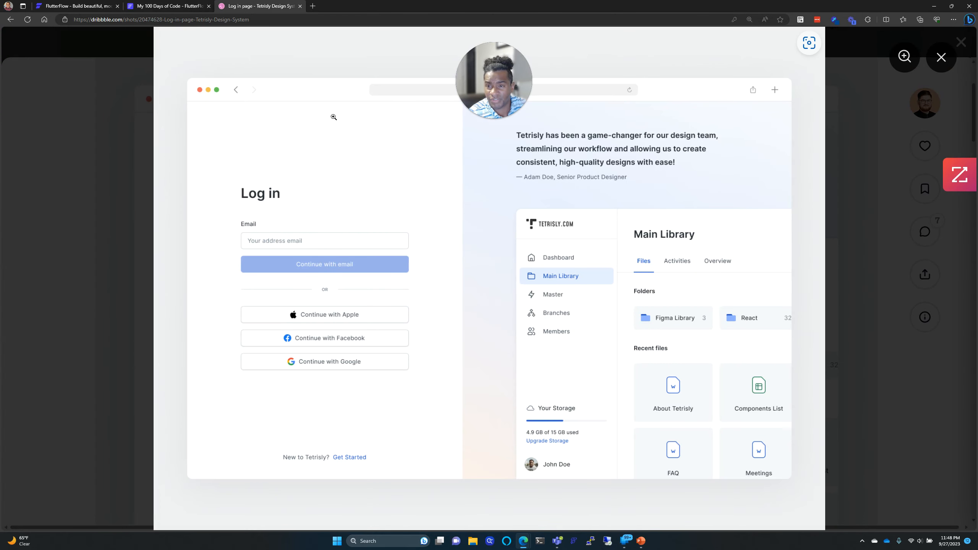
{"action": "left_click", "coordinate": [180, 8]}
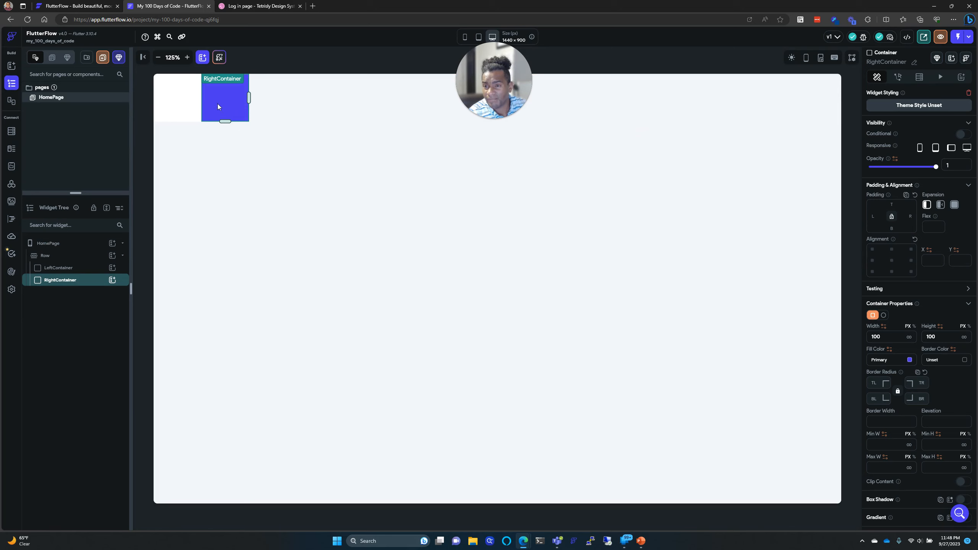
{"action": "left_click", "coordinate": [296, 120]}
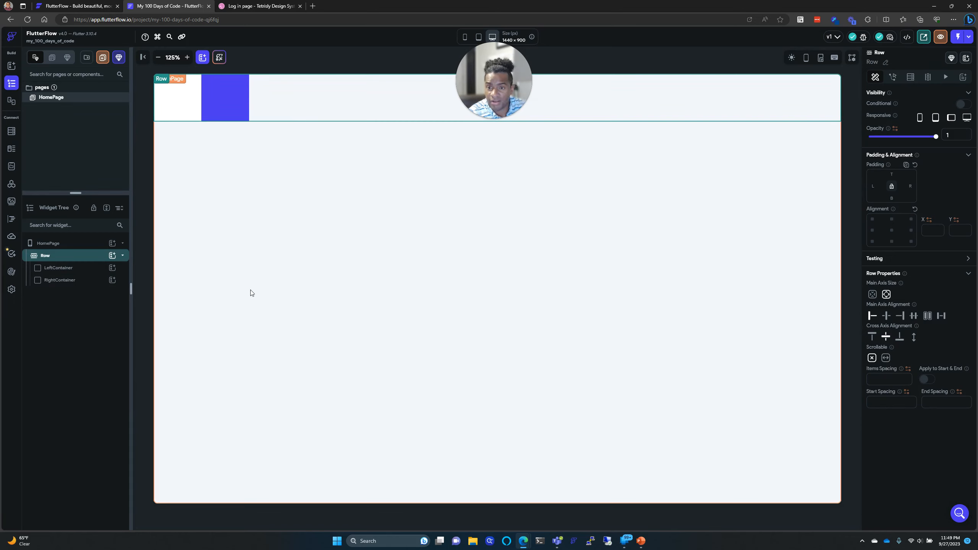
{"action": "left_click", "coordinate": [184, 103]}
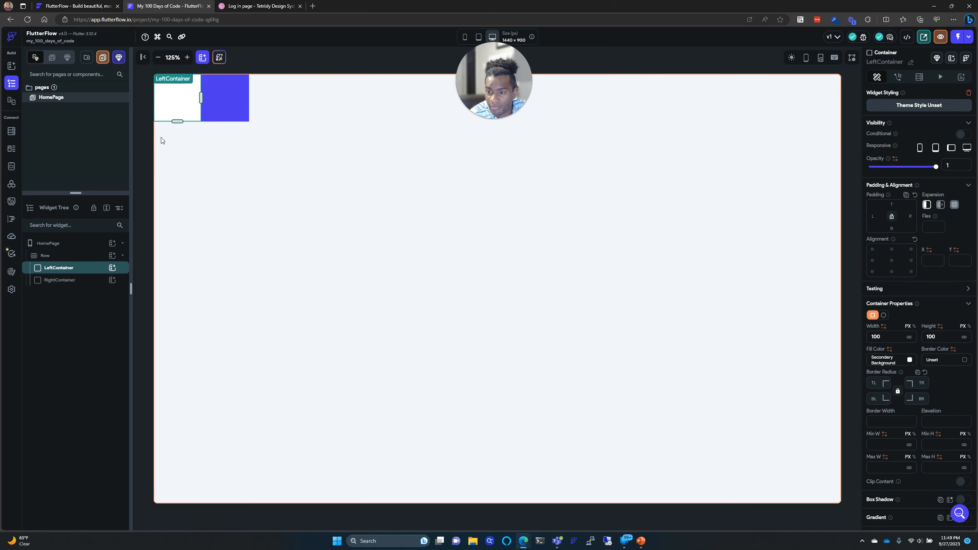
{"action": "left_click", "coordinate": [72, 257]}
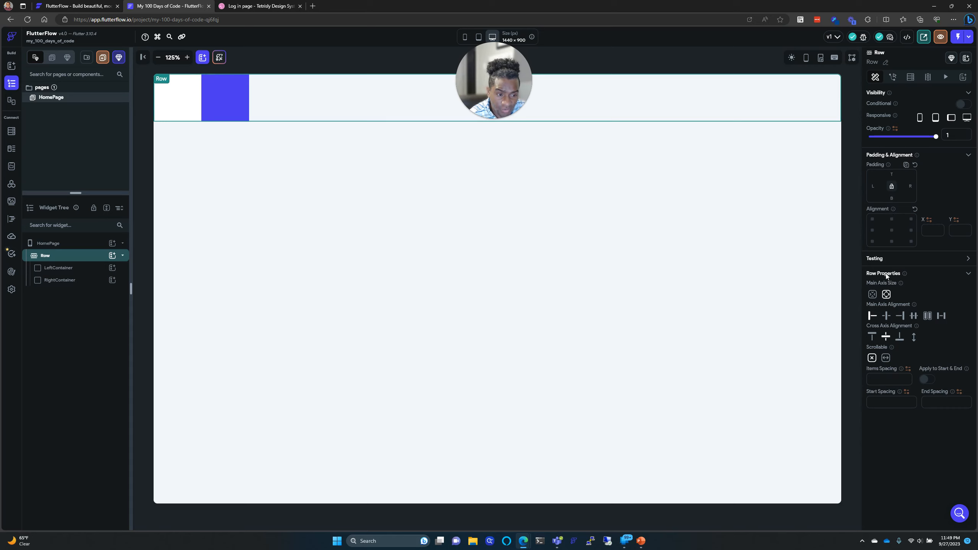
{"action": "left_click", "coordinate": [886, 316]}
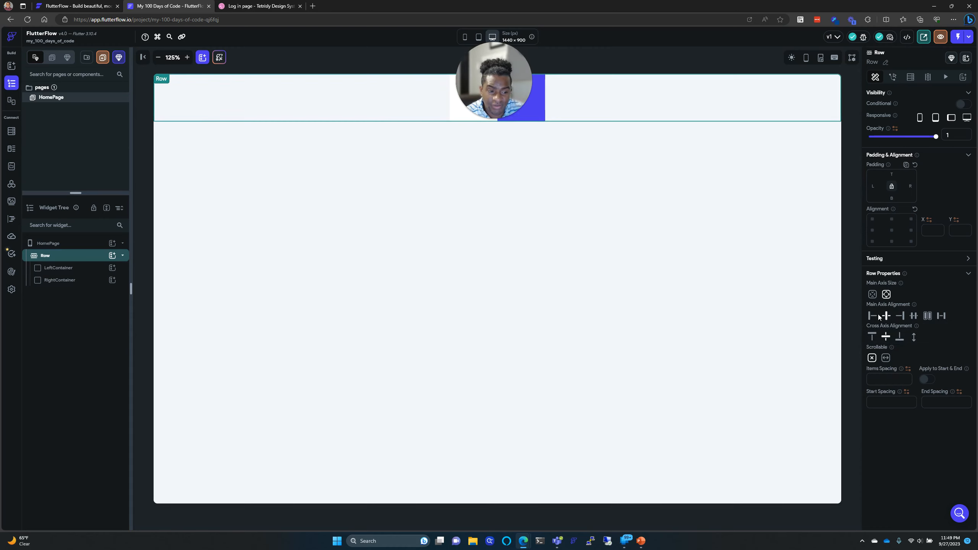
{"action": "left_click", "coordinate": [901, 316]}
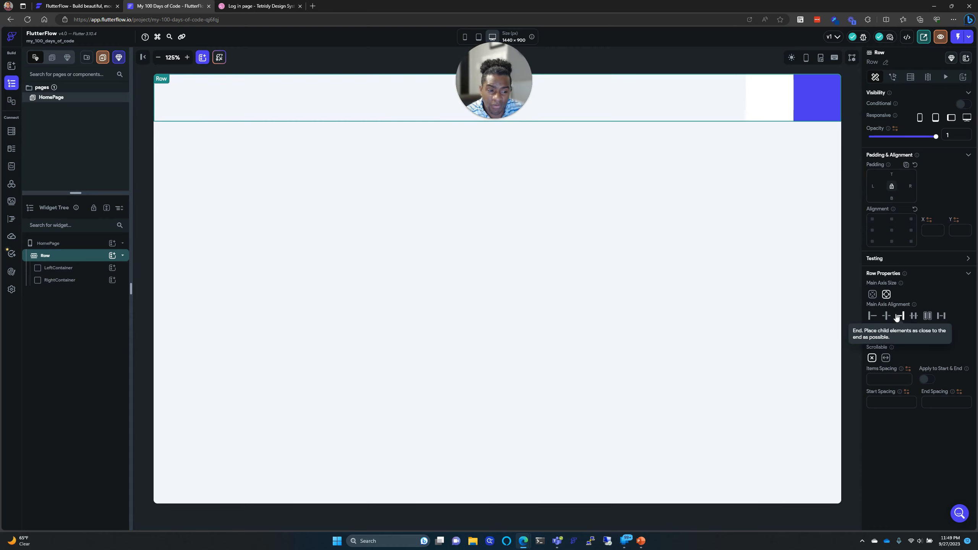
{"action": "left_click", "coordinate": [914, 316]}
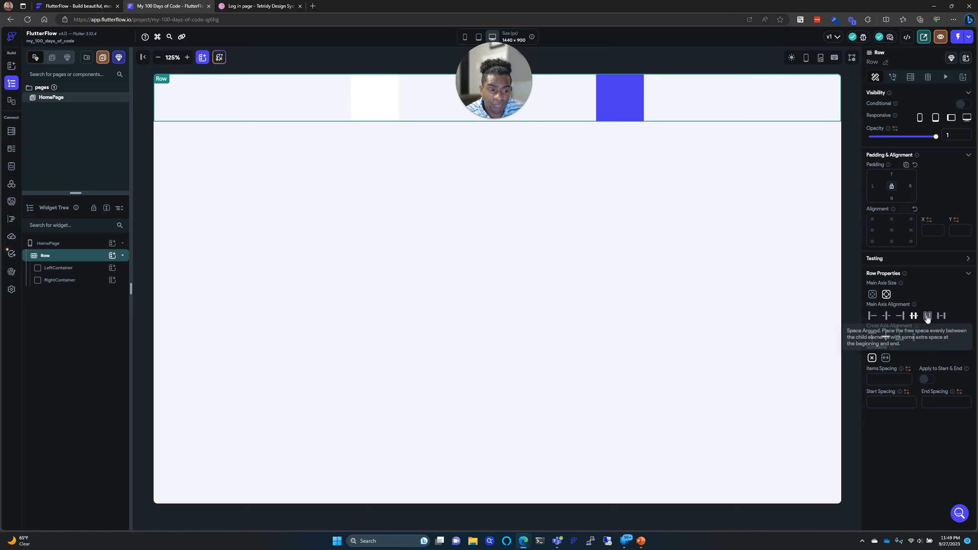
{"action": "left_click", "coordinate": [927, 316]}
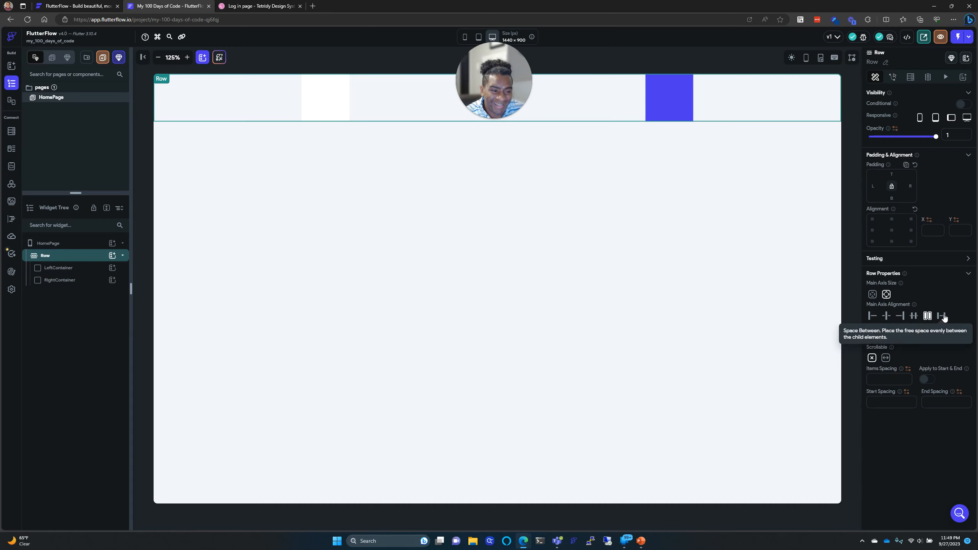
{"action": "left_click", "coordinate": [942, 315]}
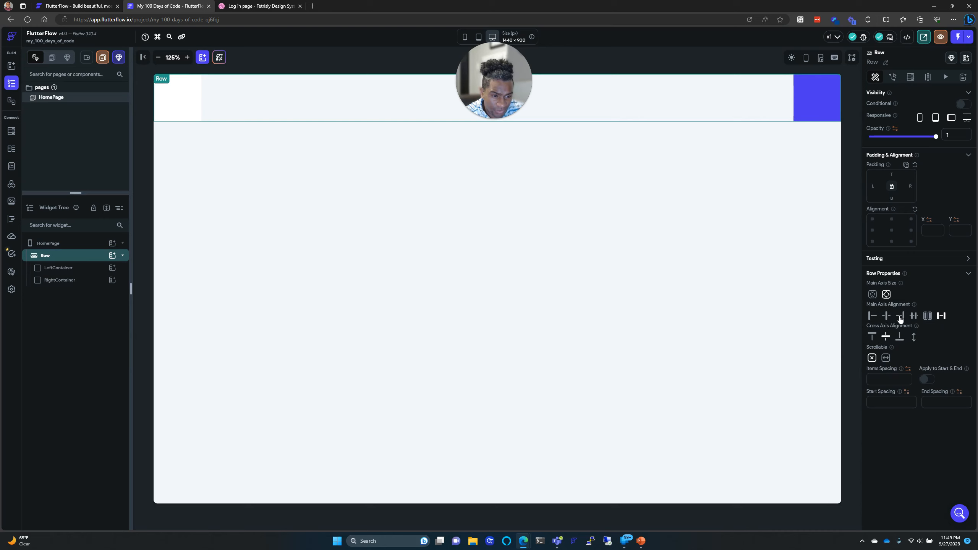
{"action": "left_click", "coordinate": [872, 316]}
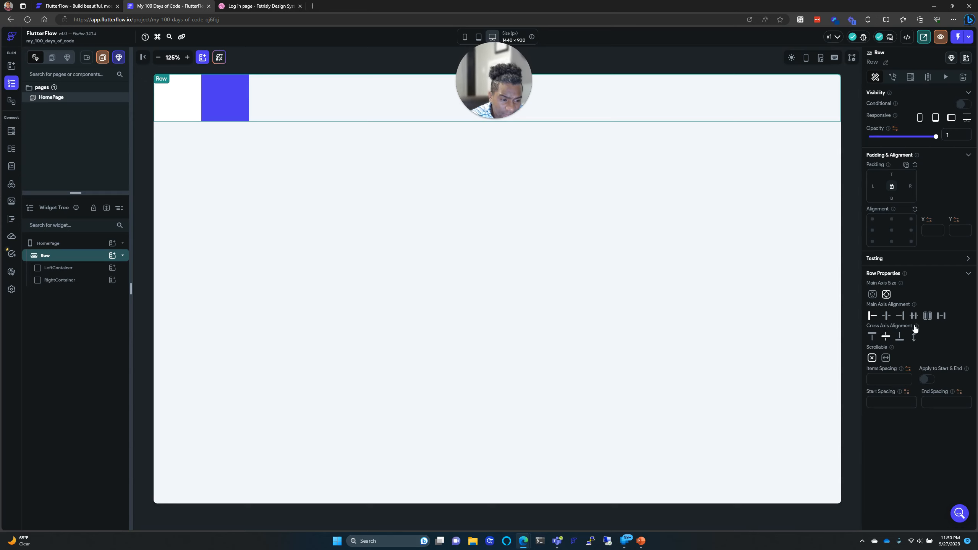
Step: Set the Row's Cross Axis Alignment to Stretch so both containers fill the height
{"action": "mouse_move", "coordinate": [916, 327]}
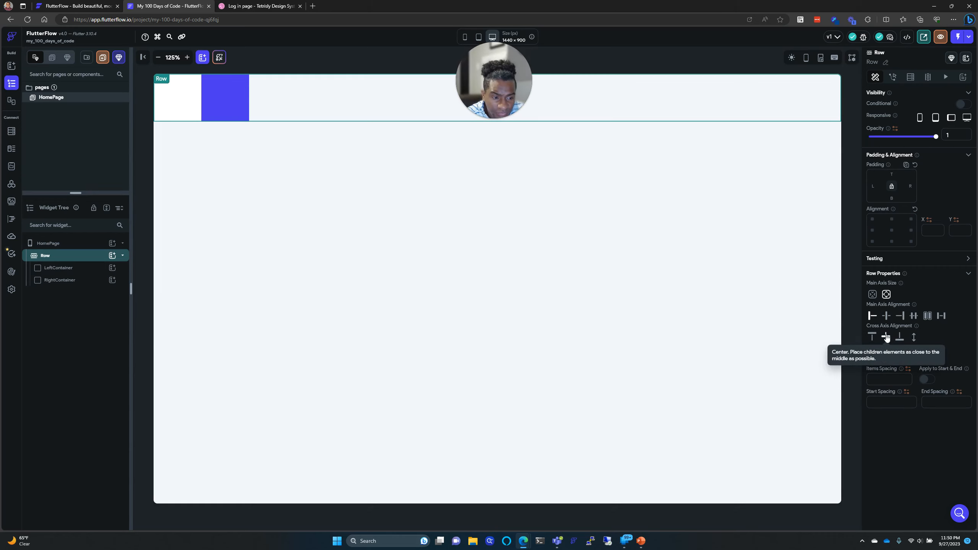
{"action": "left_click", "coordinate": [874, 337]}
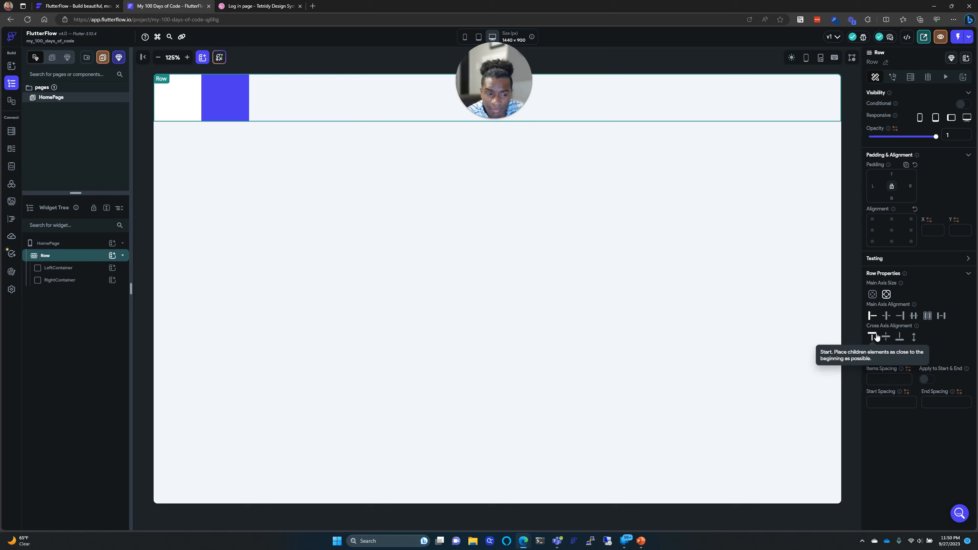
{"action": "left_click", "coordinate": [899, 337]}
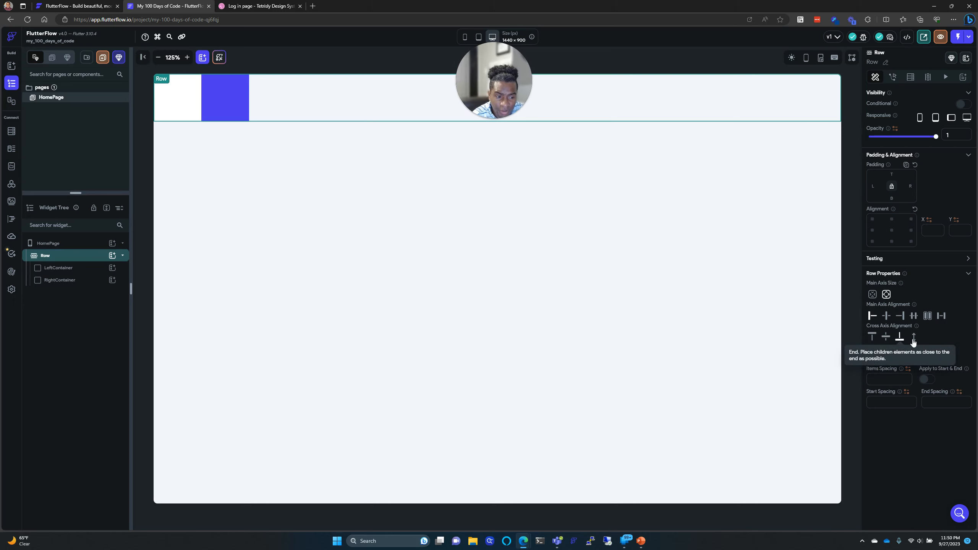
{"action": "left_click", "coordinate": [914, 337]}
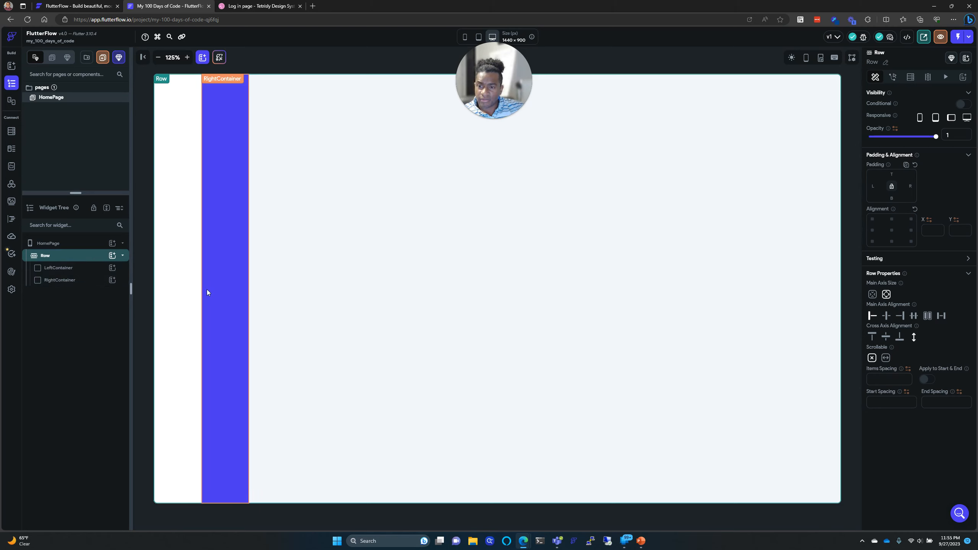
{"action": "left_click", "coordinate": [77, 269]}
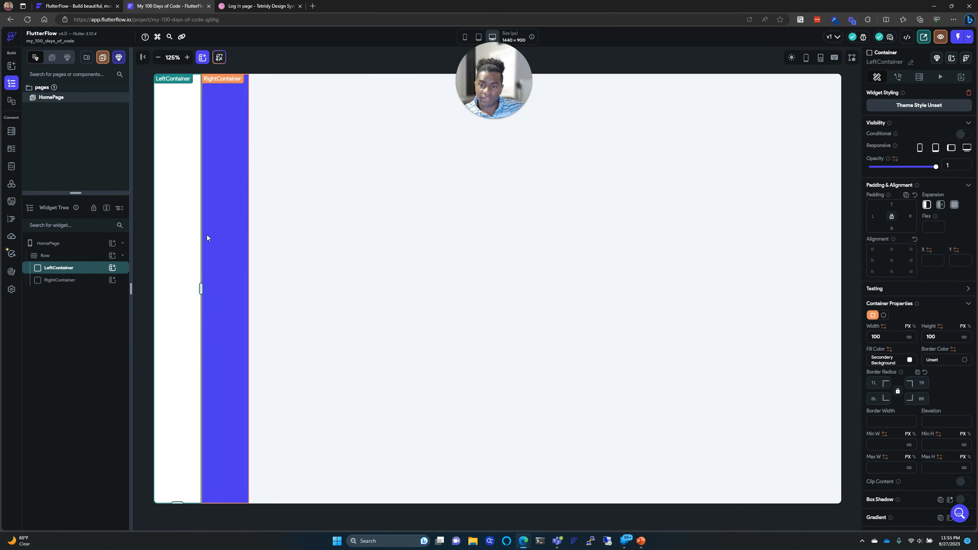
Step: Switch both containers' widths to percent, trying 1% for the left and 100% for the right
{"action": "double_click", "coordinate": [881, 335]}
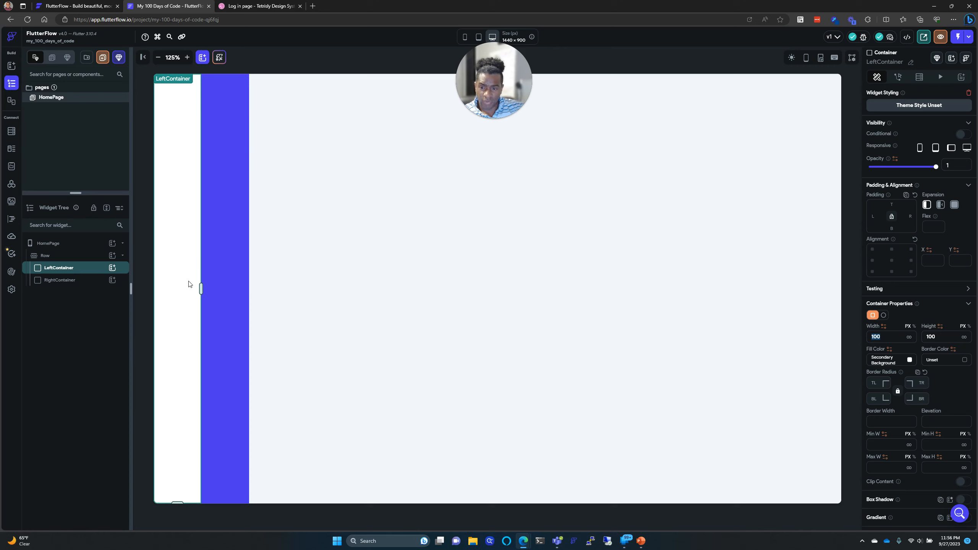
{"action": "left_click_drag", "start_coordinate": [200, 288], "coordinate": [447, 302]}
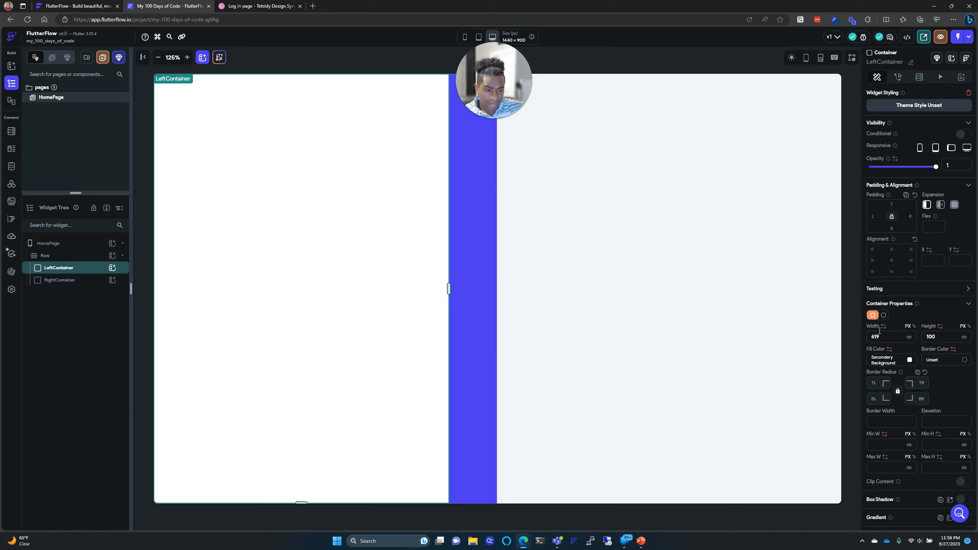
{"action": "left_click", "coordinate": [914, 327]}
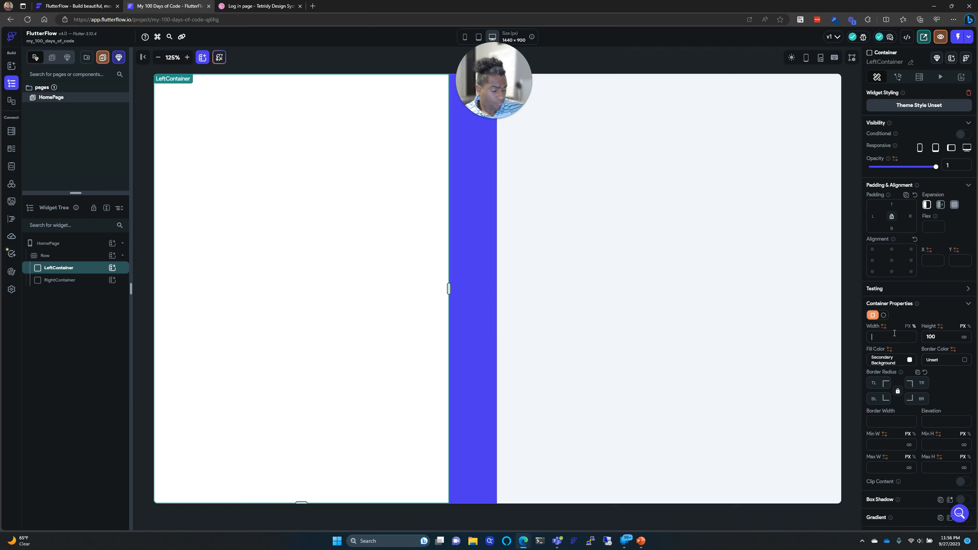
{"action": "type", "text": "10"}
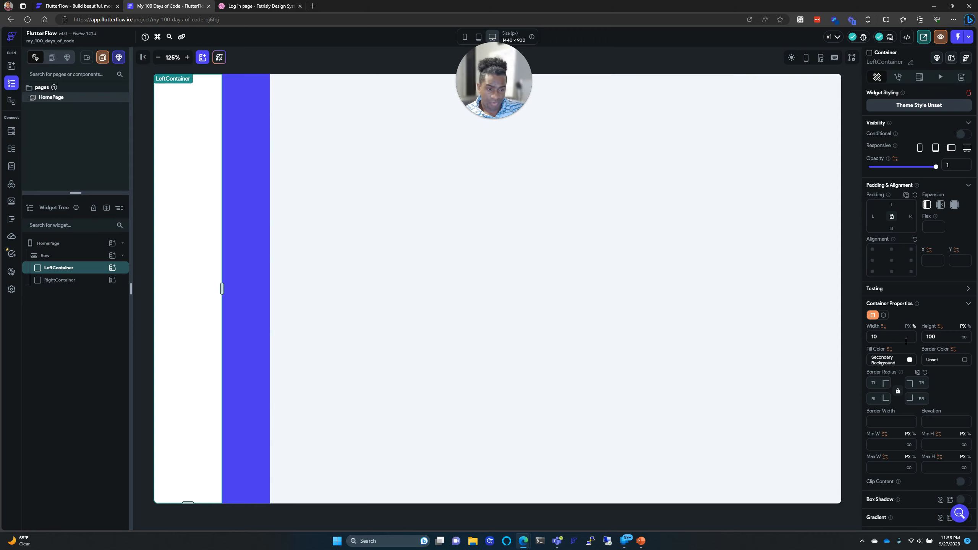
{"action": "key", "text": "BackSpace"}
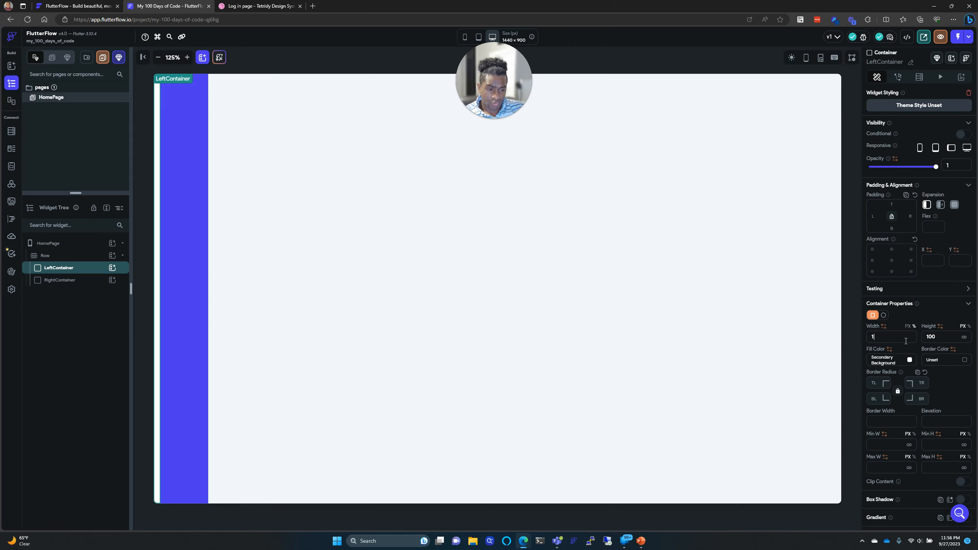
{"action": "left_click", "coordinate": [188, 298]}
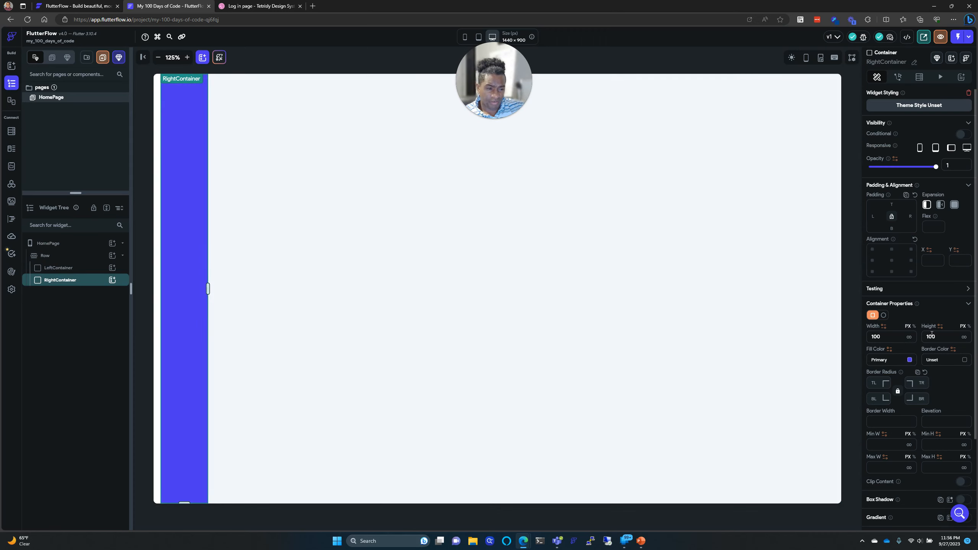
{"action": "left_click", "coordinate": [912, 327]}
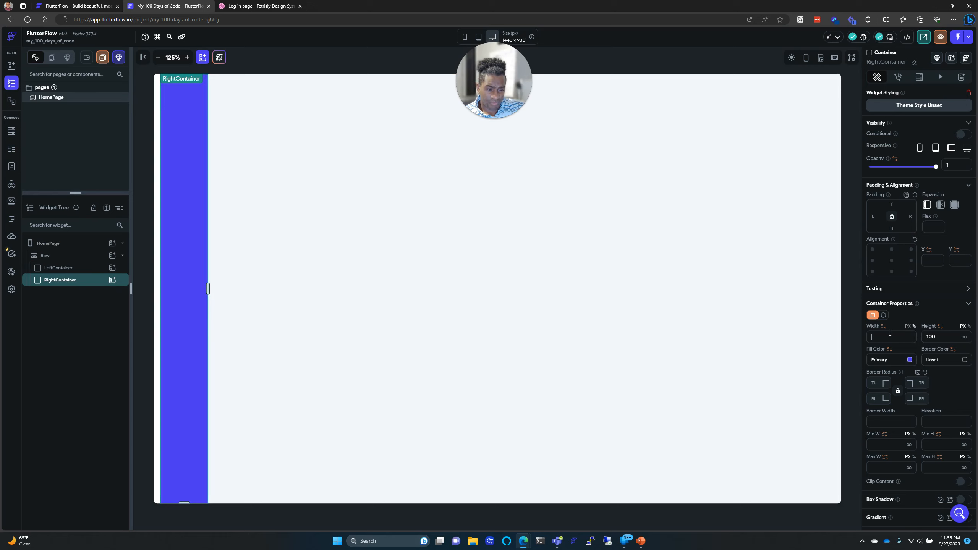
{"action": "type", "text": "100"}
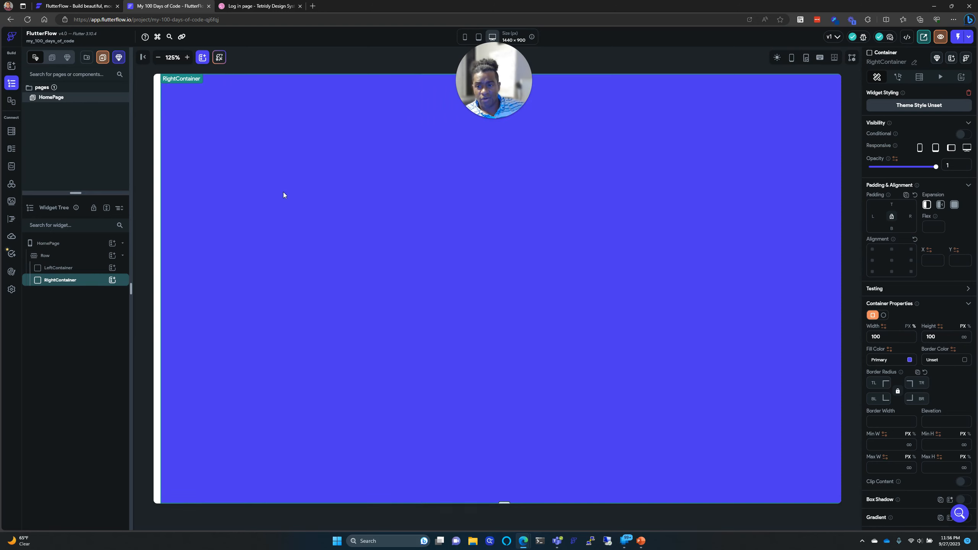
Step: Set LeftContainer and RightContainer widths to 50% each, then view the Dribbble login design
{"action": "left_click", "coordinate": [157, 204]}
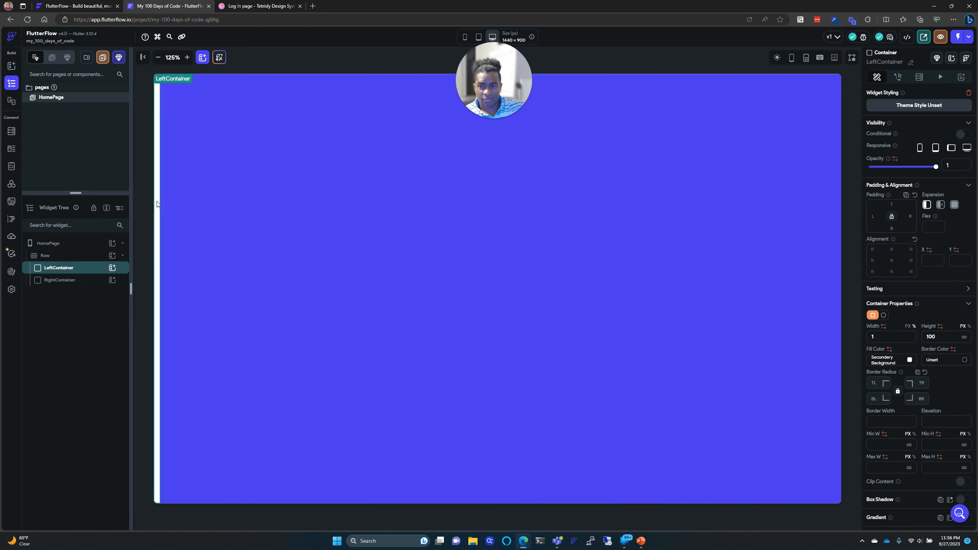
{"action": "left_click", "coordinate": [195, 201]}
{"action": "left_click", "coordinate": [157, 203]}
{"action": "left_click", "coordinate": [184, 199]}
{"action": "left_click", "coordinate": [157, 202]}
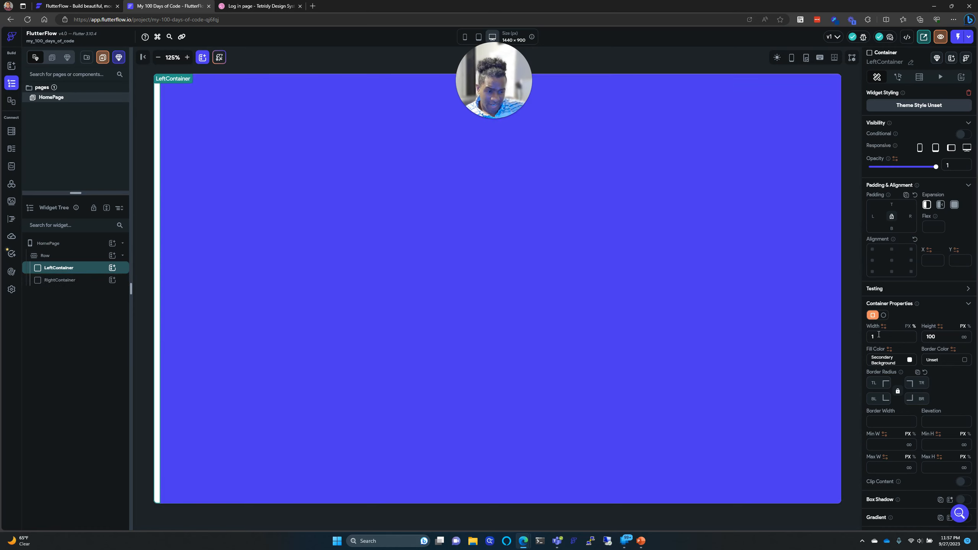
{"action": "type", "text": "50"}
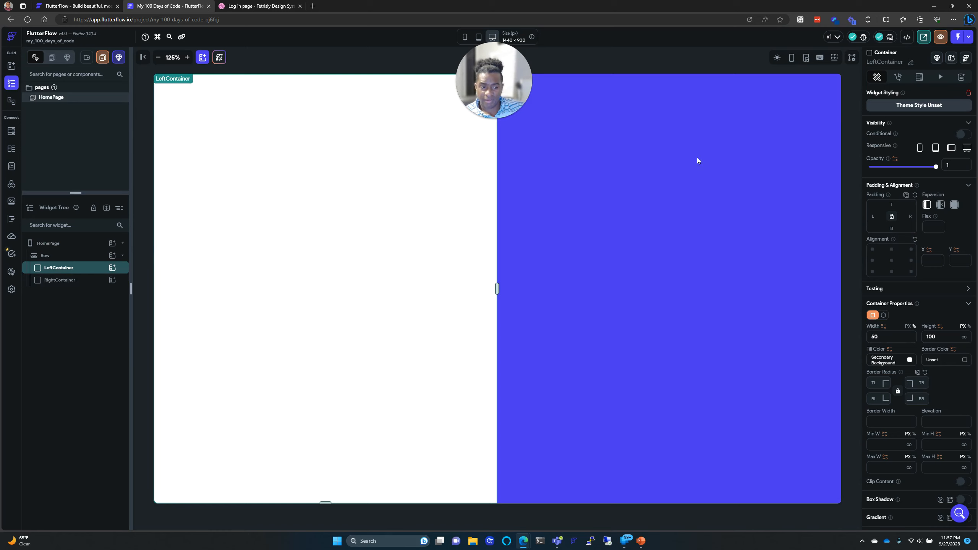
{"action": "left_click", "coordinate": [89, 280]}
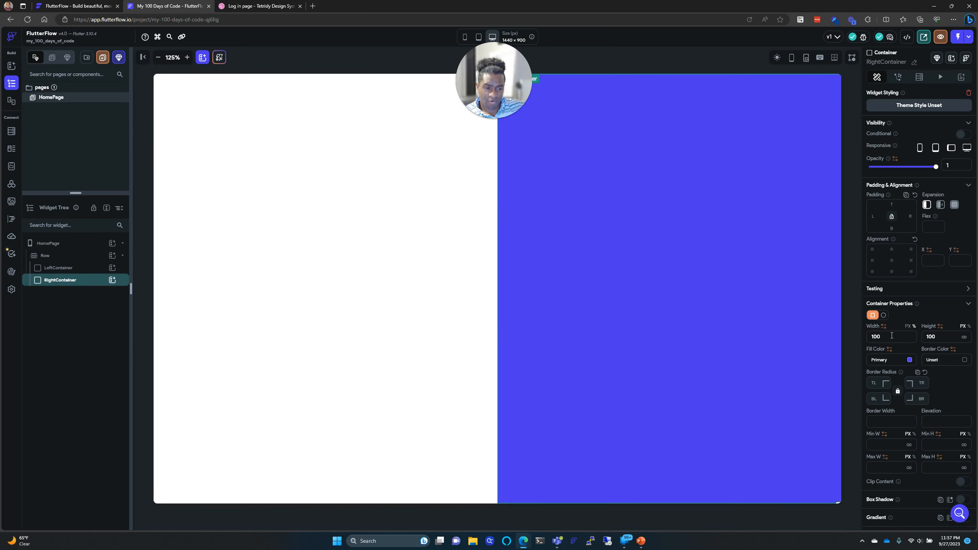
{"action": "type", "text": "50"}
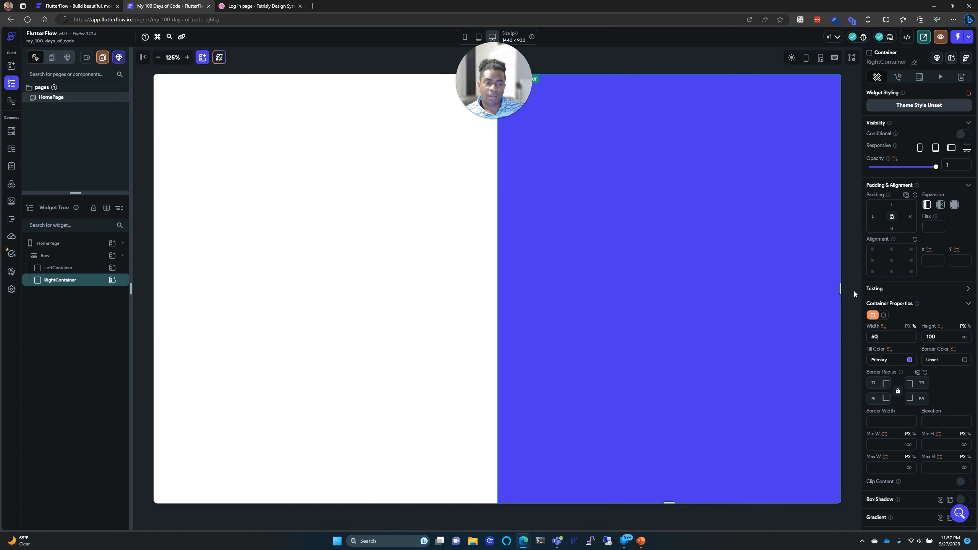
{"action": "left_click", "coordinate": [472, 285]}
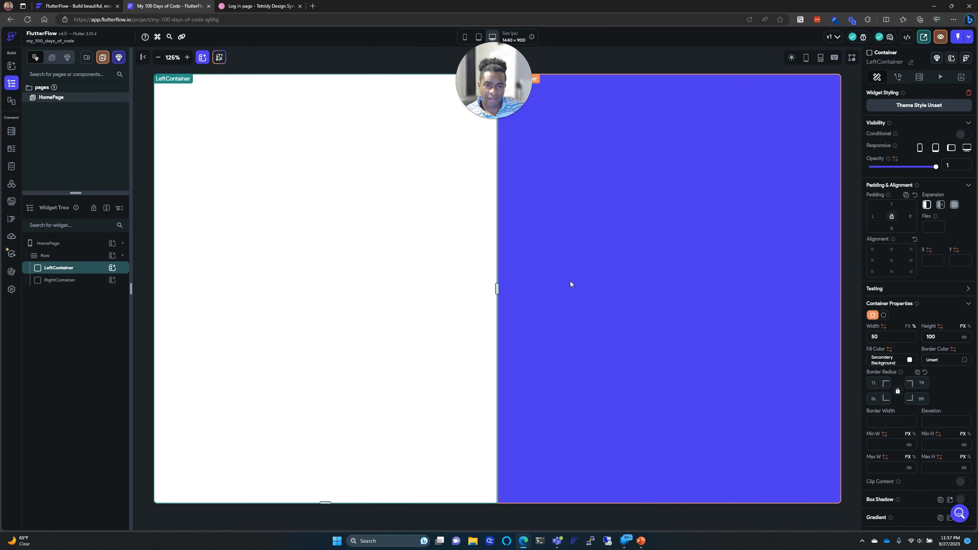
{"action": "left_click", "coordinate": [571, 282]}
{"action": "left_click", "coordinate": [259, 6]}
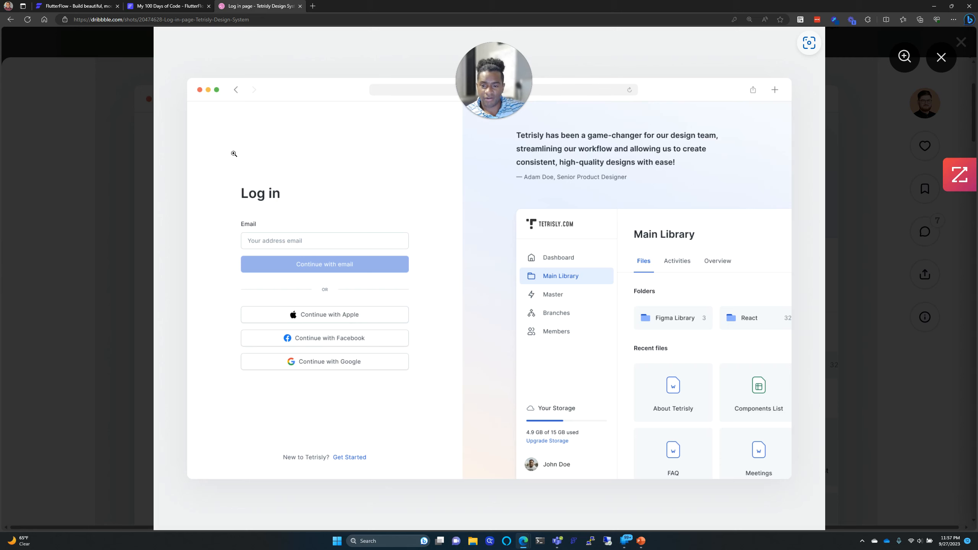
Step: Zoom into the Tetrisly Log in page shot to study it, then return to FlutterFlow
{"action": "left_click", "coordinate": [276, 250]}
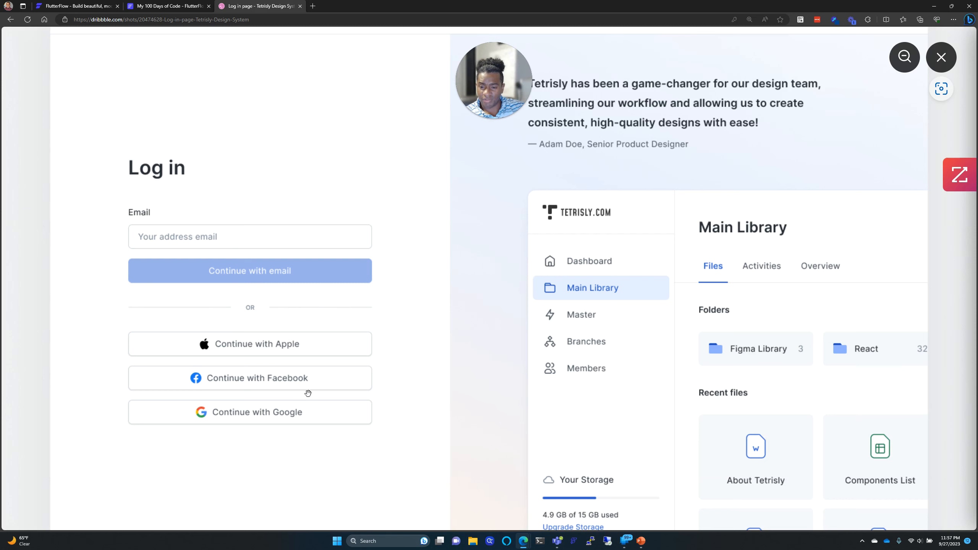
{"action": "left_click", "coordinate": [143, 7]}
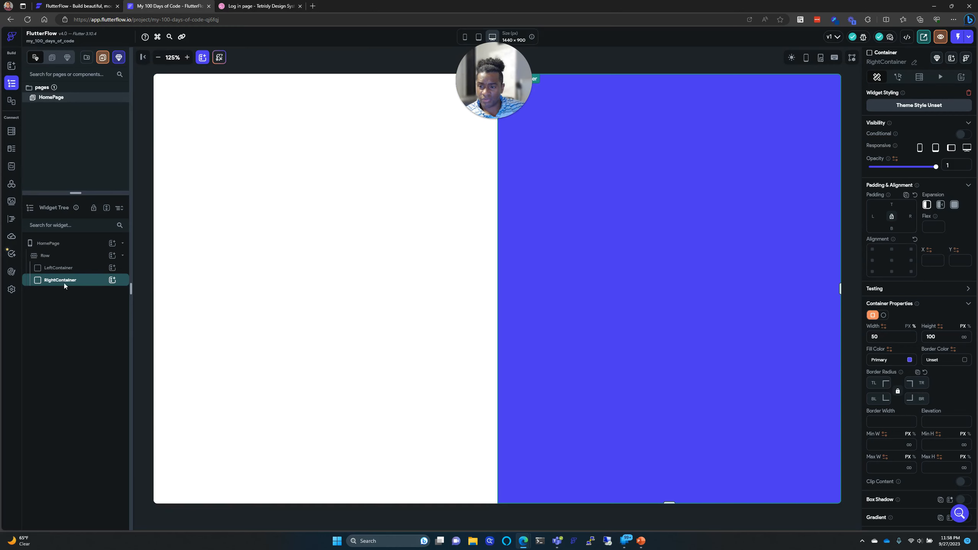
Step: Add a Column inside the left container, then delete it again
{"action": "left_click", "coordinate": [65, 270]}
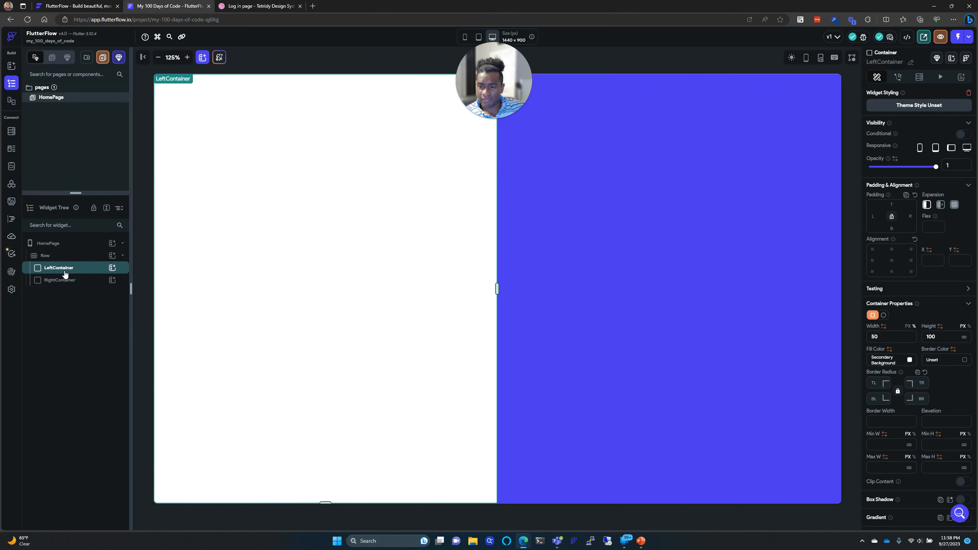
{"action": "left_click", "coordinate": [112, 269]}
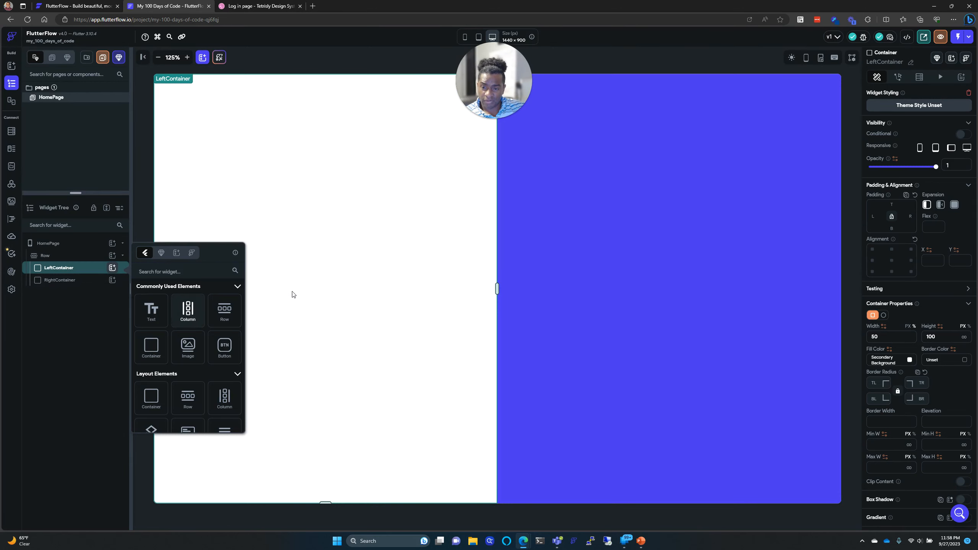
{"action": "left_click", "coordinate": [189, 311]}
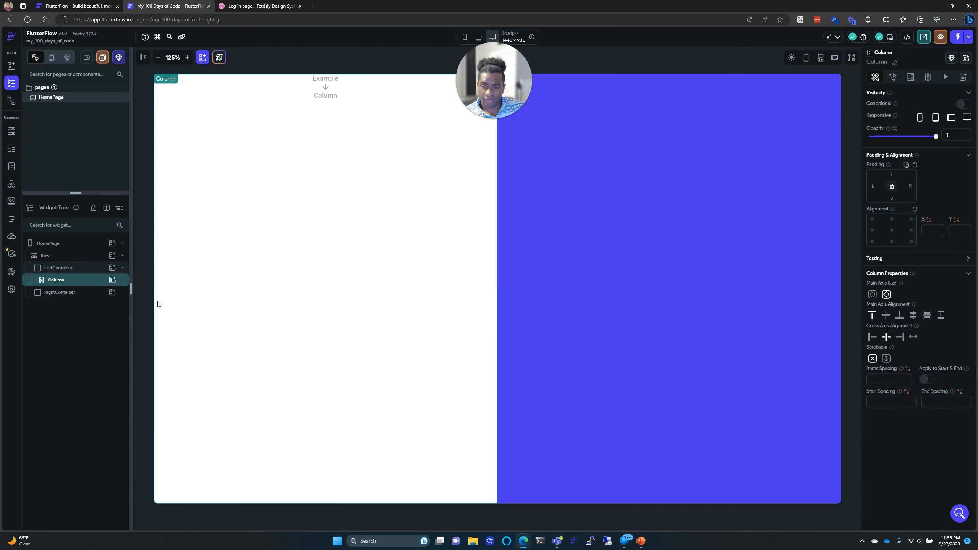
{"action": "right_click", "coordinate": [96, 282]}
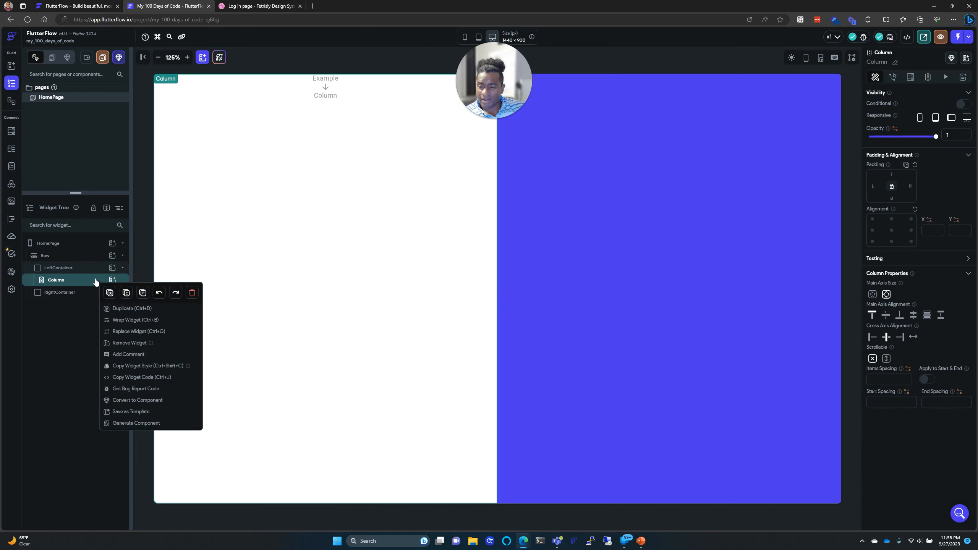
{"action": "left_click", "coordinate": [192, 292]}
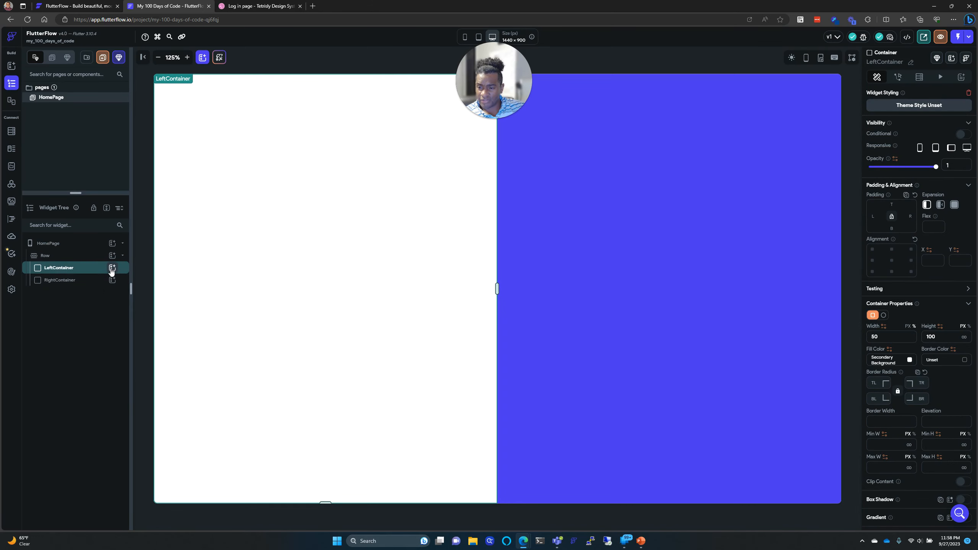
Step: Add two Hello World texts to the left container and wrap them in a Column
{"action": "left_click", "coordinate": [112, 268]}
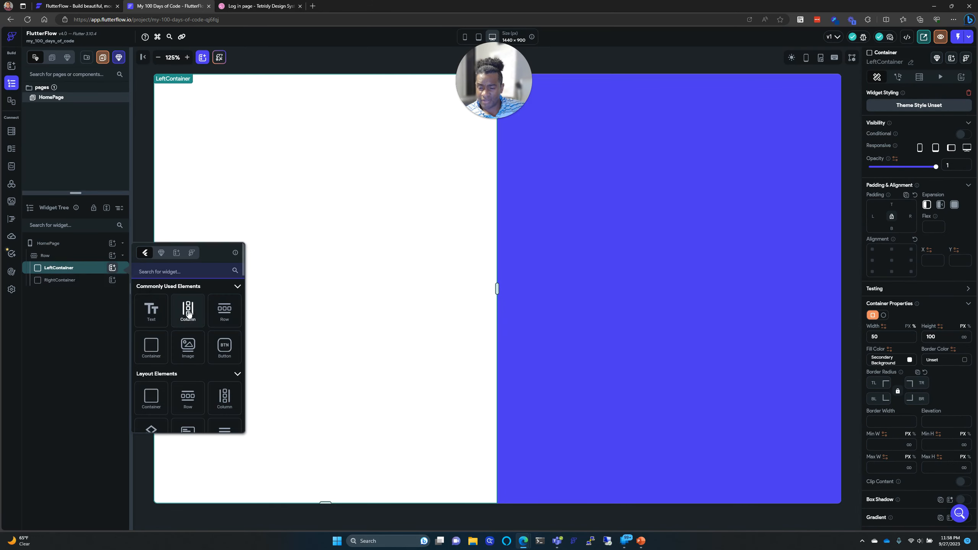
{"action": "left_click", "coordinate": [158, 313]}
{"action": "left_click", "coordinate": [218, 4]}
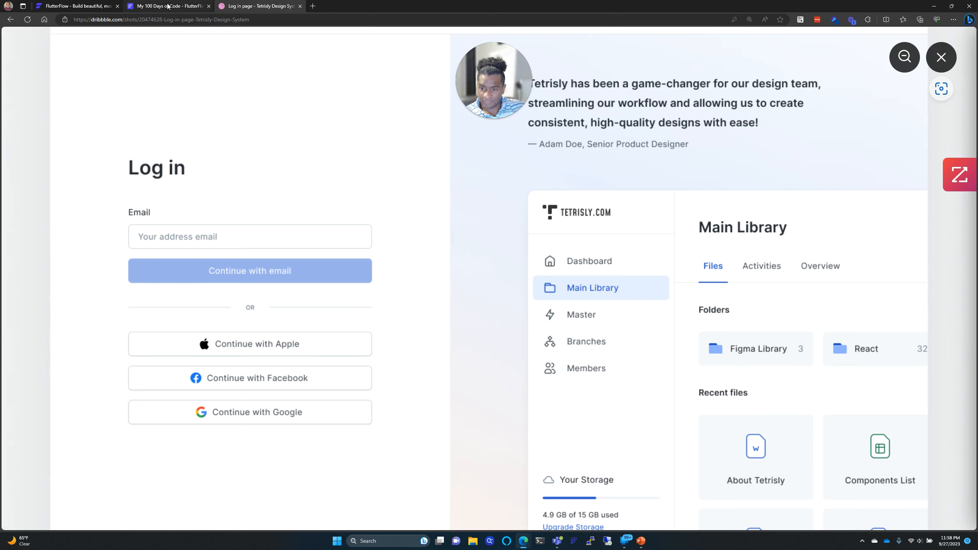
{"action": "left_click", "coordinate": [167, 5]}
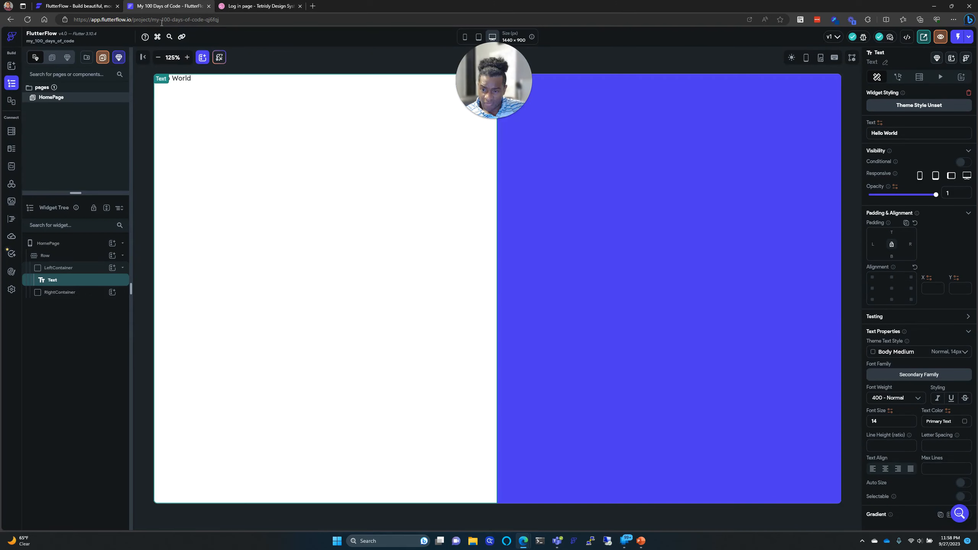
{"action": "left_click", "coordinate": [120, 269]}
{"action": "left_click", "coordinate": [156, 317]}
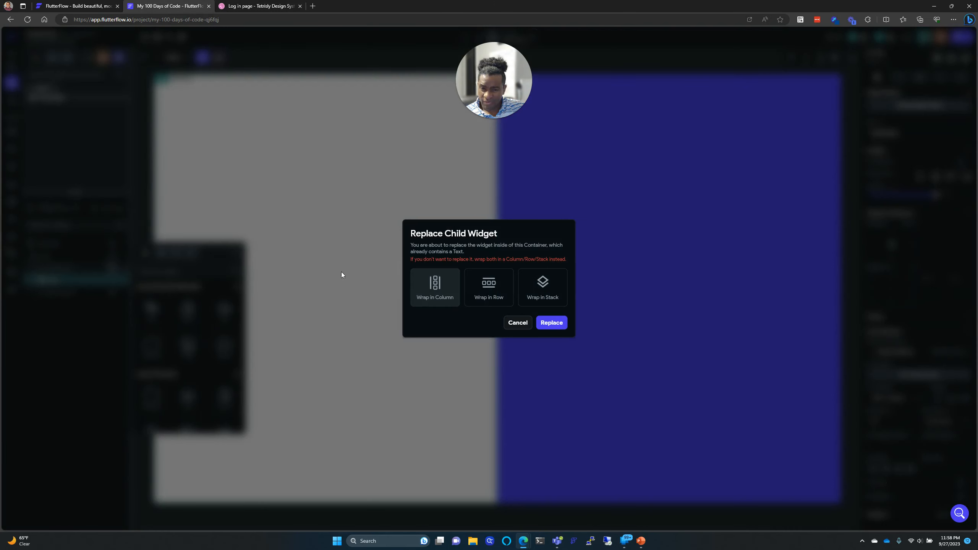
{"action": "left_click", "coordinate": [436, 287]}
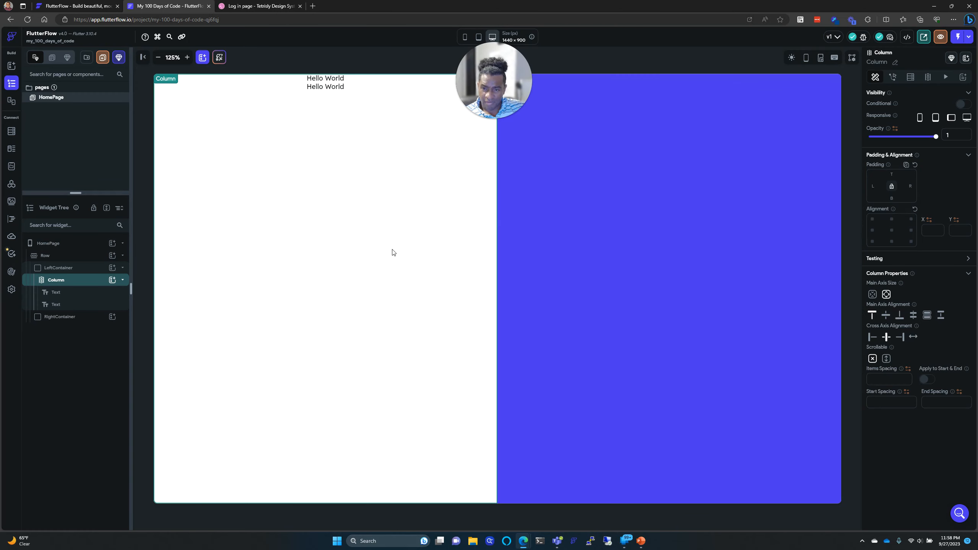
{"action": "key", "text": "ctrl+Tab"}
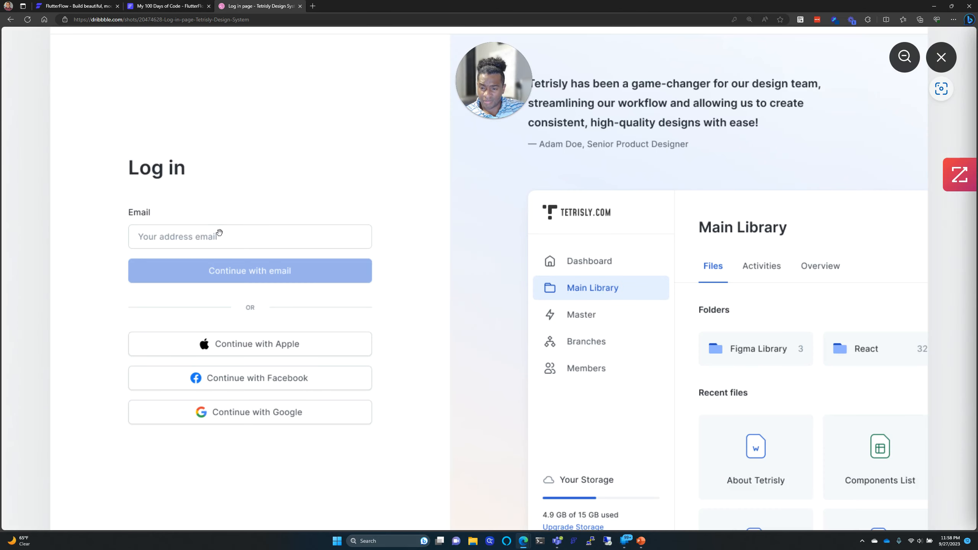
{"action": "key", "text": "ctrl+shift+Tab"}
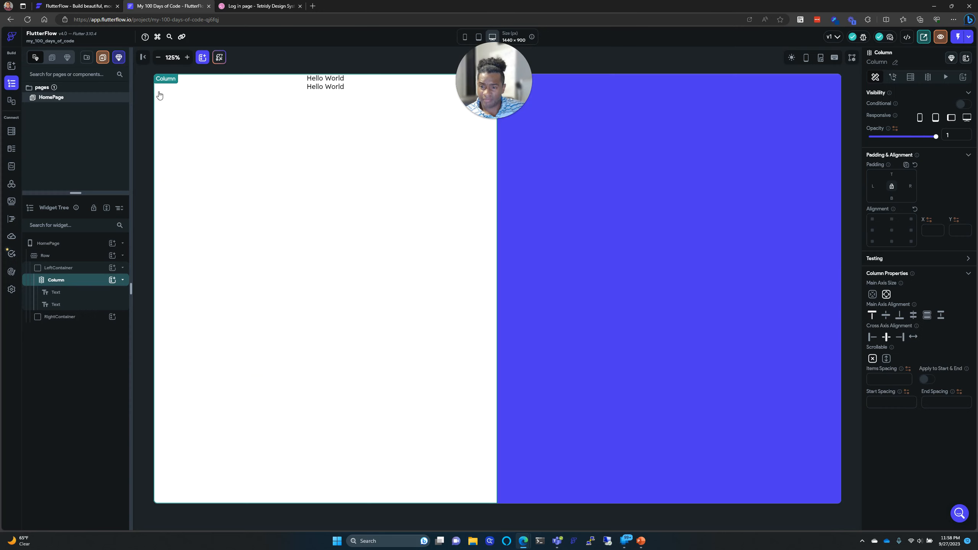
Step: Try 'Inp' and 'test' in the add-widget popup search, then clear it
{"action": "left_click", "coordinate": [112, 267]}
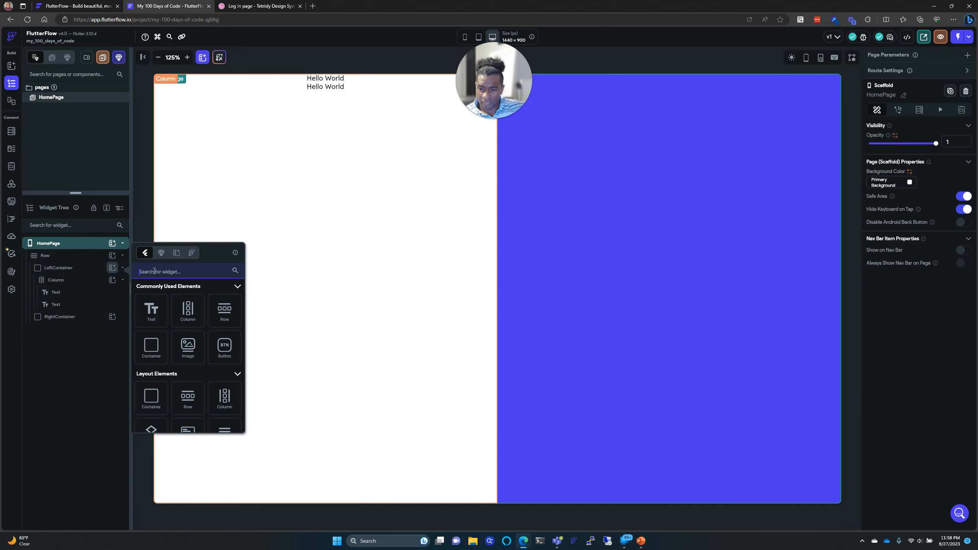
{"action": "type", "text": "Inp"}
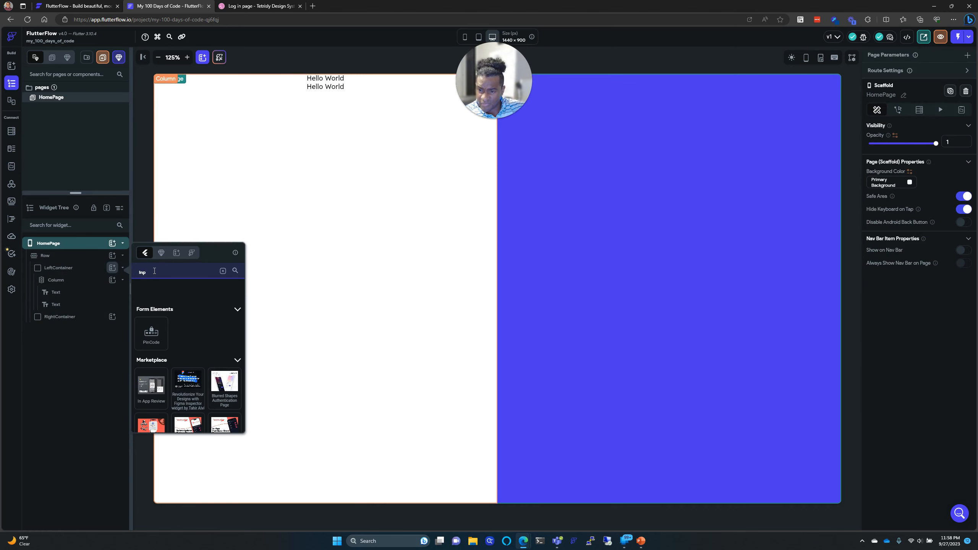
{"action": "key", "text": "BackSpace"}
{"action": "key", "text": "BackSpace"}
{"action": "key", "text": "BackSpace"}
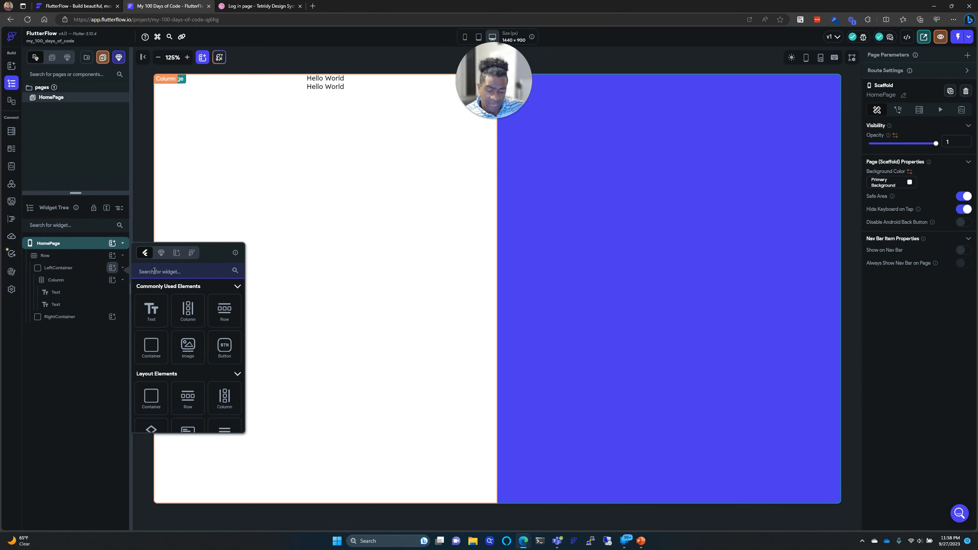
{"action": "type", "text": "Inp"}
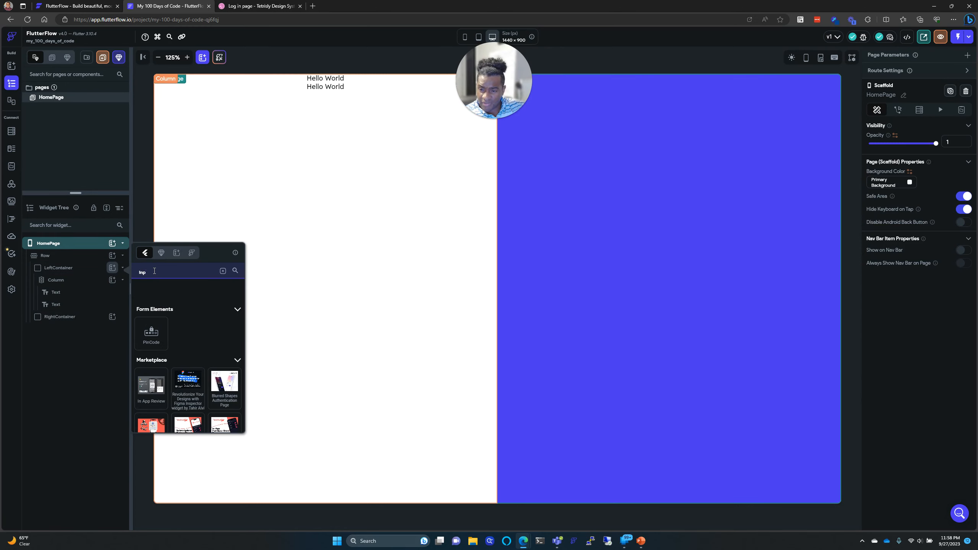
{"action": "key", "text": "BackSpace"}
{"action": "key", "text": "BackSpace"}
{"action": "key", "text": "BackSpace"}
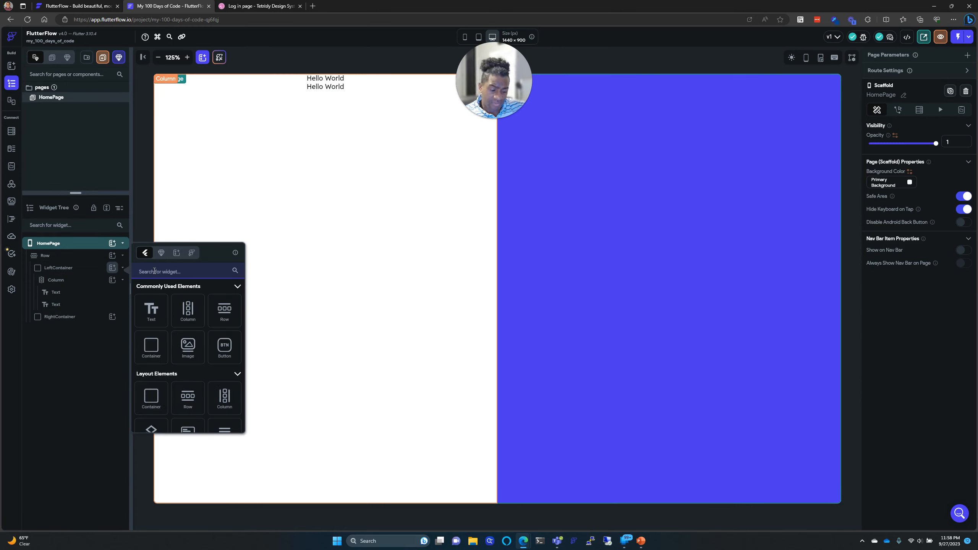
{"action": "type", "text": "test"}
{"action": "key", "text": "BackSpace"}
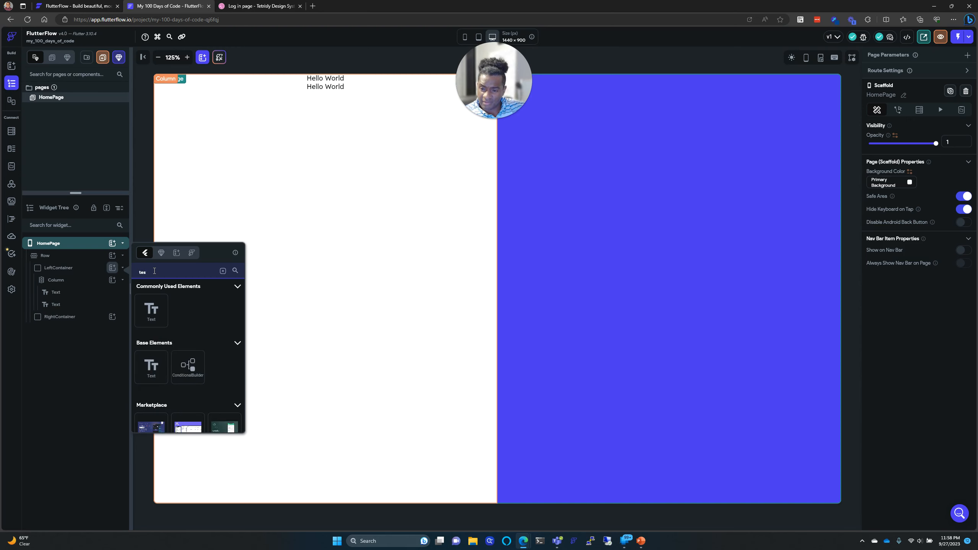
{"action": "key", "text": "BackSpace"}
{"action": "key", "text": "BackSpace"}
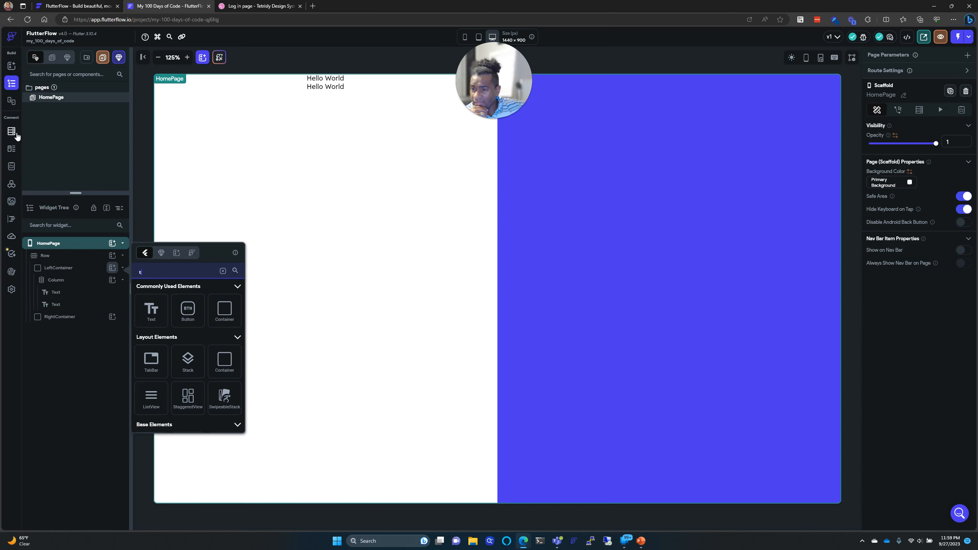
Step: Switch to the Widget Palette and scroll down to the Form Elements
{"action": "left_click", "coordinate": [11, 66]}
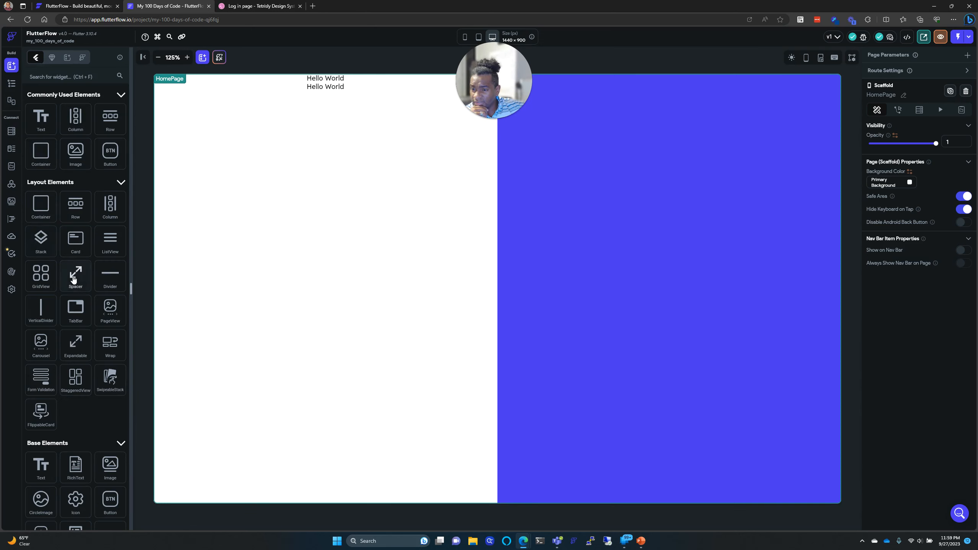
{"action": "scroll", "coordinate": [94, 274], "scroll_direction": "down", "scroll_amount": 2}
{"action": "scroll", "coordinate": [92, 271], "scroll_direction": "down", "scroll_amount": 2}
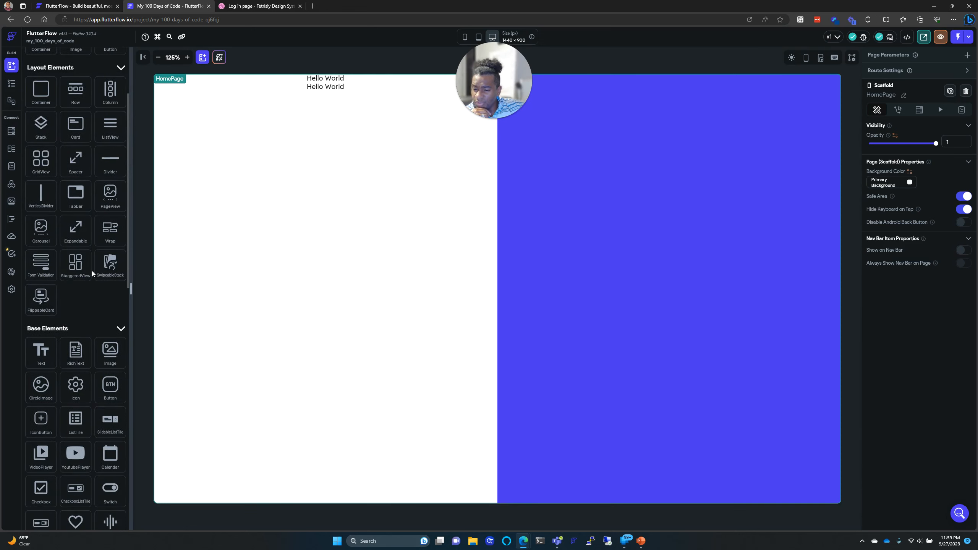
{"action": "scroll", "coordinate": [92, 271], "scroll_direction": "up", "scroll_amount": 4}
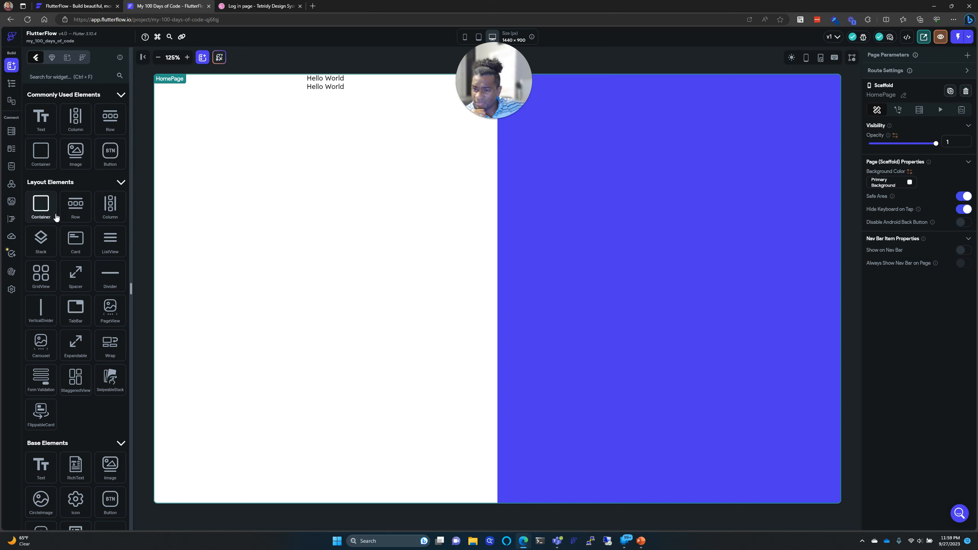
{"action": "scroll", "coordinate": [64, 223], "scroll_direction": "down", "scroll_amount": 6}
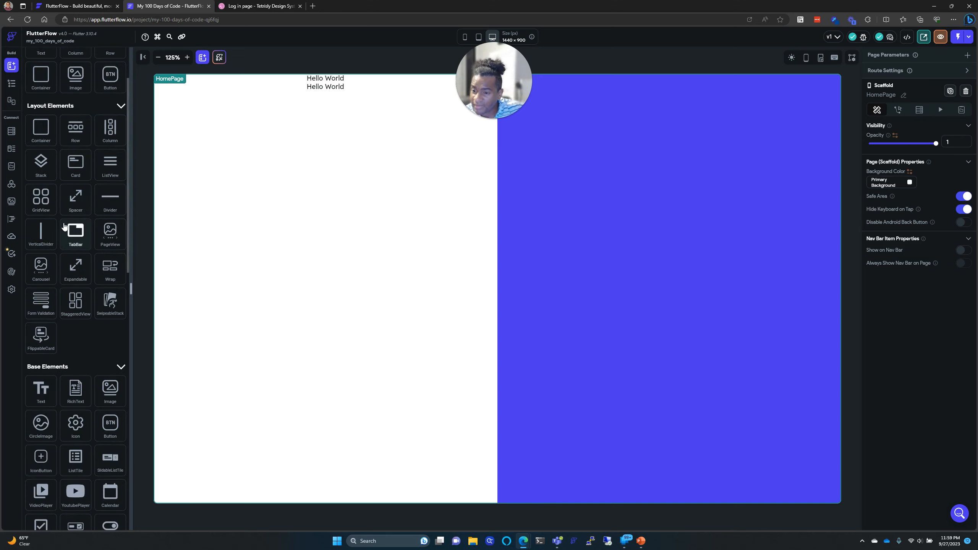
{"action": "scroll", "coordinate": [64, 225], "scroll_direction": "down", "scroll_amount": 9}
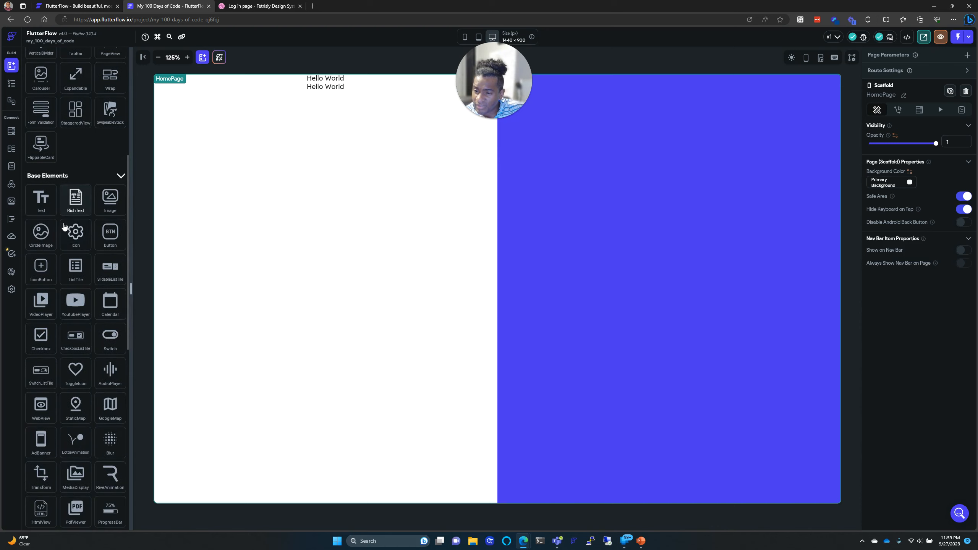
{"action": "scroll", "coordinate": [63, 231], "scroll_direction": "down", "scroll_amount": 4}
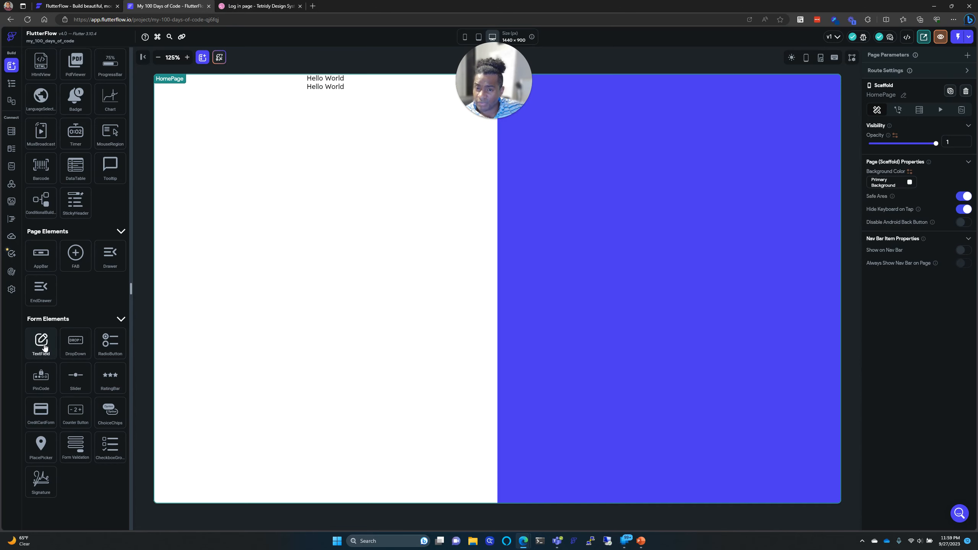
Step: Place a TextField under the Hello World texts in the left column
{"action": "left_click_drag", "start_coordinate": [45, 347], "coordinate": [280, 259]}
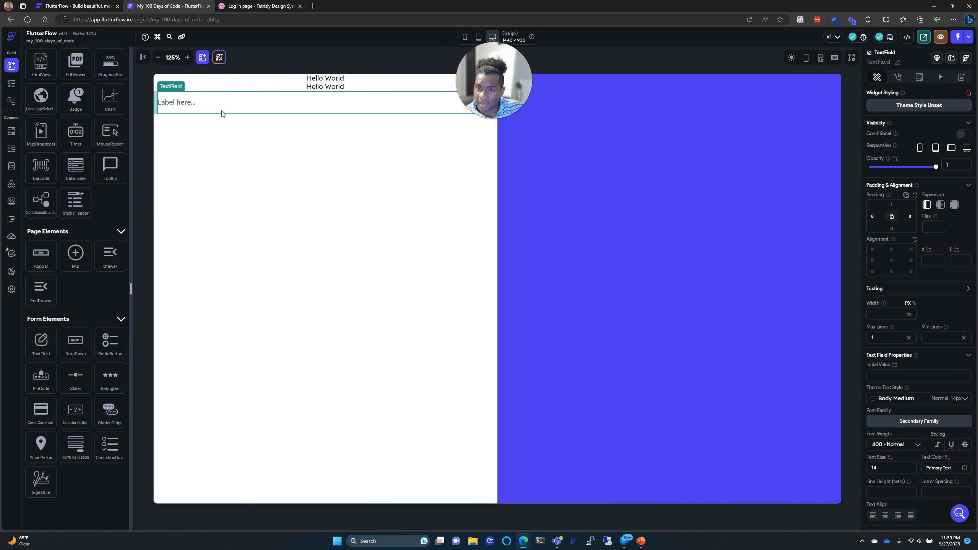
{"action": "left_click", "coordinate": [261, 6]}
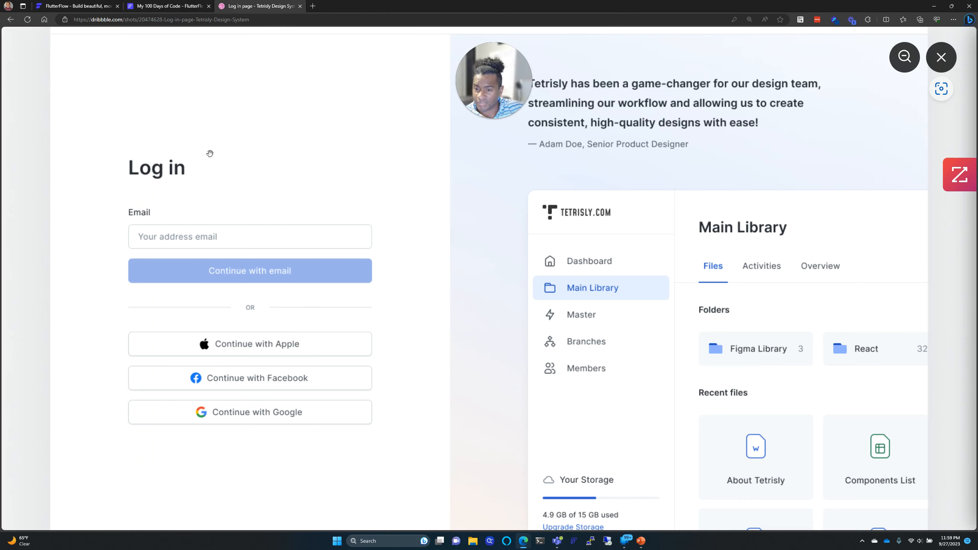
{"action": "left_click", "coordinate": [165, 5]}
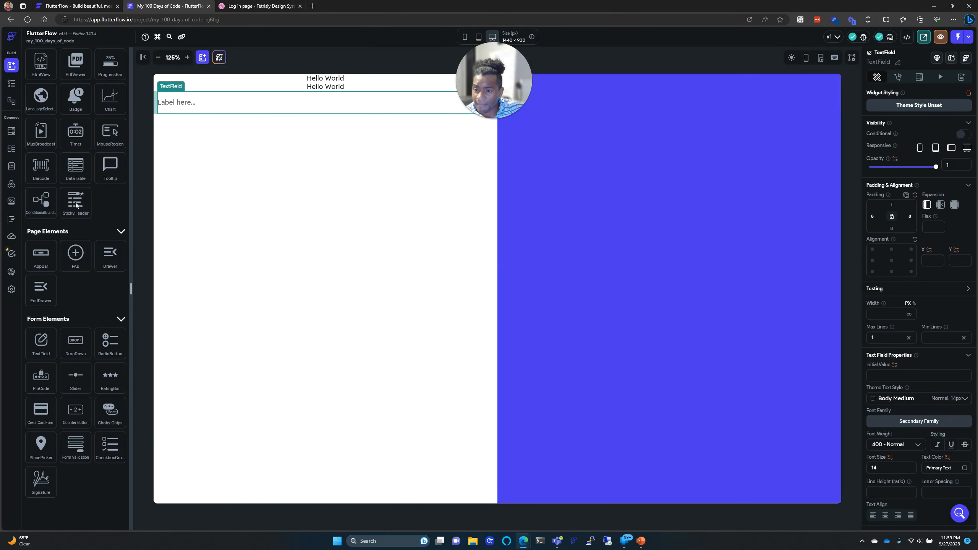
Step: Add a Button below the TextField and a Row beneath the Button
{"action": "scroll", "coordinate": [83, 257], "scroll_direction": "up", "scroll_amount": 10}
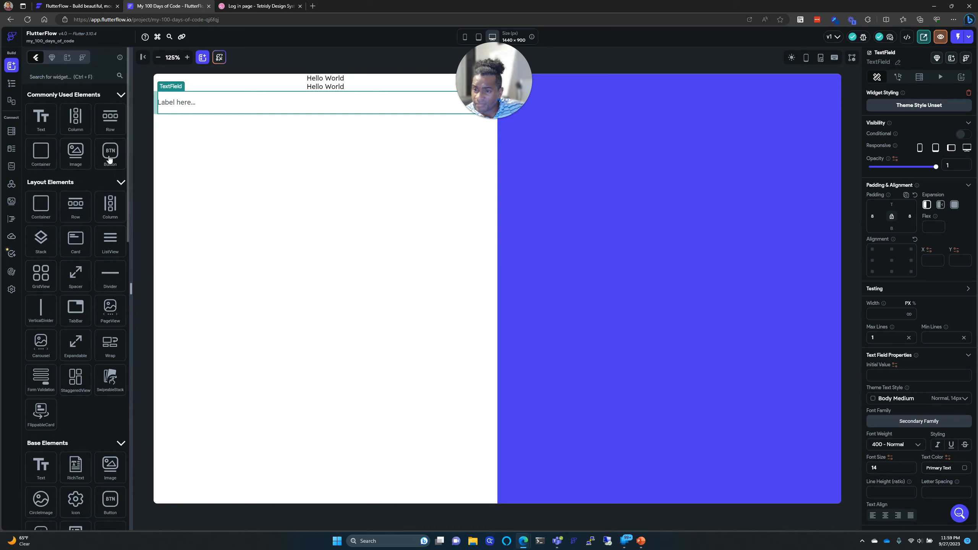
{"action": "left_click_drag", "start_coordinate": [110, 154], "coordinate": [231, 197]}
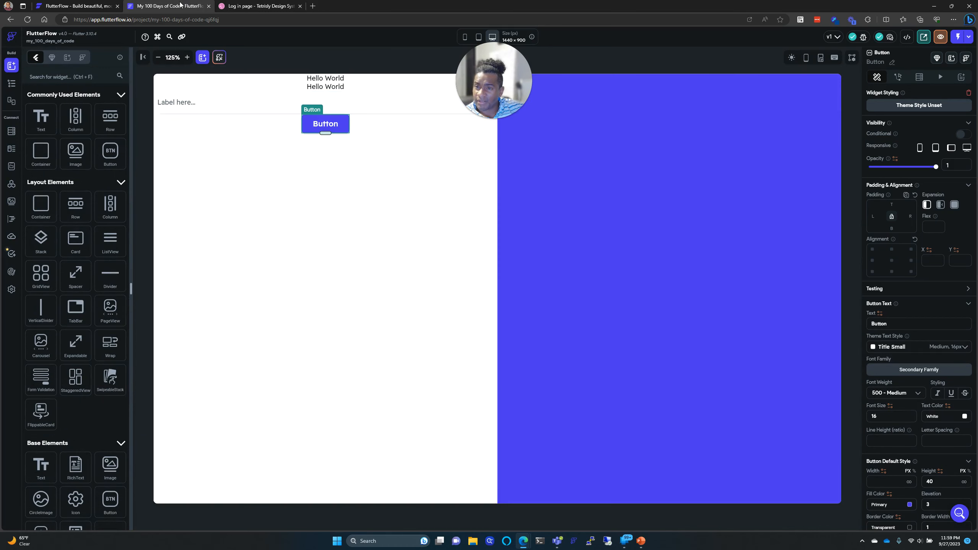
{"action": "left_click", "coordinate": [244, 4]}
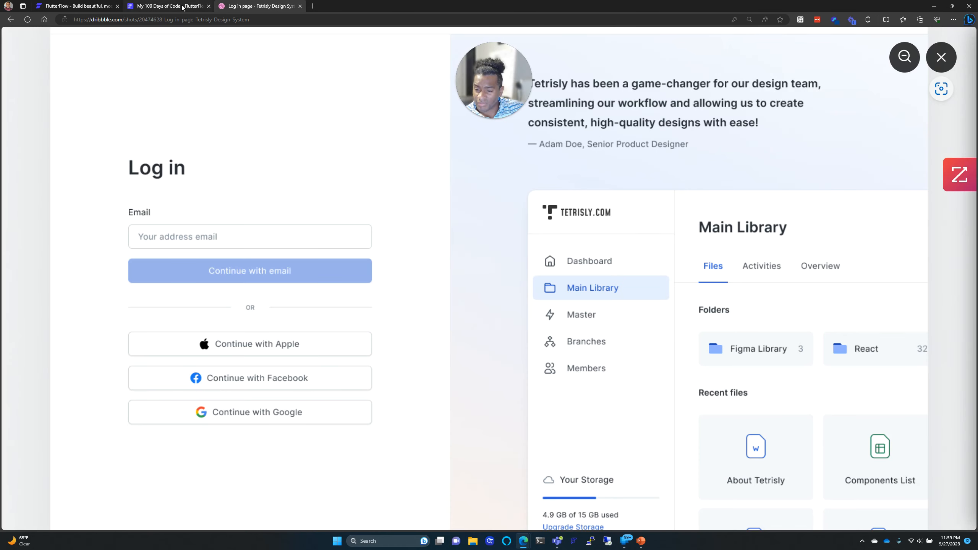
{"action": "left_click", "coordinate": [183, 7]}
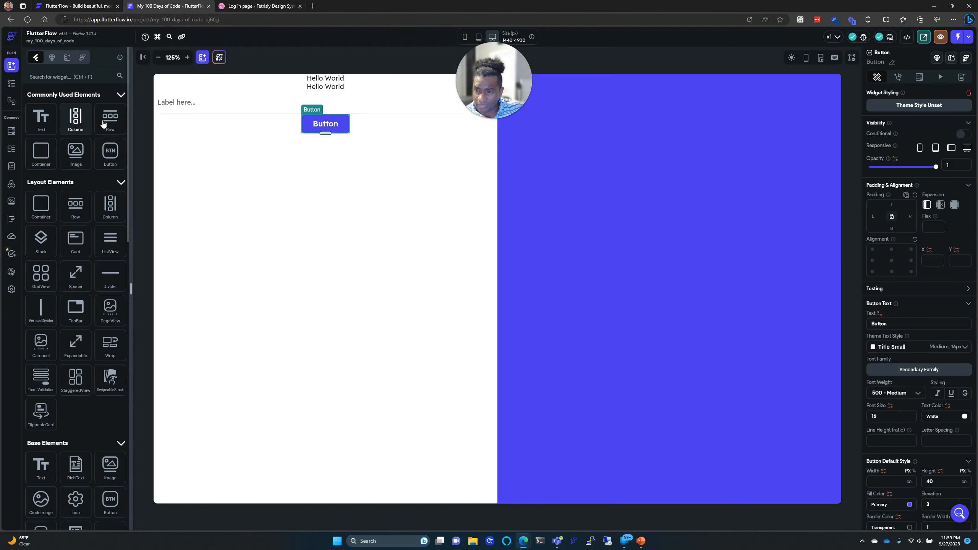
{"action": "left_click_drag", "start_coordinate": [116, 126], "coordinate": [266, 192]}
Step: Try dropping a Divider below the new Row, which FlutterFlow rejects outside a Column
{"action": "left_click", "coordinate": [222, 5]}
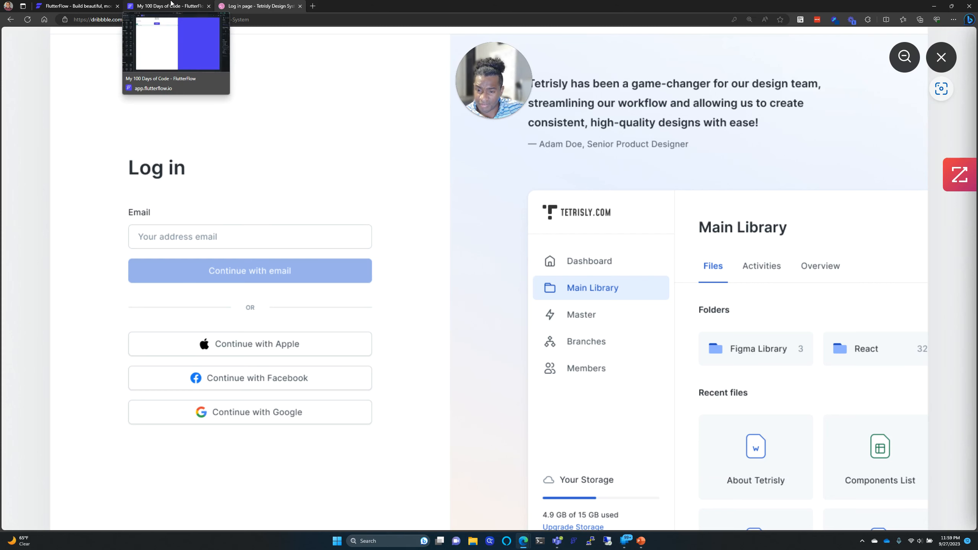
{"action": "left_click", "coordinate": [171, 5]}
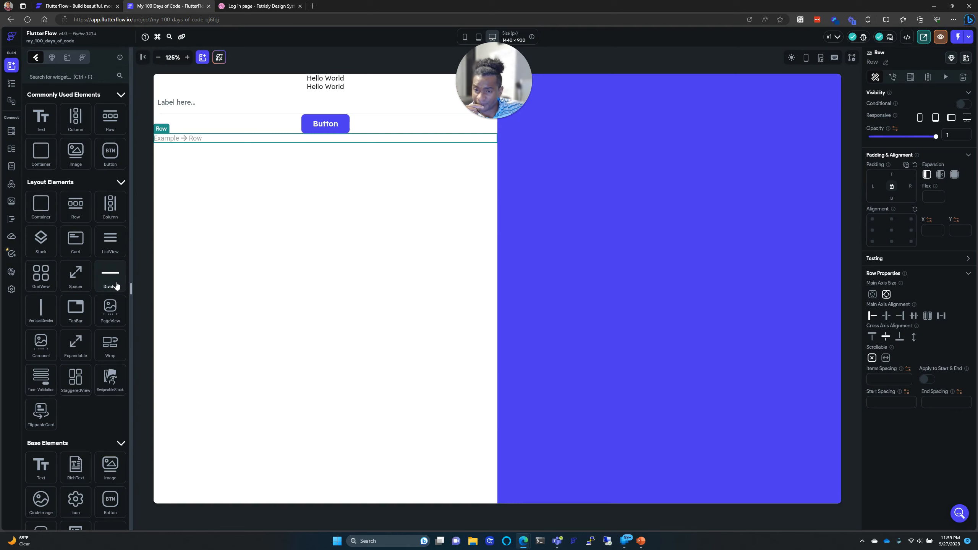
{"action": "left_click_drag", "start_coordinate": [115, 285], "coordinate": [200, 139]}
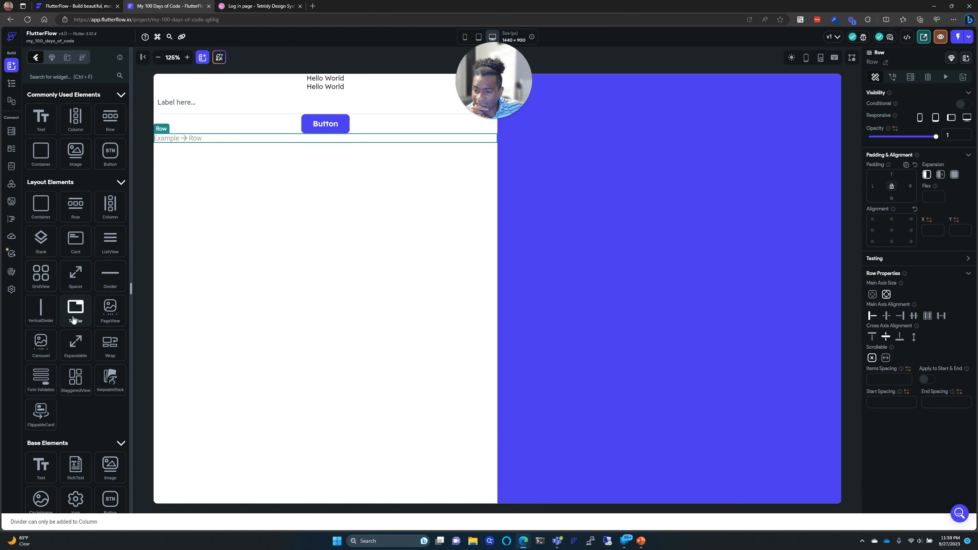
{"action": "scroll", "coordinate": [75, 322], "scroll_direction": "down", "scroll_amount": 15}
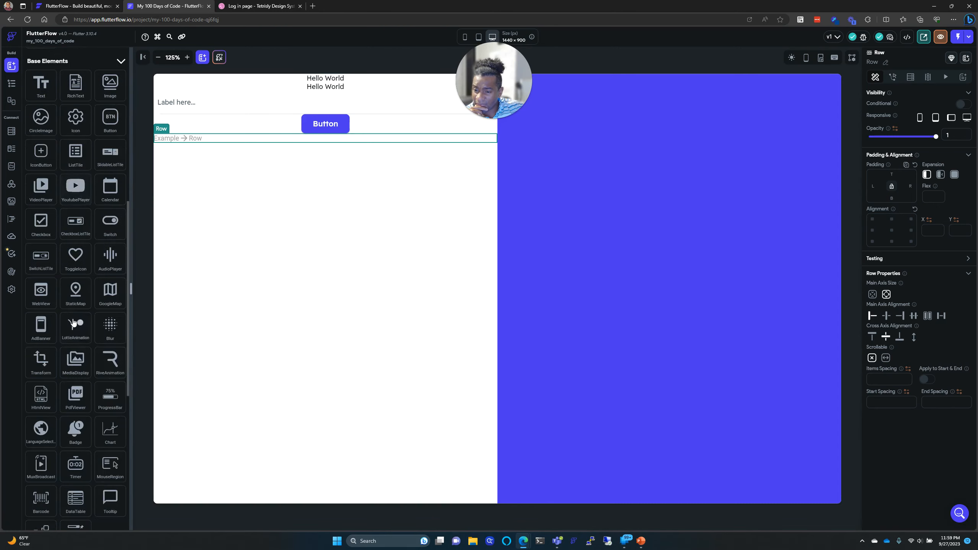
{"action": "scroll", "coordinate": [74, 322], "scroll_direction": "down", "scroll_amount": 6}
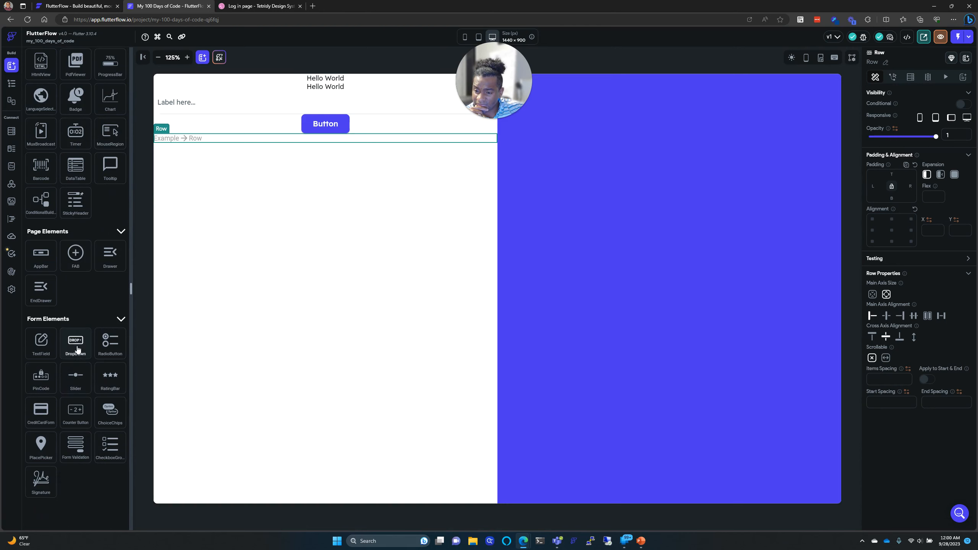
{"action": "scroll", "coordinate": [77, 366], "scroll_direction": "up", "scroll_amount": 10}
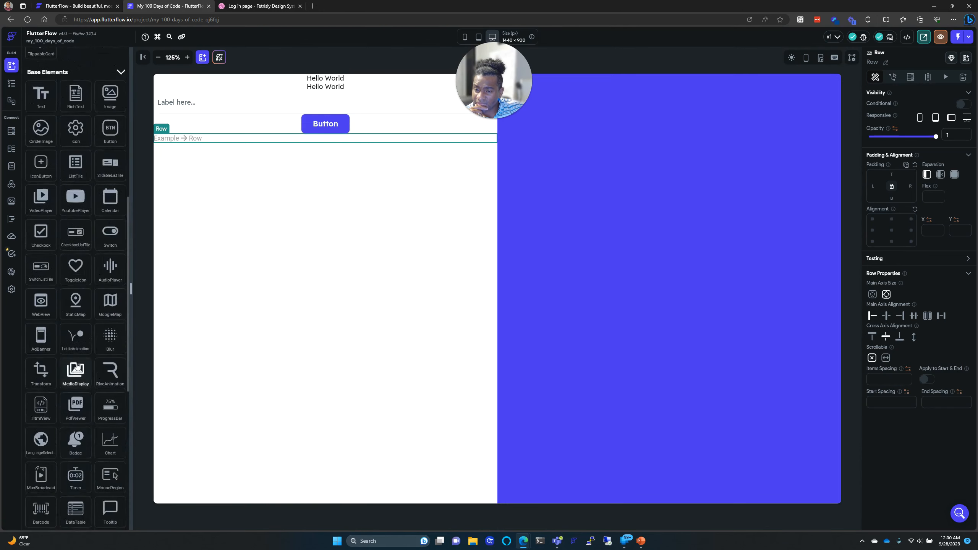
{"action": "scroll", "coordinate": [77, 365], "scroll_direction": "down", "scroll_amount": 3}
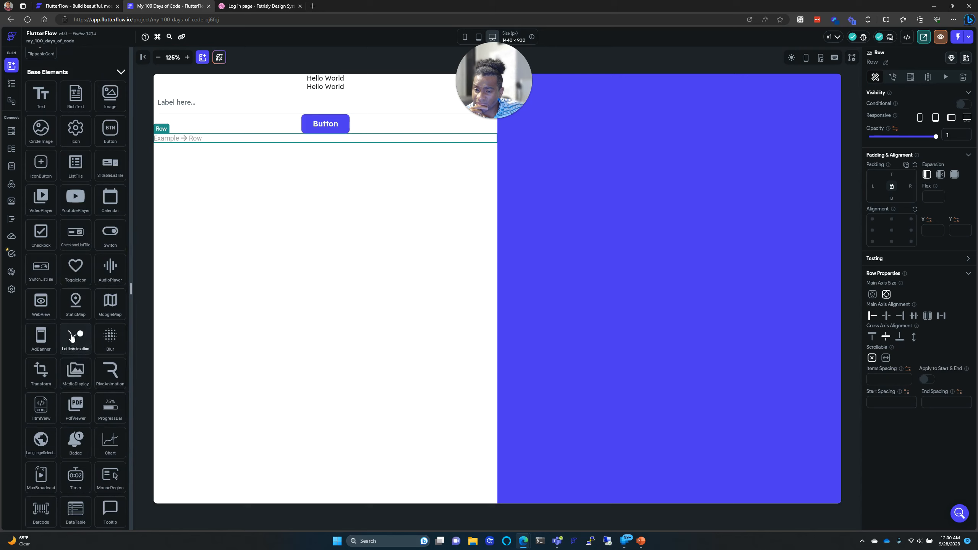
{"action": "scroll", "coordinate": [72, 337], "scroll_direction": "up", "scroll_amount": 6}
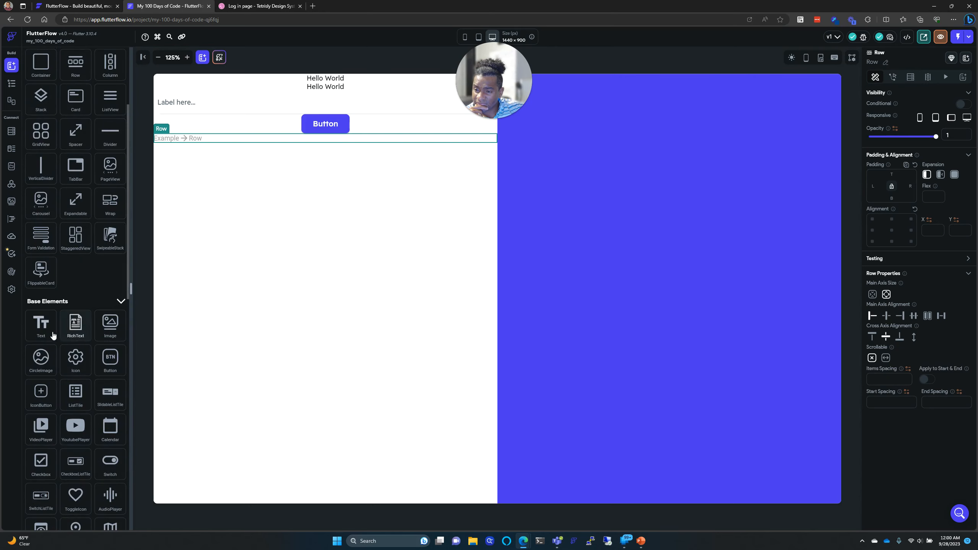
Step: Drop a Hello World text into the empty Row beneath the Button
{"action": "left_click_drag", "start_coordinate": [46, 334], "coordinate": [233, 139]}
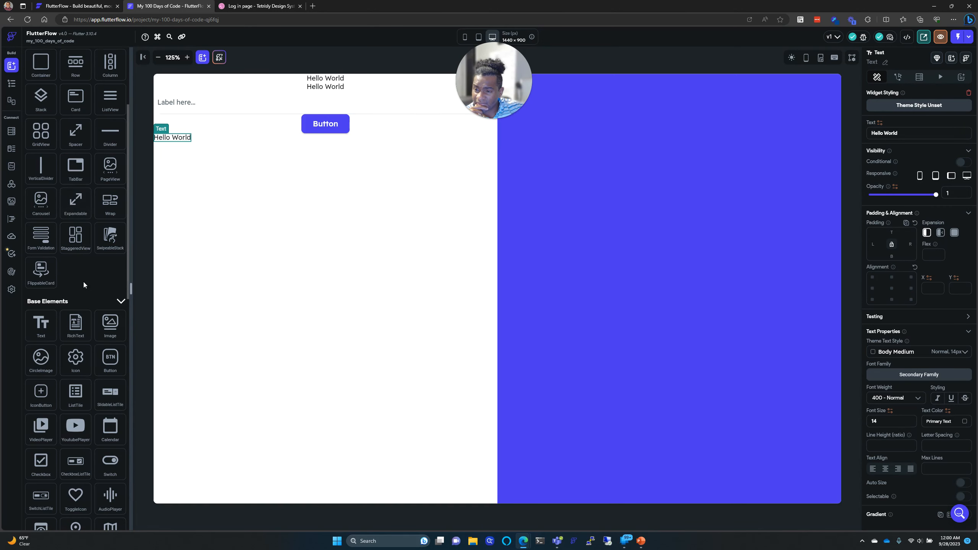
{"action": "scroll", "coordinate": [83, 281], "scroll_direction": "up", "scroll_amount": 4}
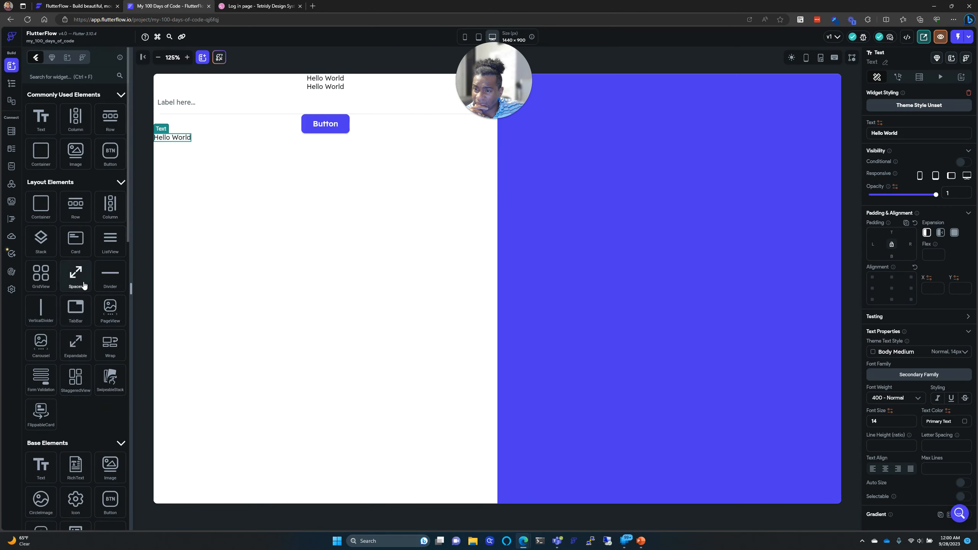
{"action": "left_click", "coordinate": [75, 77]}
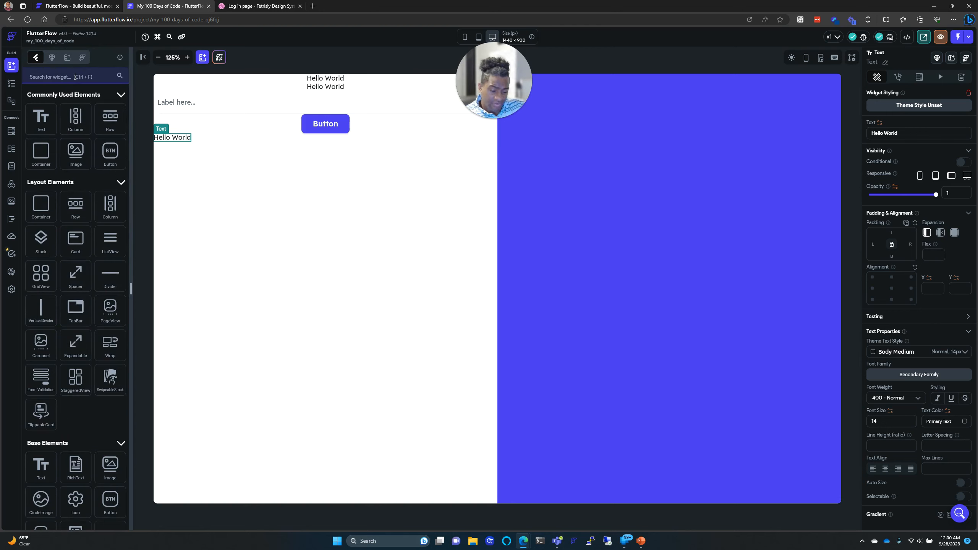
Step: Search the palette for 'sha', 'line' and 'rec', then clear the search box
{"action": "type", "text": "sha"}
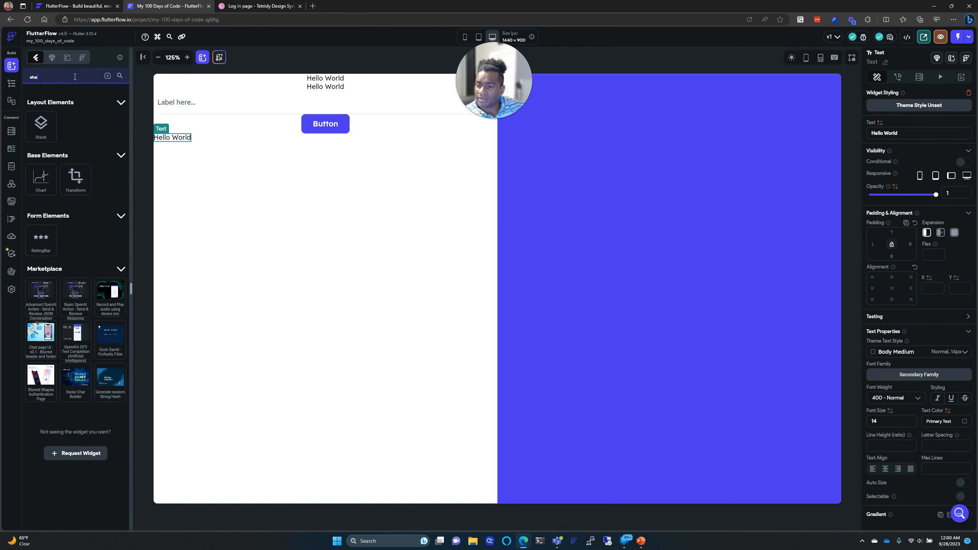
{"action": "key", "text": "BackSpace"}
{"action": "key", "text": "BackSpace"}
{"action": "key", "text": "BackSpace"}
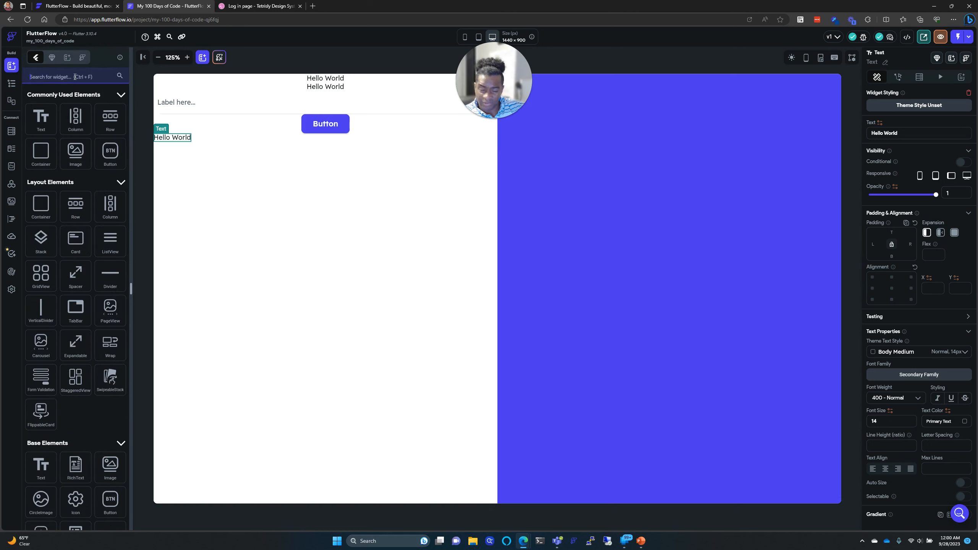
{"action": "type", "text": "line"}
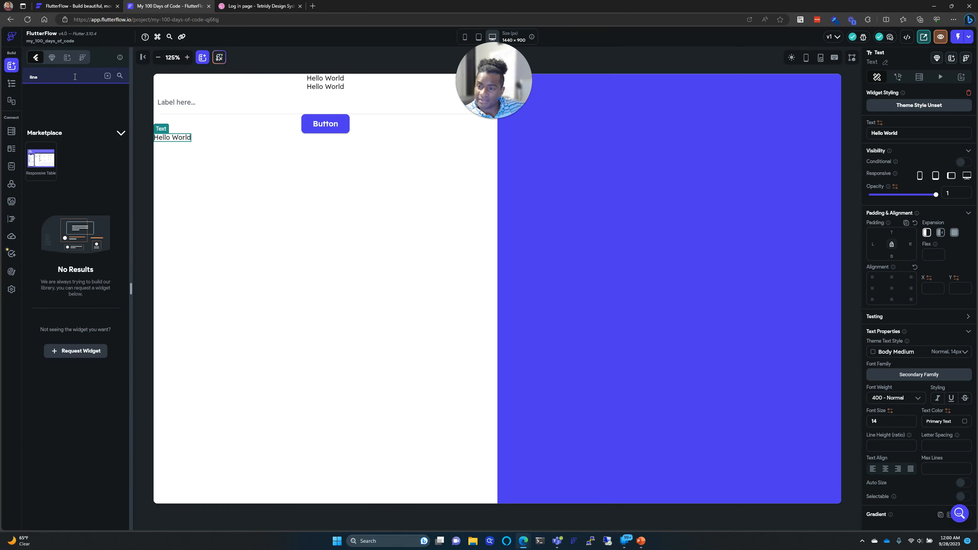
{"action": "key", "text": "BackSpace"}
{"action": "key", "text": "BackSpace"}
{"action": "key", "text": "BackSpace"}
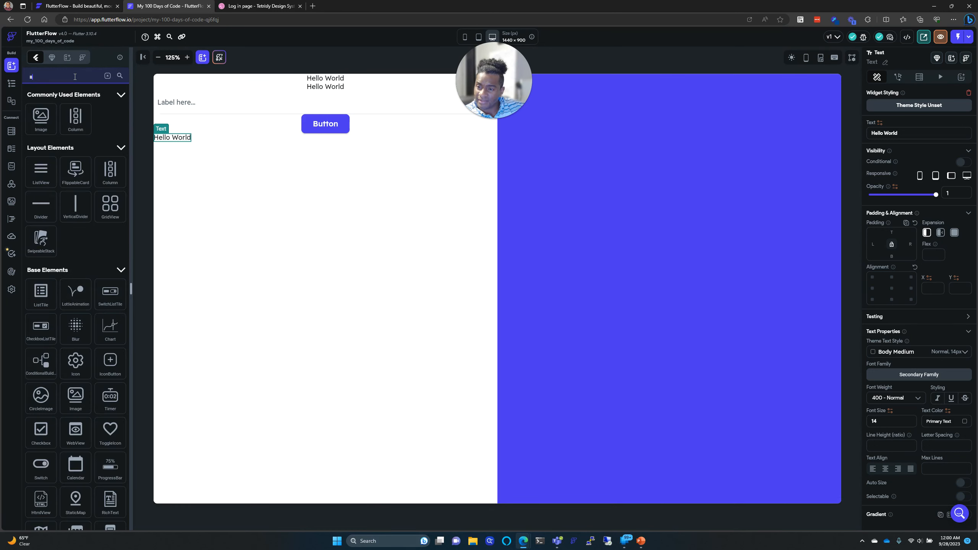
{"action": "key", "text": "BackSpace"}
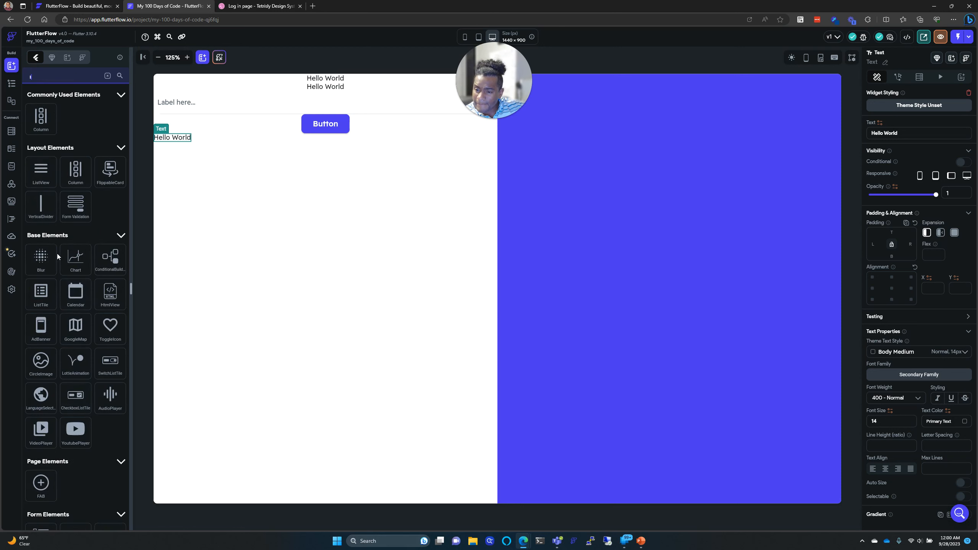
{"action": "scroll", "coordinate": [57, 254], "scroll_direction": "down", "scroll_amount": 1}
{"action": "scroll", "coordinate": [57, 254], "scroll_direction": "up", "scroll_amount": 1}
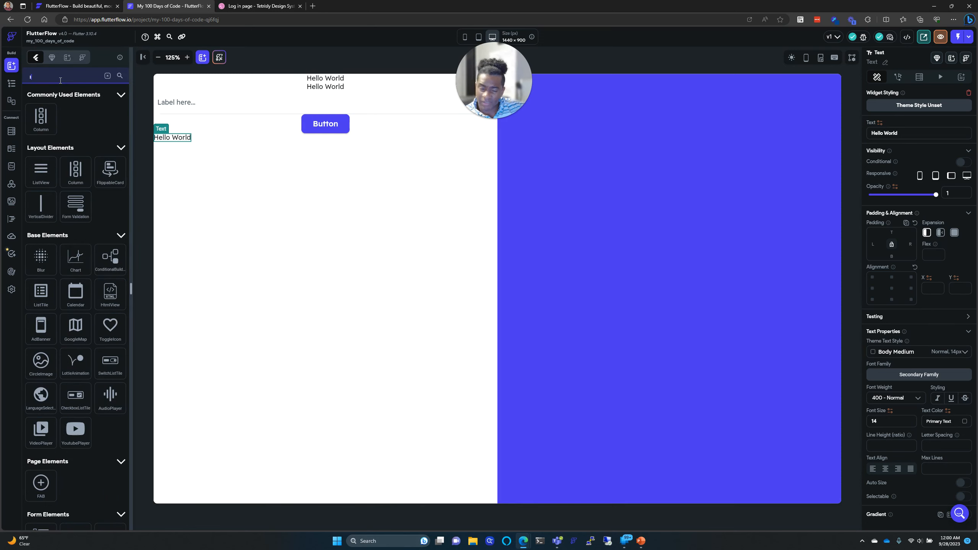
{"action": "key", "text": "BackSpace"}
{"action": "type", "text": "rec"}
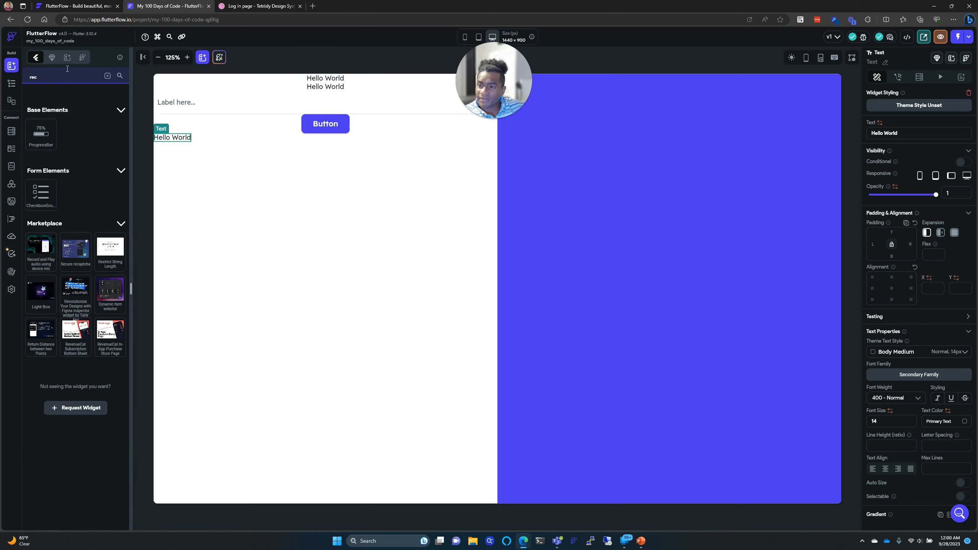
{"action": "key", "text": "BackSpace"}
{"action": "key", "text": "BackSpace"}
{"action": "key", "text": "BackSpace"}
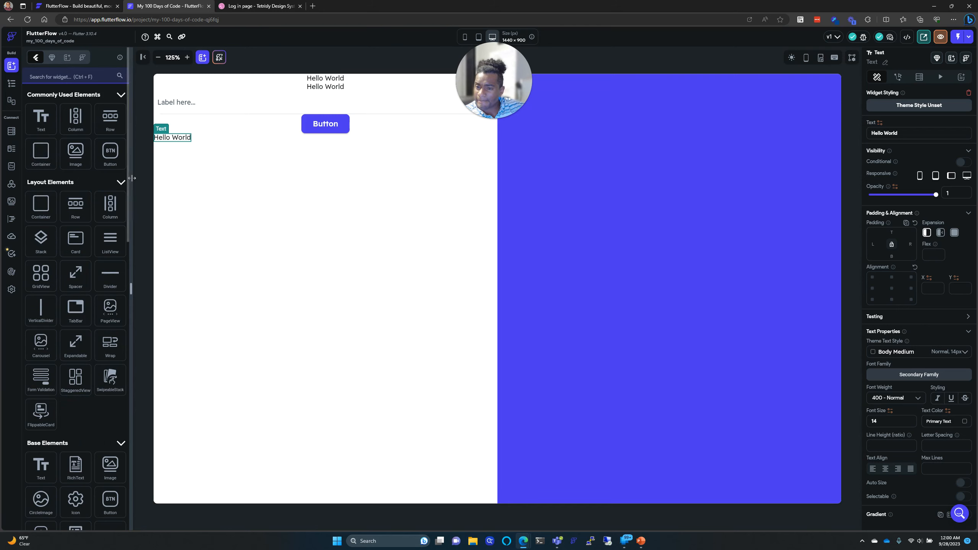
Step: Add two more Text widgets into the Row beside the first Hello World text
{"action": "left_click_drag", "start_coordinate": [41, 118], "coordinate": [243, 139]}
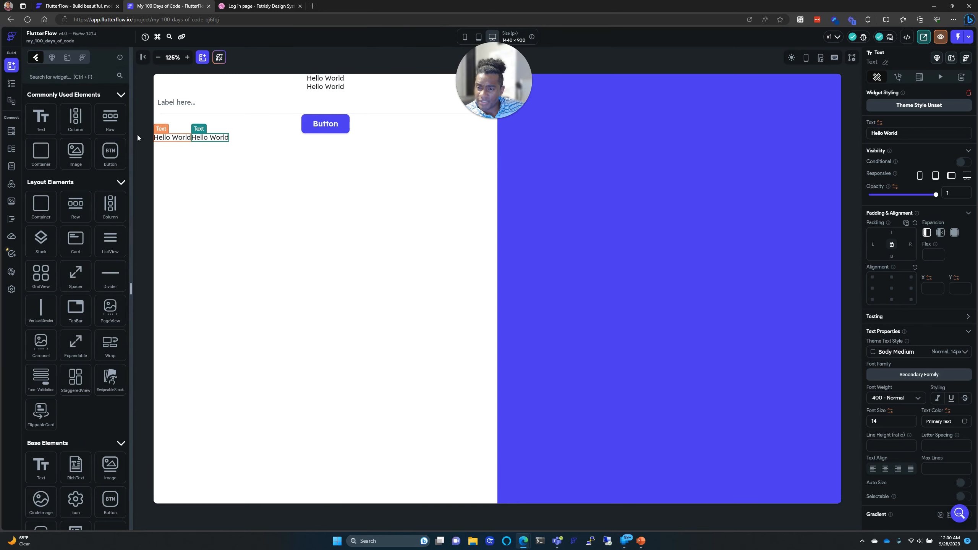
{"action": "left_click_drag", "start_coordinate": [40, 123], "coordinate": [245, 139]}
{"action": "left_click", "coordinate": [235, 6]}
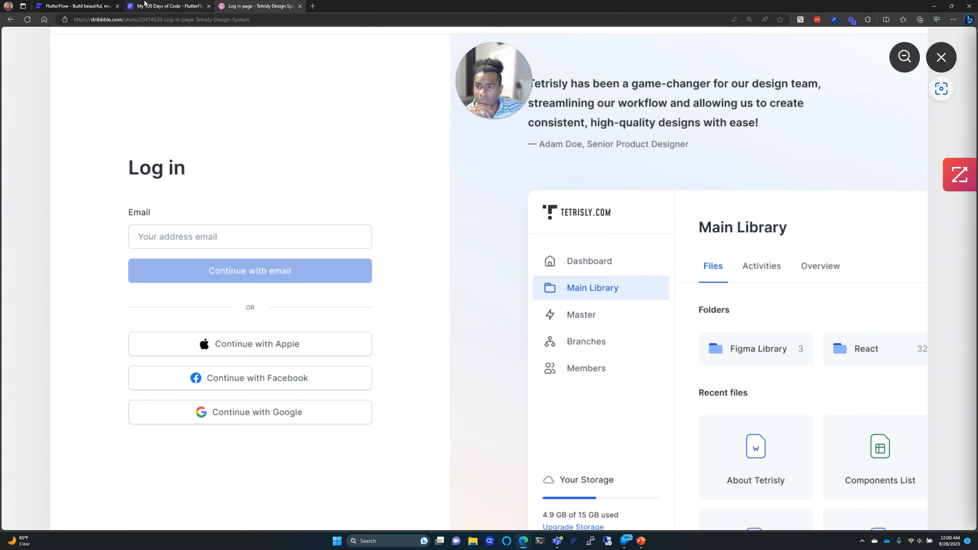
{"action": "left_click", "coordinate": [145, 5]}
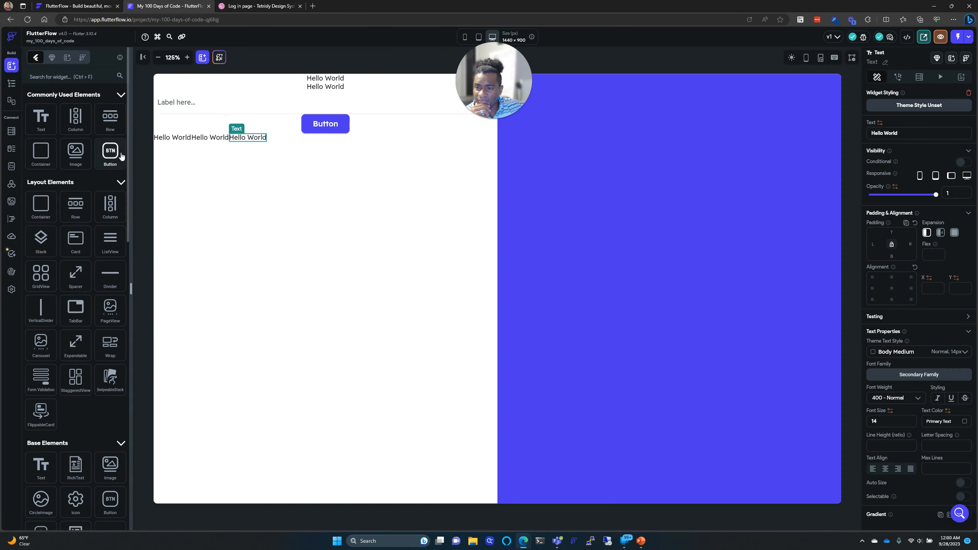
Step: Stack three more Buttons in the Column below the first Button
{"action": "left_click_drag", "start_coordinate": [120, 155], "coordinate": [262, 166]}
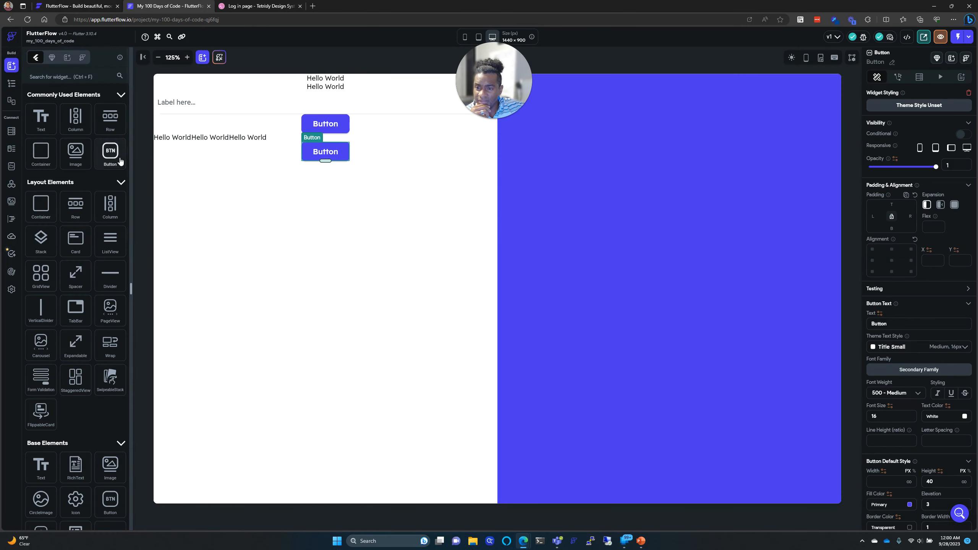
{"action": "left_click_drag", "start_coordinate": [120, 161], "coordinate": [315, 178]}
{"action": "left_click_drag", "start_coordinate": [111, 156], "coordinate": [279, 195]}
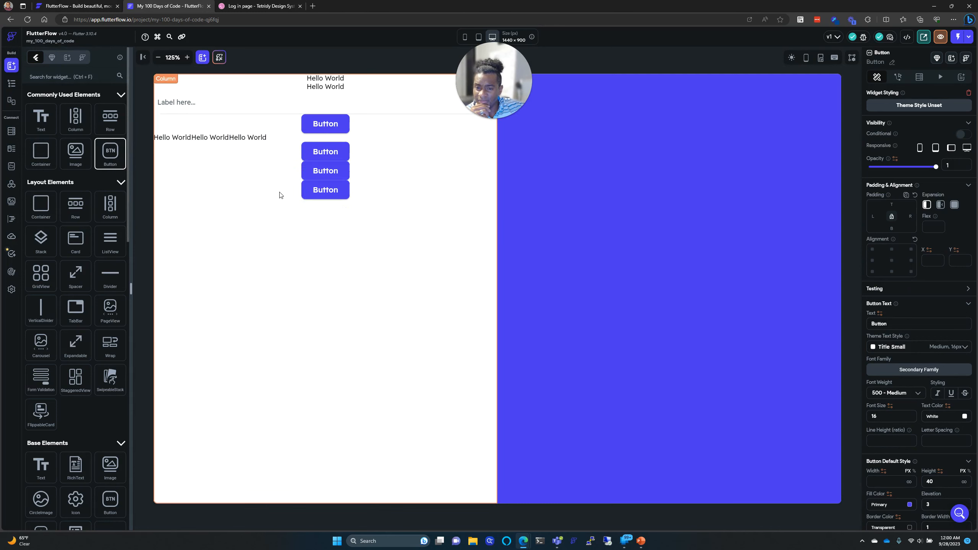
{"action": "left_click", "coordinate": [237, 3]}
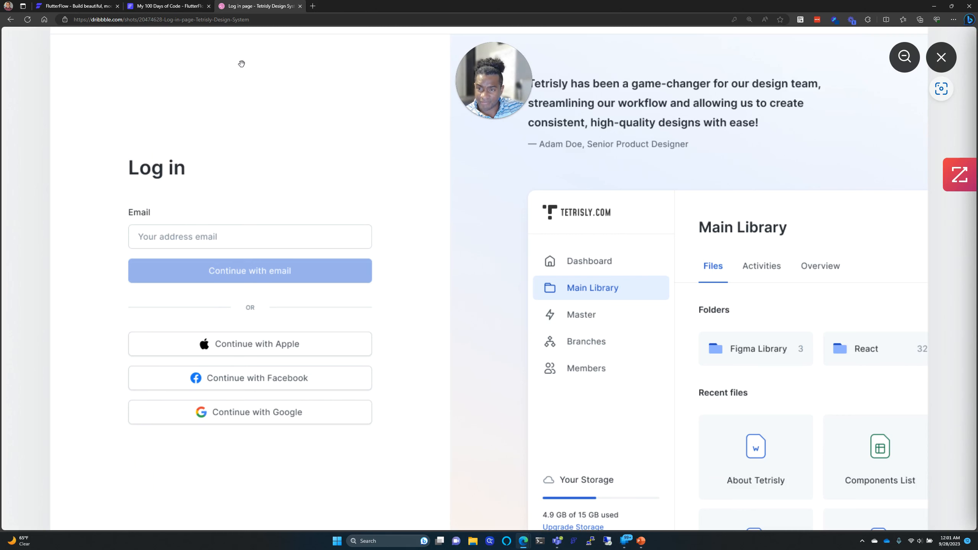
{"action": "left_click", "coordinate": [167, 6]}
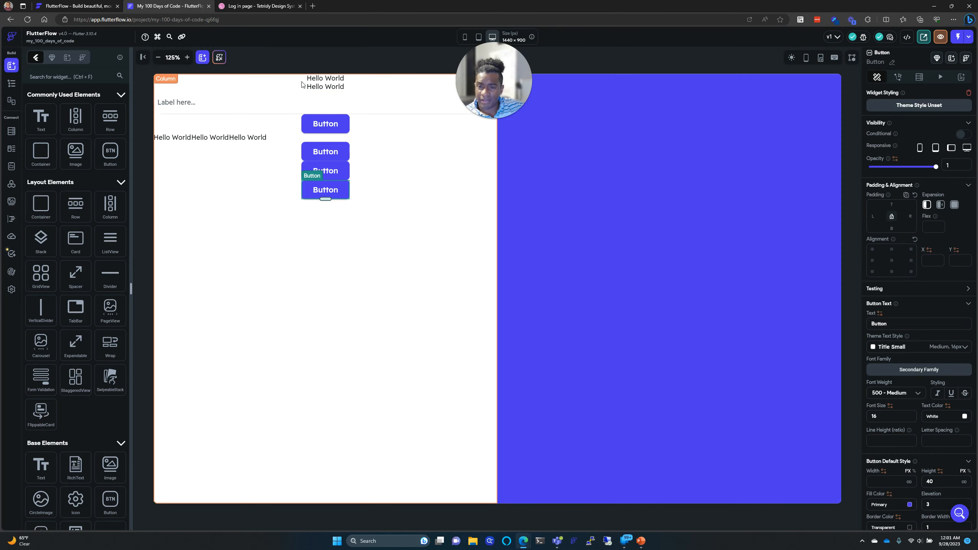
{"action": "left_click", "coordinate": [287, 6]}
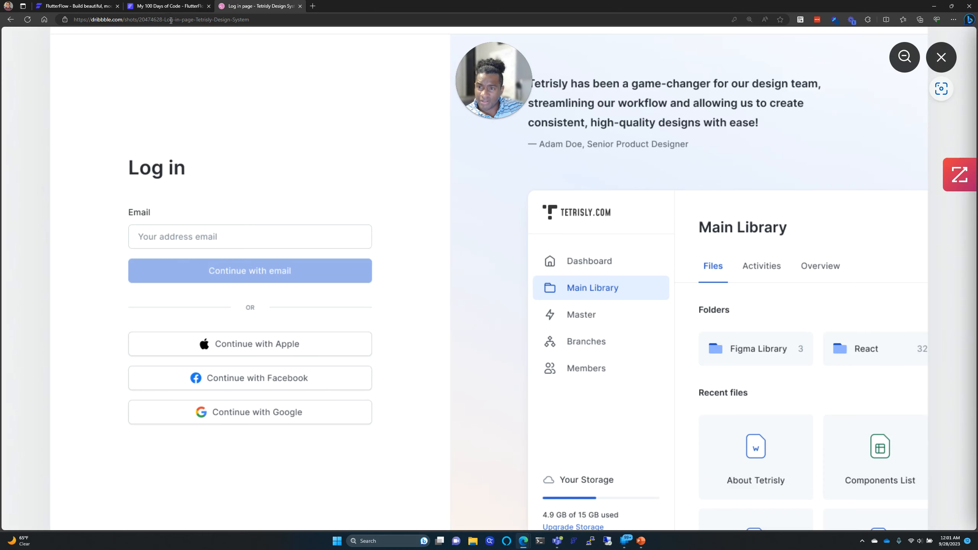
{"action": "left_click", "coordinate": [170, 5]}
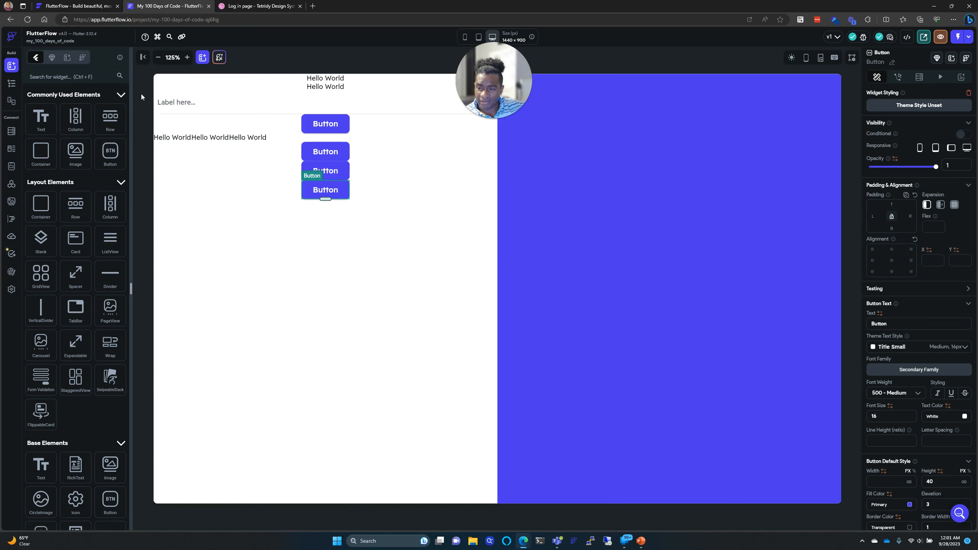
Step: Show the Widget Tree and select the left-side Column
{"action": "left_click", "coordinate": [12, 84]}
{"action": "left_click", "coordinate": [12, 84]}
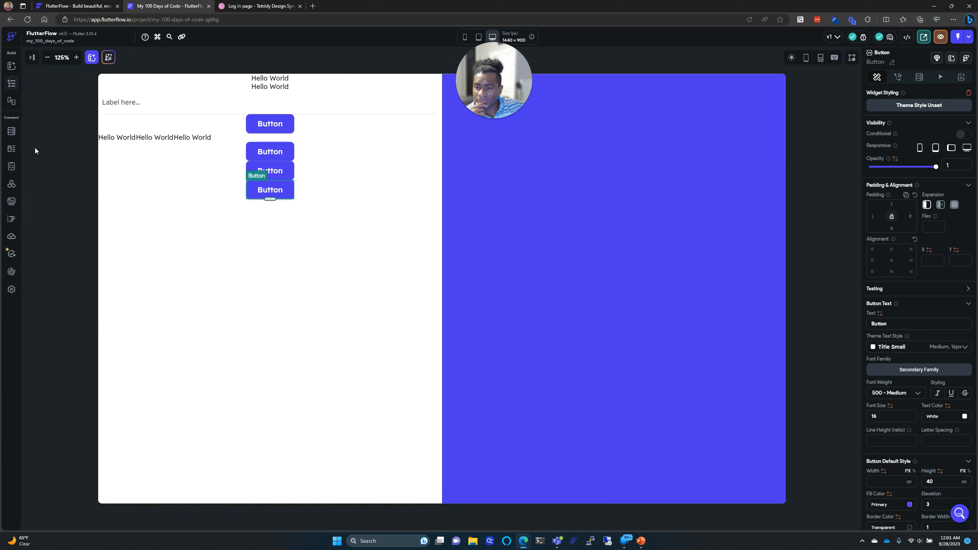
{"action": "left_click", "coordinate": [12, 84]}
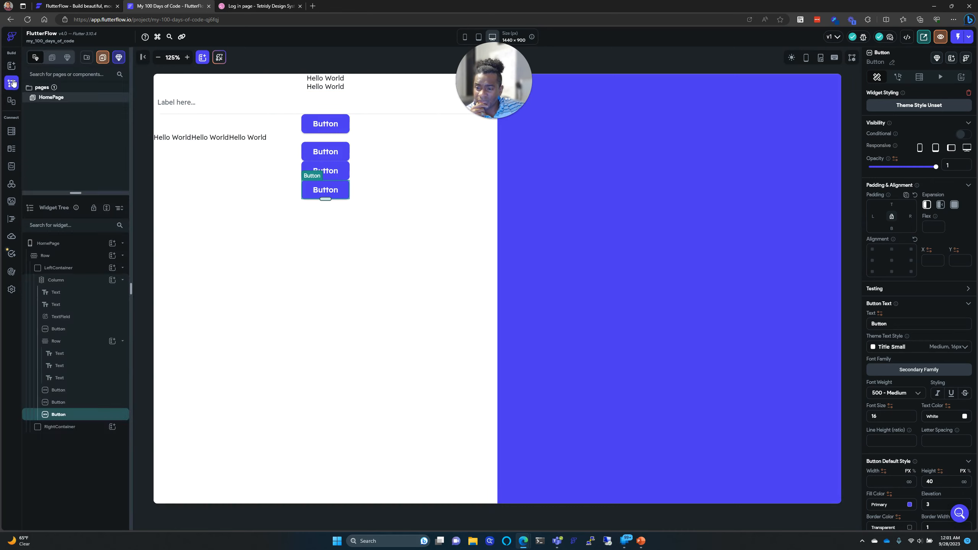
{"action": "left_click", "coordinate": [86, 283]}
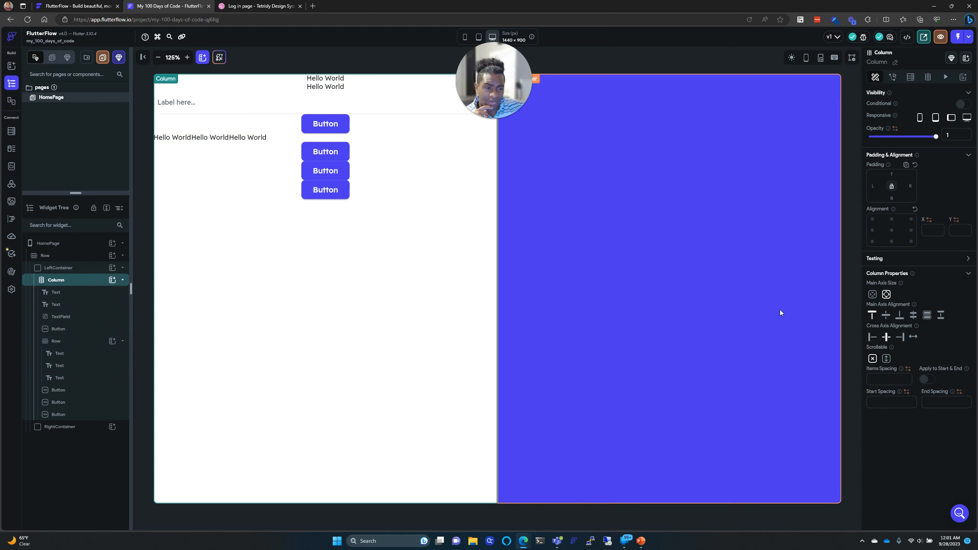
Step: Try each Main Axis Alignment option on the Column, ending on Start
{"action": "left_click", "coordinate": [913, 316]}
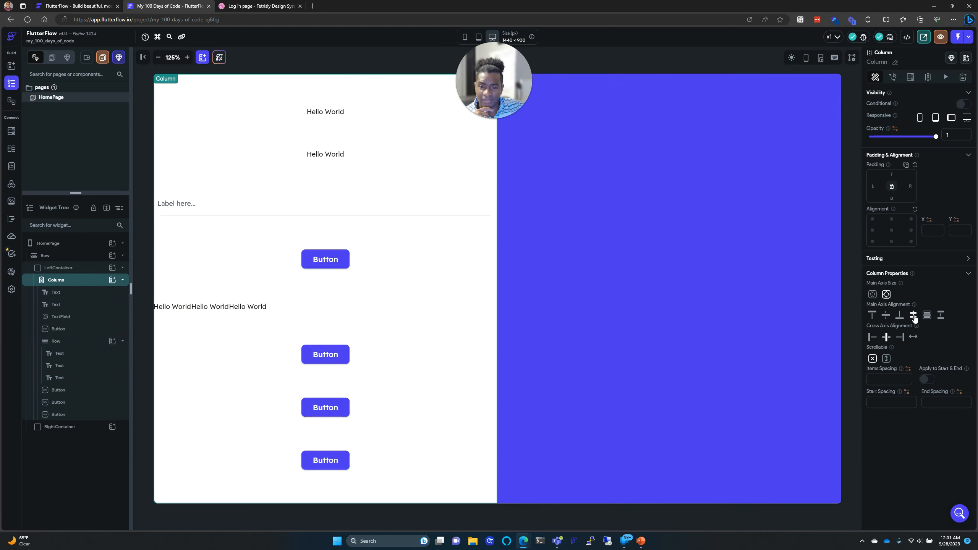
{"action": "left_click", "coordinate": [926, 317]}
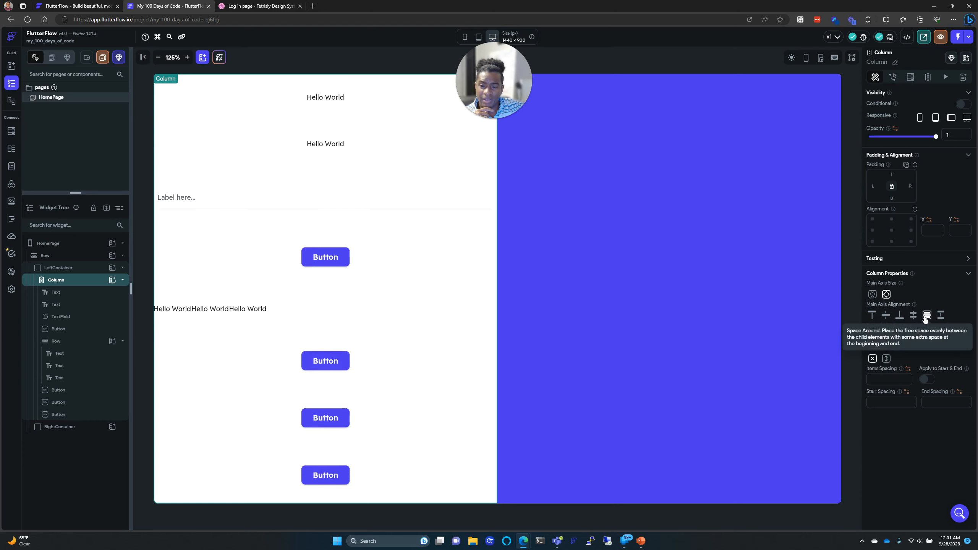
{"action": "left_click", "coordinate": [914, 316]}
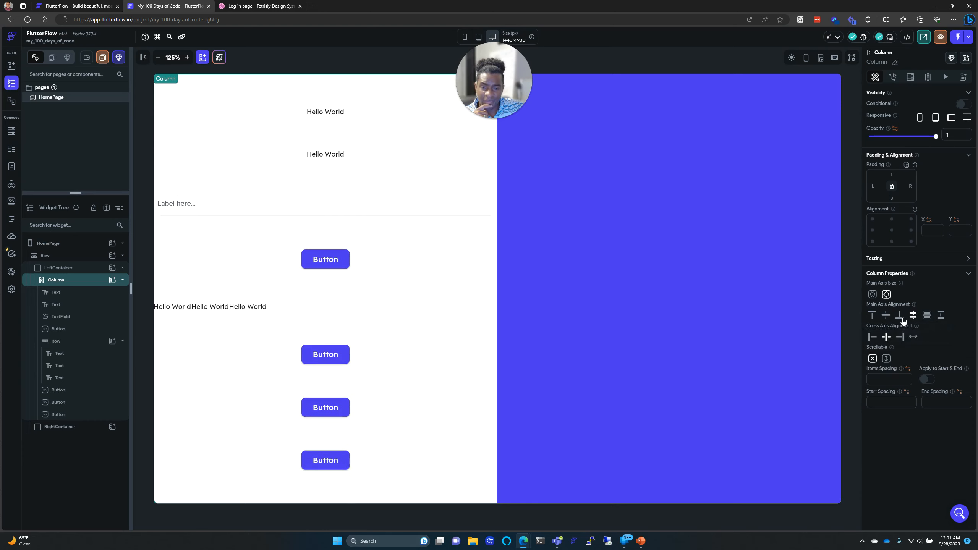
{"action": "left_click", "coordinate": [900, 317]}
{"action": "left_click", "coordinate": [886, 316]}
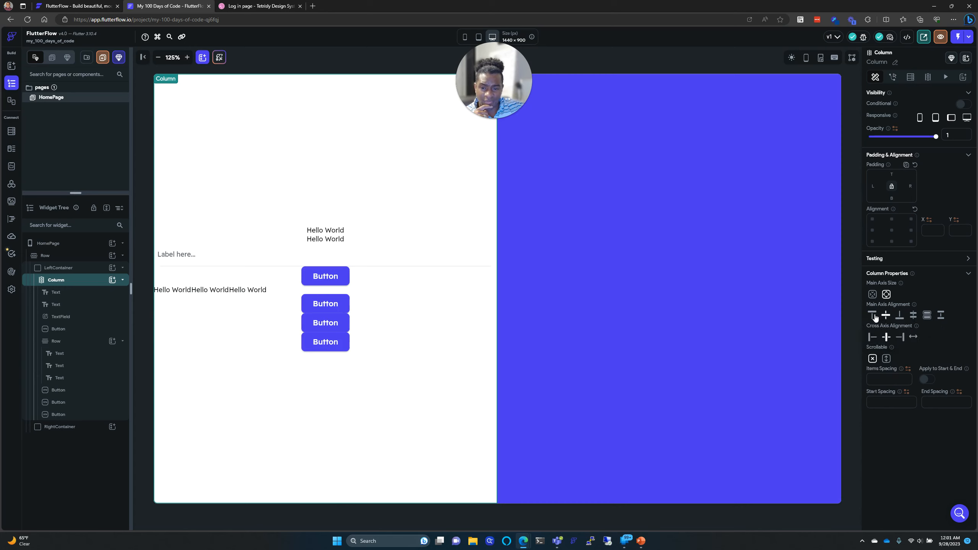
{"action": "left_click", "coordinate": [872, 316]}
{"action": "left_click", "coordinate": [266, 4]}
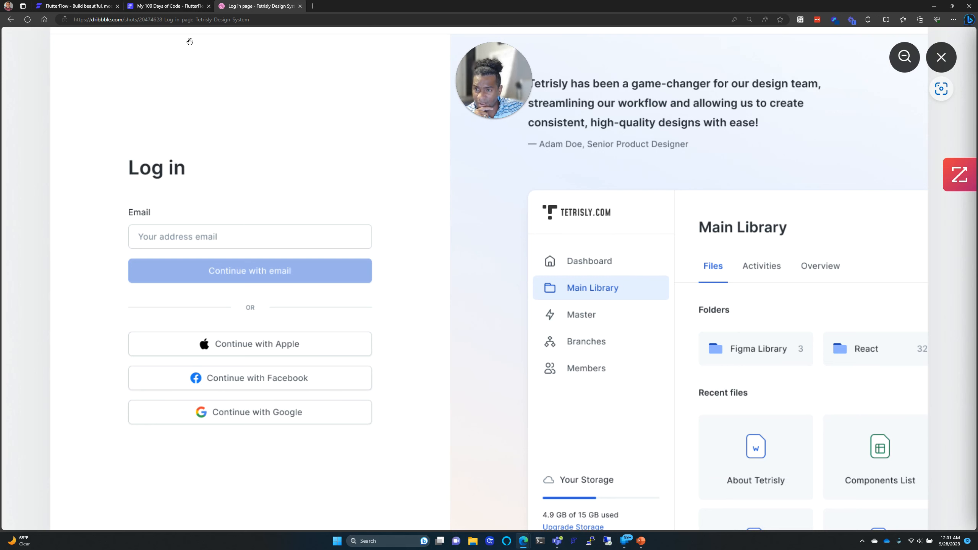
{"action": "left_click", "coordinate": [172, 5]}
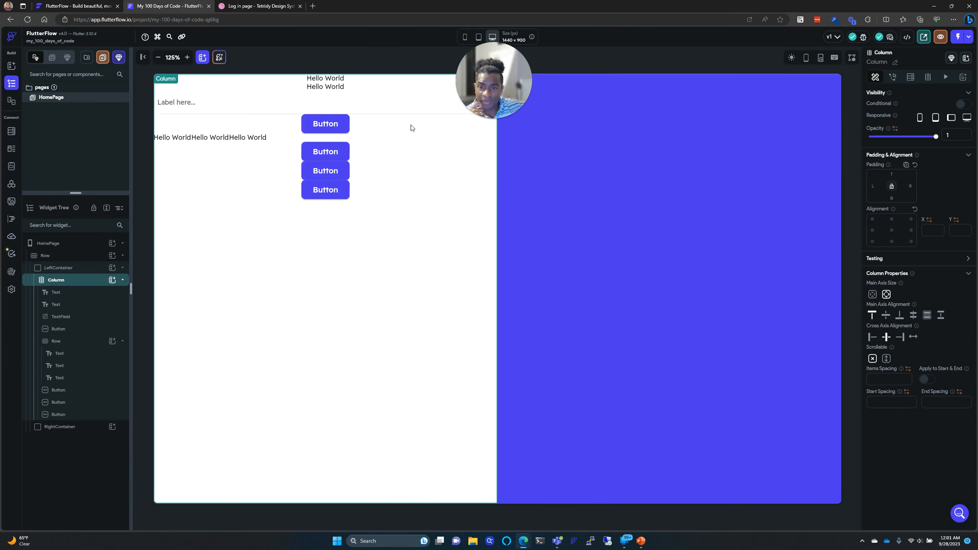
Step: Set the first Hello World text's top padding to 100
{"action": "left_click", "coordinate": [71, 295]}
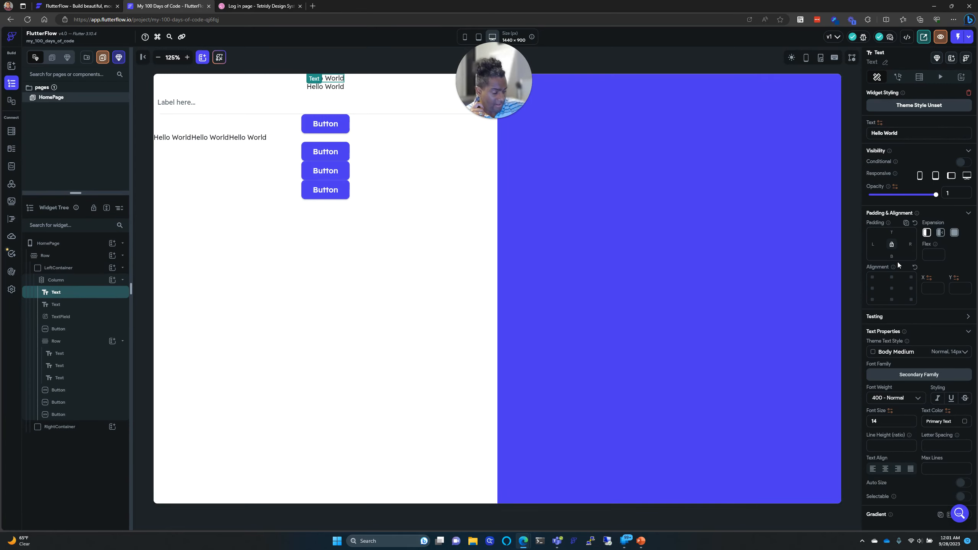
{"action": "type", "text": "100"}
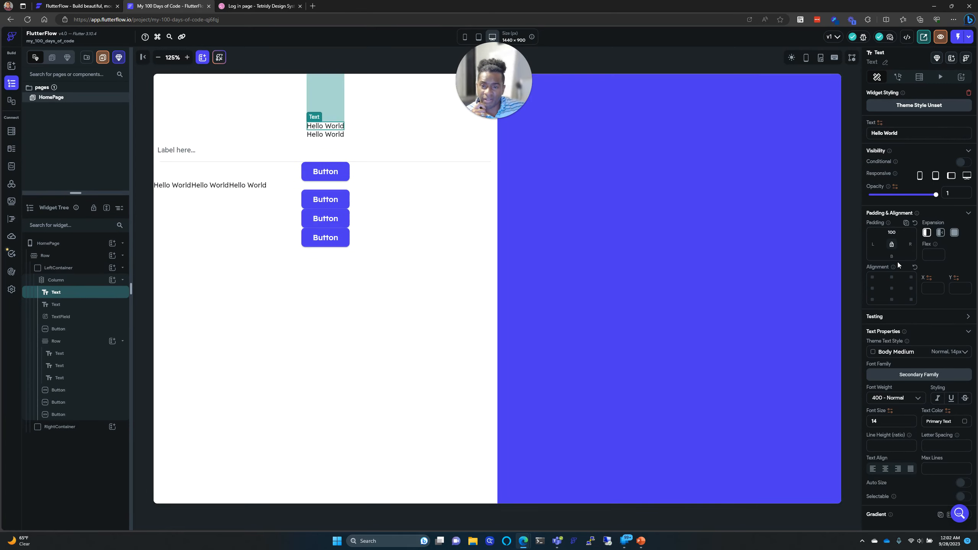
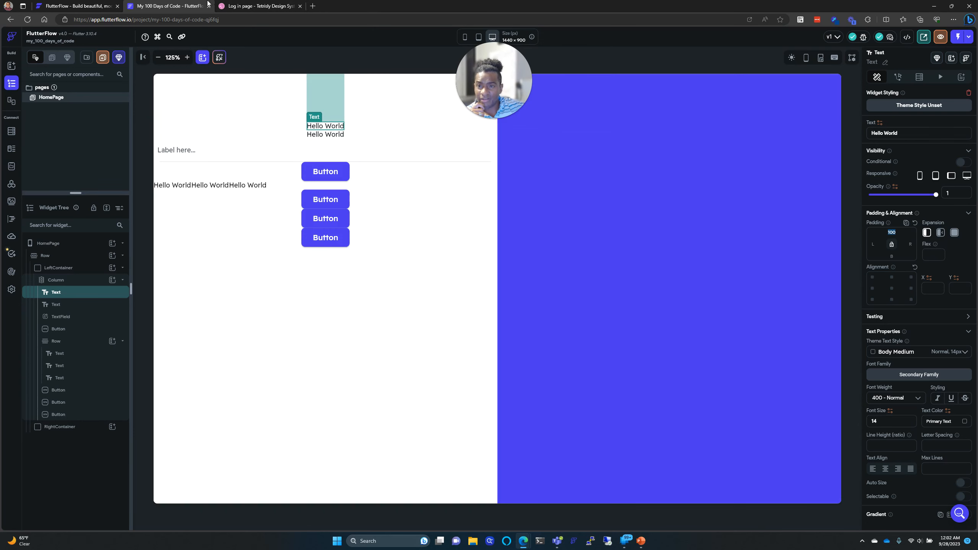
Step: Raise the first Hello World text's top padding from 100 to 200
{"action": "left_click", "coordinate": [253, 4]}
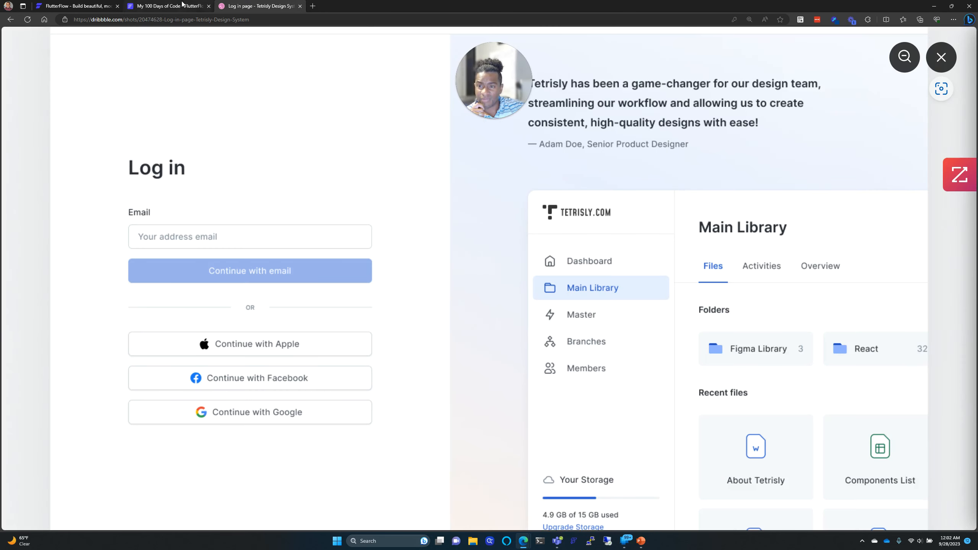
{"action": "left_click", "coordinate": [182, 4]}
{"action": "left_click", "coordinate": [890, 233]}
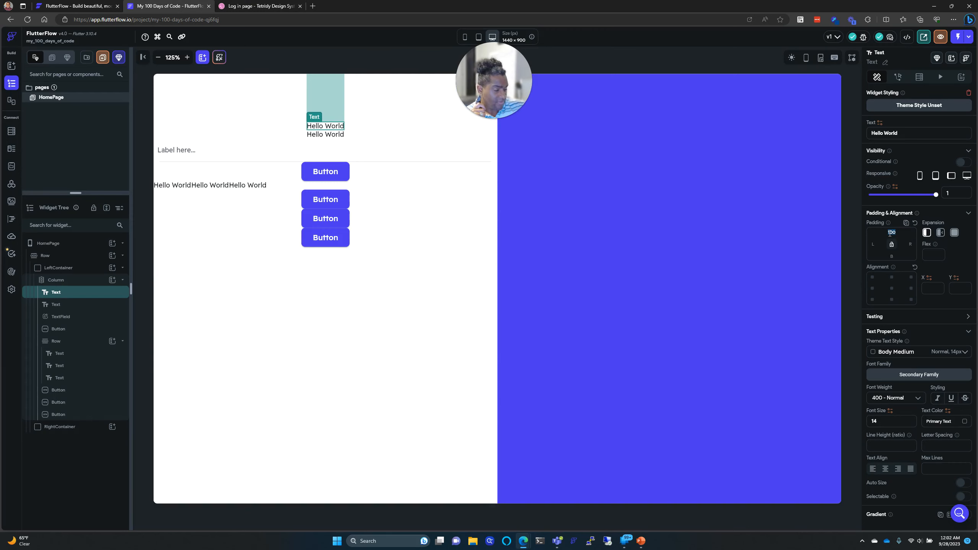
{"action": "key", "text": "BackSpace"}
{"action": "key", "text": "BackSpace"}
{"action": "key", "text": "BackSpace"}
{"action": "type", "text": "200"}
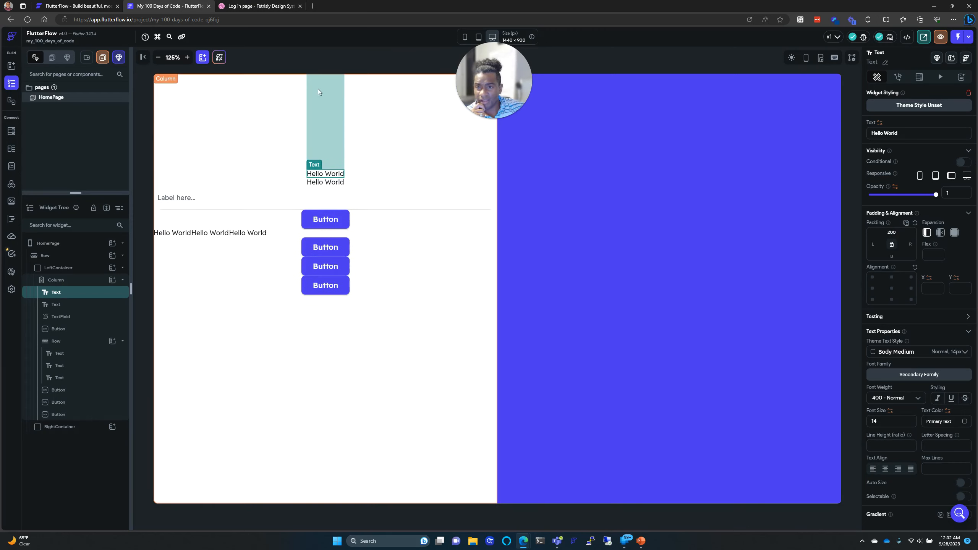
Step: Compare with the reference design and select the Hello World text value for replacement
{"action": "left_click", "coordinate": [261, 5]}
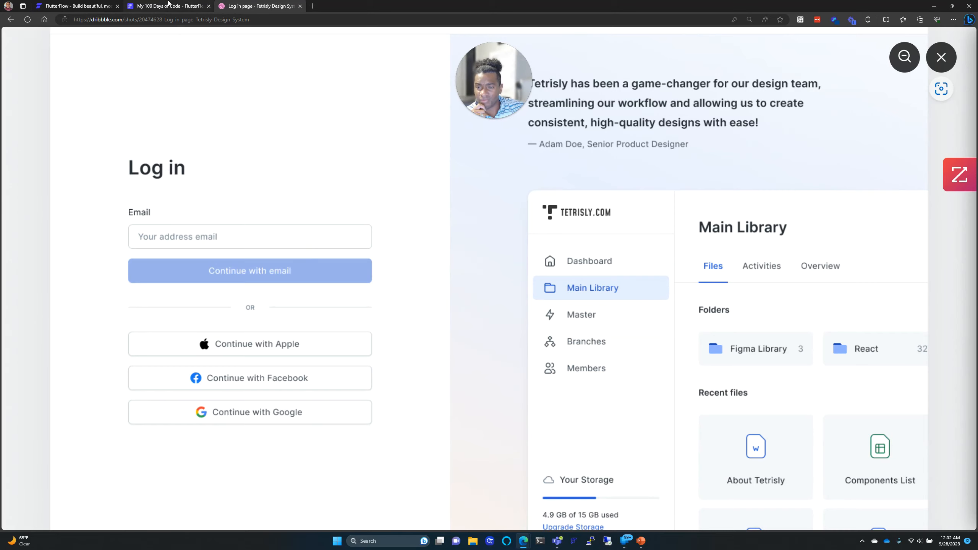
{"action": "left_click", "coordinate": [168, 5]}
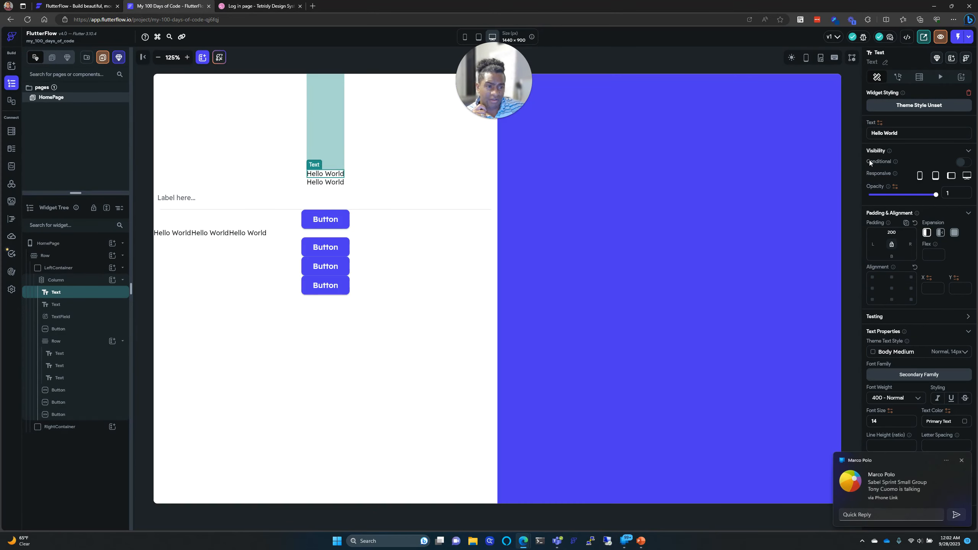
{"action": "left_click_drag", "start_coordinate": [898, 131], "coordinate": [871, 134]}
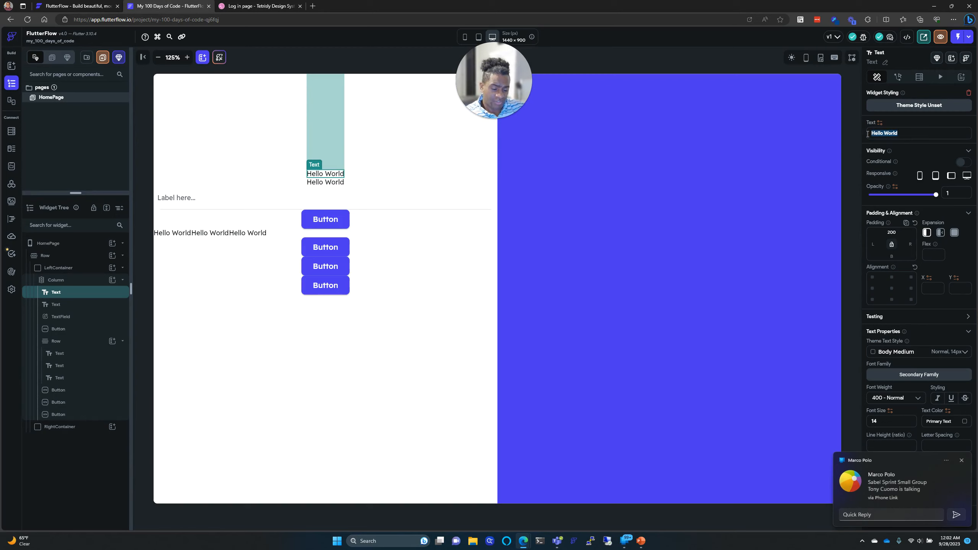
Step: Change the first text to read 'Login'
{"action": "type", "text": "Login"}
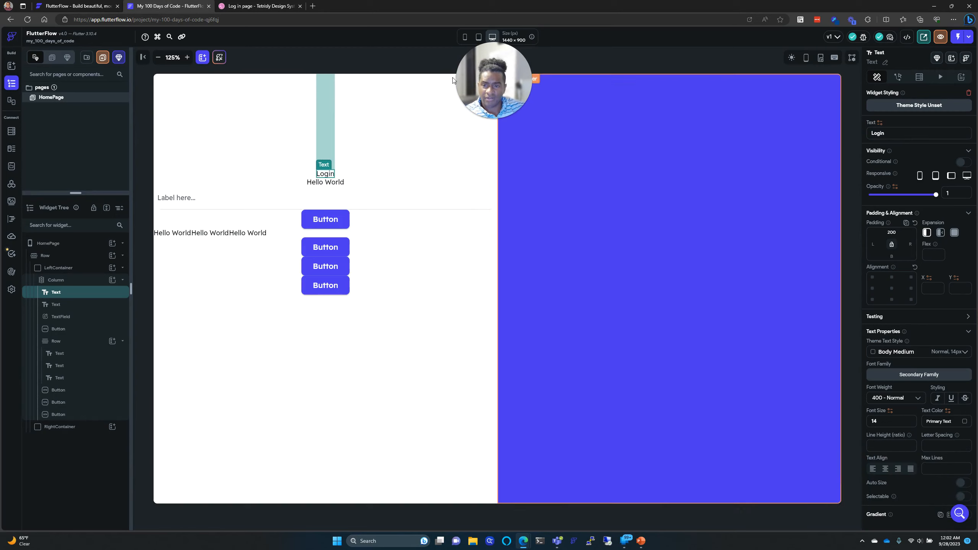
{"action": "left_click", "coordinate": [258, 6]}
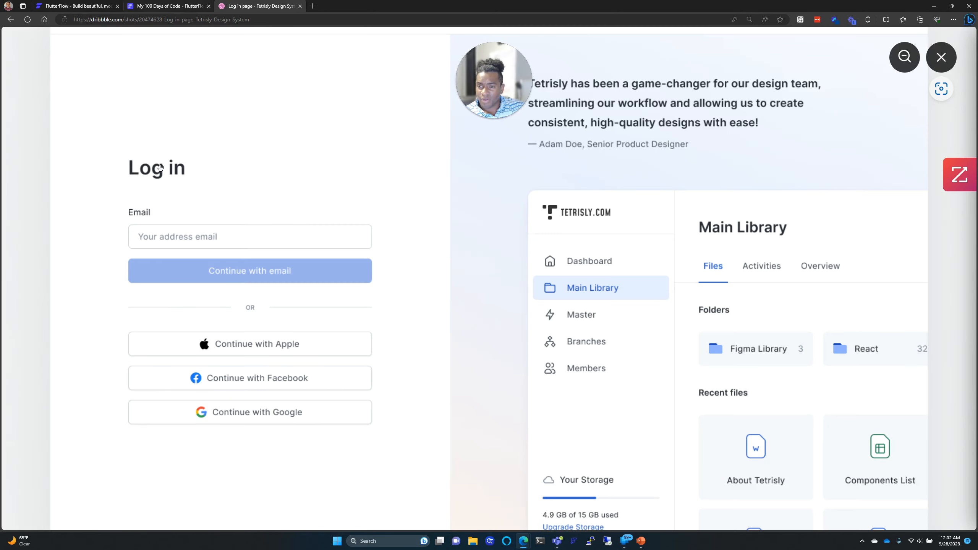
{"action": "left_click", "coordinate": [170, 6]}
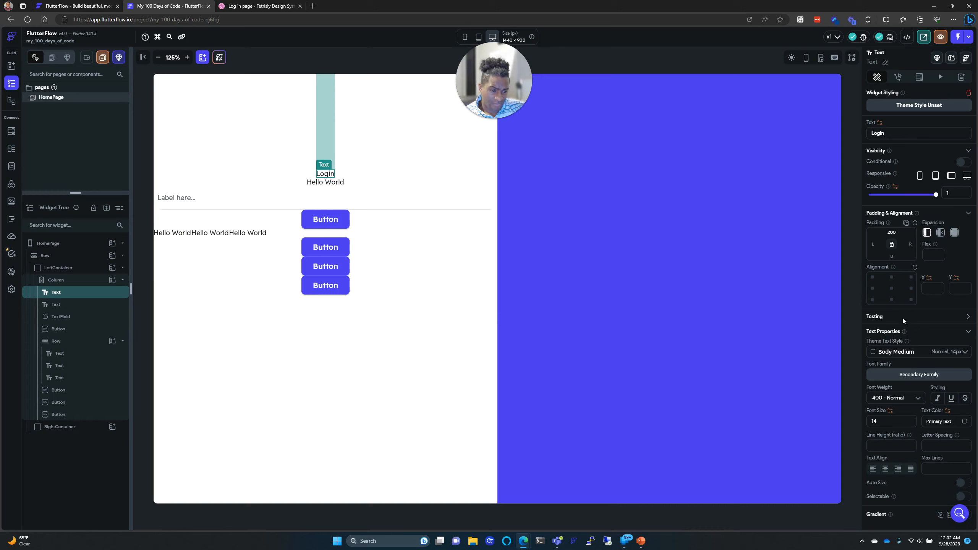
Step: Try Title Large and Display Large on Login, settling on Display Medium (44px)
{"action": "scroll", "coordinate": [901, 319], "scroll_direction": "down", "scroll_amount": 1}
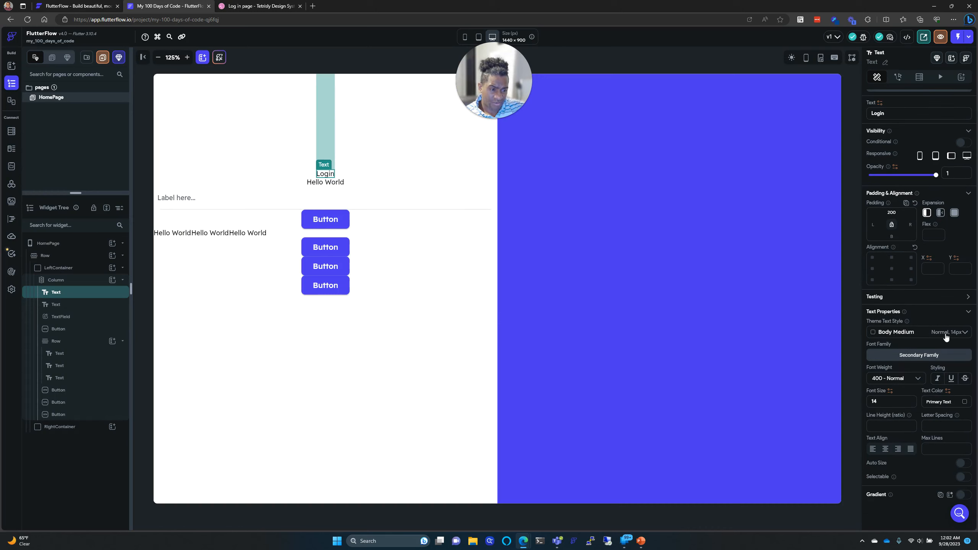
{"action": "left_click", "coordinate": [948, 336]}
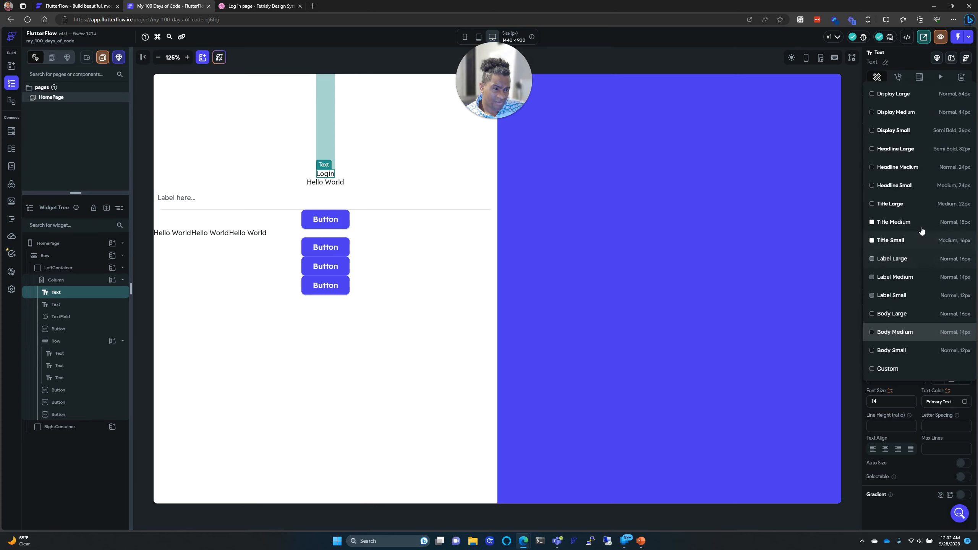
{"action": "left_click", "coordinate": [918, 207]}
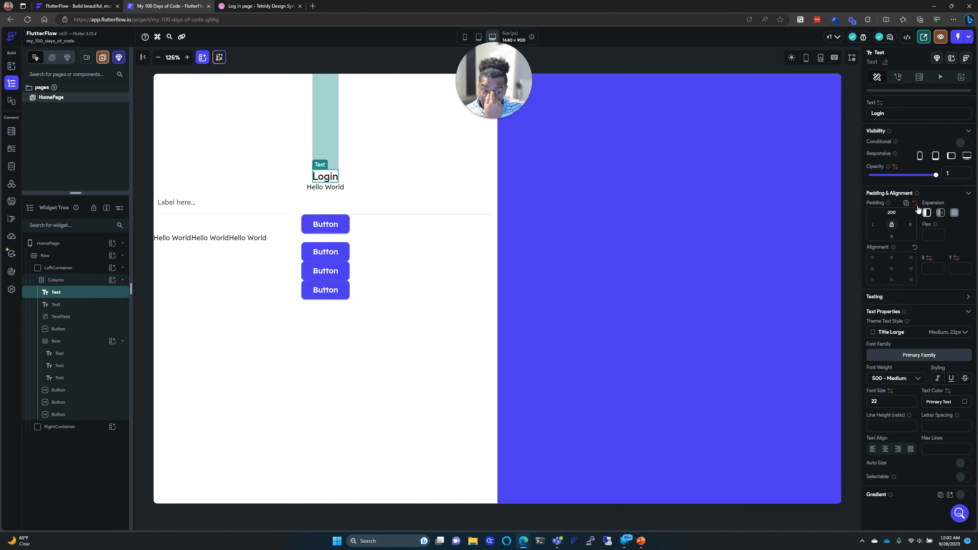
{"action": "left_click", "coordinate": [936, 334]}
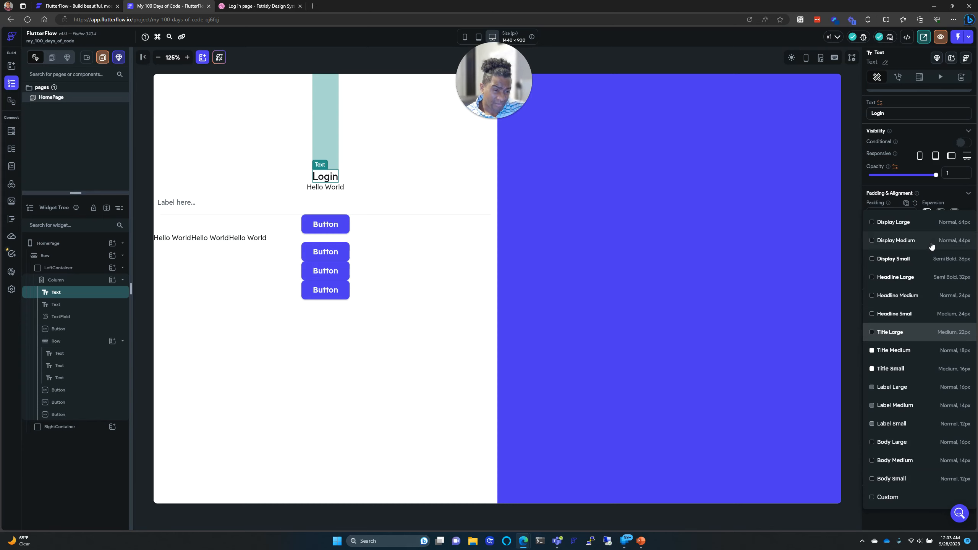
{"action": "left_click", "coordinate": [929, 221]}
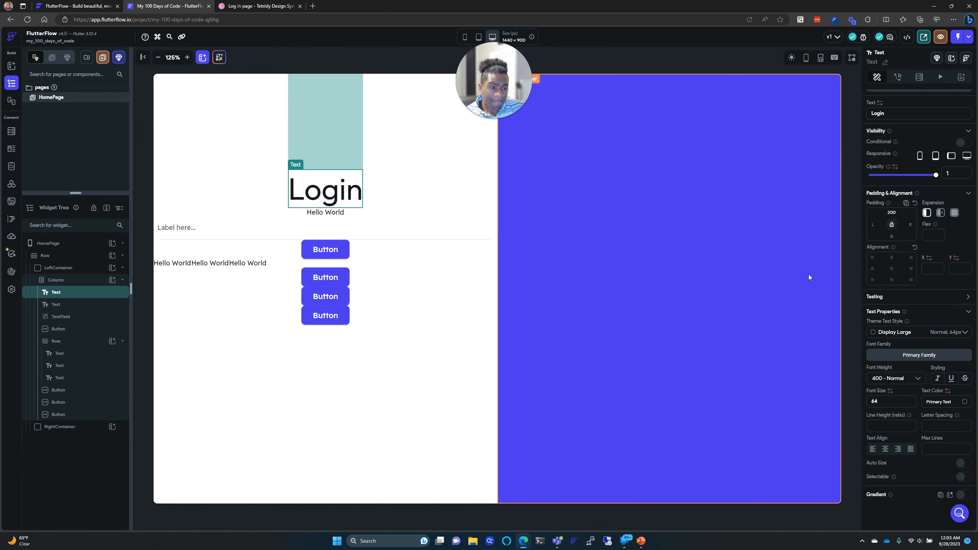
{"action": "left_click", "coordinate": [906, 332]}
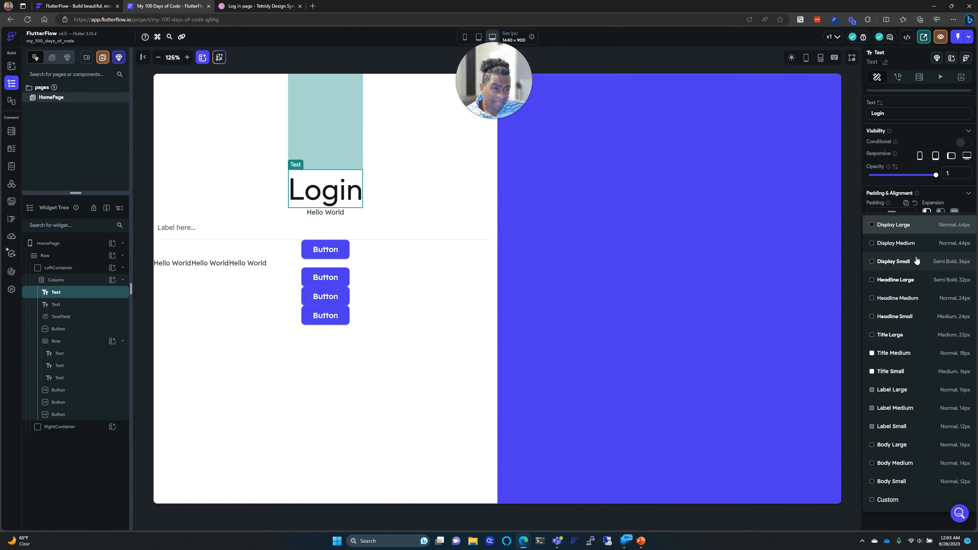
{"action": "left_click", "coordinate": [913, 244]}
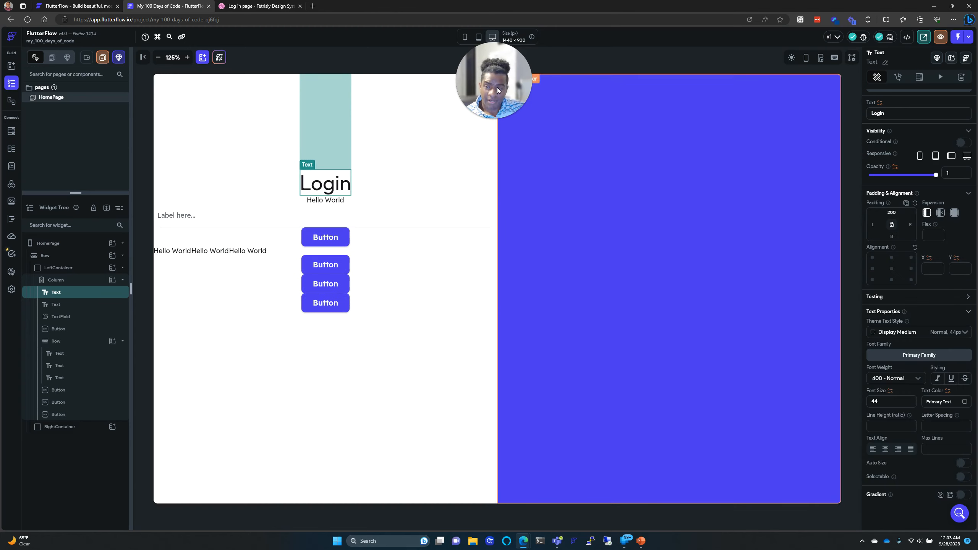
Step: Compare against the reference login design and select the column holding the login content
{"action": "left_click", "coordinate": [231, 4]}
{"action": "left_click", "coordinate": [181, 6]}
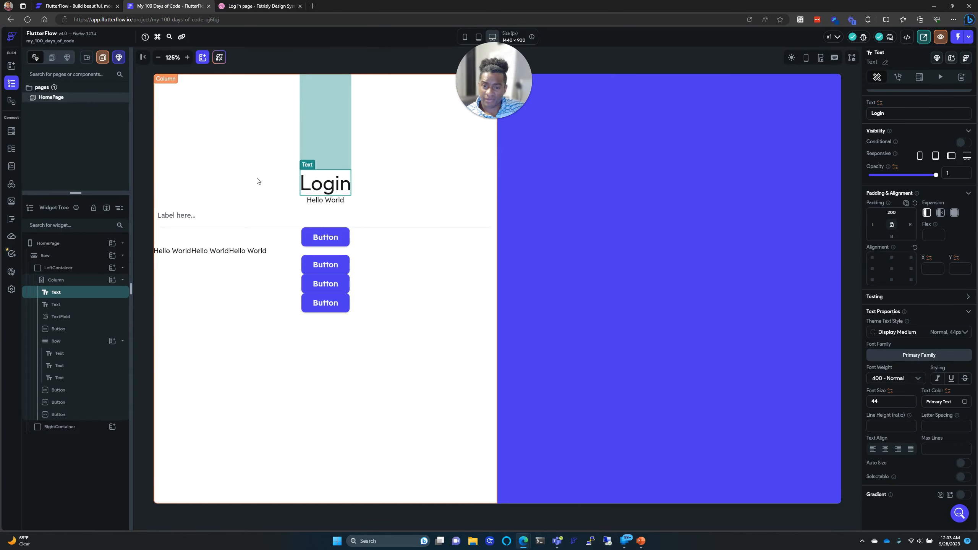
{"action": "left_click", "coordinate": [221, 4]}
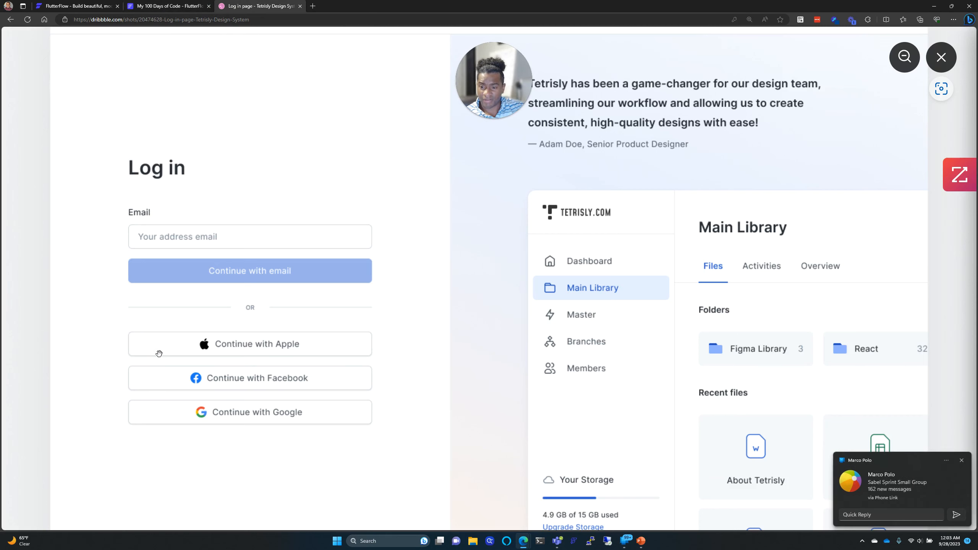
{"action": "left_click", "coordinate": [142, 5]}
{"action": "left_click", "coordinate": [238, 118]}
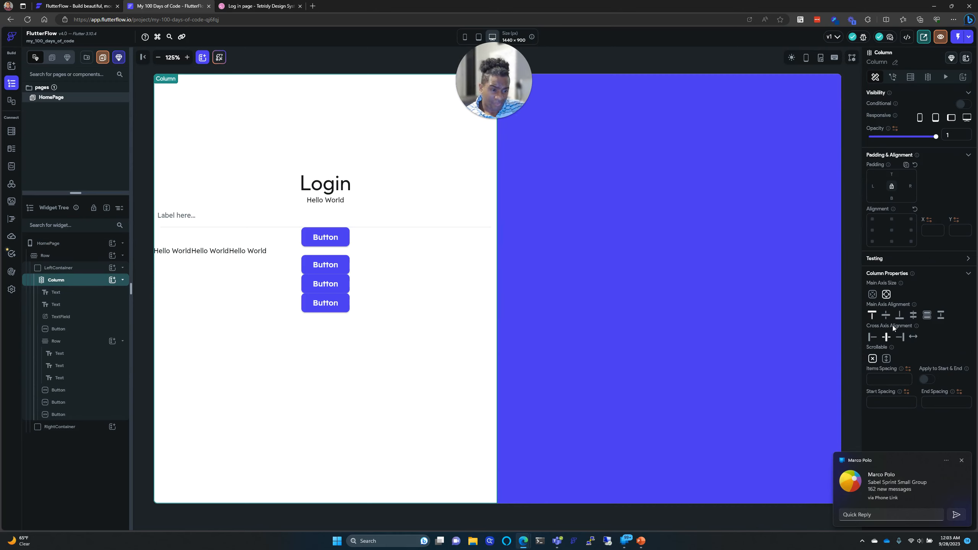
Step: Set the Column's Cross Axis Alignment to Start so the login content aligns left
{"action": "left_click", "coordinate": [873, 337]}
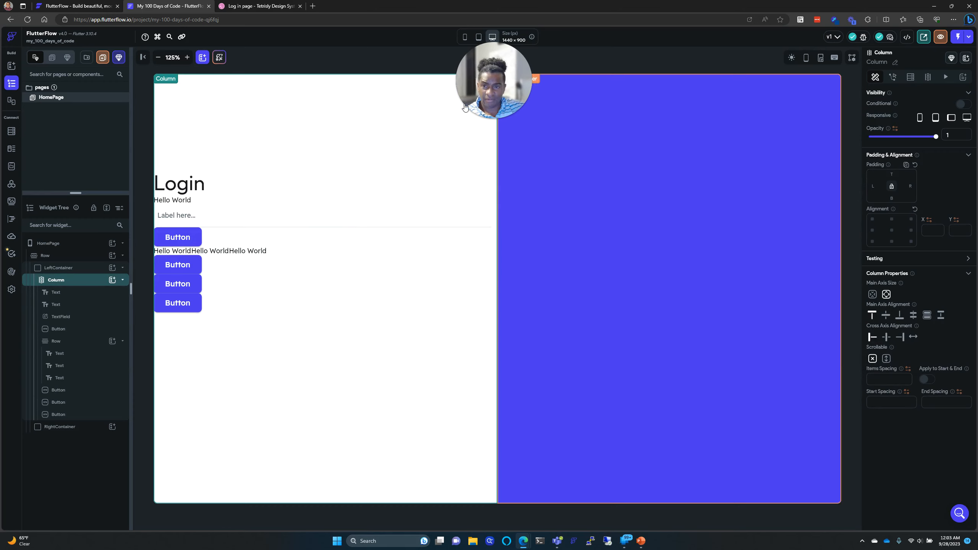
{"action": "left_click", "coordinate": [219, 4]}
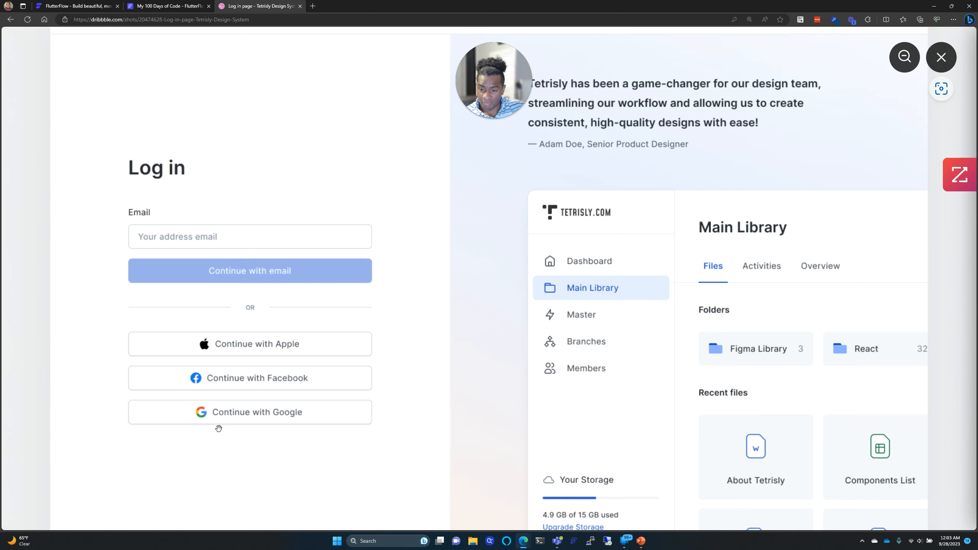
{"action": "left_click", "coordinate": [166, 6]}
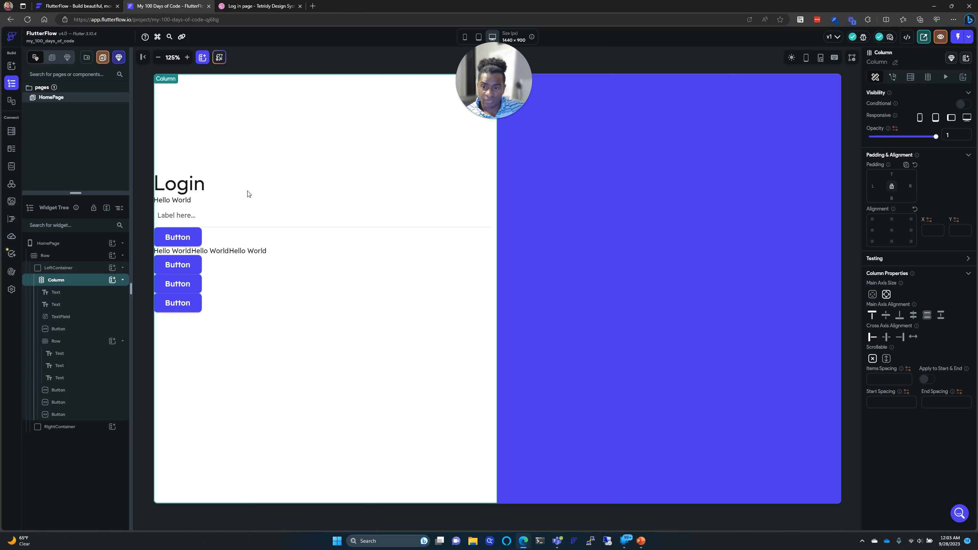
{"action": "left_click", "coordinate": [202, 188]}
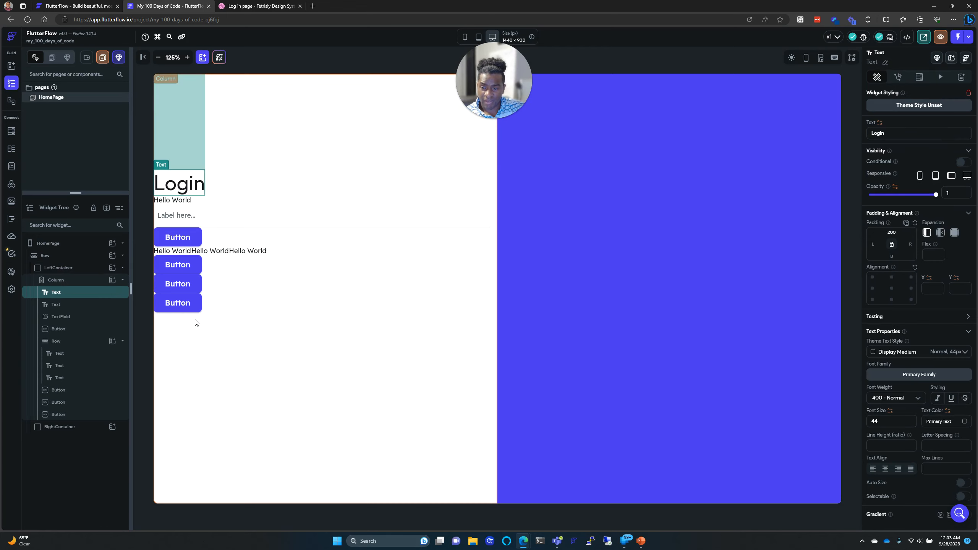
Step: Give the last button 200 bottom padding and center the column's content vertically
{"action": "left_click", "coordinate": [192, 307]}
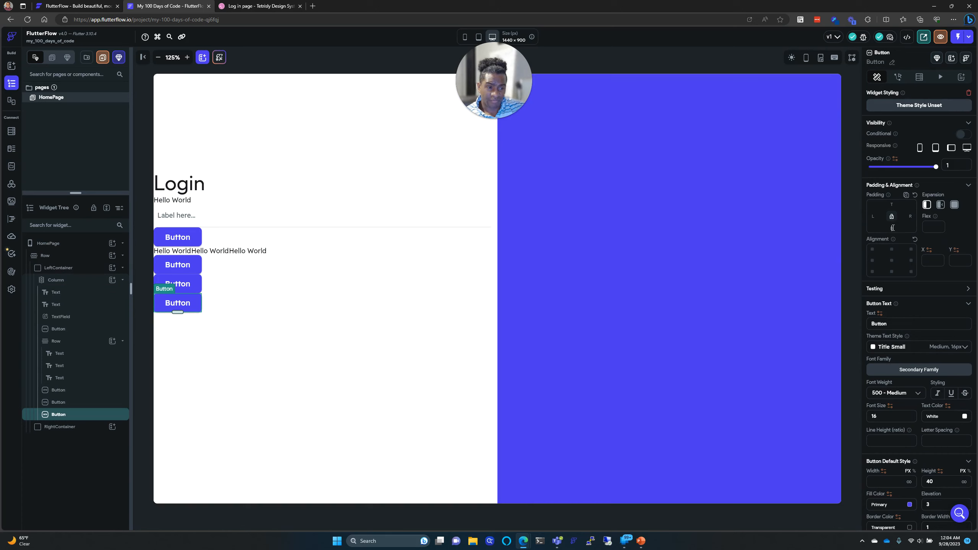
{"action": "type", "text": "200"}
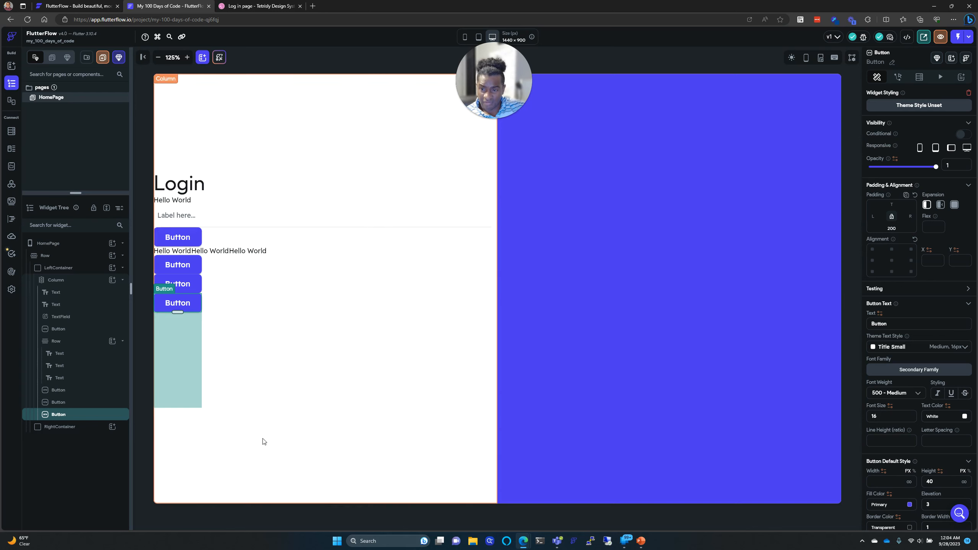
{"action": "left_click", "coordinate": [235, 157]}
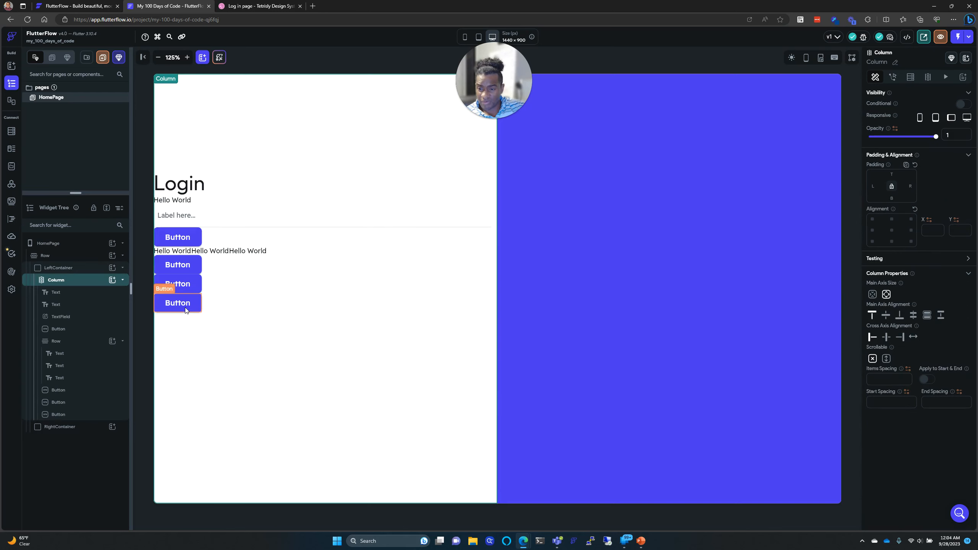
{"action": "left_click", "coordinate": [189, 319]}
{"action": "left_click", "coordinate": [216, 219]}
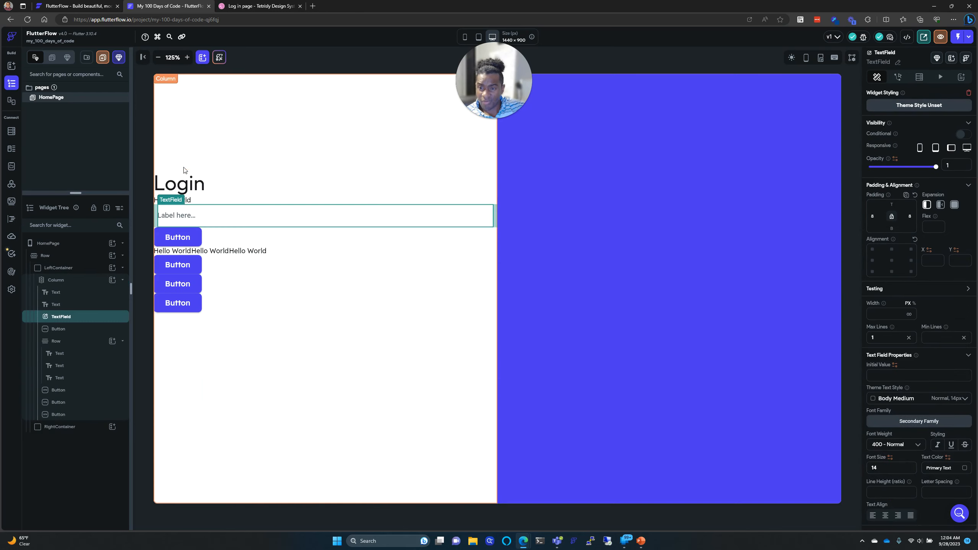
{"action": "left_click", "coordinate": [189, 146]}
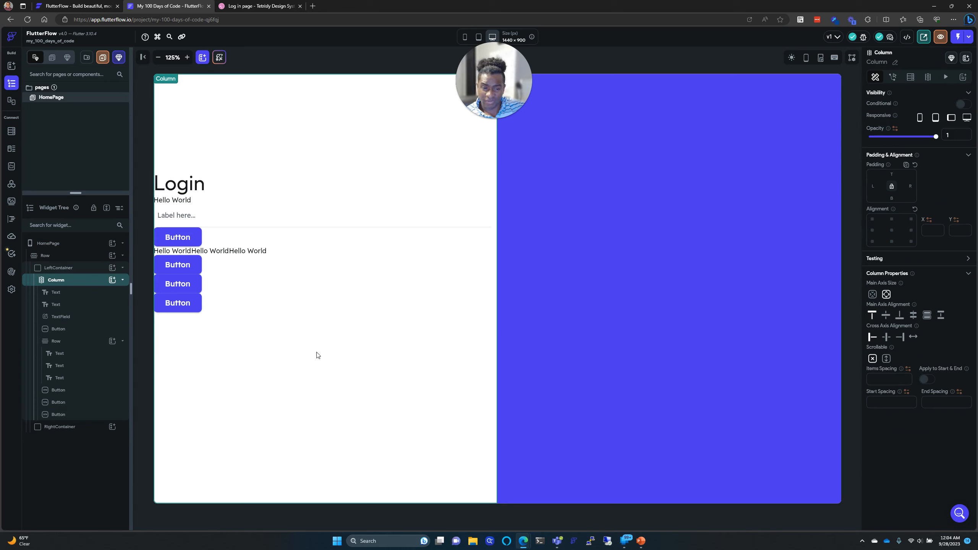
{"action": "left_click", "coordinate": [886, 315]}
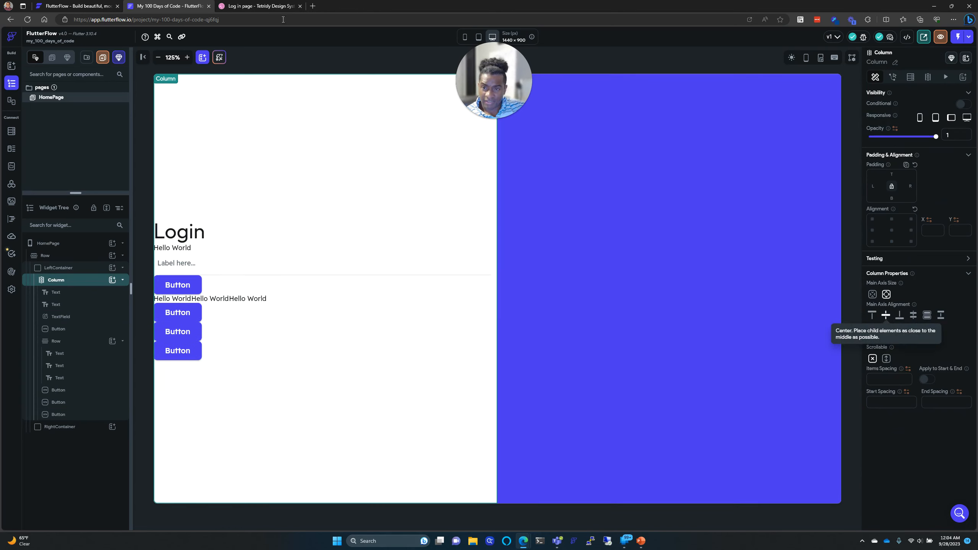
{"action": "left_click", "coordinate": [252, 6]}
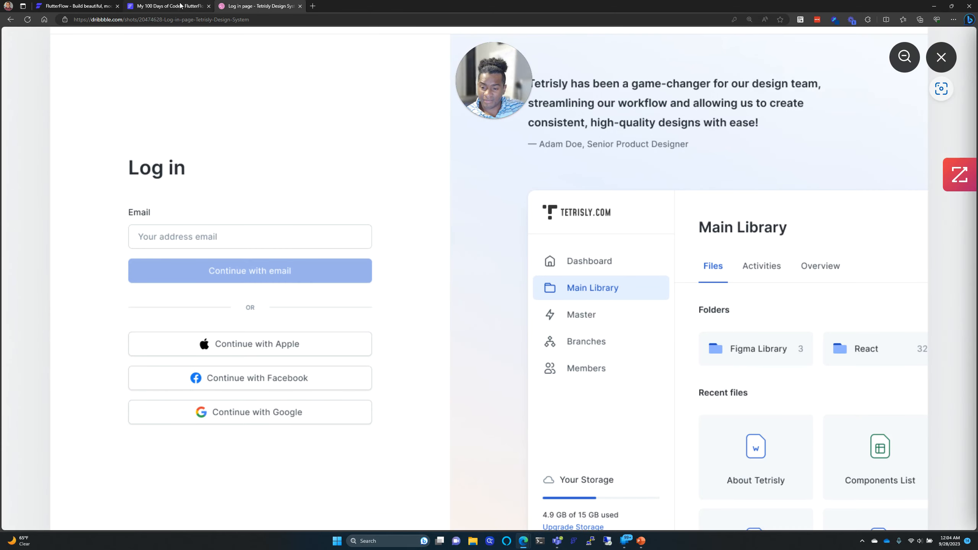
{"action": "left_click", "coordinate": [180, 5]}
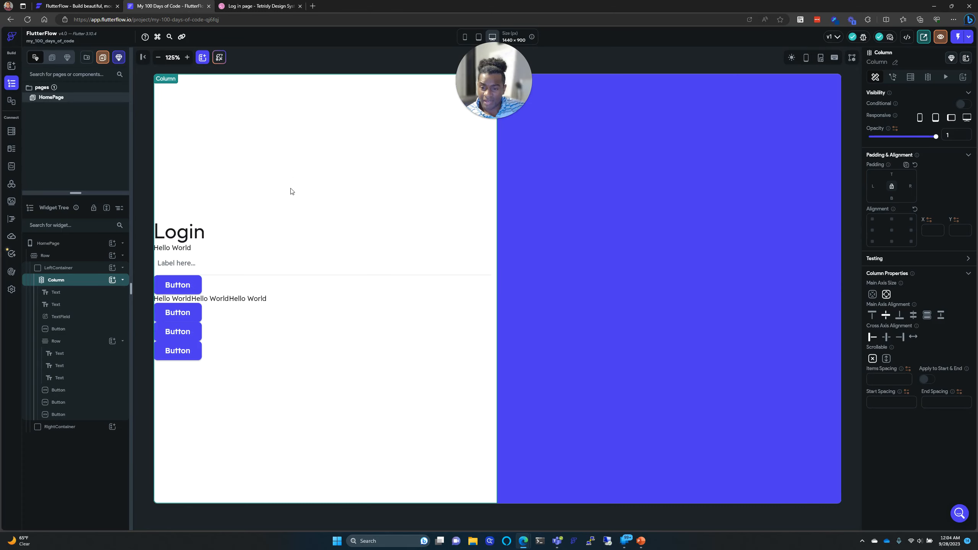
Step: Delete the Login heading's 200 top padding and the last button's 200 bottom padding
{"action": "left_click", "coordinate": [200, 239]}
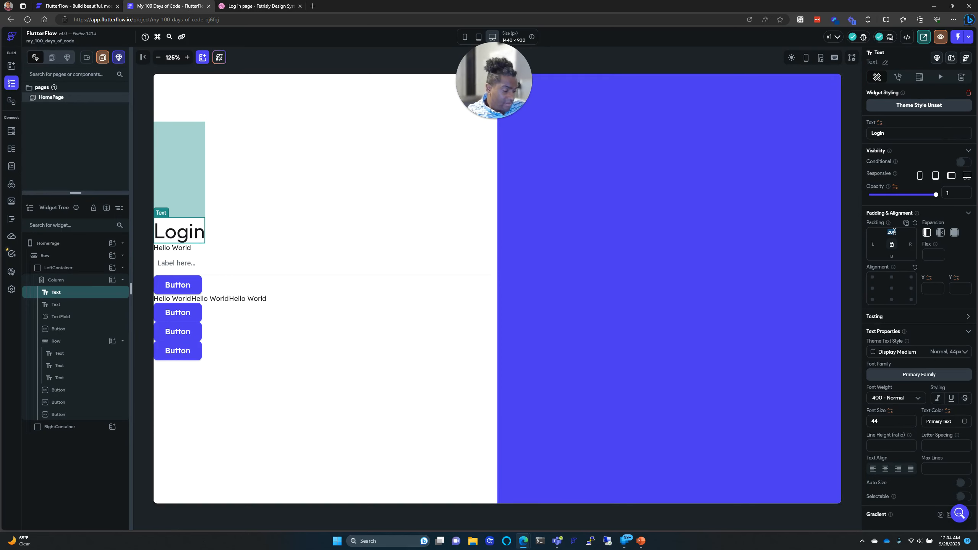
{"action": "key", "text": "BackSpace"}
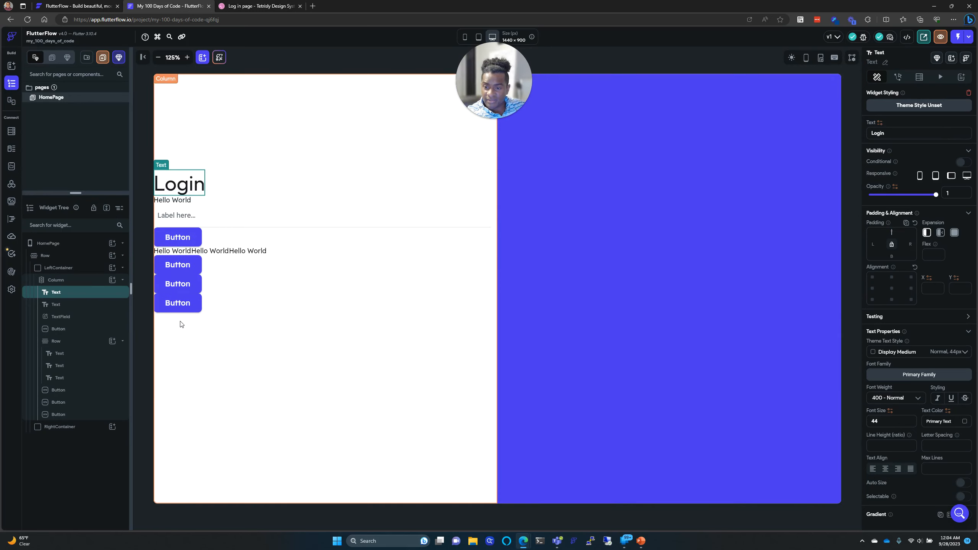
{"action": "left_click", "coordinate": [183, 310]}
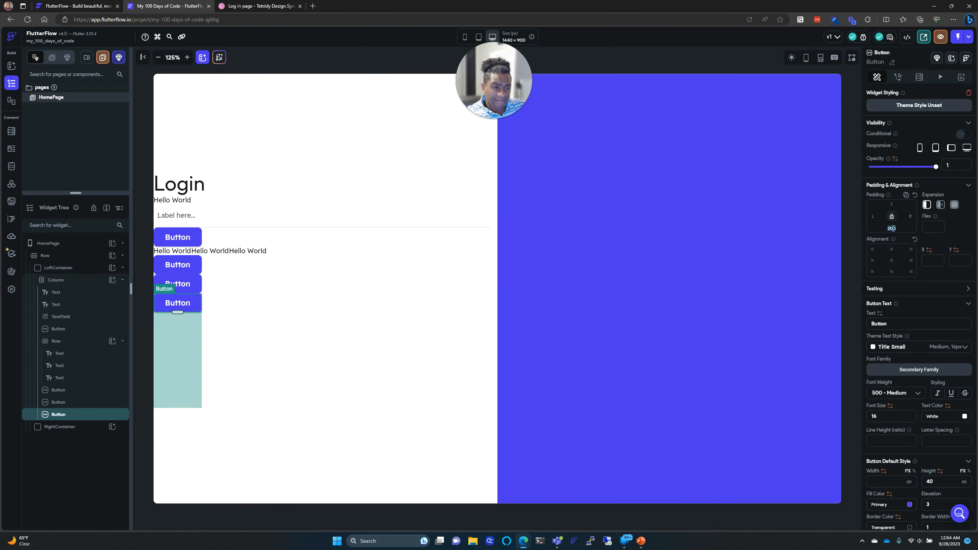
{"action": "key", "text": "BackSpace"}
{"action": "left_click", "coordinate": [269, 310]}
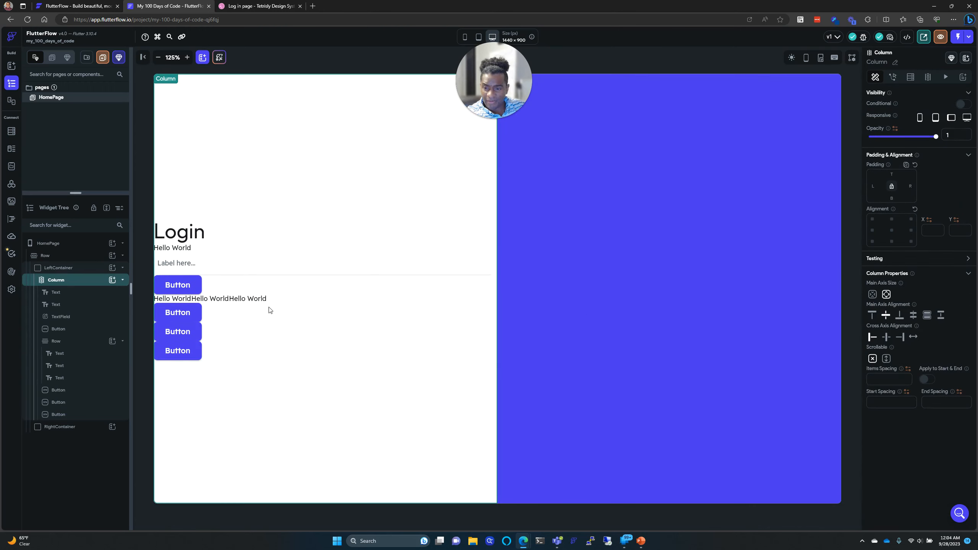
{"action": "left_click", "coordinate": [259, 5]}
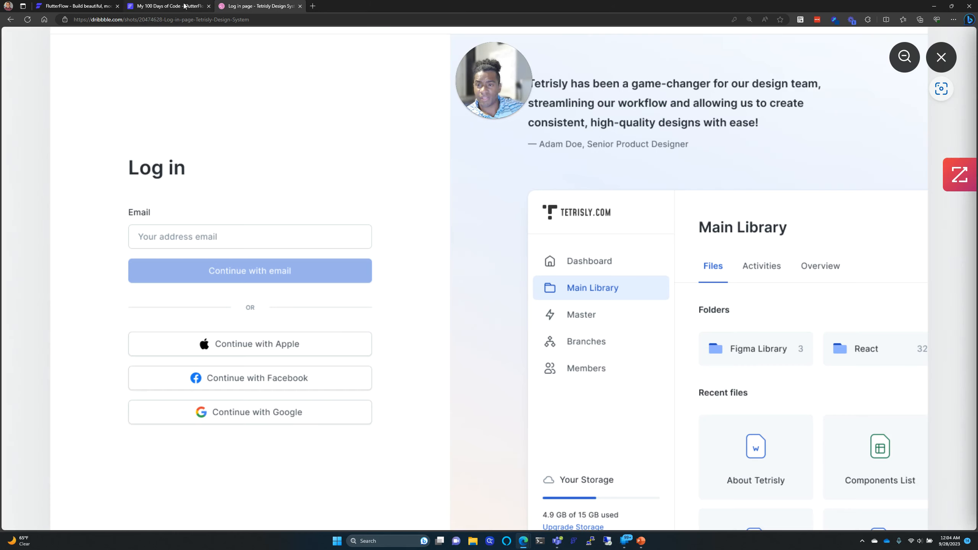
{"action": "left_click", "coordinate": [167, 5]}
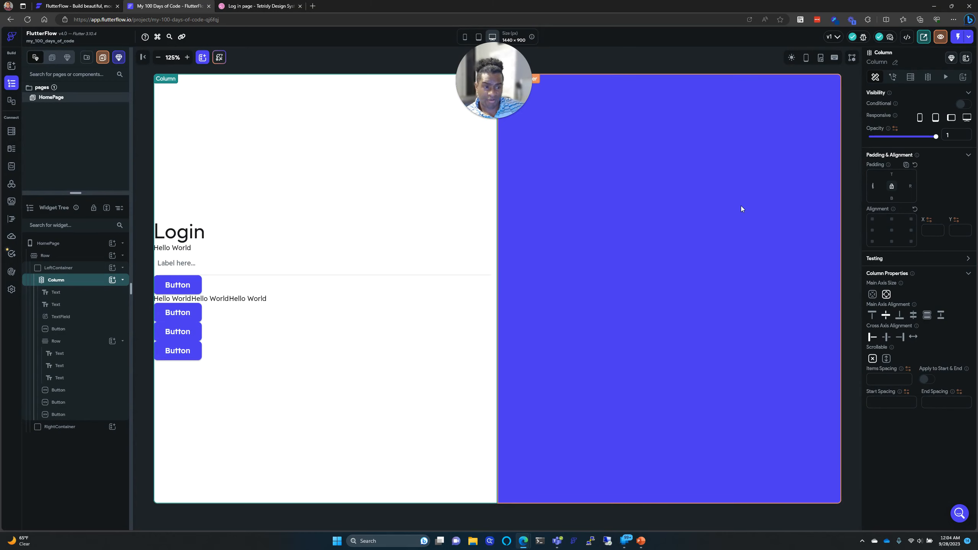
Step: Set the login column's left and right padding to 100 each
{"action": "type", "text": "100"}
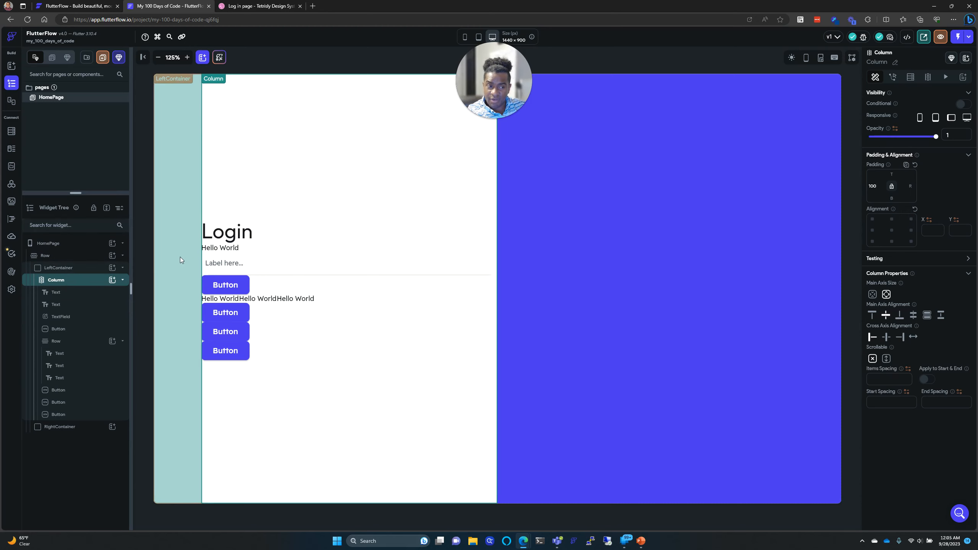
{"action": "left_click", "coordinate": [912, 186]}
{"action": "type", "text": "100"}
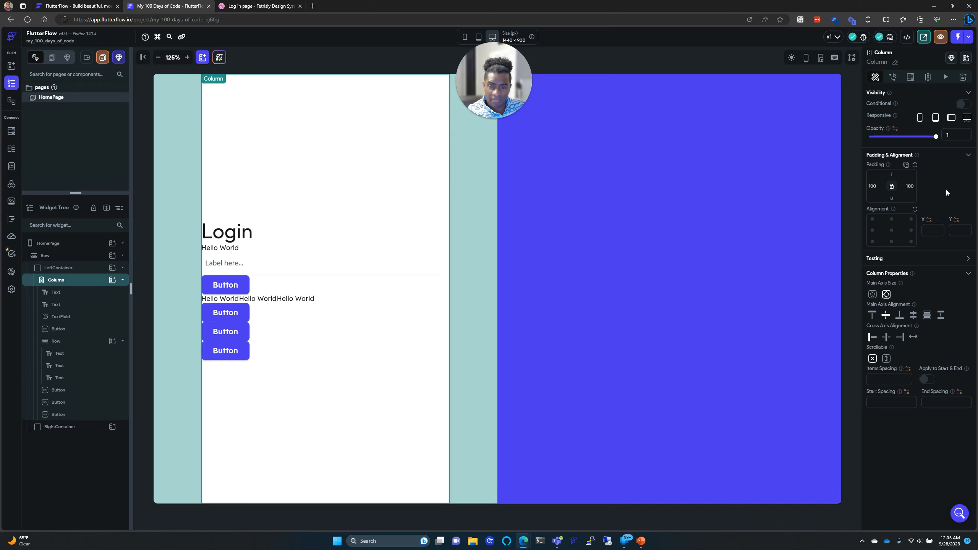
{"action": "left_click", "coordinate": [480, 217]}
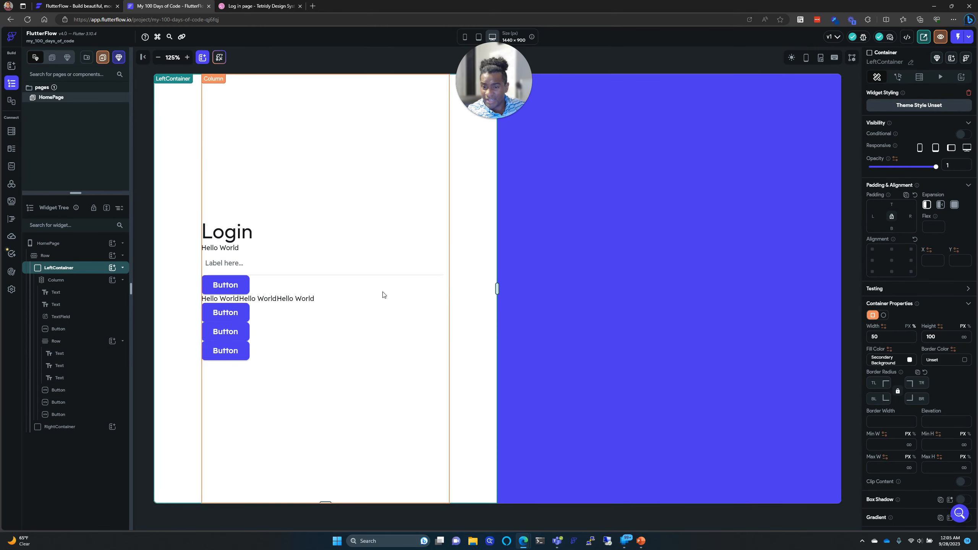
{"action": "left_click", "coordinate": [336, 248]}
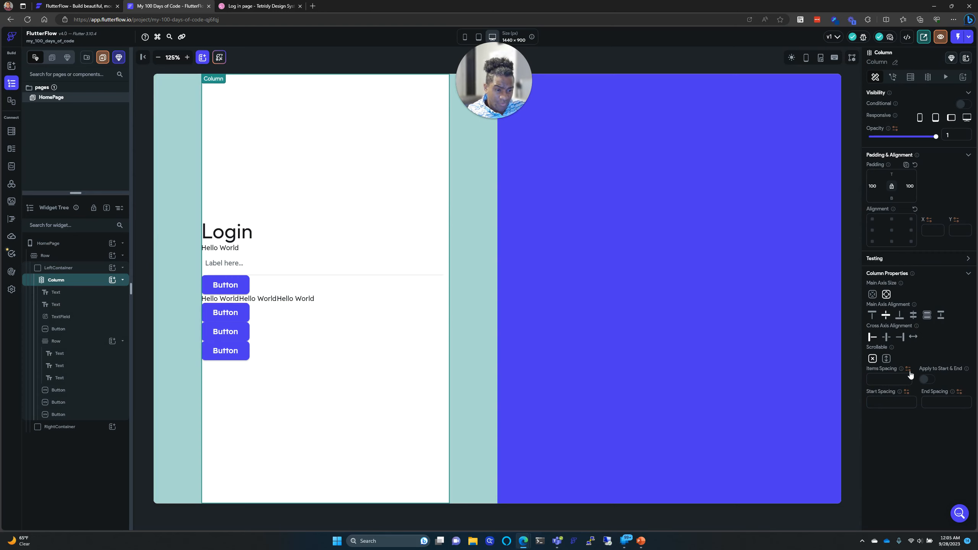
Step: Try 100 and 200 as the column's Items Spacing, clear it, then view the Dribbble reference
{"action": "mouse_move", "coordinate": [901, 370]}
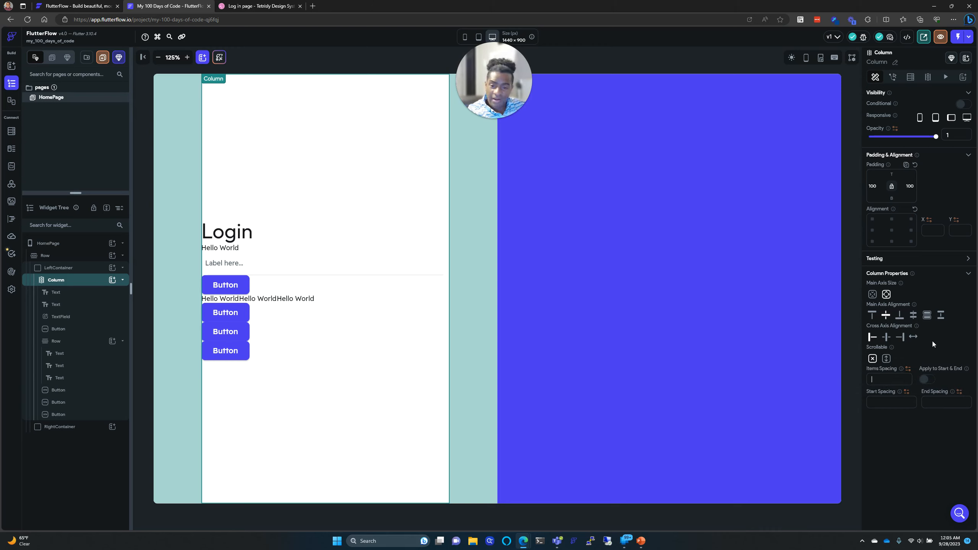
{"action": "type", "text": "100"}
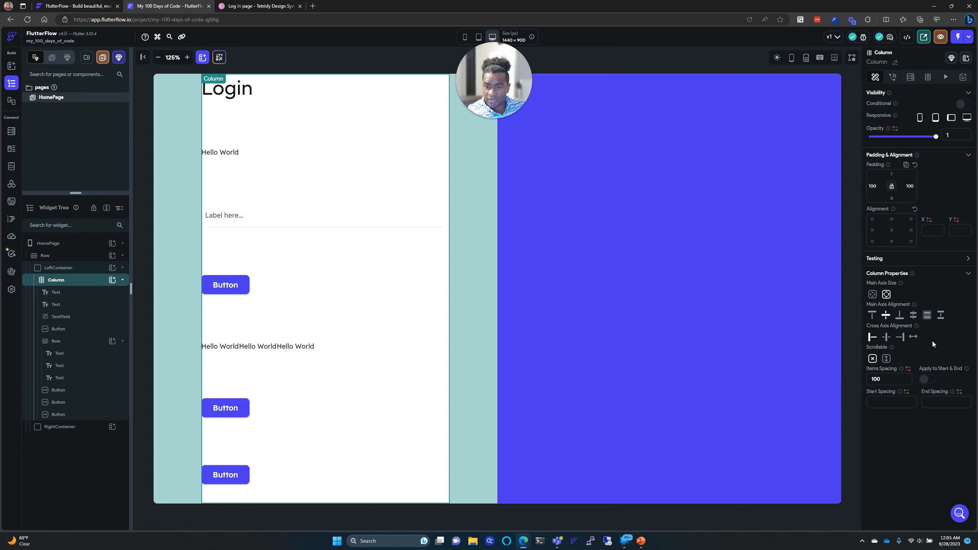
{"action": "double_click", "coordinate": [879, 378]}
{"action": "type", "text": "2"}
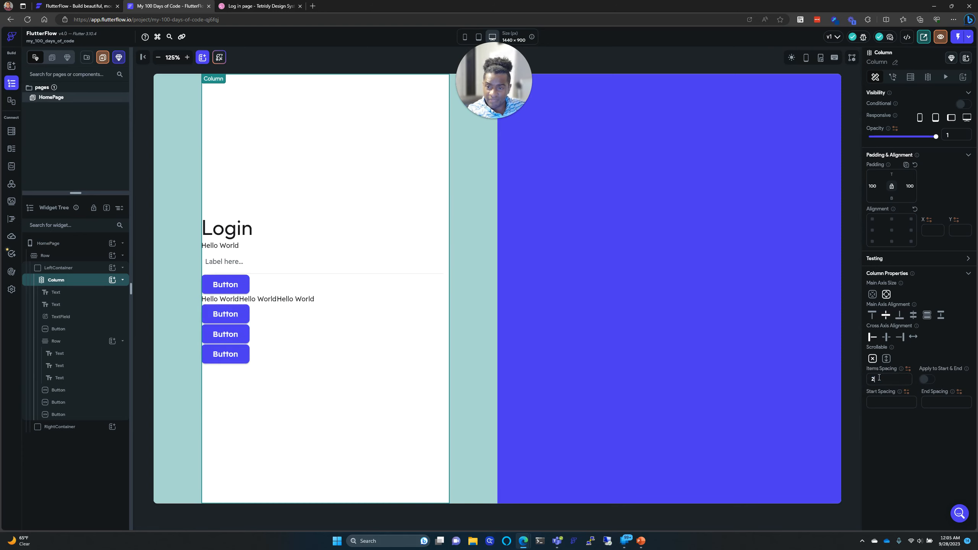
{"action": "type", "text": "0"}
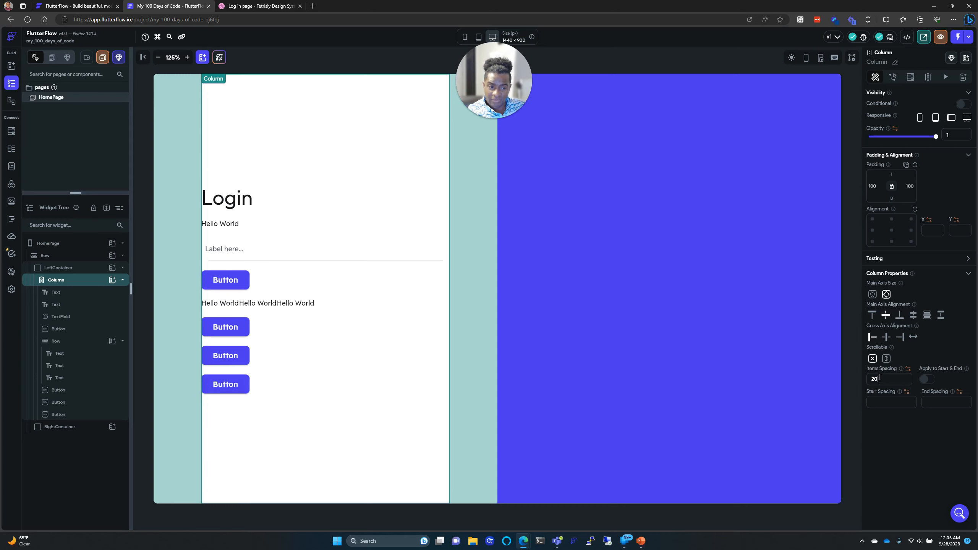
{"action": "type", "text": "0"}
{"action": "double_click", "coordinate": [878, 379]}
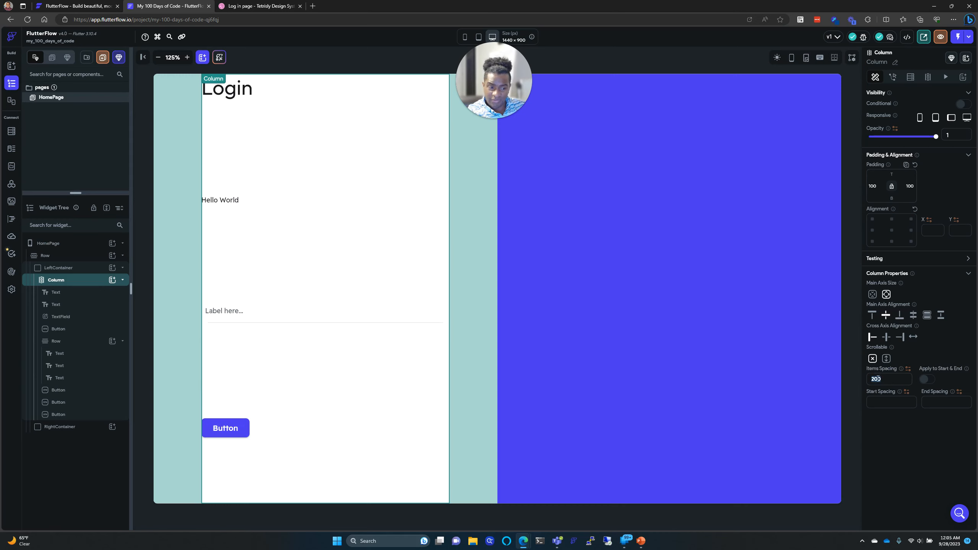
{"action": "key", "text": "BackSpace"}
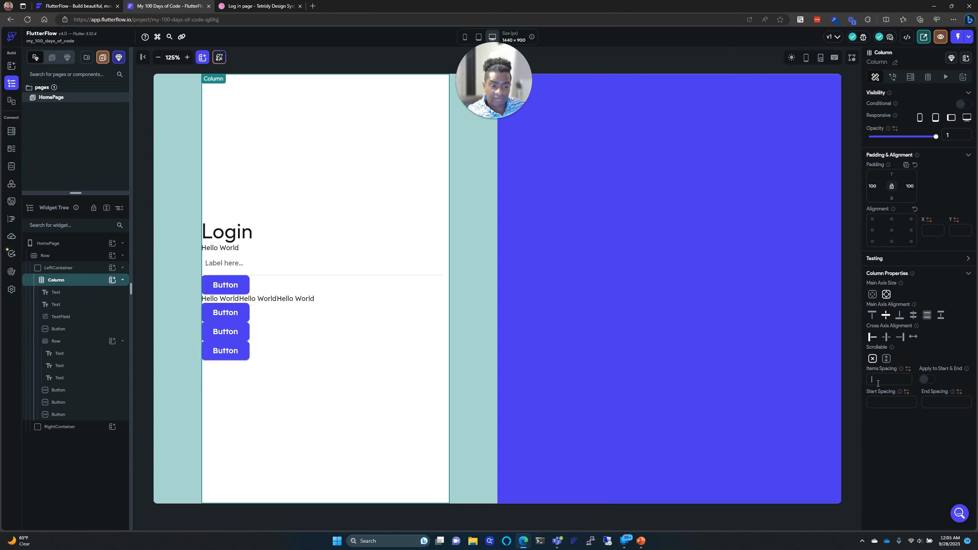
{"action": "left_click", "coordinate": [258, 5]}
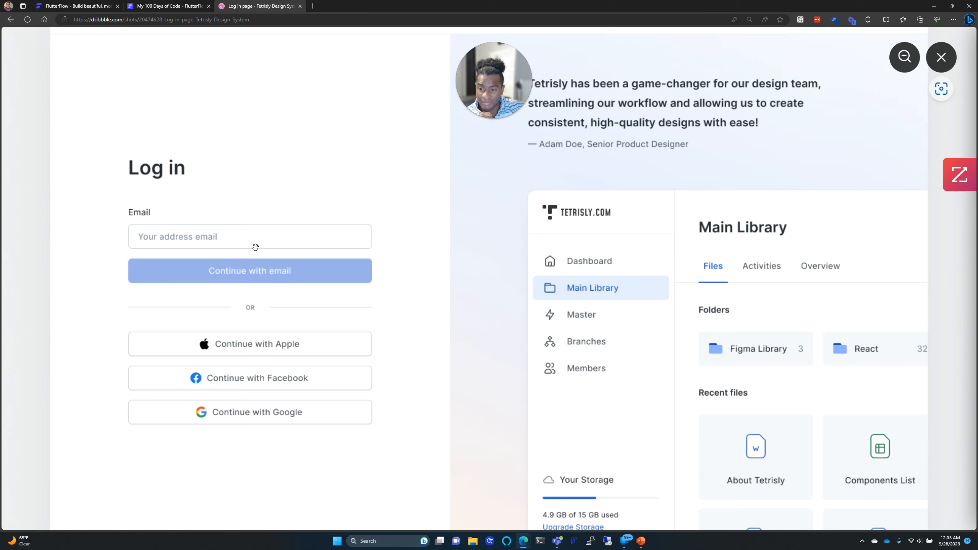
Step: Give the Hello World text below Login a top padding of 50
{"action": "left_click", "coordinate": [194, 3]}
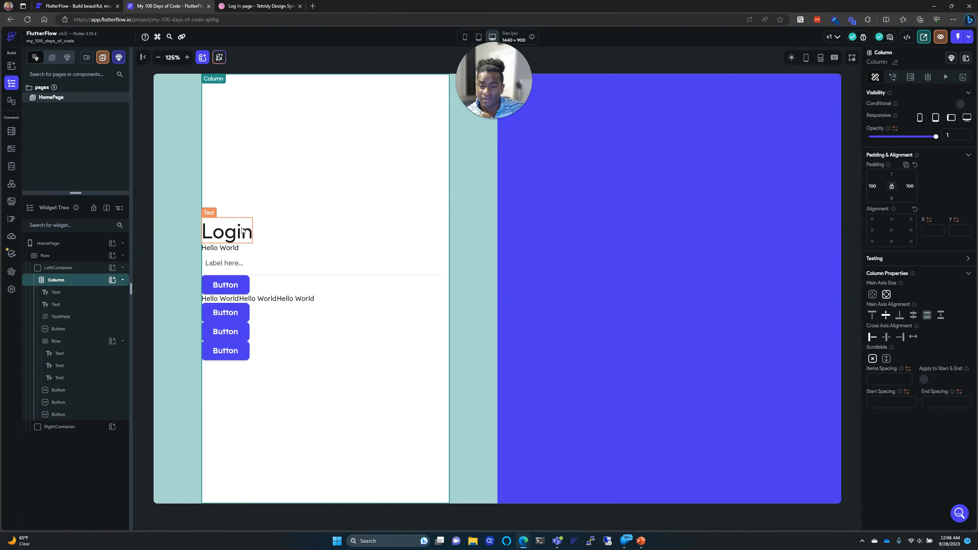
{"action": "left_click", "coordinate": [239, 248]}
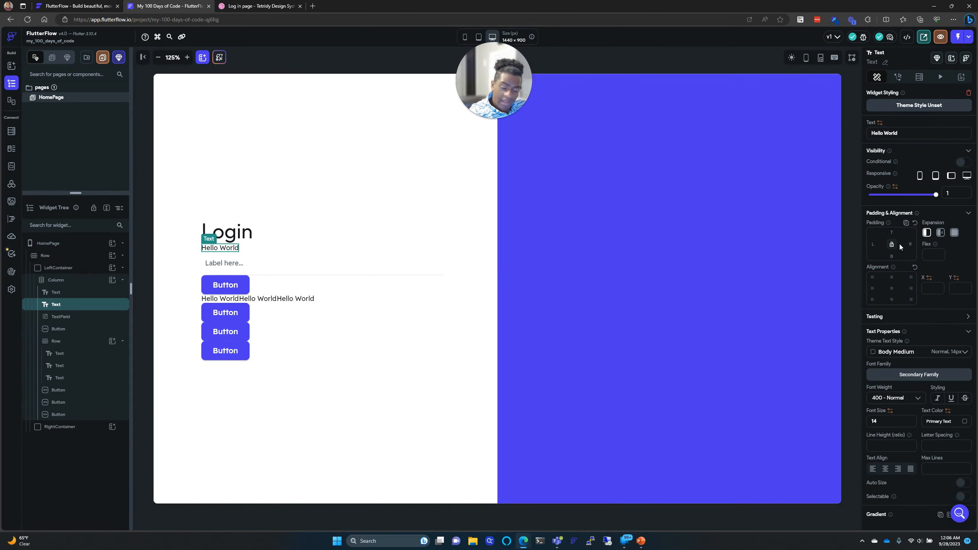
{"action": "type", "text": "20"}
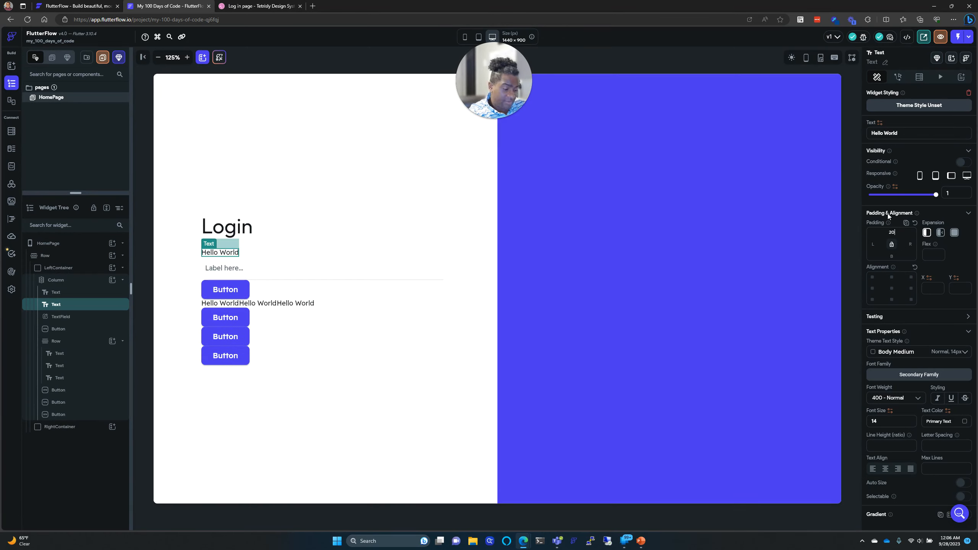
{"action": "key", "text": "BackSpace"}
{"action": "key", "text": "BackSpace"}
{"action": "type", "text": "50"}
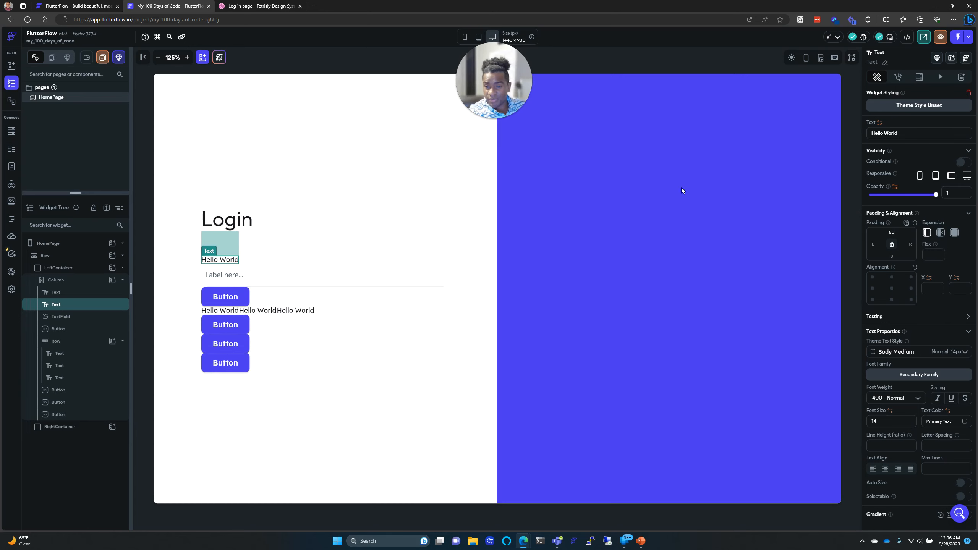
Step: Change that text's content to 'Email'
{"action": "left_click", "coordinate": [256, 5]}
{"action": "left_click", "coordinate": [186, 3]}
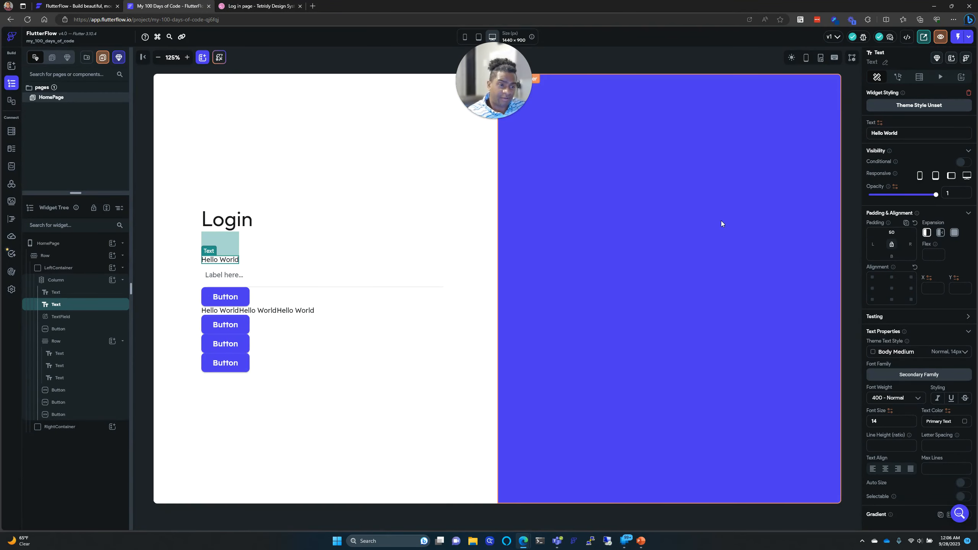
{"action": "triple_click", "coordinate": [906, 133]}
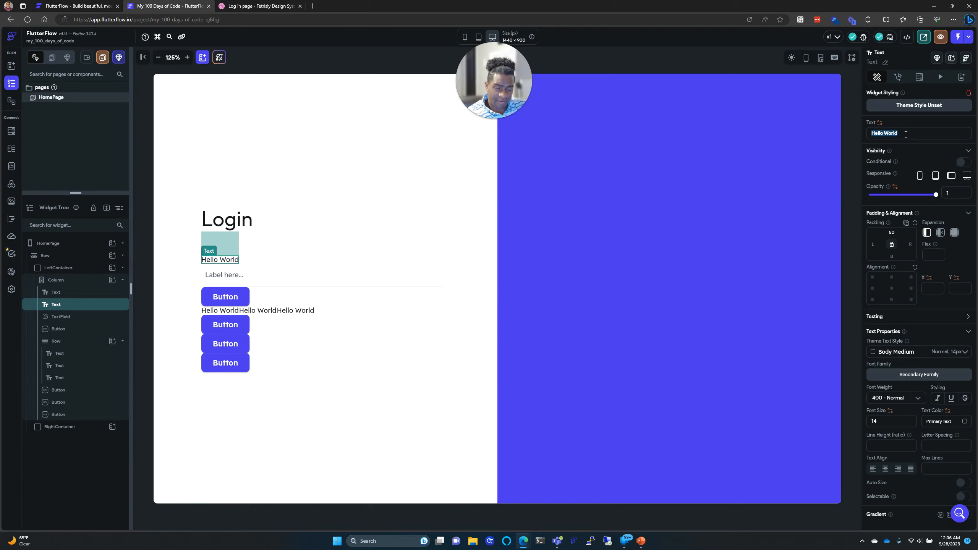
{"action": "type", "text": "Email"}
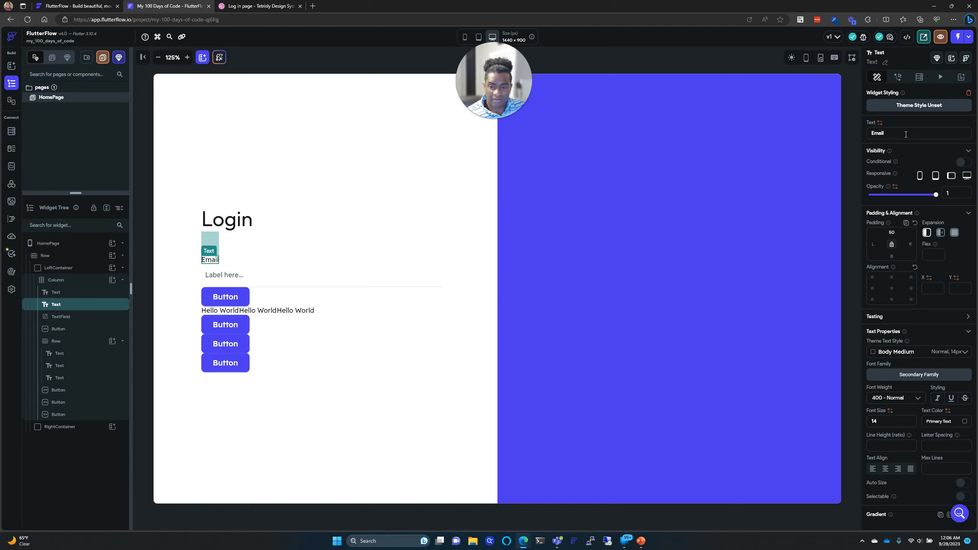
{"action": "left_click", "coordinate": [280, 281]}
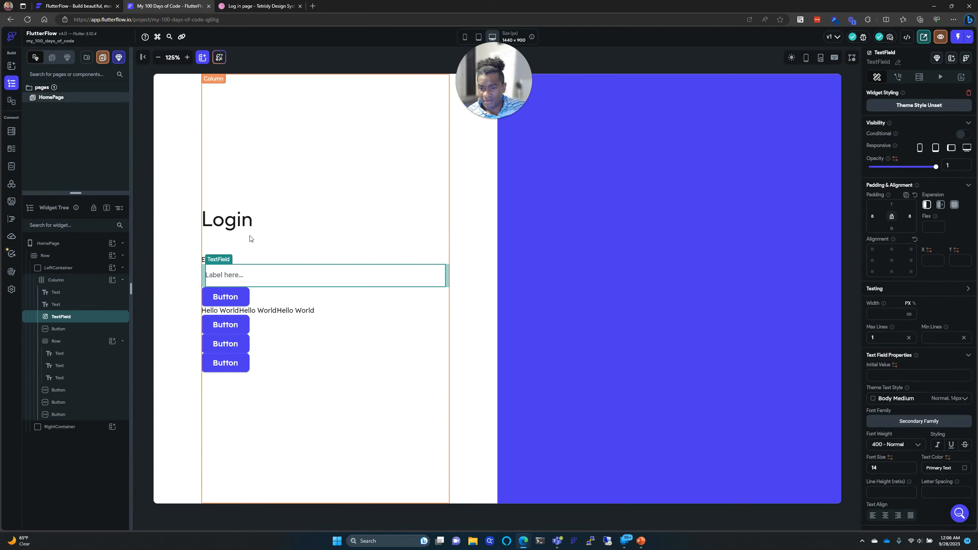
Step: Replace the text field's 'Label here...' label with 'Enter Email Address'
{"action": "left_click", "coordinate": [240, 8]}
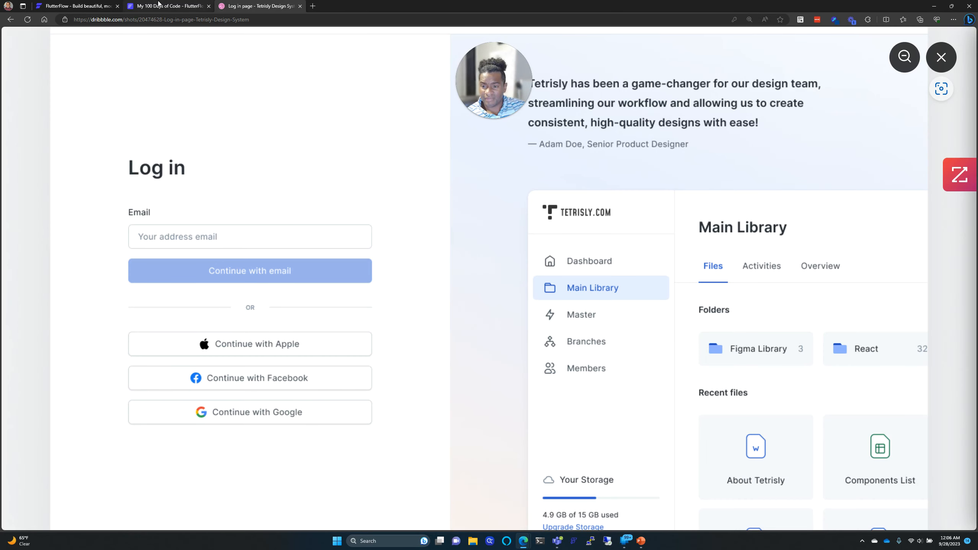
{"action": "mouse_move", "coordinate": [158, 3]}
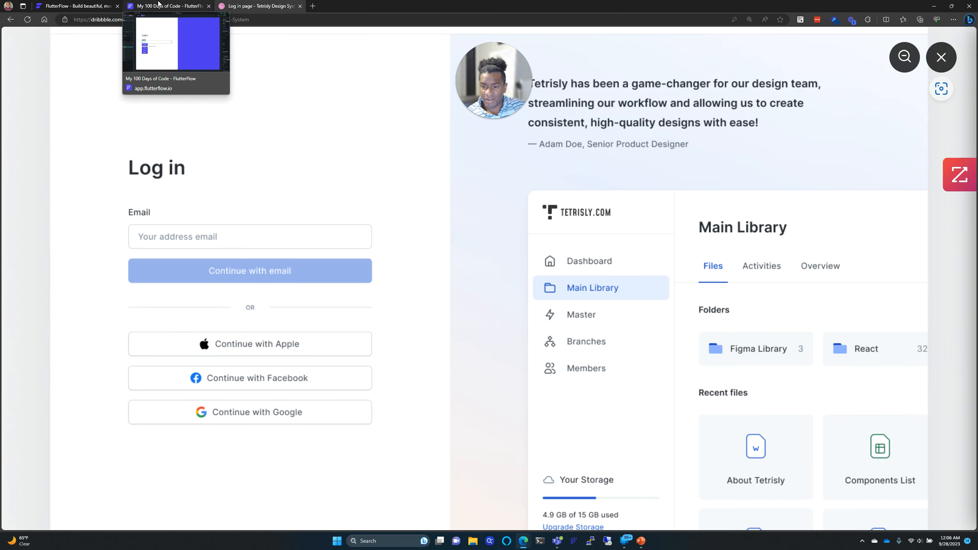
{"action": "left_click", "coordinate": [159, 3]}
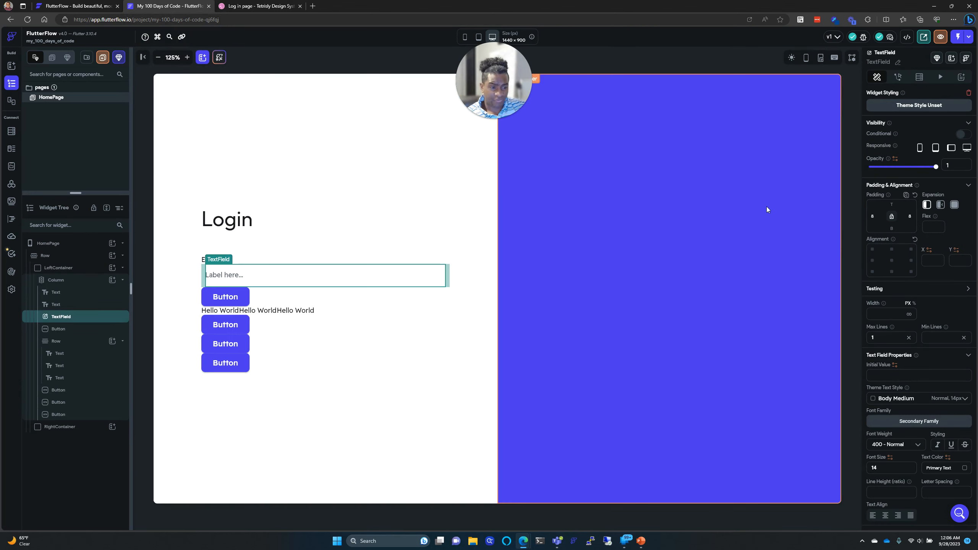
{"action": "scroll", "coordinate": [894, 270], "scroll_direction": "down", "scroll_amount": 3}
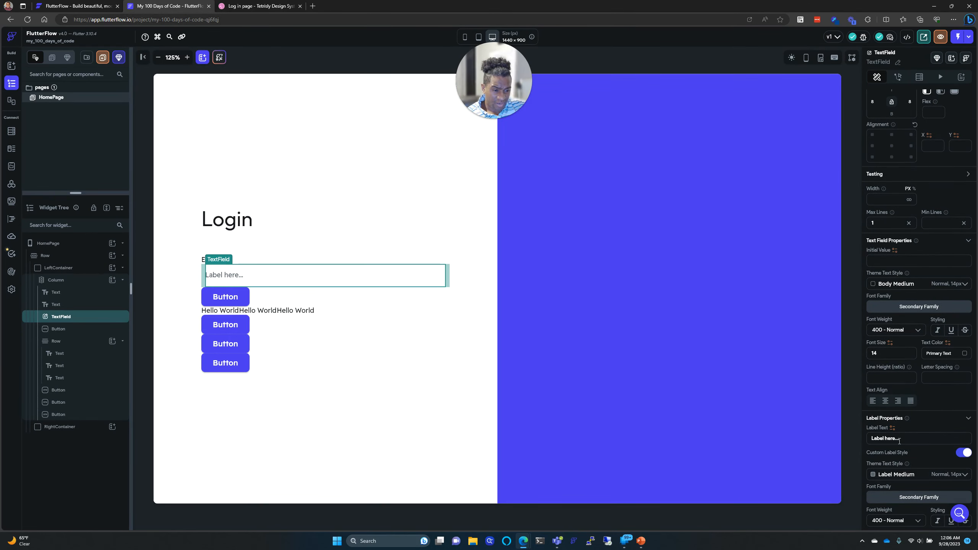
{"action": "left_click_drag", "start_coordinate": [895, 439], "coordinate": [867, 438]}
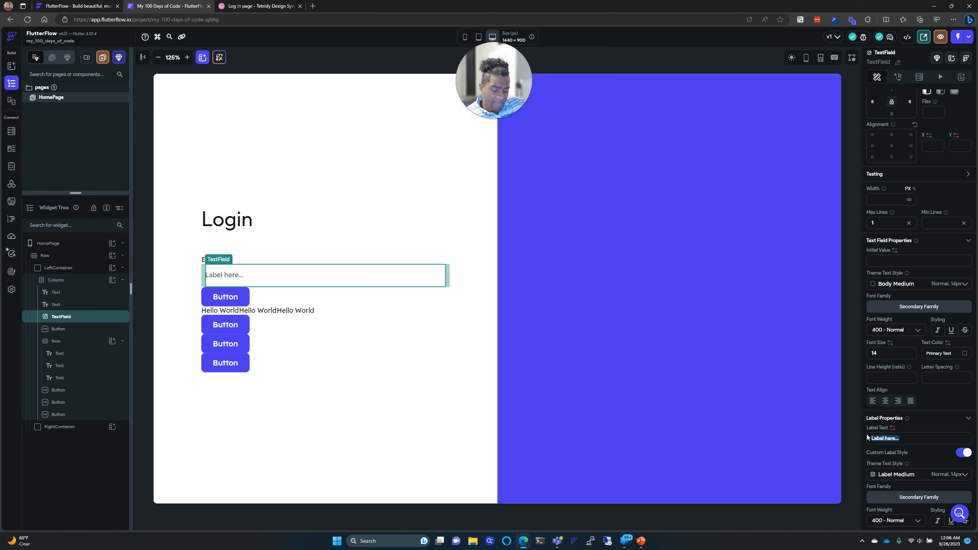
{"action": "type", "text": "Ent"}
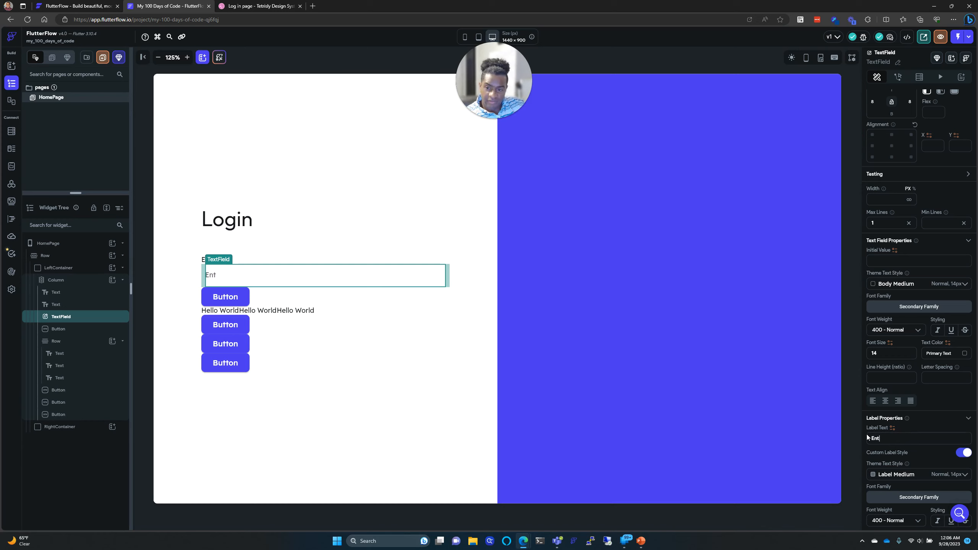
{"action": "type", "text": "er Email Address"}
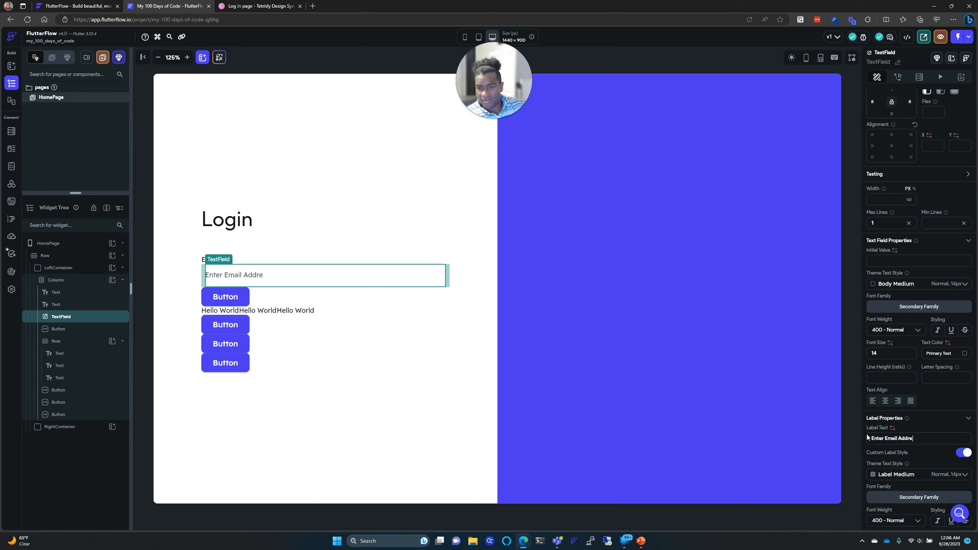
Step: Reword the field's label to 'Your Email Address'
{"action": "left_click", "coordinate": [231, 5]}
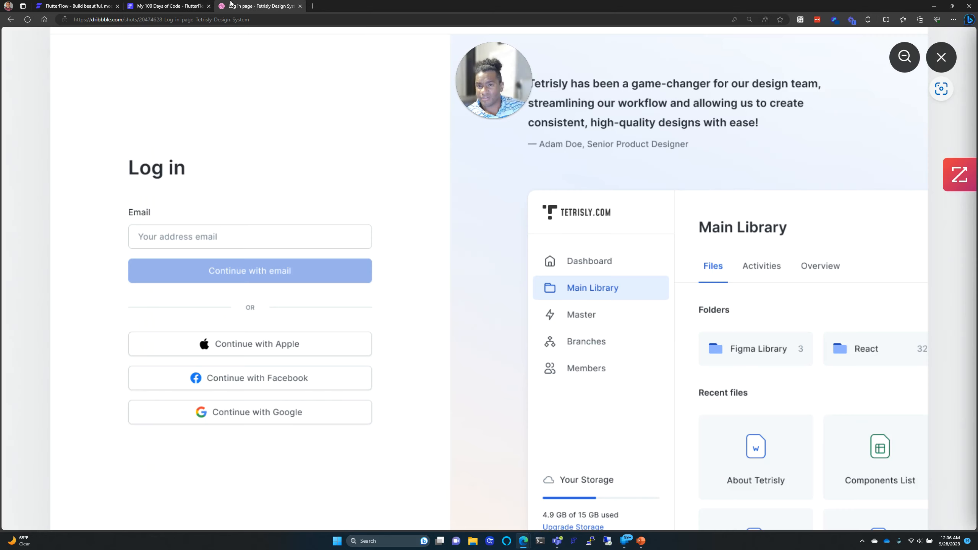
{"action": "left_click", "coordinate": [166, 5]}
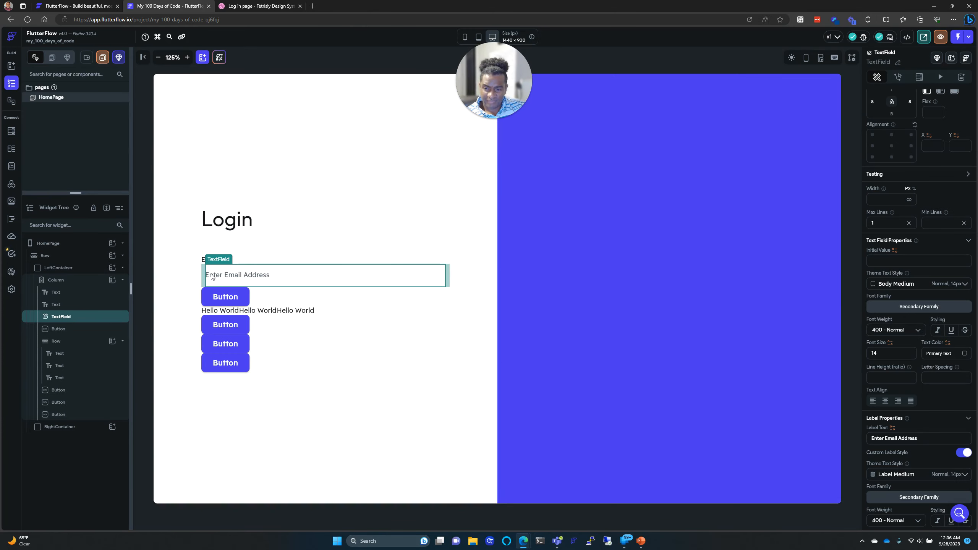
{"action": "left_click", "coordinate": [288, 351]}
{"action": "left_click", "coordinate": [268, 285]}
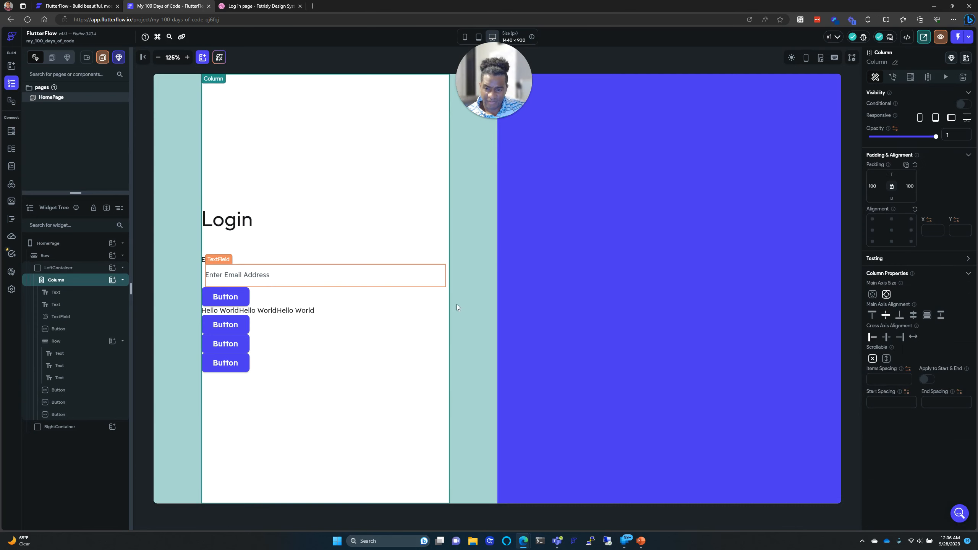
{"action": "scroll", "coordinate": [882, 399], "scroll_direction": "down", "scroll_amount": 2}
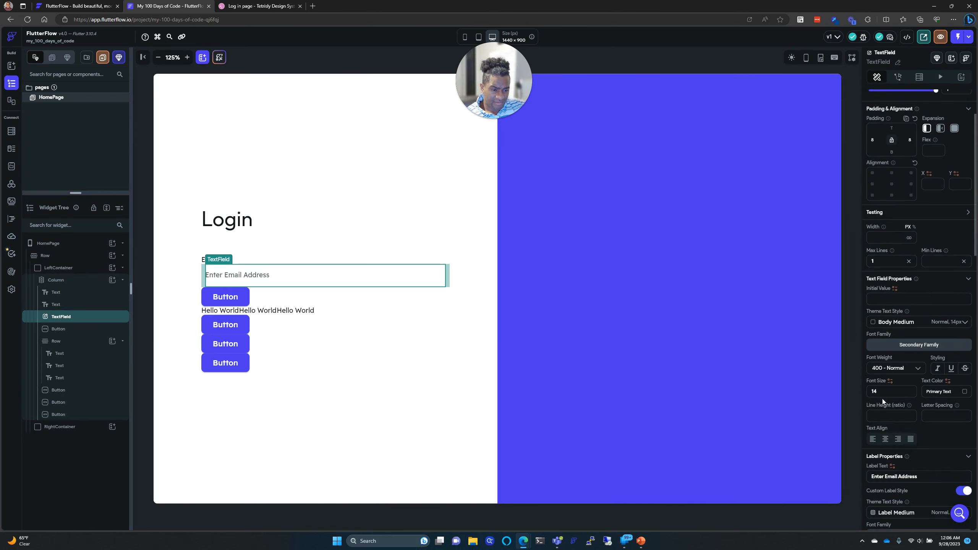
{"action": "double_click", "coordinate": [881, 477]}
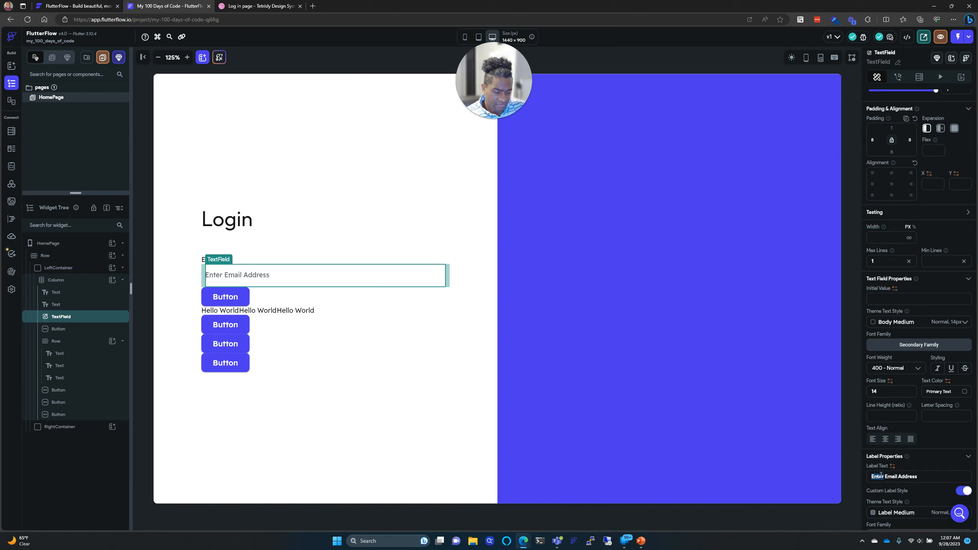
{"action": "type", "text": "You"}
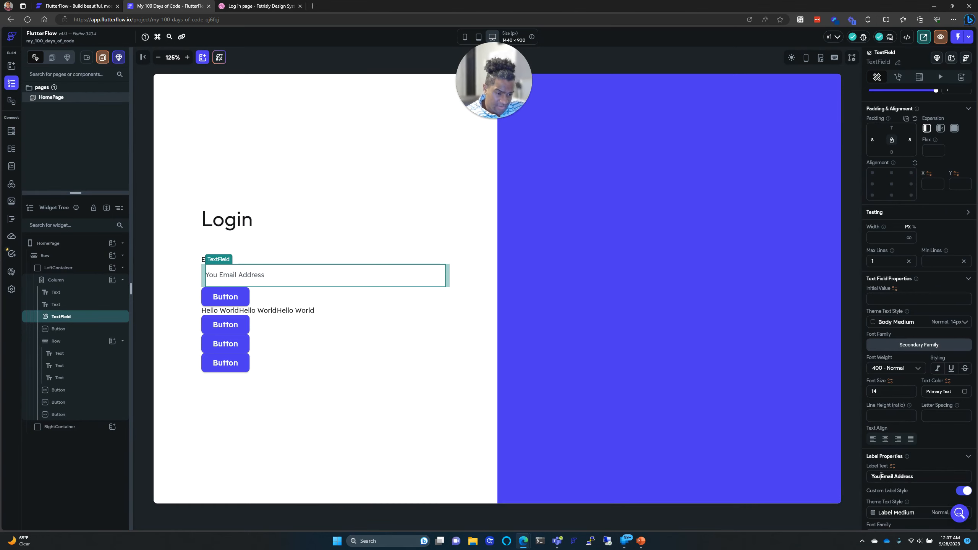
{"action": "type", "text": "r"}
{"action": "left_click", "coordinate": [424, 456]}
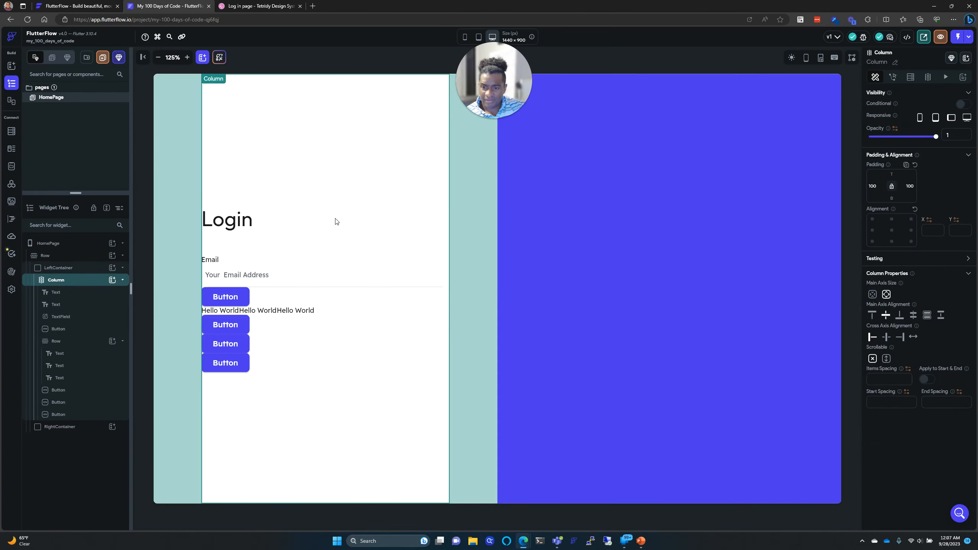
Step: Give the button below the email field a top padding of 10
{"action": "left_click", "coordinate": [216, 260]}
{"action": "left_click", "coordinate": [190, 196]}
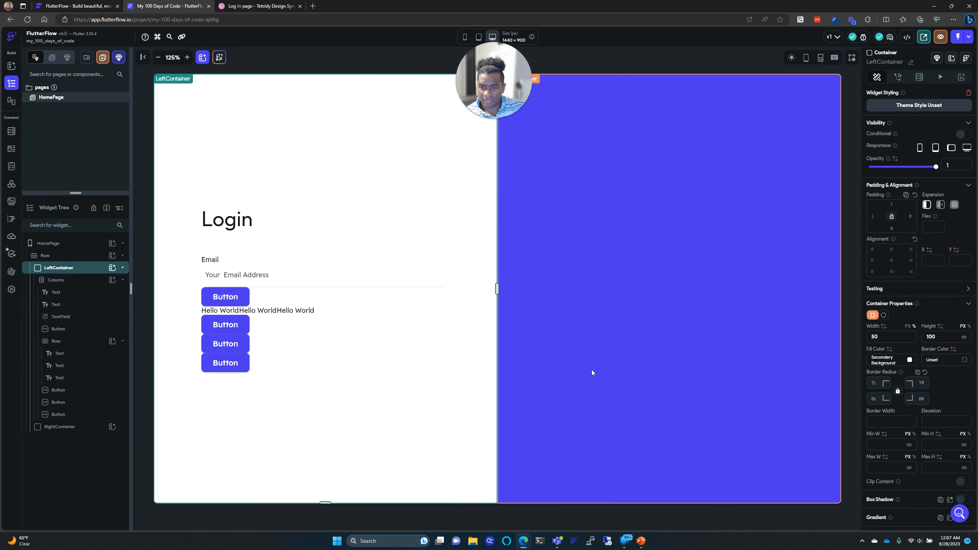
{"action": "left_click", "coordinate": [268, 6]}
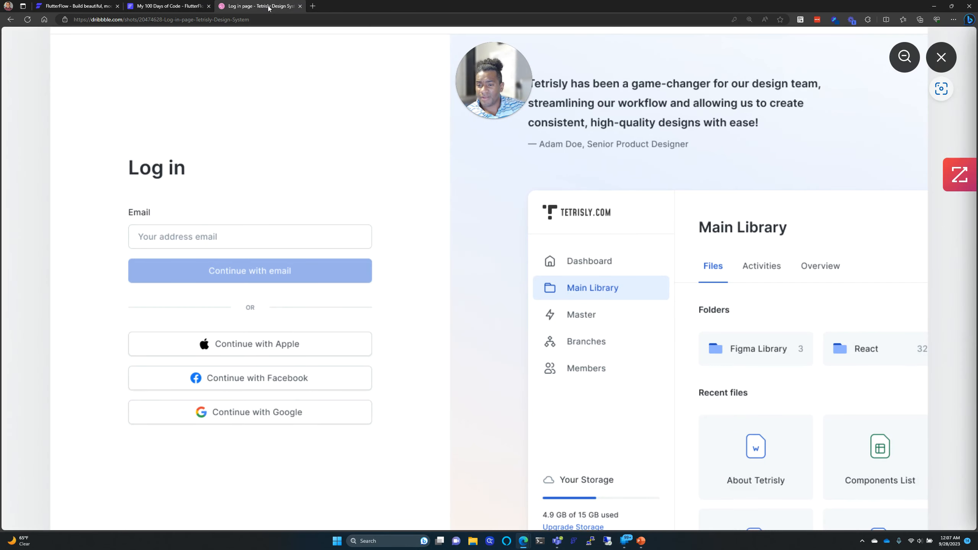
{"action": "left_click", "coordinate": [135, 6]}
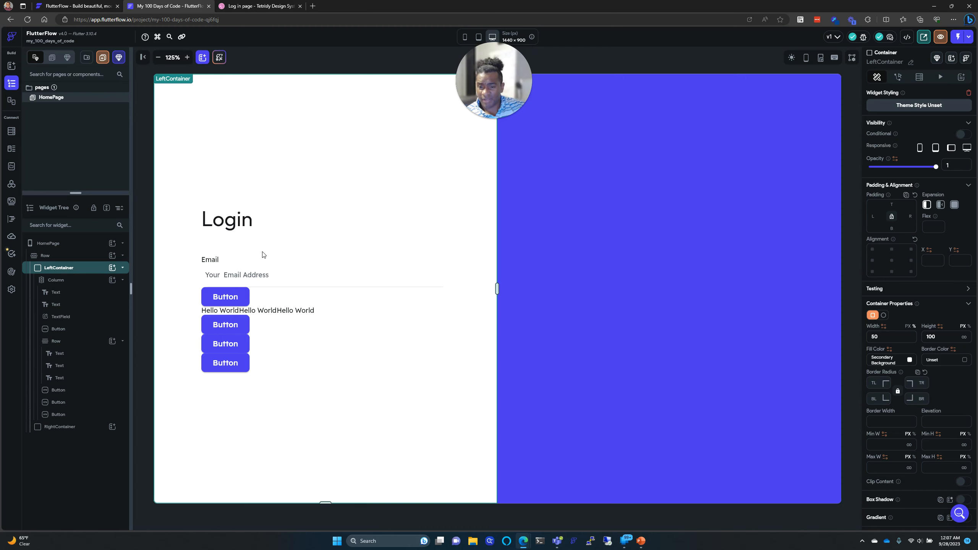
{"action": "left_click", "coordinate": [246, 300]}
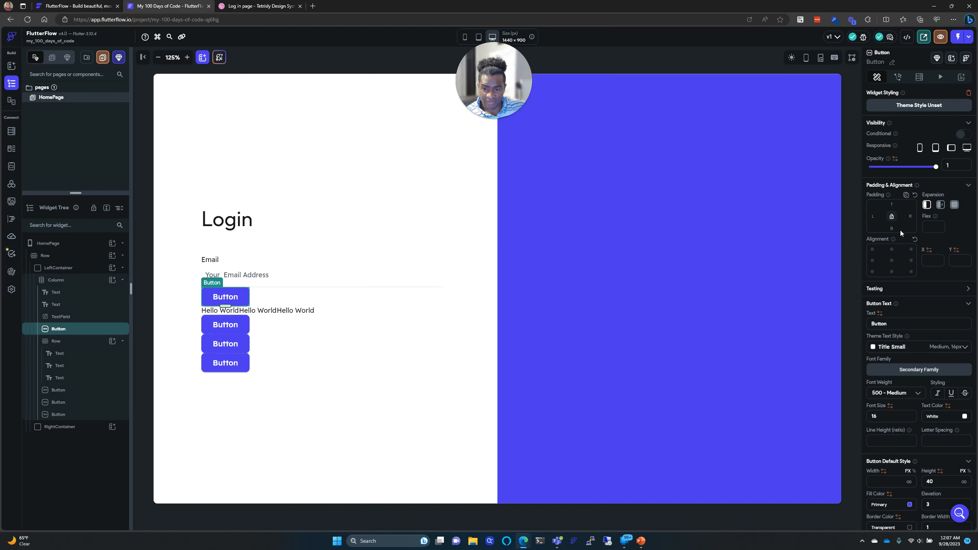
{"action": "type", "text": "10"}
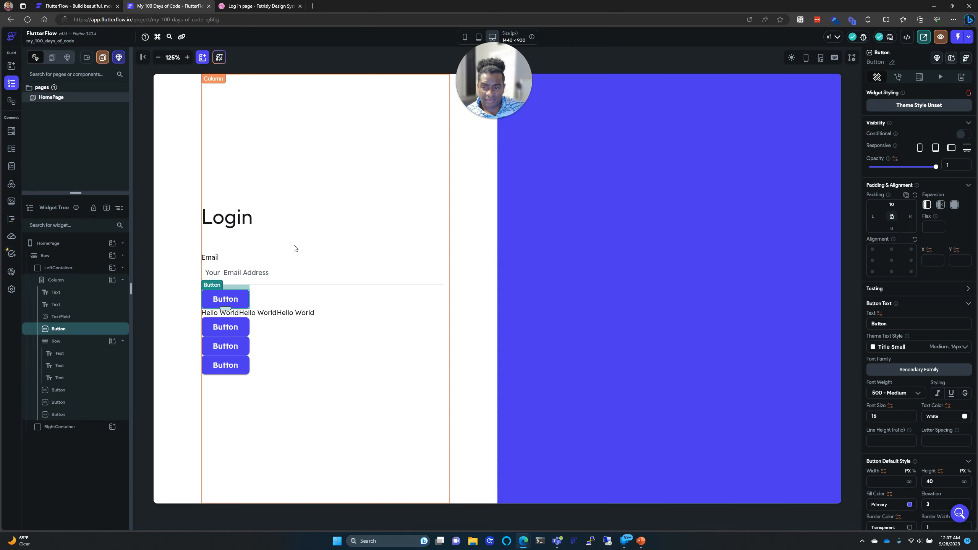
Step: Increase that button's top padding to 20
{"action": "left_click", "coordinate": [249, 250]}
{"action": "left_click", "coordinate": [213, 262]}
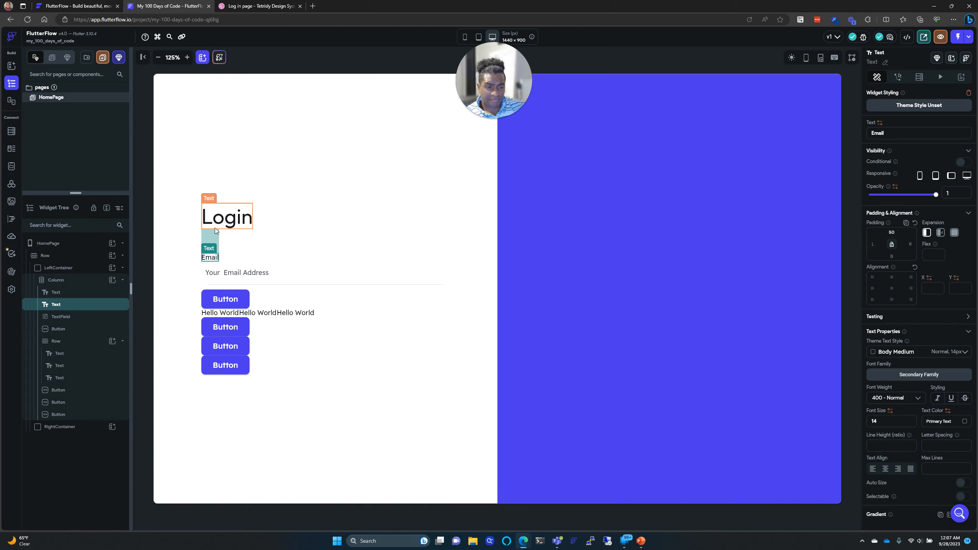
{"action": "left_click", "coordinate": [224, 298]}
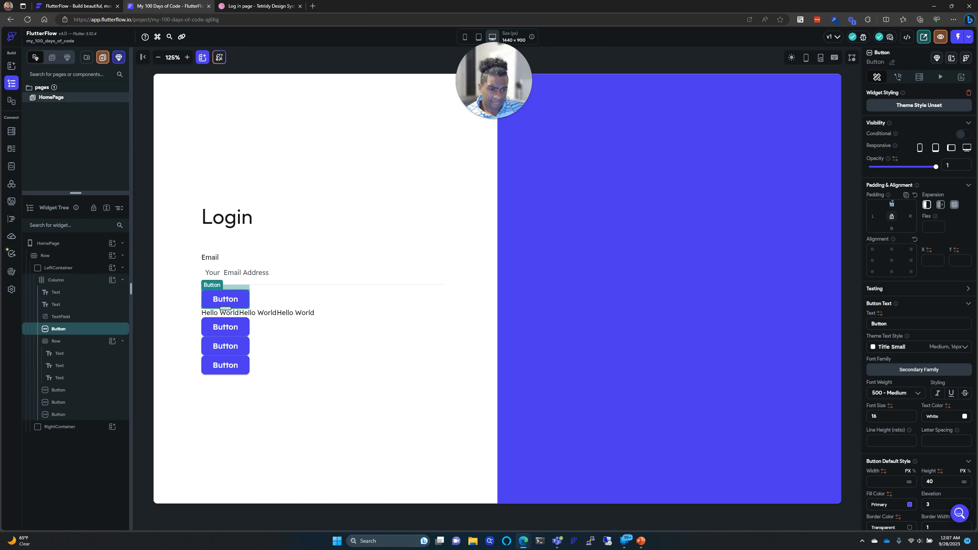
{"action": "type", "text": "2"}
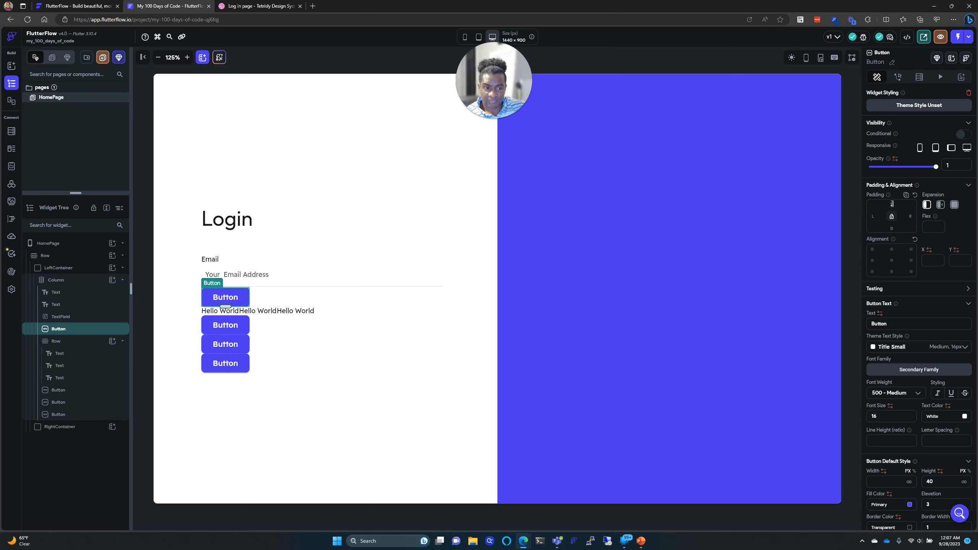
{"action": "type", "text": "0"}
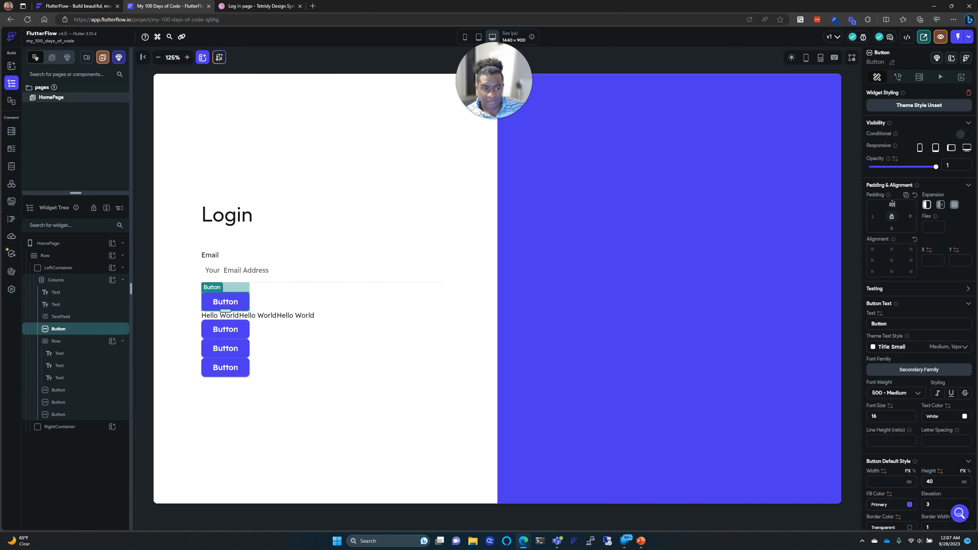
{"action": "left_click", "coordinate": [427, 317]}
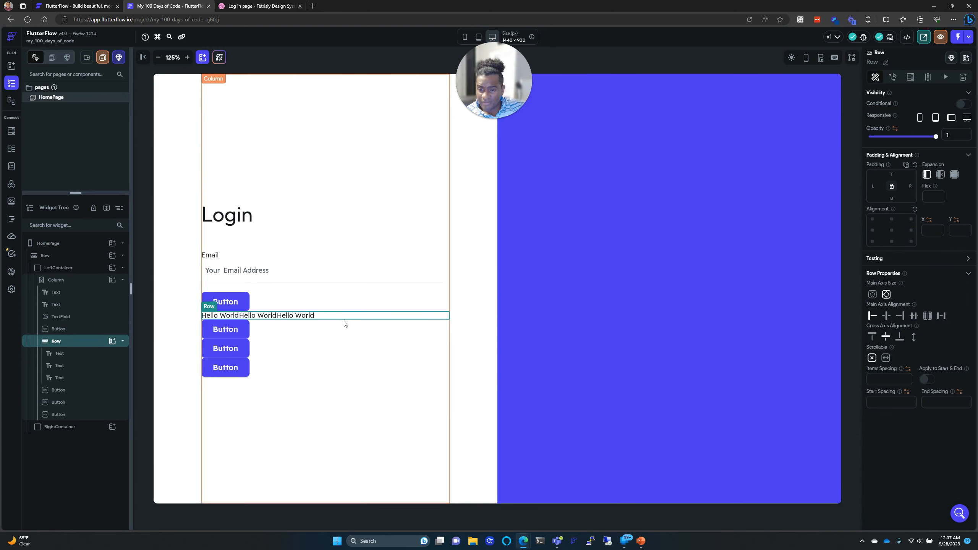
{"action": "left_click", "coordinate": [271, 290]}
{"action": "left_click", "coordinate": [272, 279]}
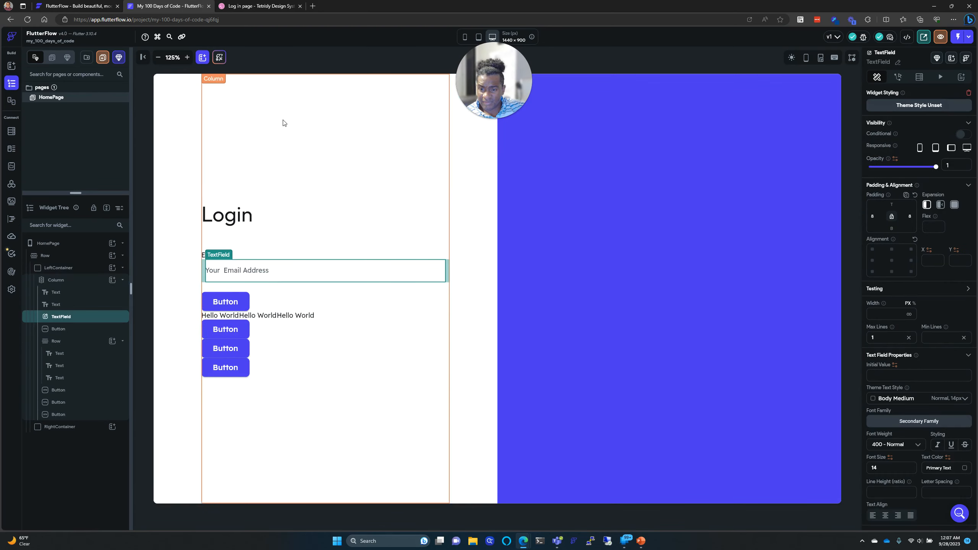
{"action": "left_click", "coordinate": [256, 6]}
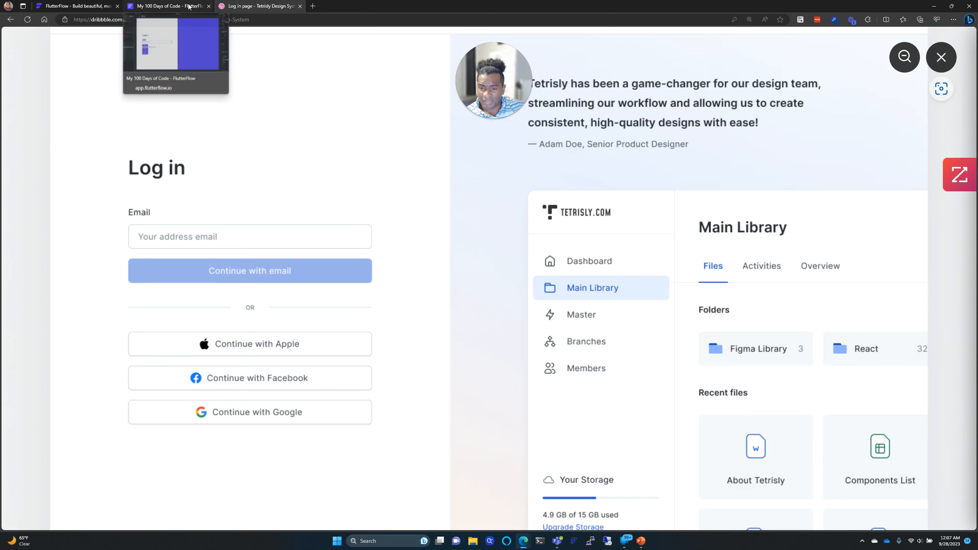
{"action": "left_click", "coordinate": [188, 7]}
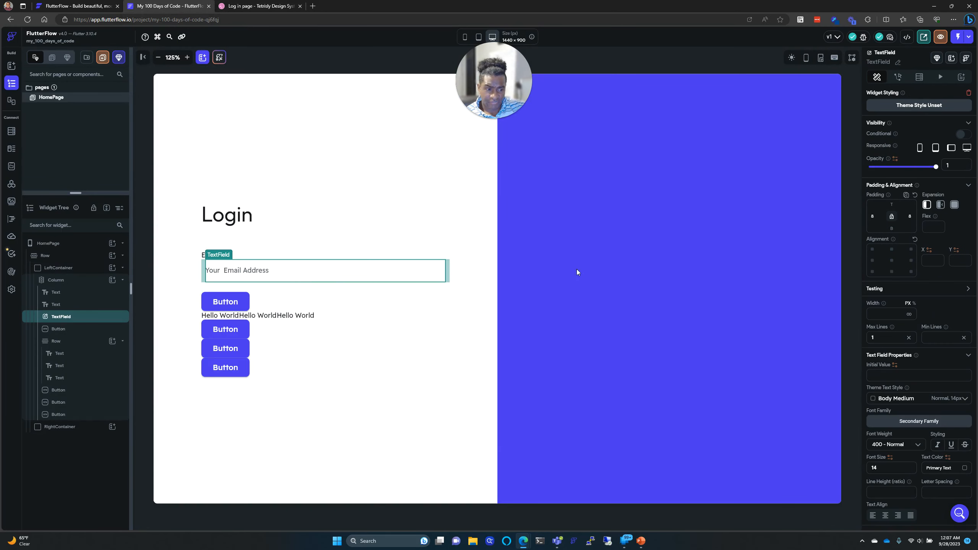
Step: Switch the email field's Input Border Type from Underline to Outline
{"action": "scroll", "coordinate": [919, 237], "scroll_direction": "down", "scroll_amount": 1}
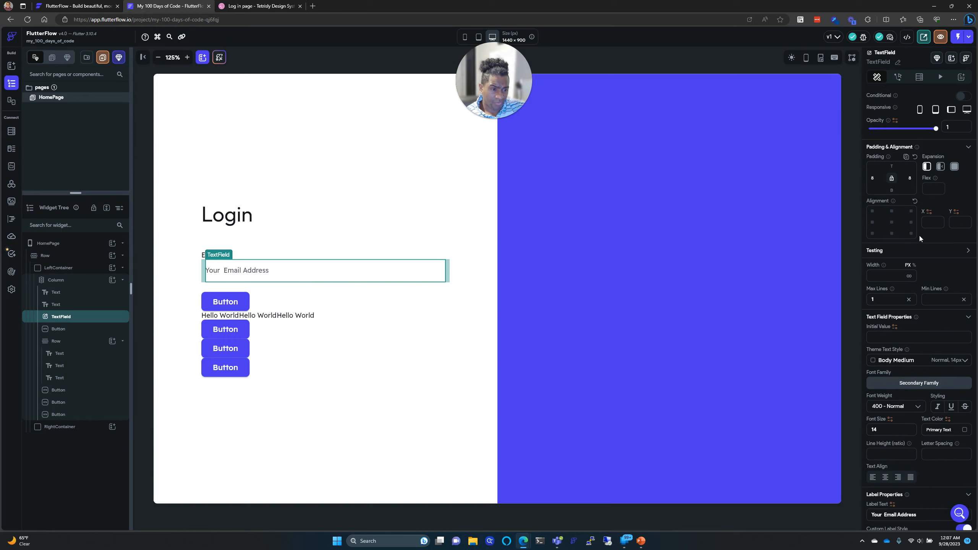
{"action": "scroll", "coordinate": [920, 237], "scroll_direction": "down", "scroll_amount": 3}
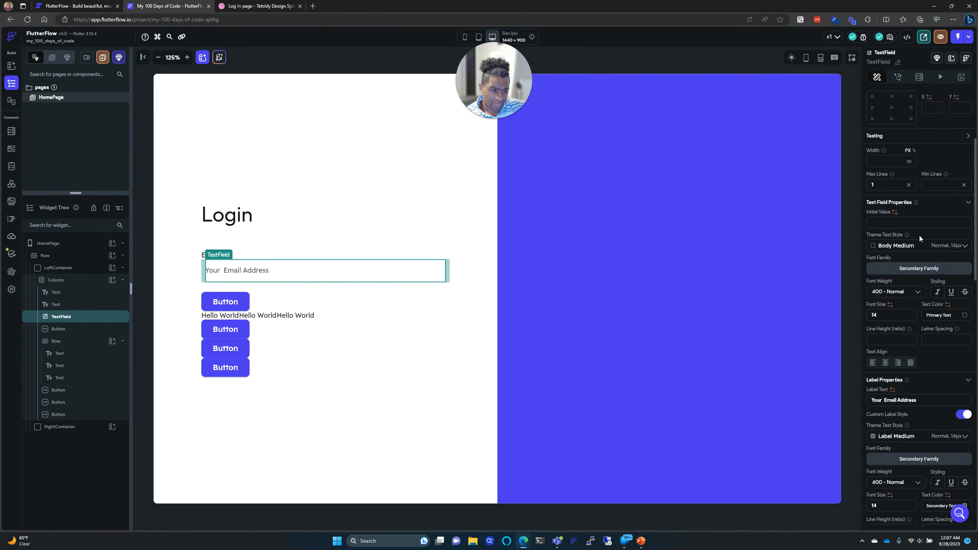
{"action": "scroll", "coordinate": [919, 236], "scroll_direction": "down", "scroll_amount": 5}
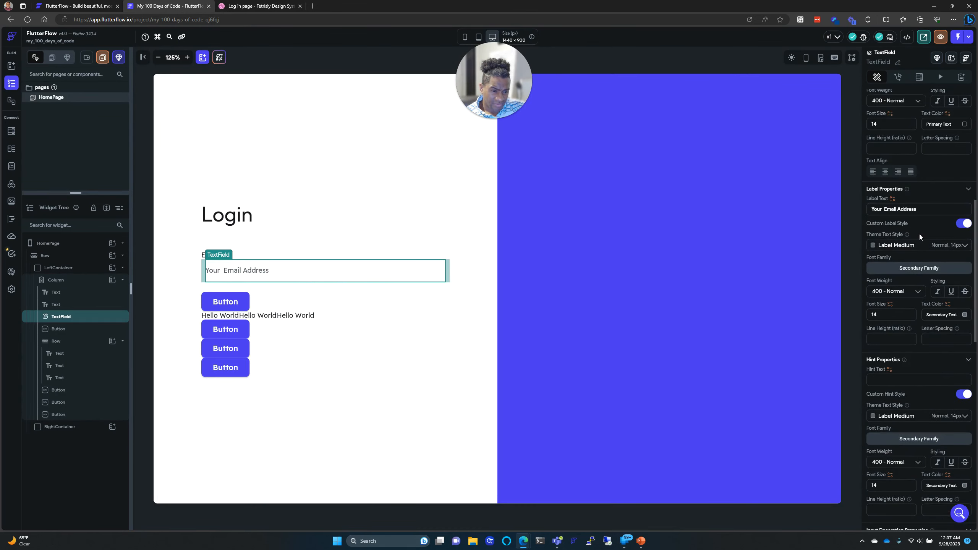
{"action": "scroll", "coordinate": [919, 234], "scroll_direction": "down", "scroll_amount": 2}
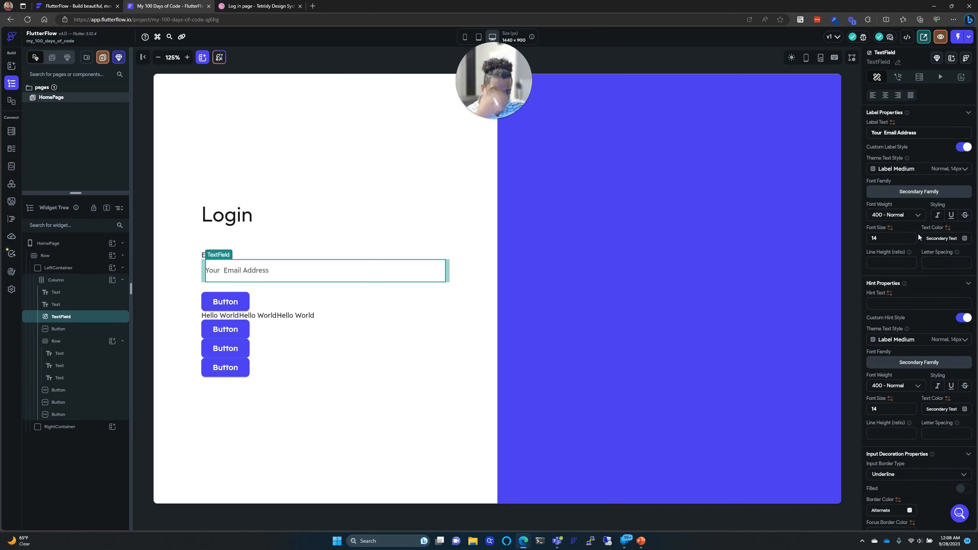
{"action": "scroll", "coordinate": [918, 234], "scroll_direction": "down", "scroll_amount": 4}
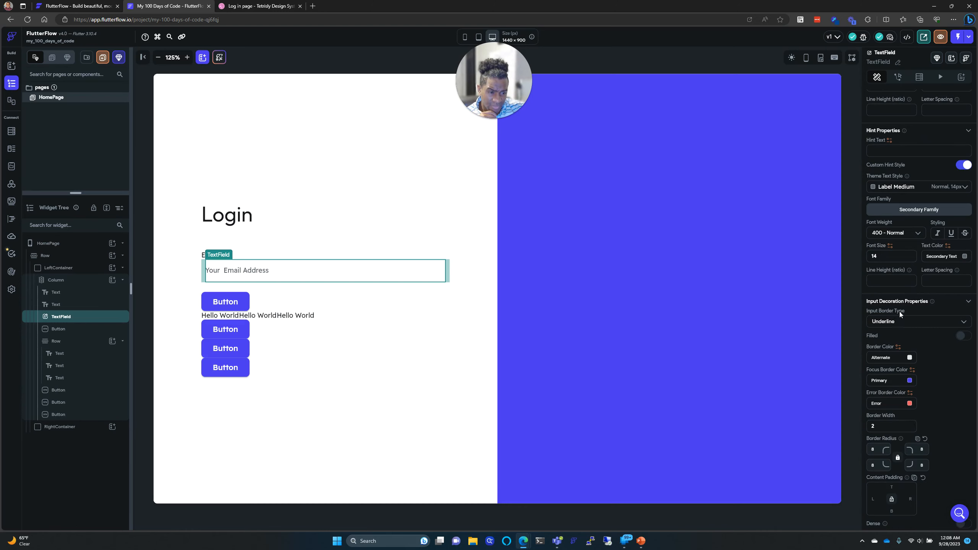
{"action": "left_click", "coordinate": [903, 321]}
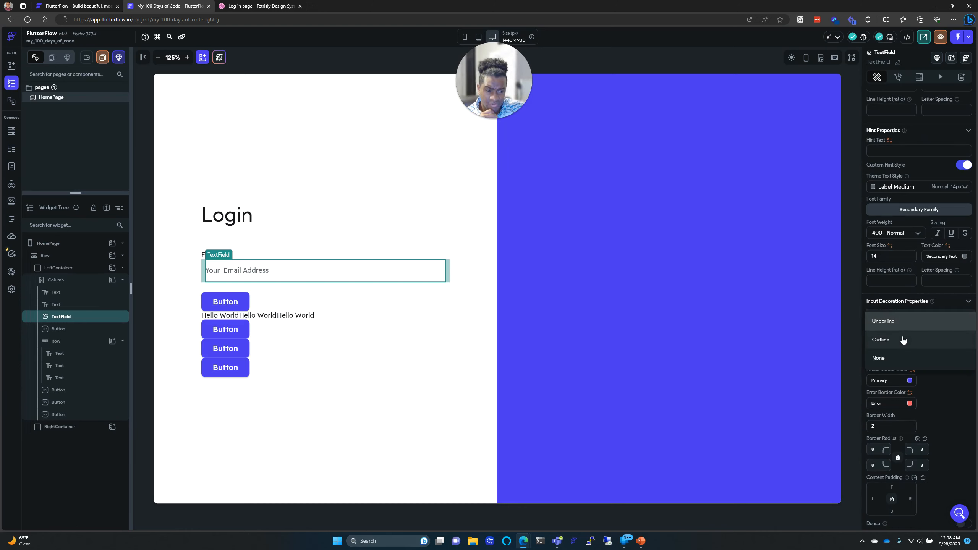
{"action": "left_click", "coordinate": [901, 338]}
{"action": "left_click", "coordinate": [326, 456]}
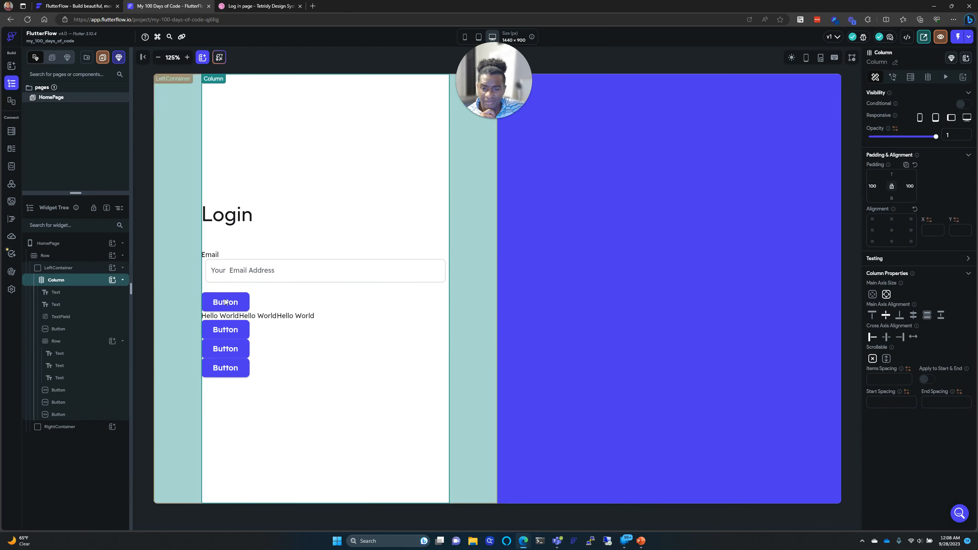
Step: Set the Email text field's input border type to none
{"action": "left_click", "coordinate": [345, 273]}
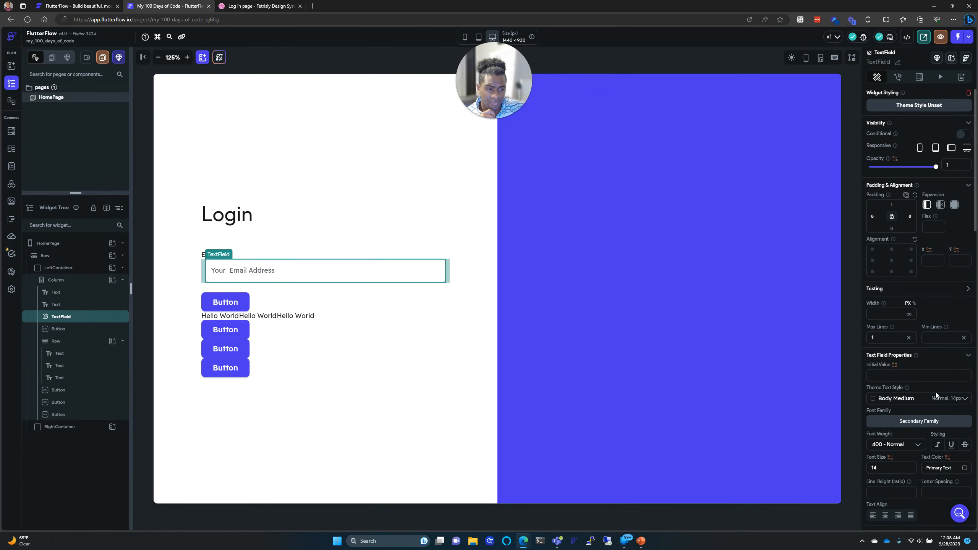
{"action": "scroll", "coordinate": [933, 393], "scroll_direction": "down", "scroll_amount": 9}
{"action": "scroll", "coordinate": [932, 396], "scroll_direction": "down", "scroll_amount": 8}
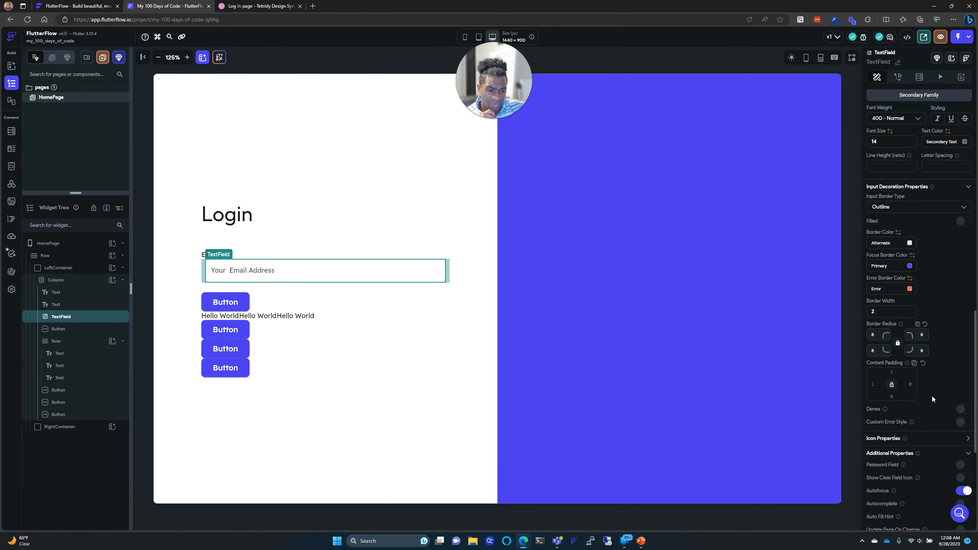
{"action": "left_click", "coordinate": [906, 214]}
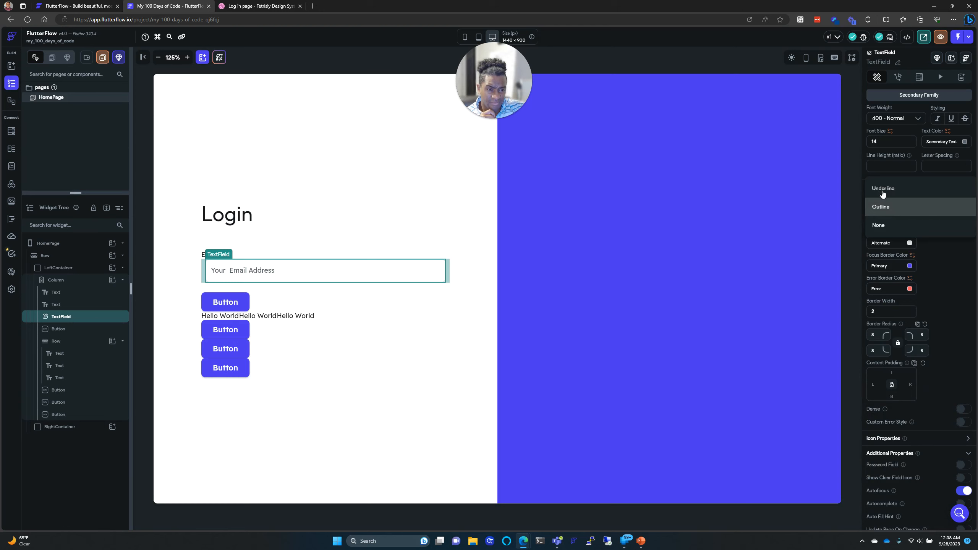
{"action": "left_click", "coordinate": [892, 226]}
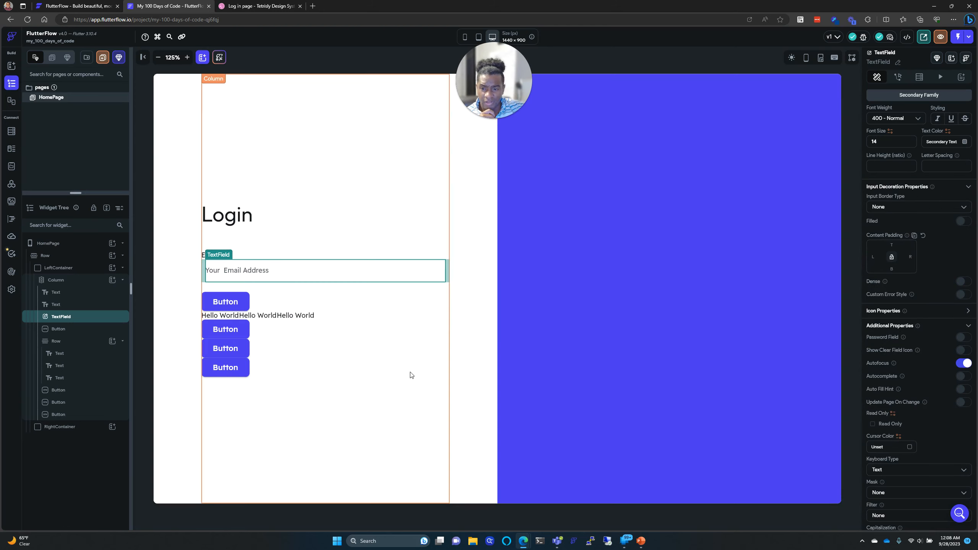
{"action": "left_click", "coordinate": [404, 399]}
Step: Give the Email text field an Outline border after briefly trying Underline
{"action": "left_click", "coordinate": [335, 280]}
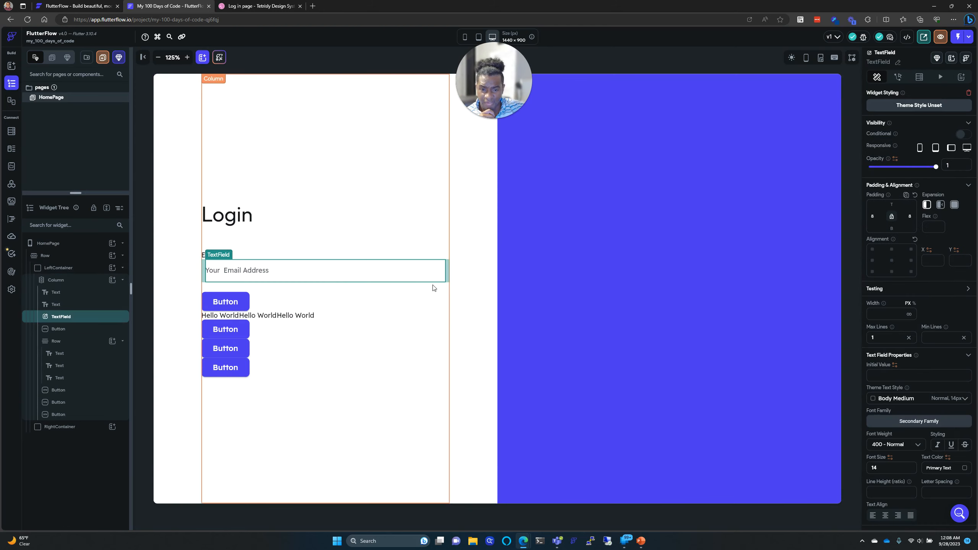
{"action": "scroll", "coordinate": [904, 228], "scroll_direction": "down", "scroll_amount": 10}
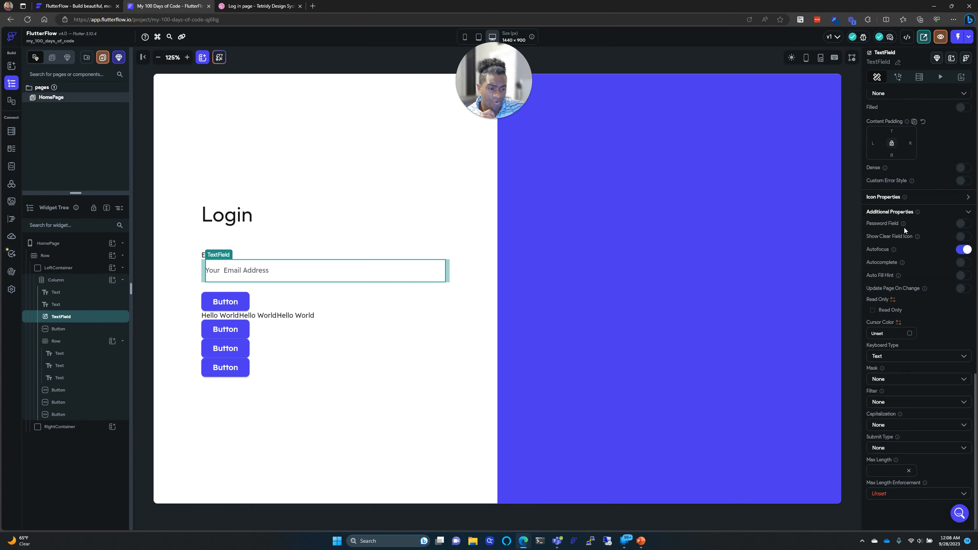
{"action": "scroll", "coordinate": [901, 218], "scroll_direction": "up", "scroll_amount": 3}
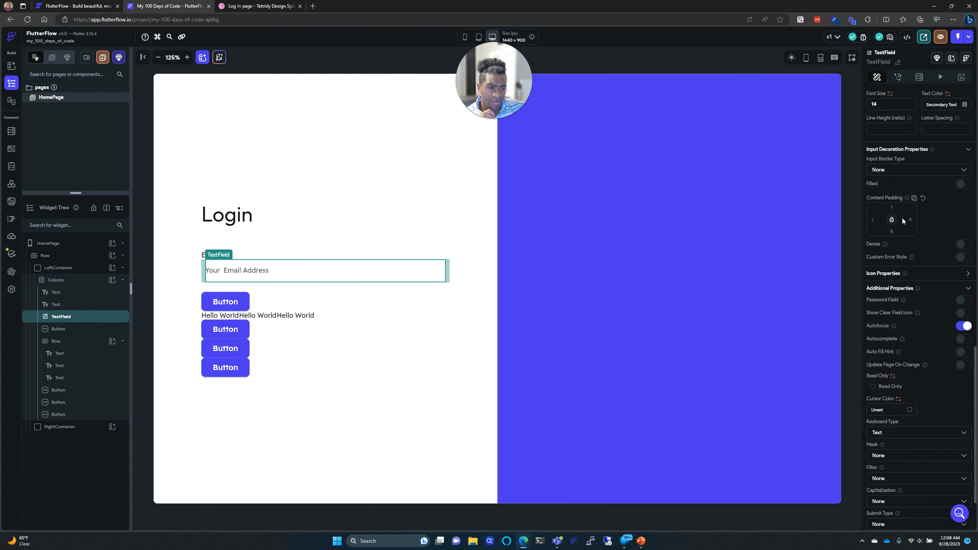
{"action": "left_click", "coordinate": [905, 173]}
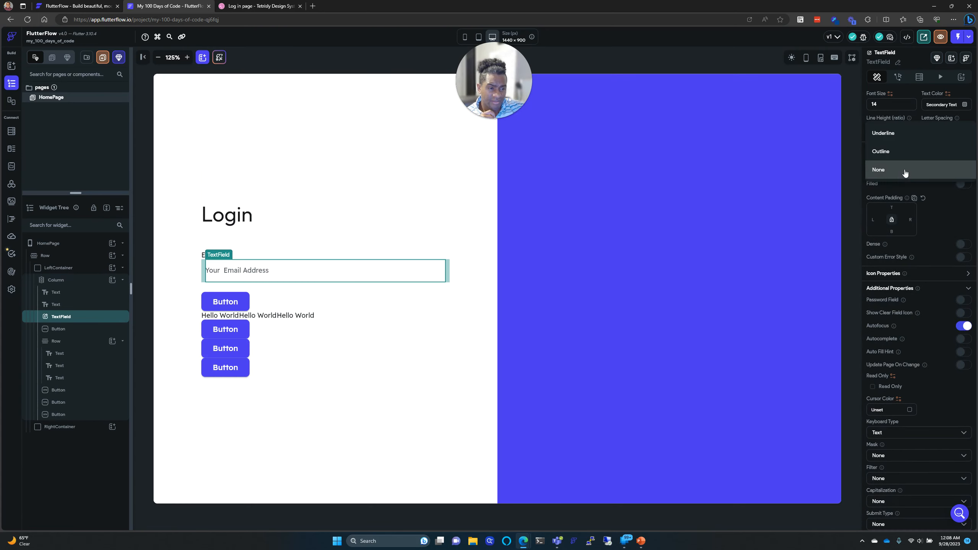
{"action": "left_click", "coordinate": [897, 134]}
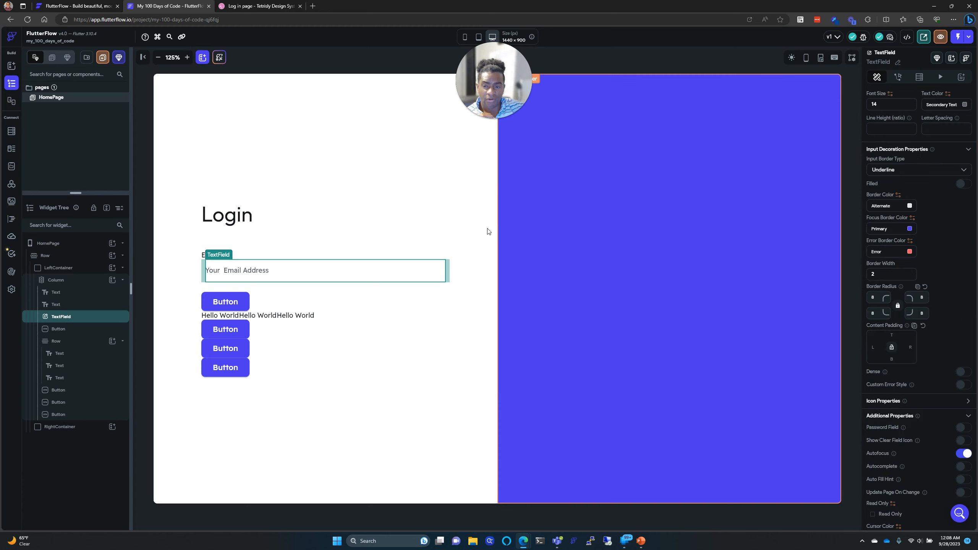
{"action": "left_click", "coordinate": [897, 170]}
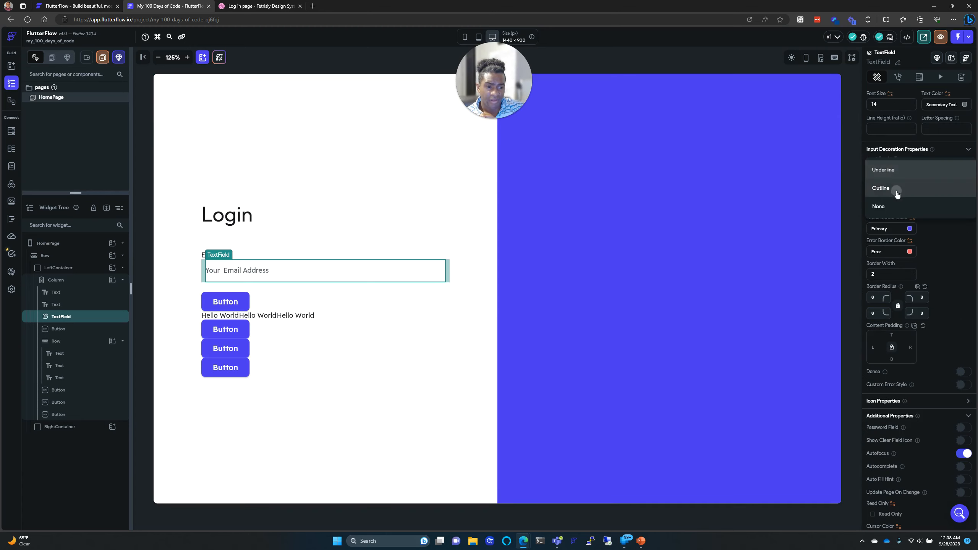
{"action": "left_click", "coordinate": [895, 191]}
{"action": "left_click", "coordinate": [466, 390]}
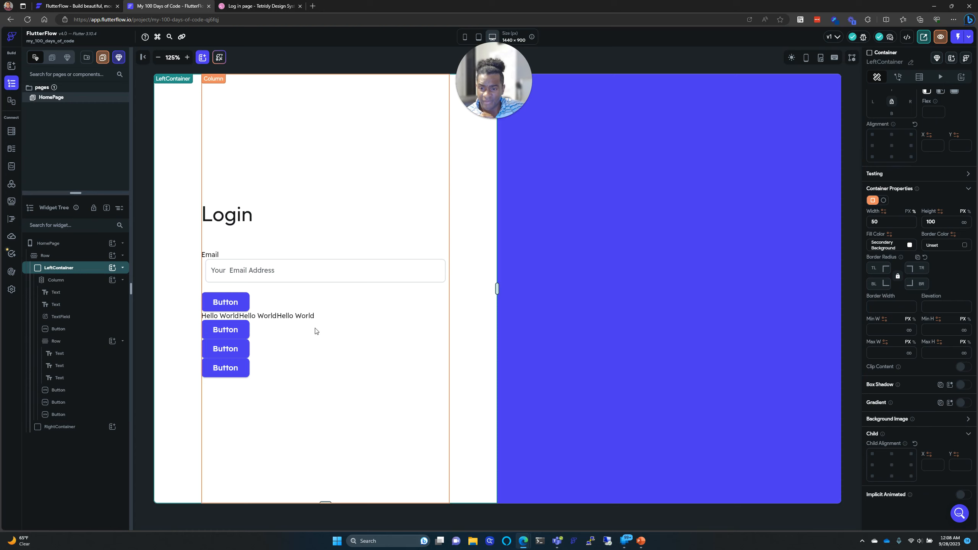
{"action": "left_click", "coordinate": [248, 272]}
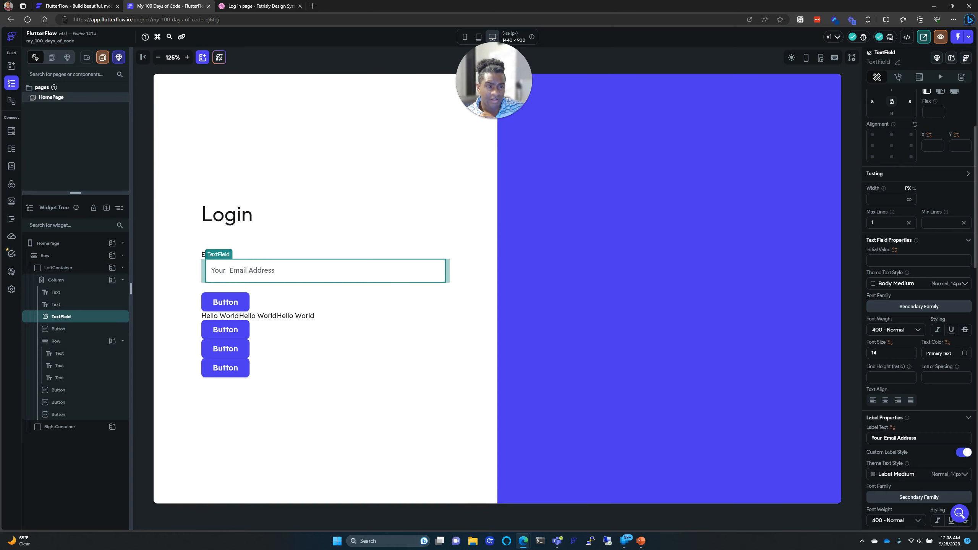
Step: Clear the Email field's left and right padding values of 8
{"action": "scroll", "coordinate": [955, 198], "scroll_direction": "up", "scroll_amount": 3}
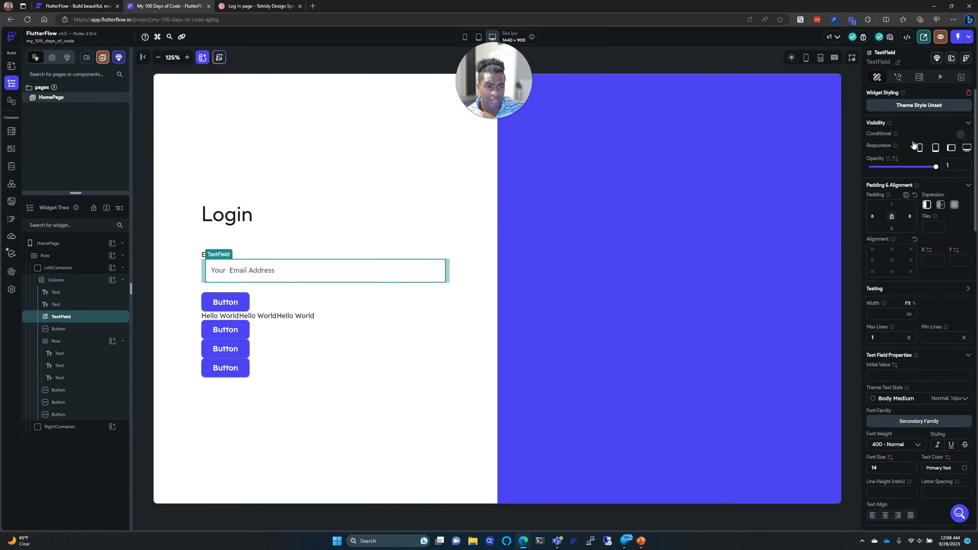
{"action": "left_click", "coordinate": [873, 217]}
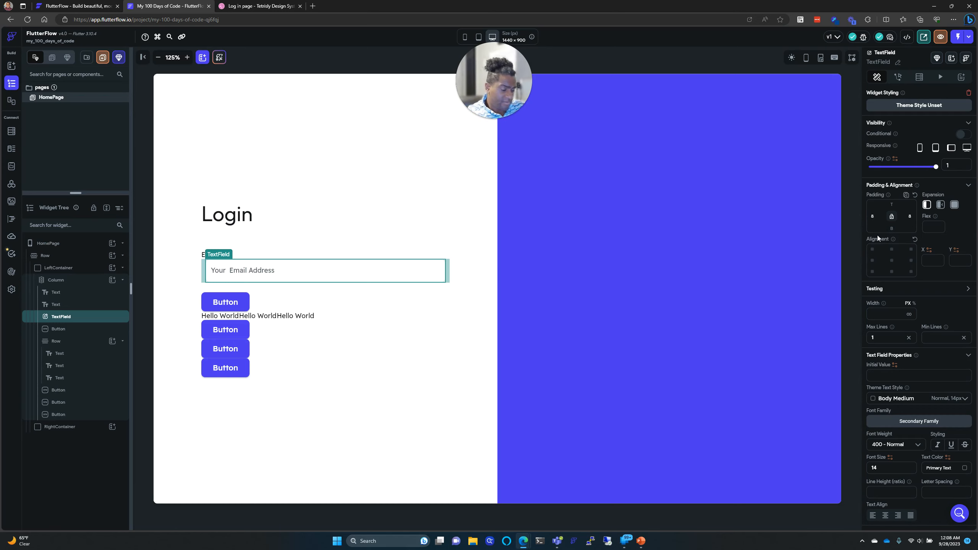
{"action": "key", "text": "BackSpace"}
{"action": "key", "text": "Tab"}
{"action": "key", "text": "BackSpace"}
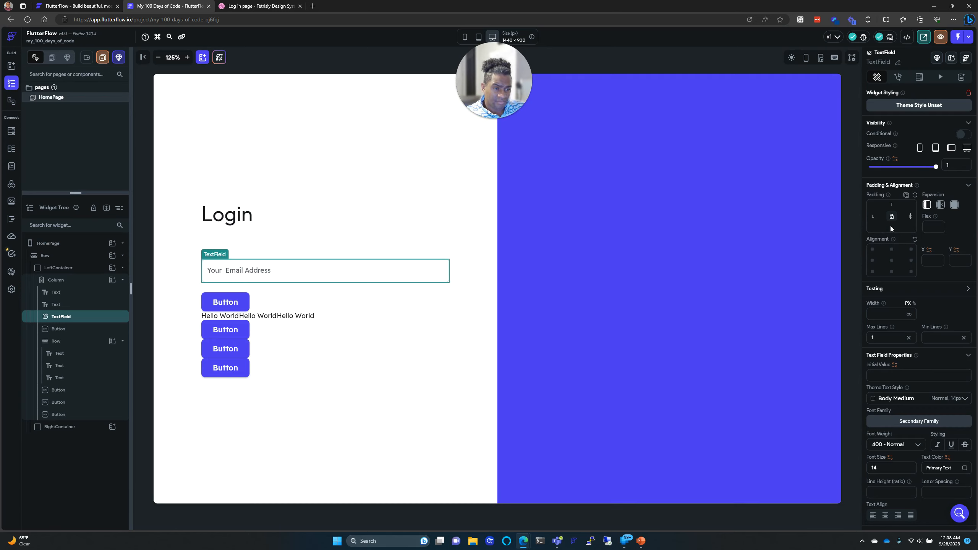
Step: Delete the Email field's -1 vertical alignment value
{"action": "left_click", "coordinate": [559, 263]}
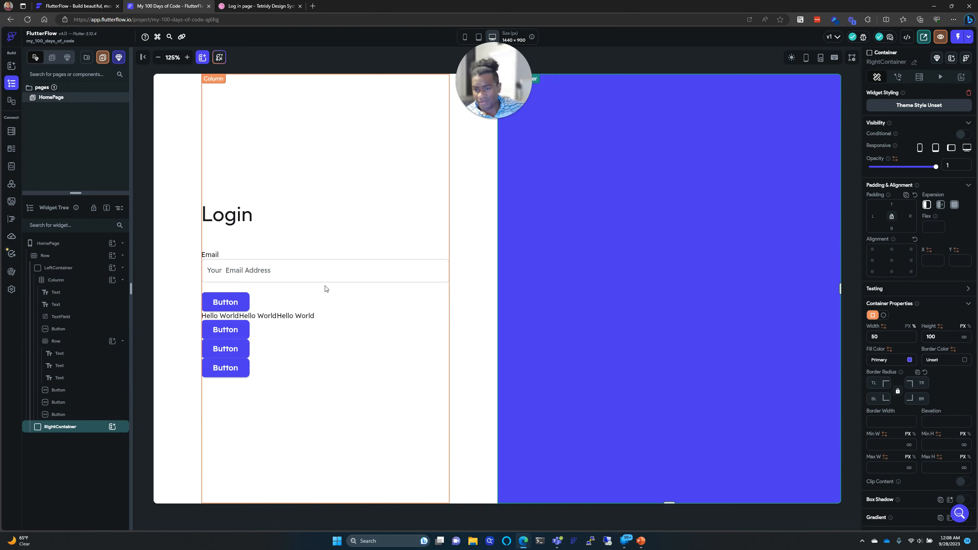
{"action": "left_click", "coordinate": [258, 255]}
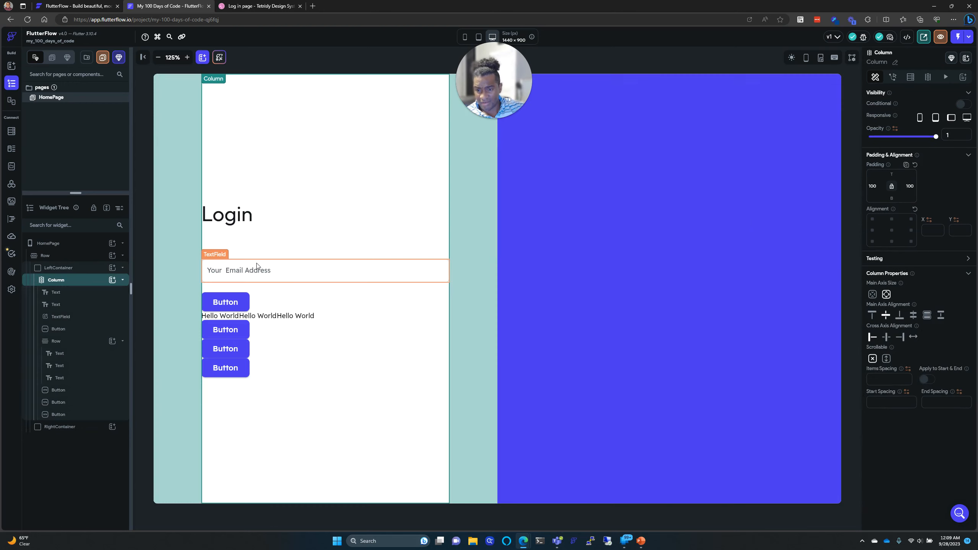
{"action": "left_click", "coordinate": [257, 267]}
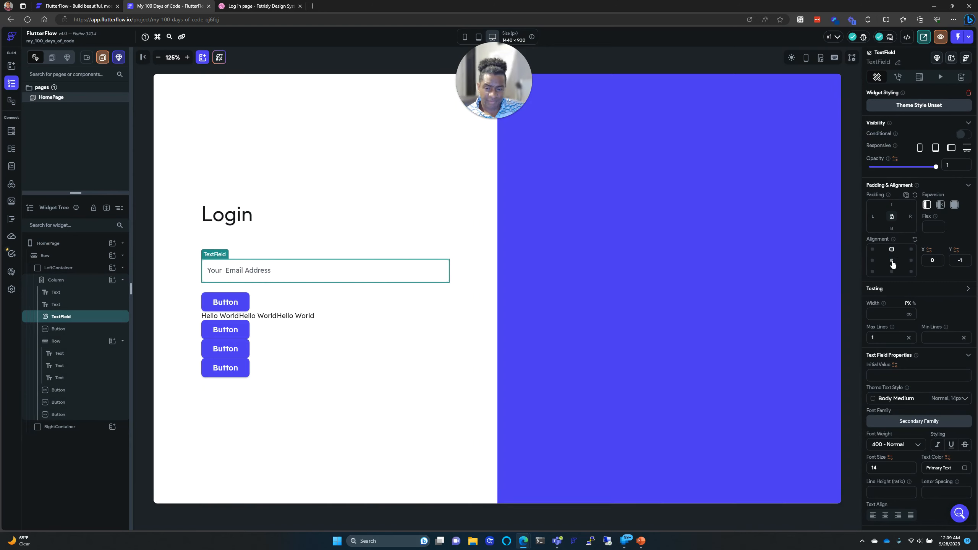
{"action": "left_click", "coordinate": [961, 262]}
{"action": "key", "text": "BackSpace"}
{"action": "key", "text": "BackSpace"}
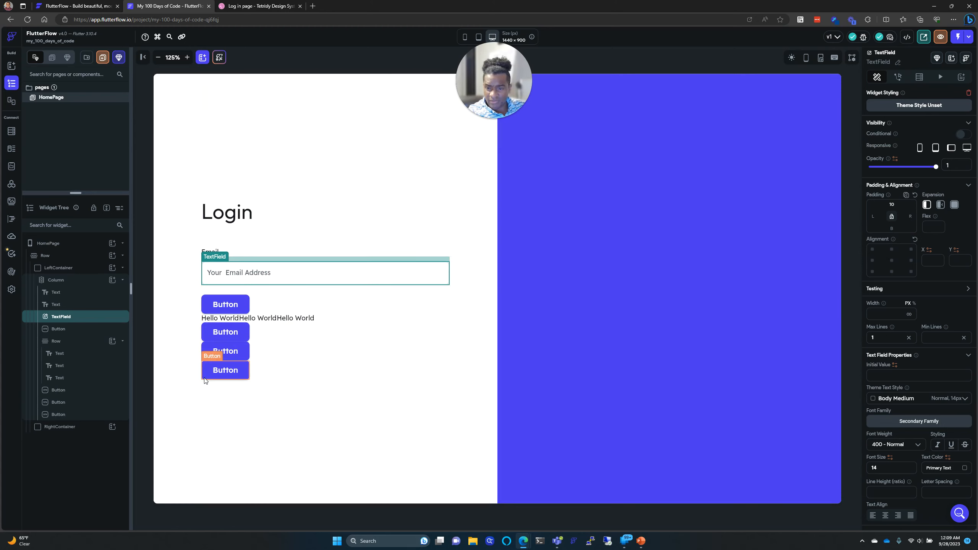
{"action": "left_click", "coordinate": [396, 386]}
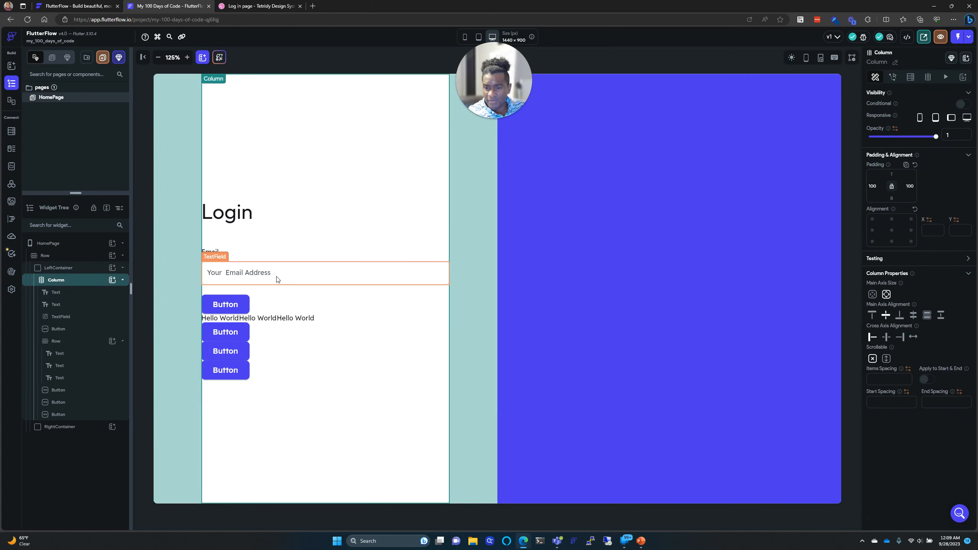
{"action": "left_click", "coordinate": [516, 292]}
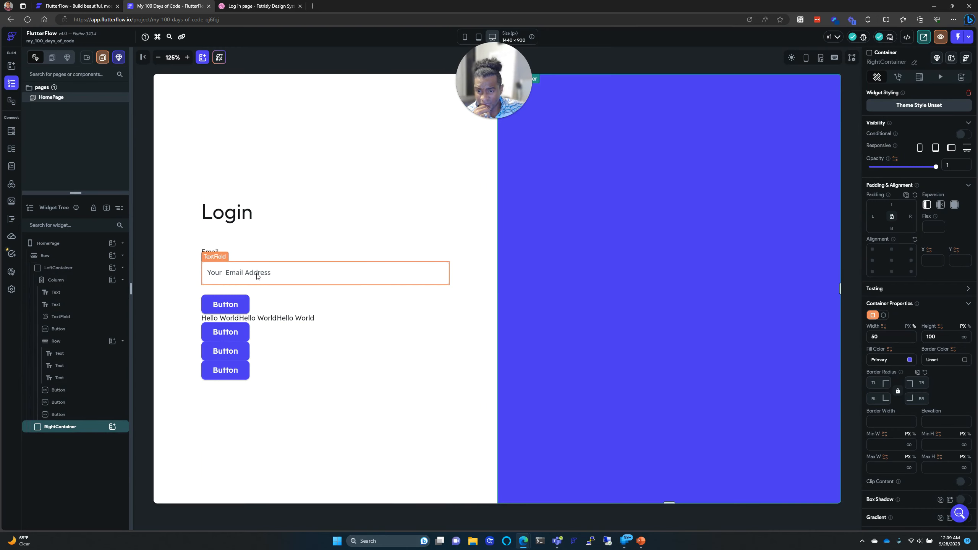
{"action": "left_click", "coordinate": [242, 4]}
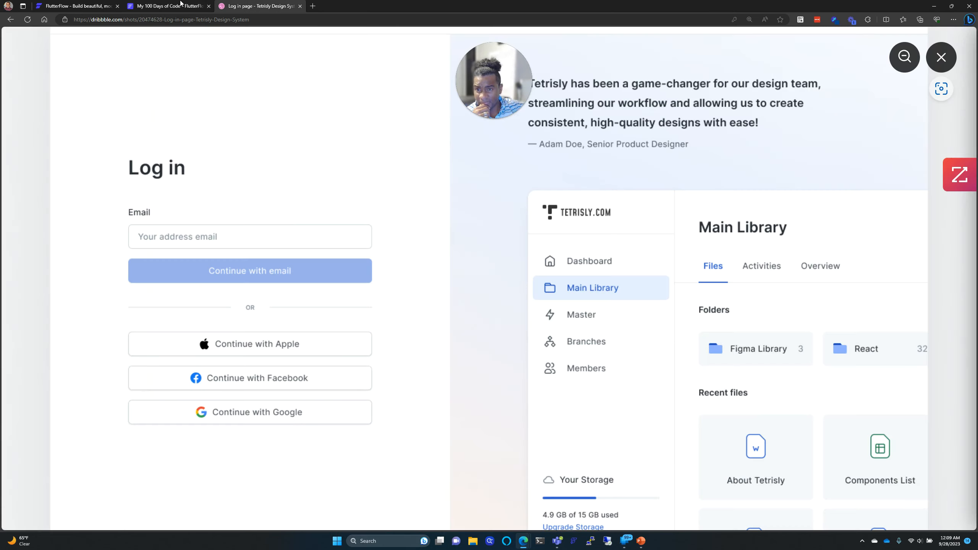
{"action": "mouse_move", "coordinate": [171, 3]}
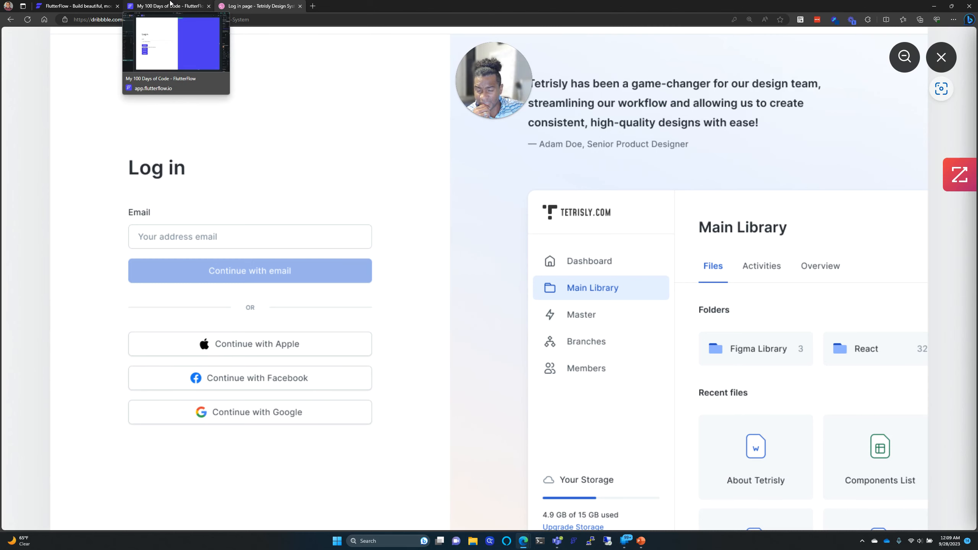
{"action": "left_click", "coordinate": [170, 4]}
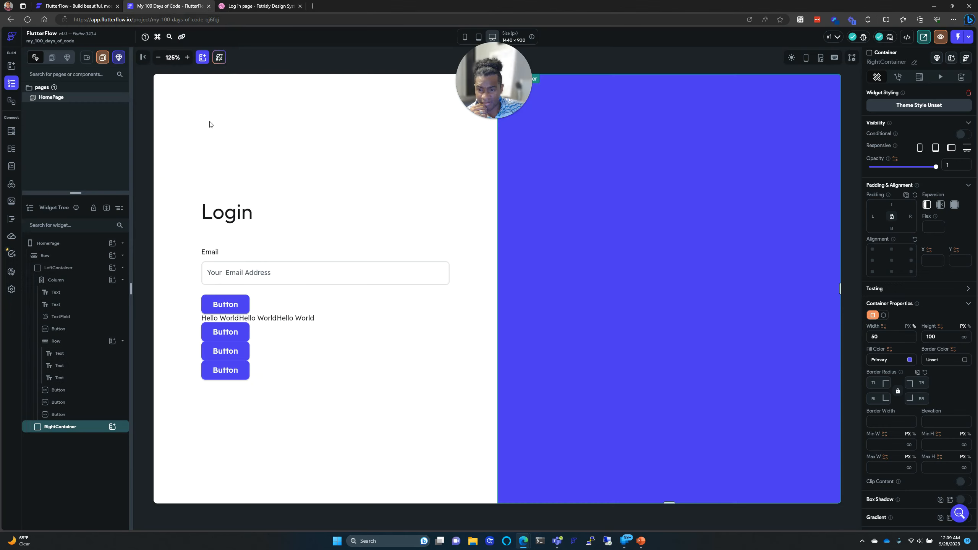
{"action": "left_click", "coordinate": [244, 304]}
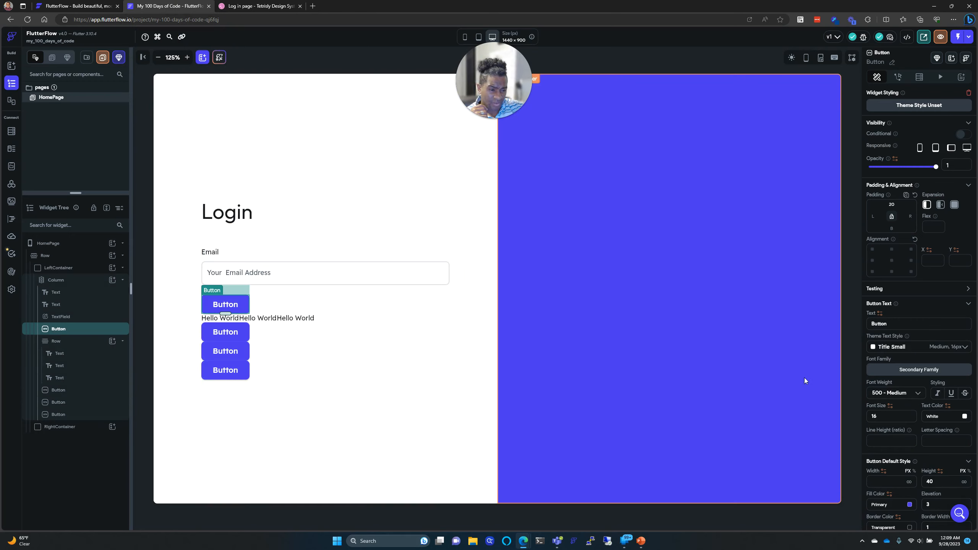
{"action": "scroll", "coordinate": [924, 392], "scroll_direction": "down", "scroll_amount": 1}
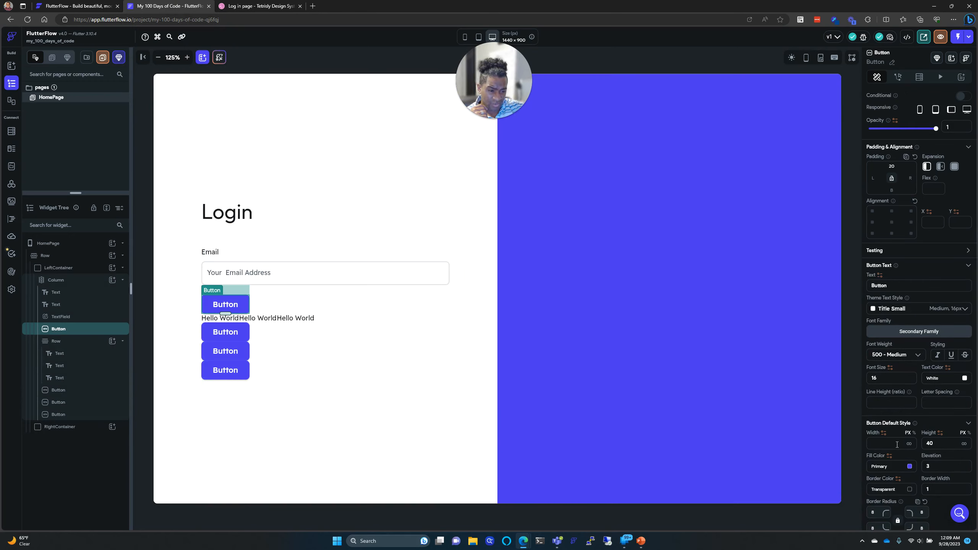
{"action": "left_click", "coordinate": [441, 285]}
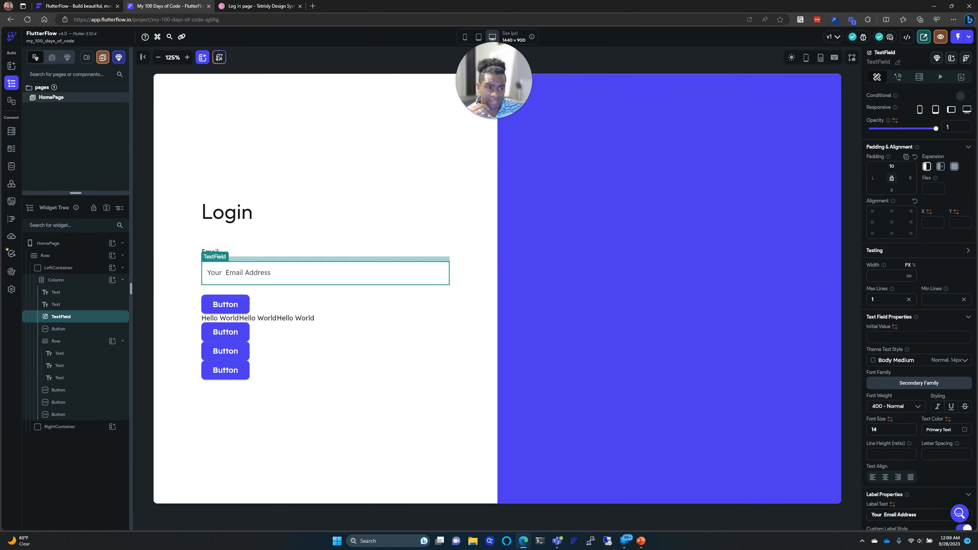
{"action": "scroll", "coordinate": [900, 149], "scroll_direction": "up", "scroll_amount": 1}
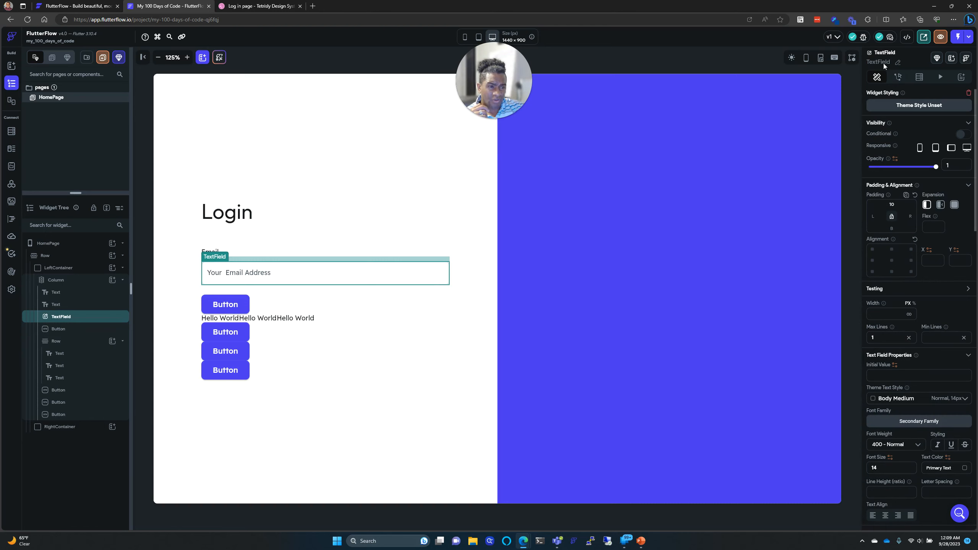
{"action": "scroll", "coordinate": [890, 192], "scroll_direction": "down", "scroll_amount": 4}
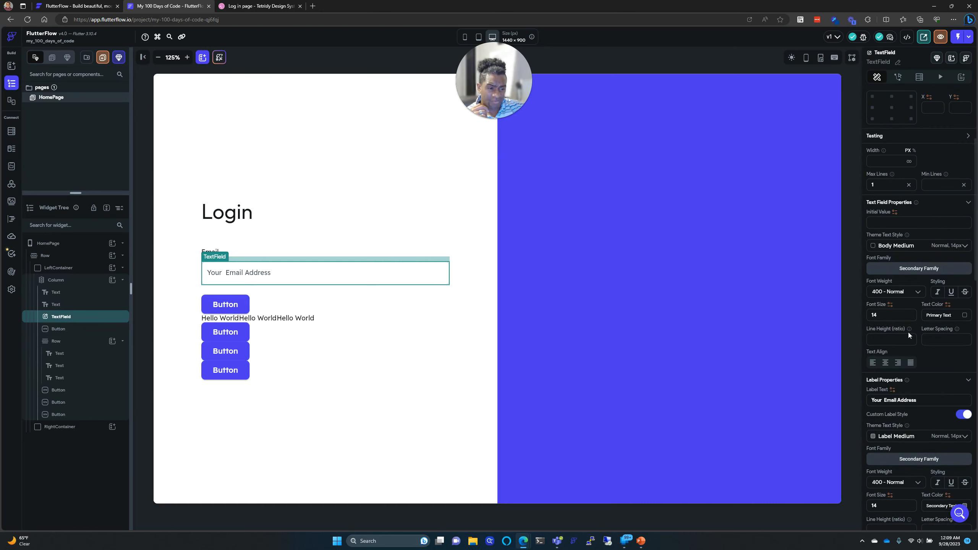
{"action": "scroll", "coordinate": [902, 322], "scroll_direction": "down", "scroll_amount": 1}
{"action": "scroll", "coordinate": [902, 324], "scroll_direction": "down", "scroll_amount": 4}
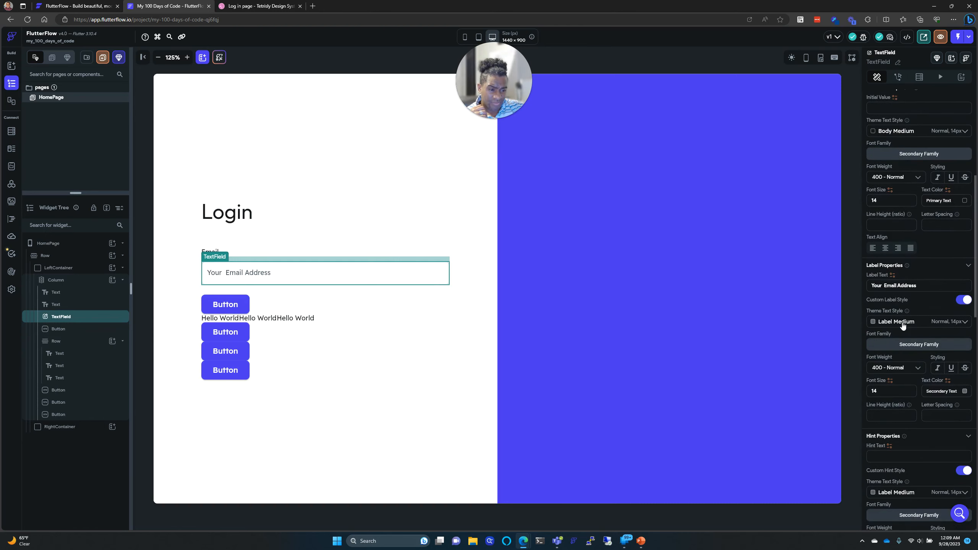
{"action": "scroll", "coordinate": [903, 328], "scroll_direction": "down", "scroll_amount": 5}
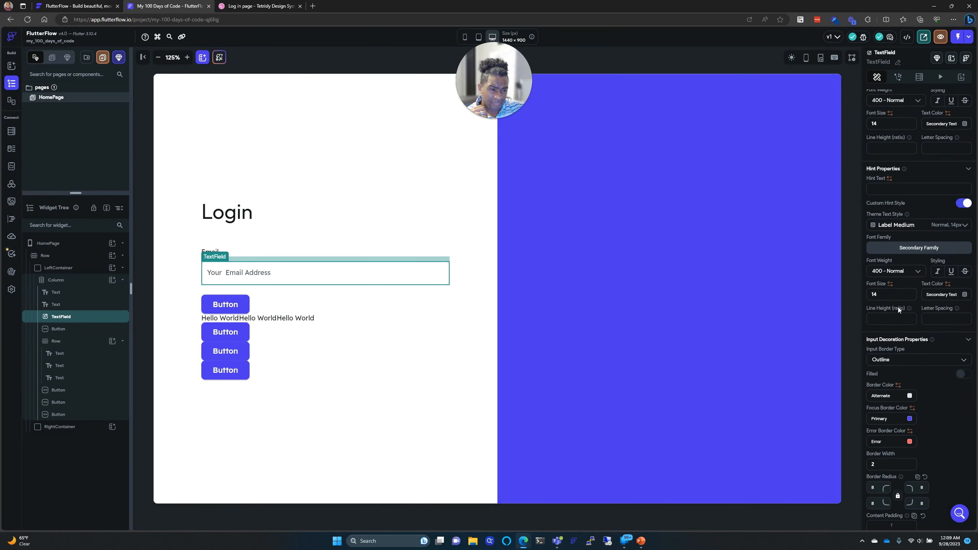
{"action": "scroll", "coordinate": [898, 306], "scroll_direction": "up", "scroll_amount": 9}
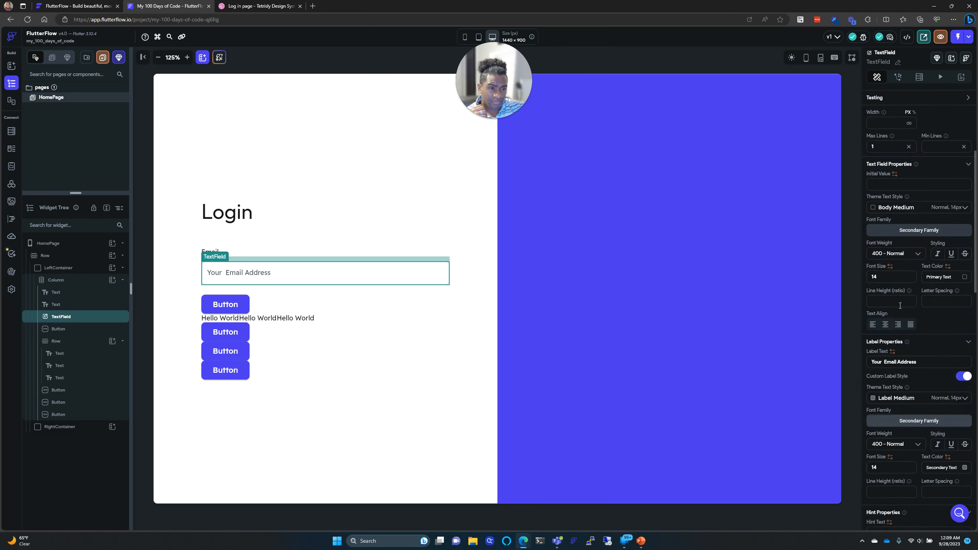
{"action": "scroll", "coordinate": [900, 306], "scroll_direction": "up", "scroll_amount": 1}
{"action": "scroll", "coordinate": [898, 313], "scroll_direction": "up", "scroll_amount": 2}
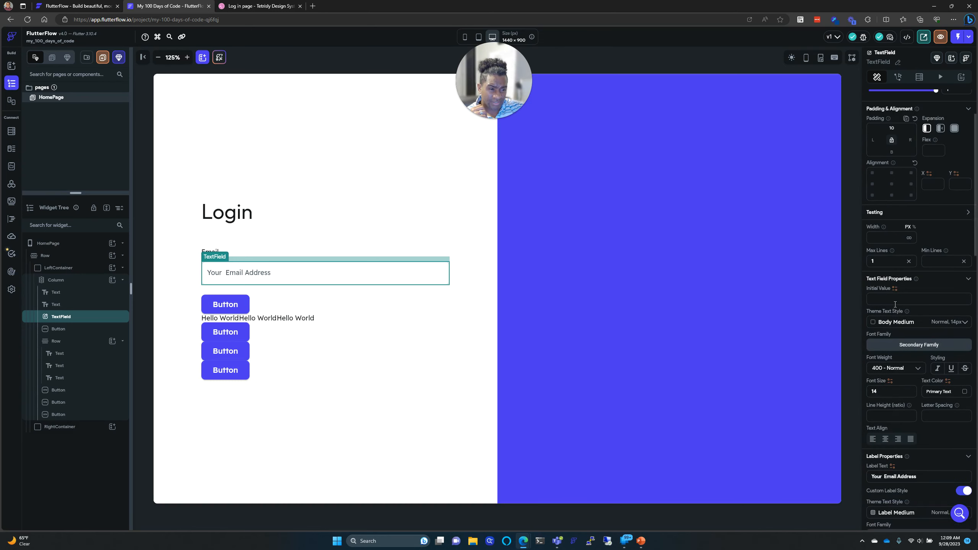
{"action": "scroll", "coordinate": [898, 372], "scroll_direction": "down", "scroll_amount": 3}
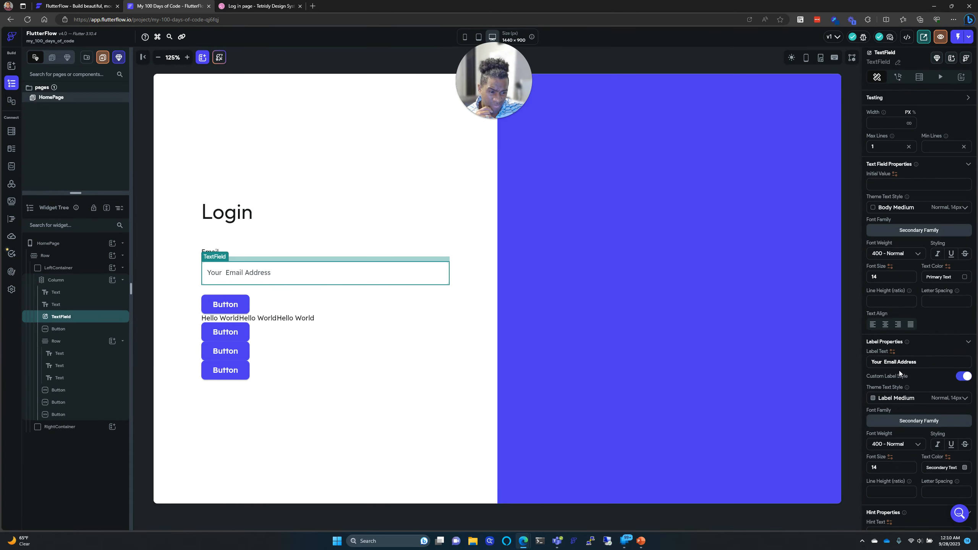
{"action": "scroll", "coordinate": [899, 370], "scroll_direction": "down", "scroll_amount": 1}
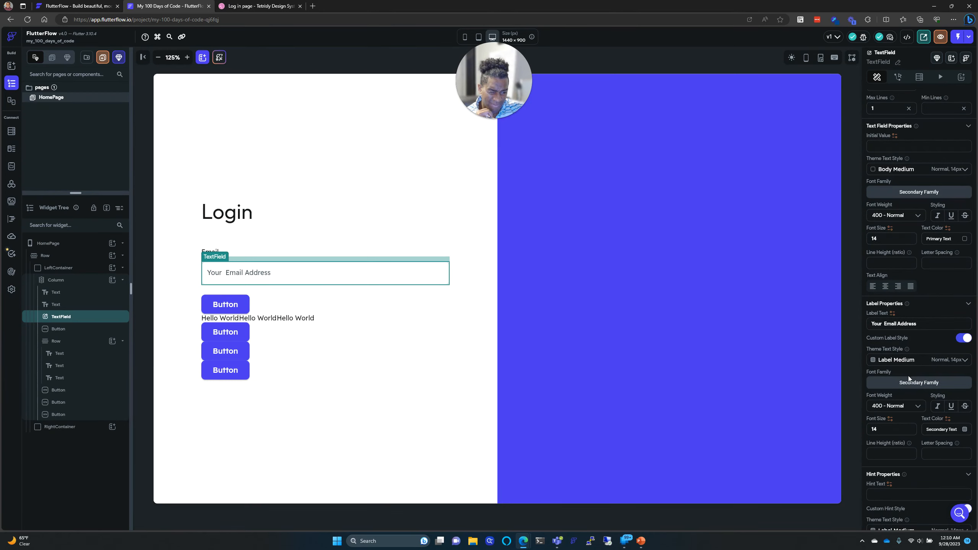
{"action": "scroll", "coordinate": [908, 385], "scroll_direction": "down", "scroll_amount": 4}
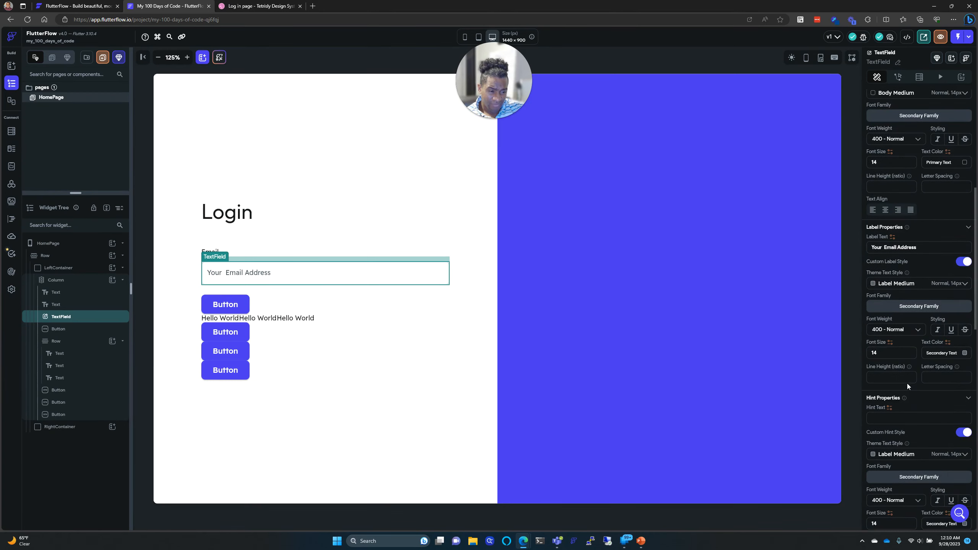
{"action": "scroll", "coordinate": [908, 387], "scroll_direction": "down", "scroll_amount": 8}
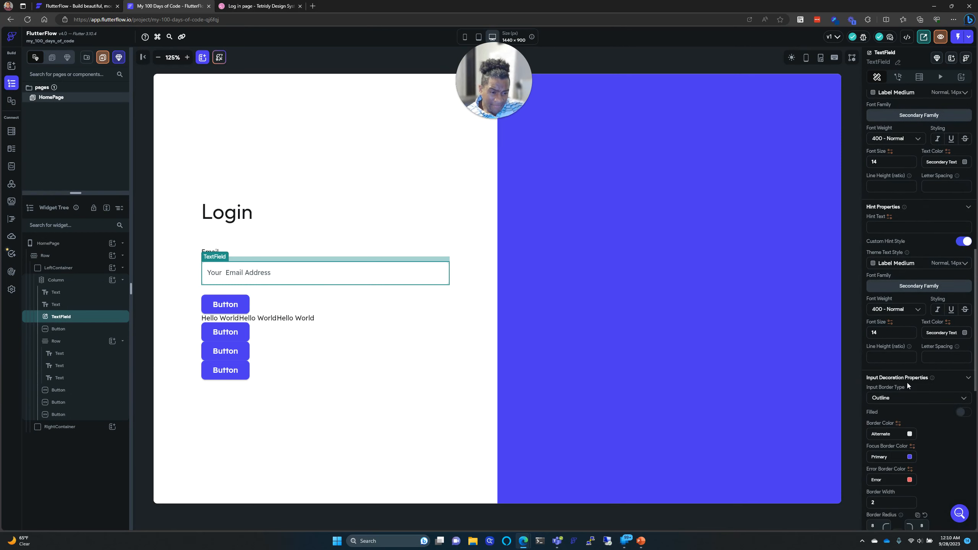
{"action": "scroll", "coordinate": [907, 382], "scroll_direction": "down", "scroll_amount": 1}
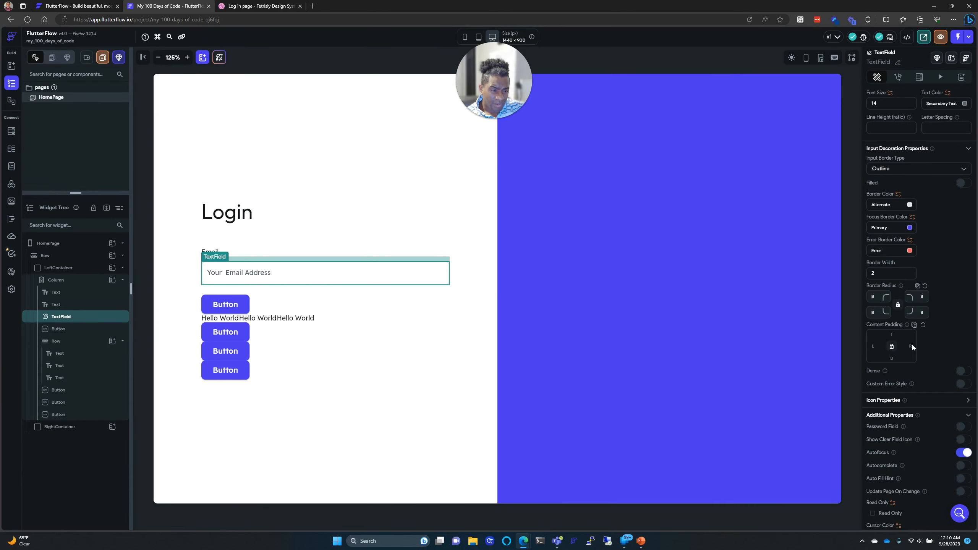
{"action": "scroll", "coordinate": [927, 350], "scroll_direction": "down", "scroll_amount": 1}
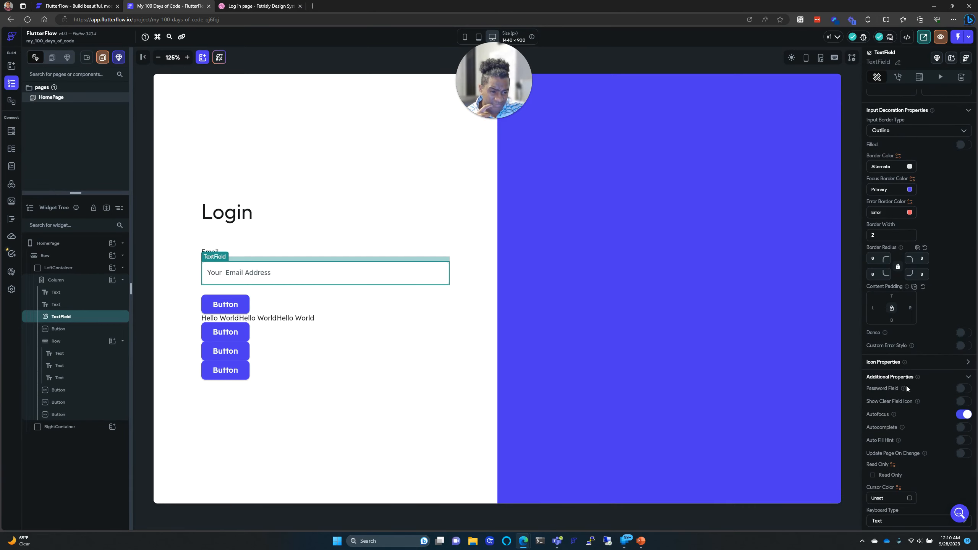
{"action": "scroll", "coordinate": [907, 388], "scroll_direction": "down", "scroll_amount": 4}
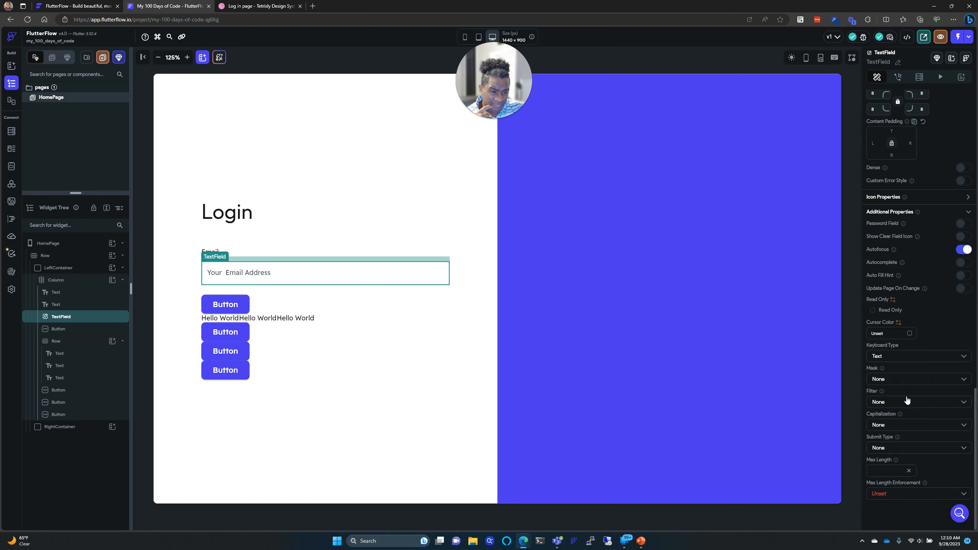
{"action": "scroll", "coordinate": [907, 400], "scroll_direction": "up", "scroll_amount": 10}
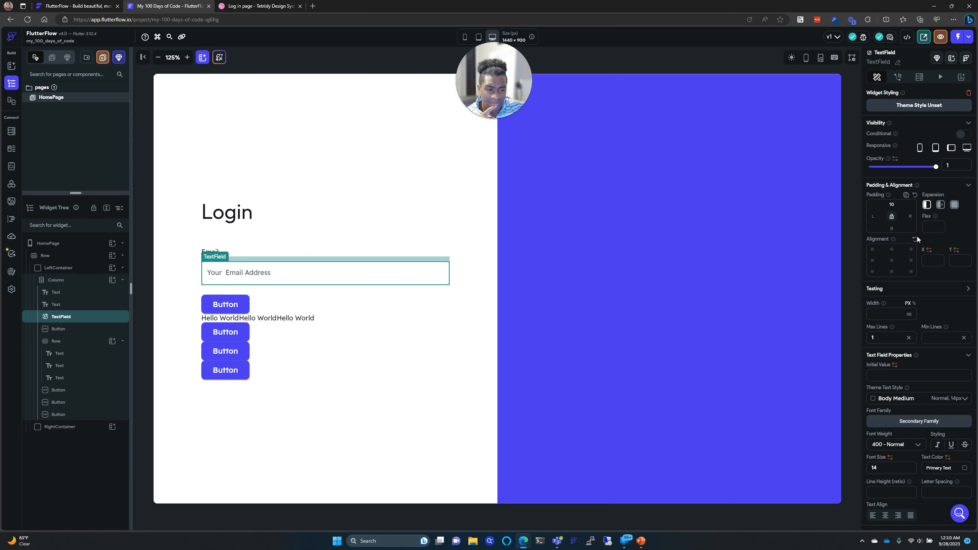
{"action": "left_click", "coordinate": [892, 314]}
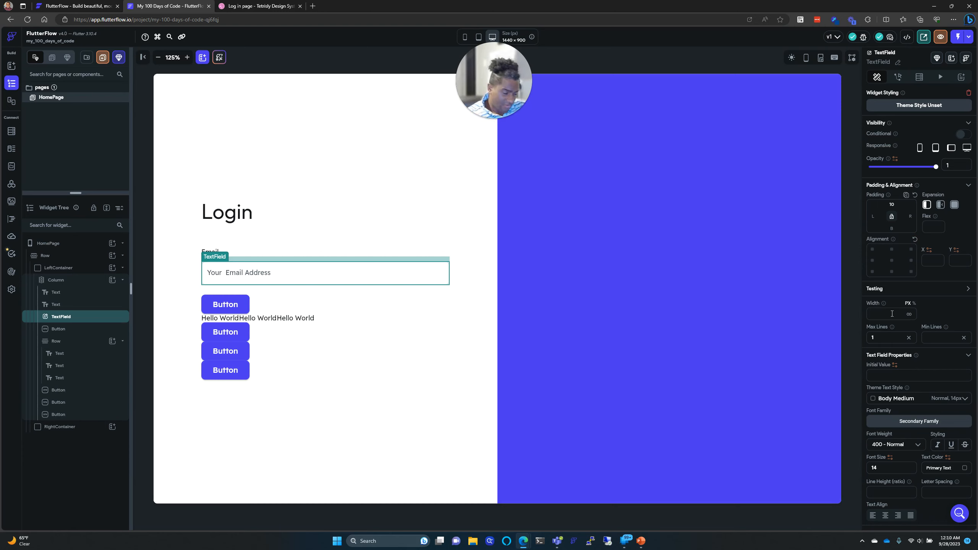
{"action": "type", "text": "100"}
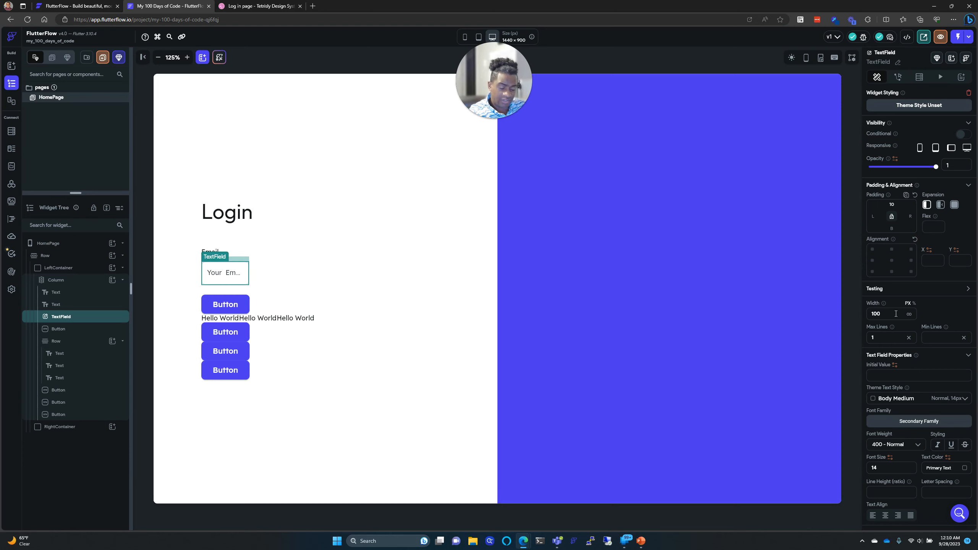
{"action": "key", "text": "BackSpace"}
{"action": "key", "text": "BackSpace"}
{"action": "key", "text": "BackSpace"}
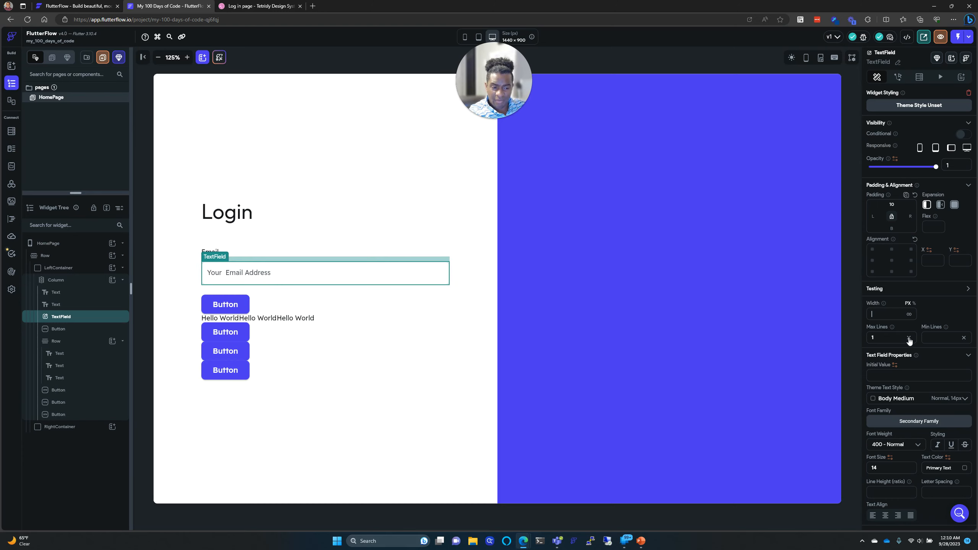
{"action": "left_click", "coordinate": [887, 338]}
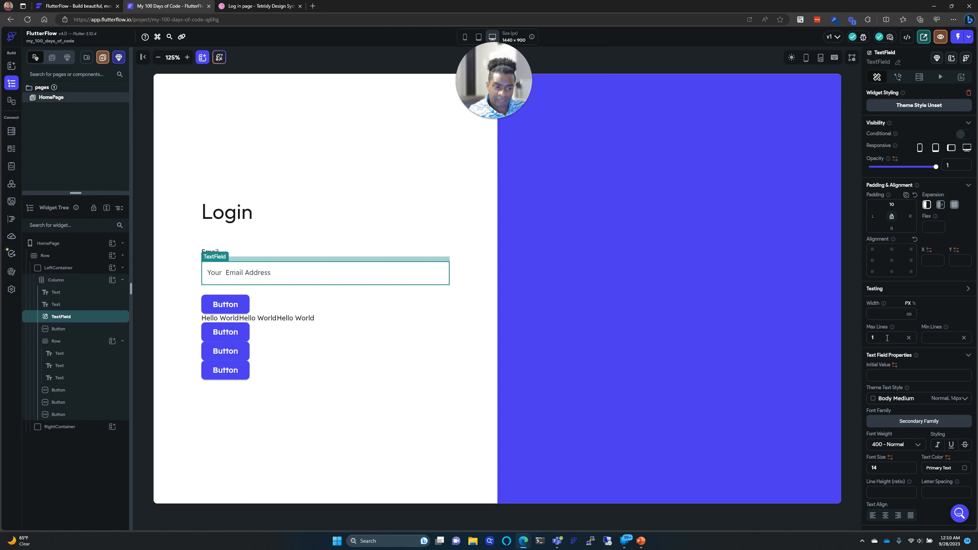
{"action": "type", "text": "0"}
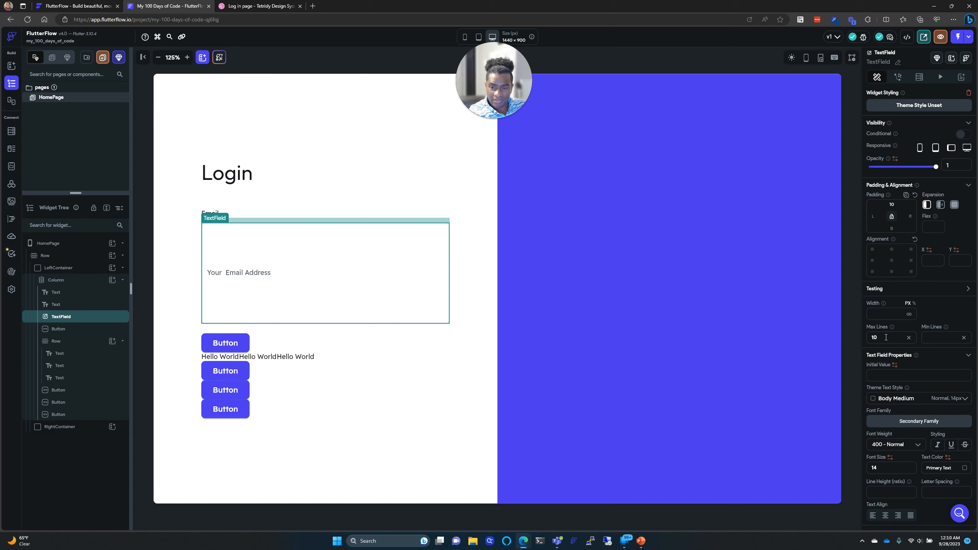
{"action": "key", "text": "BackSpace"}
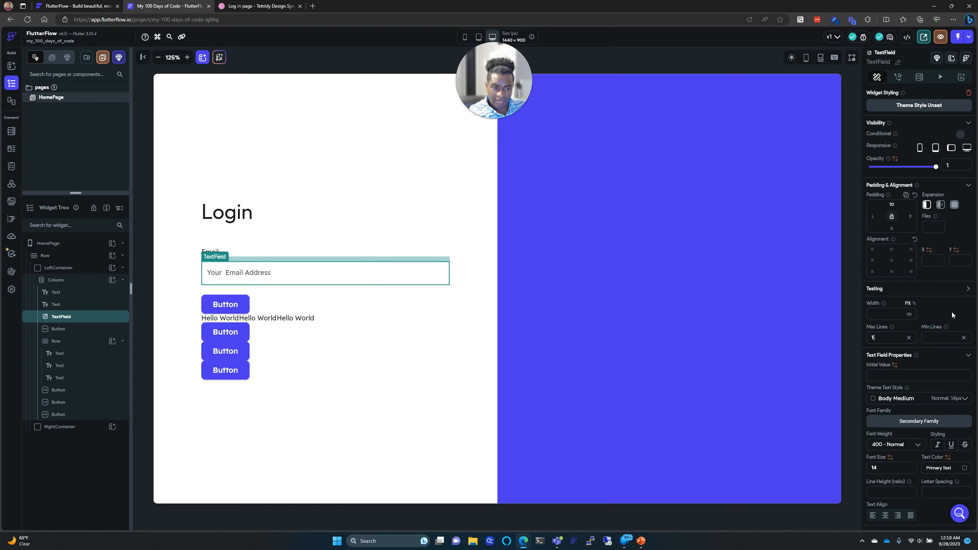
{"action": "mouse_move", "coordinate": [885, 307]}
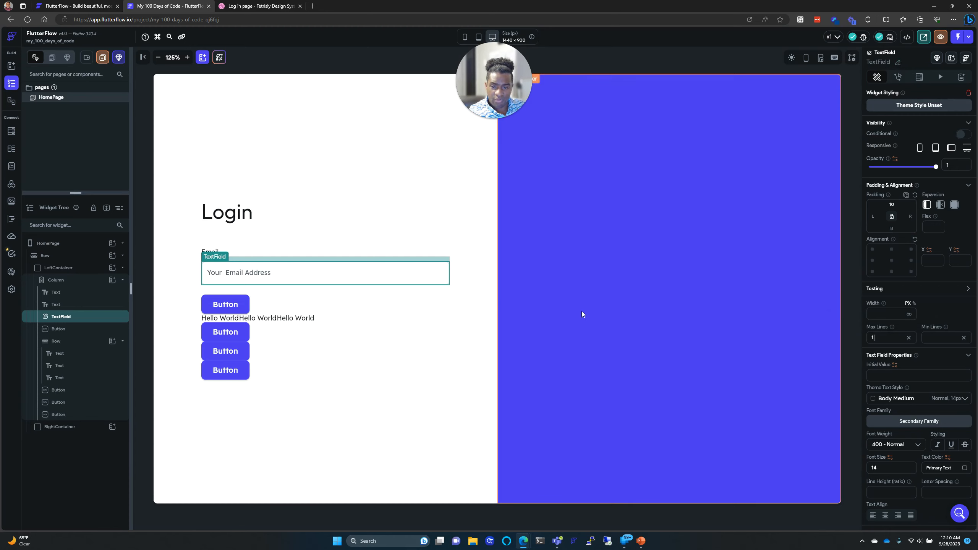
Step: Open the Set from Variable menu for the first button's Width under Button Default Style
{"action": "left_click", "coordinate": [240, 312]}
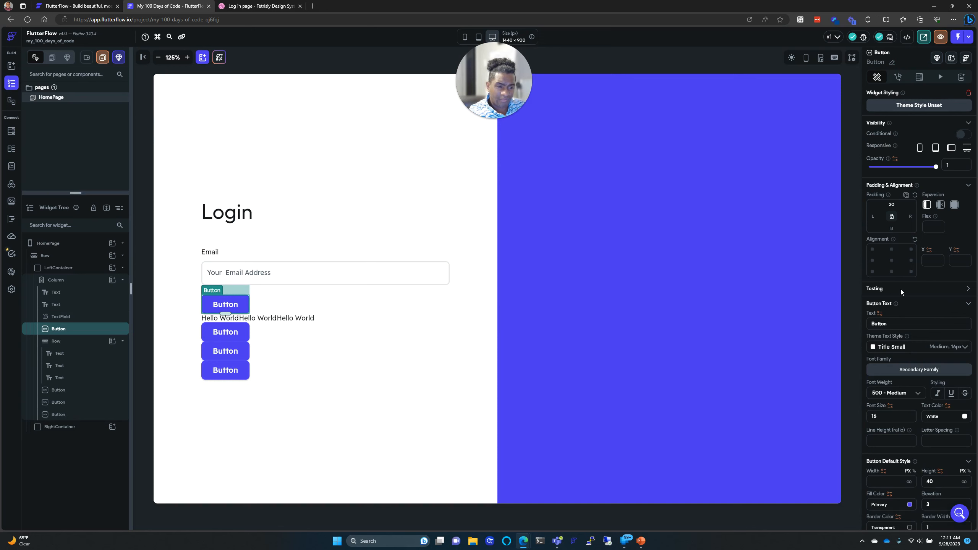
{"action": "scroll", "coordinate": [900, 288], "scroll_direction": "down", "scroll_amount": 4}
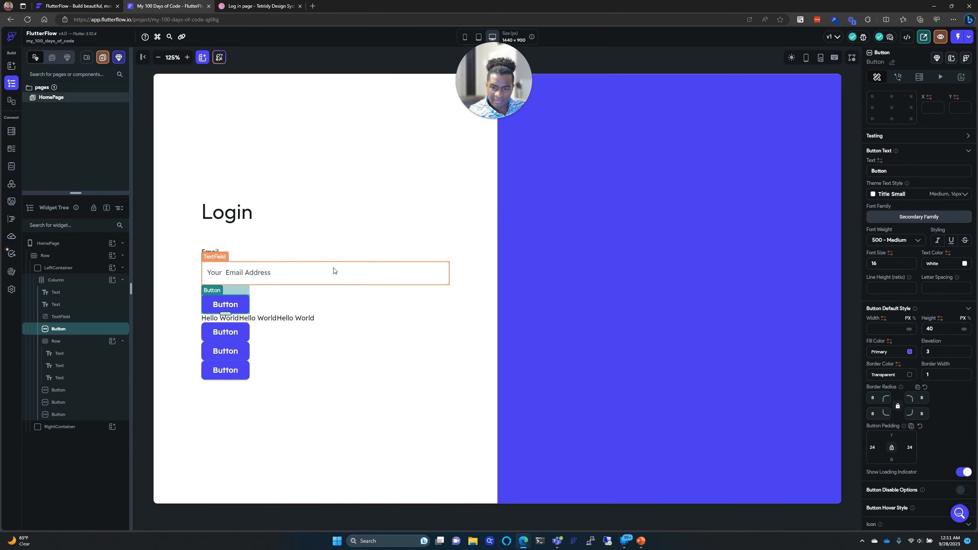
{"action": "left_click", "coordinate": [344, 275]}
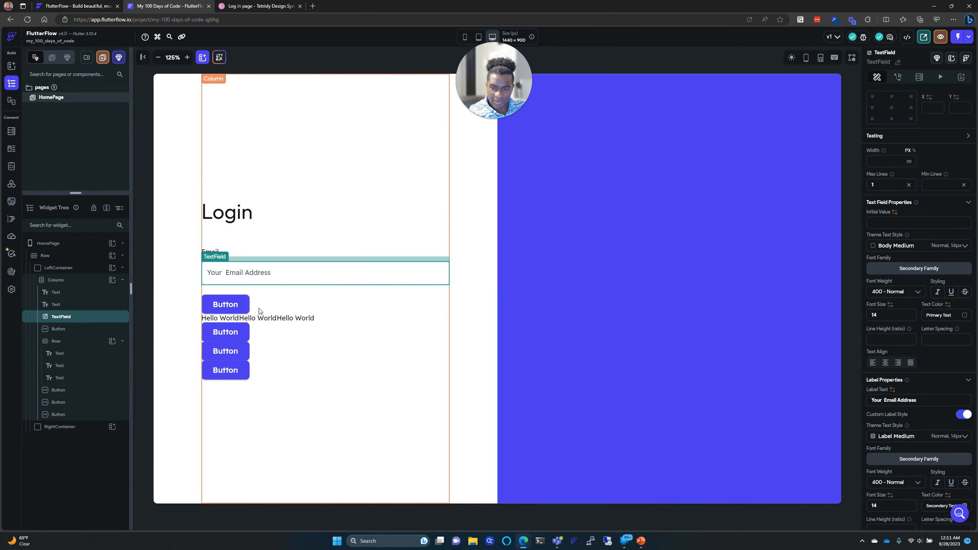
{"action": "left_click", "coordinate": [226, 306]}
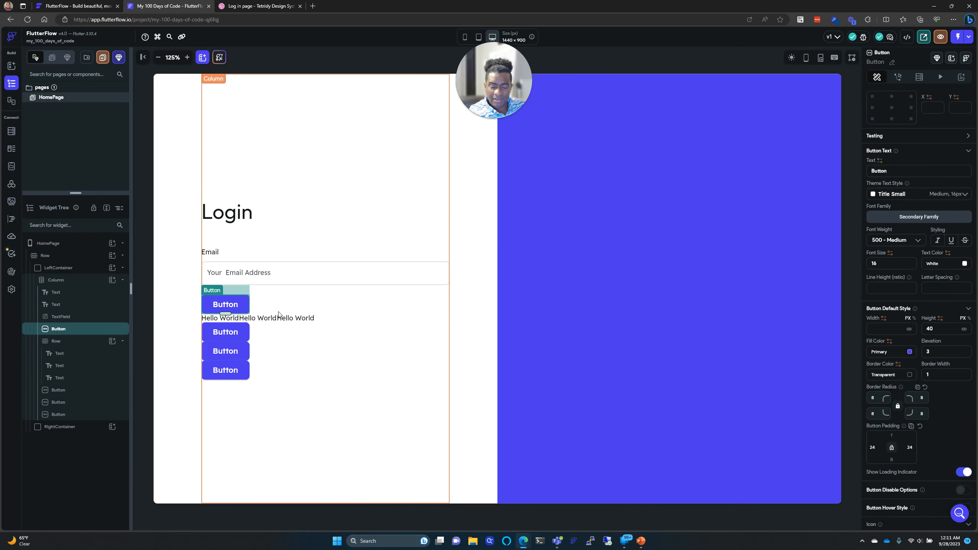
{"action": "left_click", "coordinate": [883, 319]}
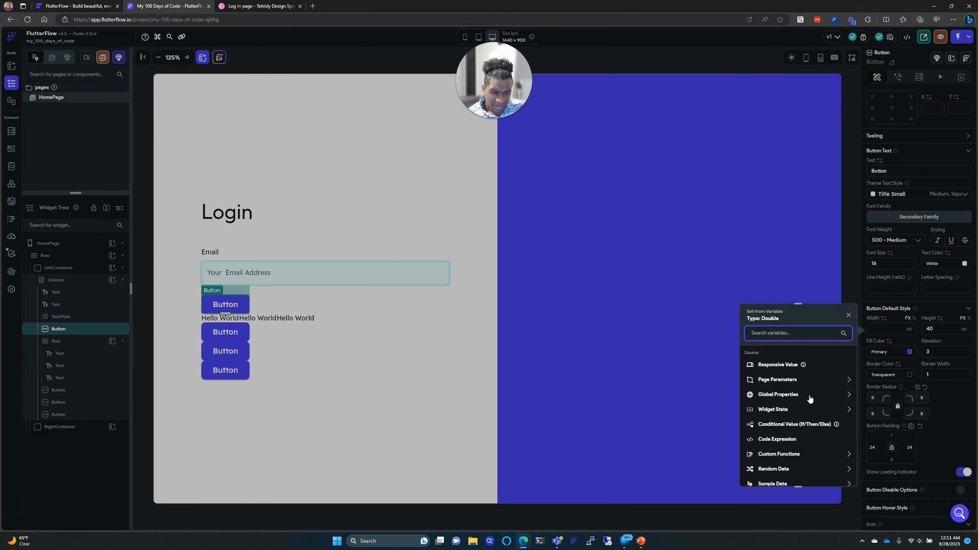
Step: Bind the first button's width to the Email field's widget state
{"action": "scroll", "coordinate": [810, 397], "scroll_direction": "down", "scroll_amount": 2}
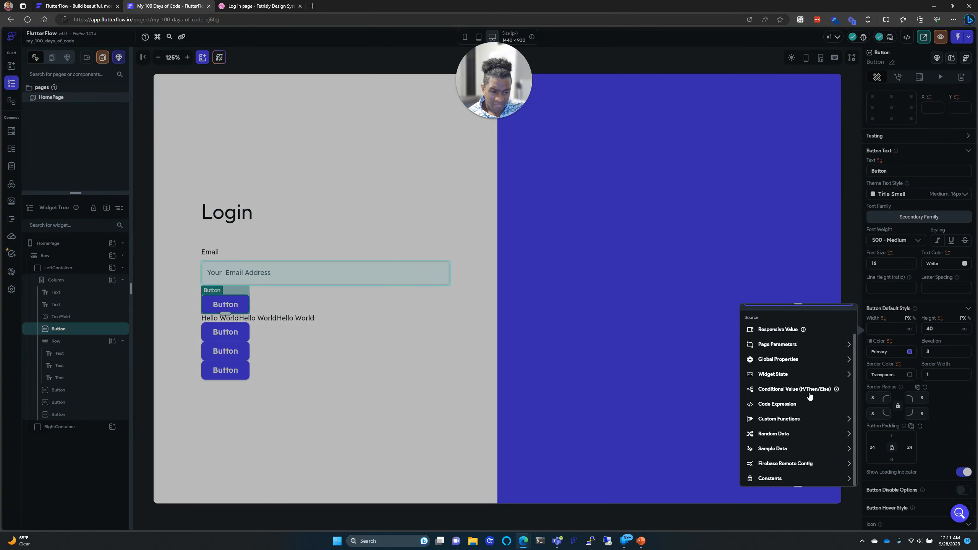
{"action": "scroll", "coordinate": [810, 397], "scroll_direction": "up", "scroll_amount": 2}
{"action": "left_click", "coordinate": [805, 381]}
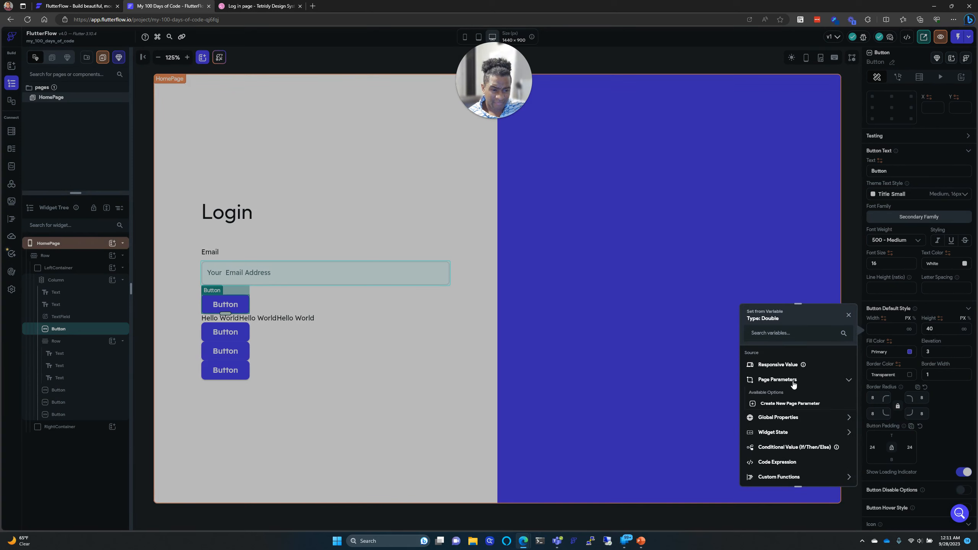
{"action": "left_click", "coordinate": [802, 418]}
{"action": "scroll", "coordinate": [800, 402], "scroll_direction": "down", "scroll_amount": 1}
{"action": "scroll", "coordinate": [800, 402], "scroll_direction": "down", "scroll_amount": 4}
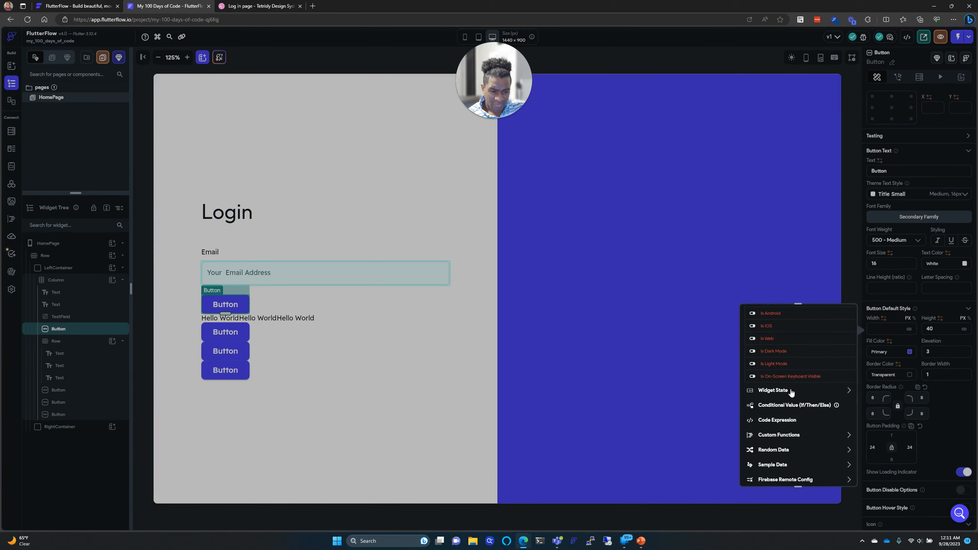
{"action": "left_click", "coordinate": [795, 393]}
{"action": "scroll", "coordinate": [818, 397], "scroll_direction": "down", "scroll_amount": 1}
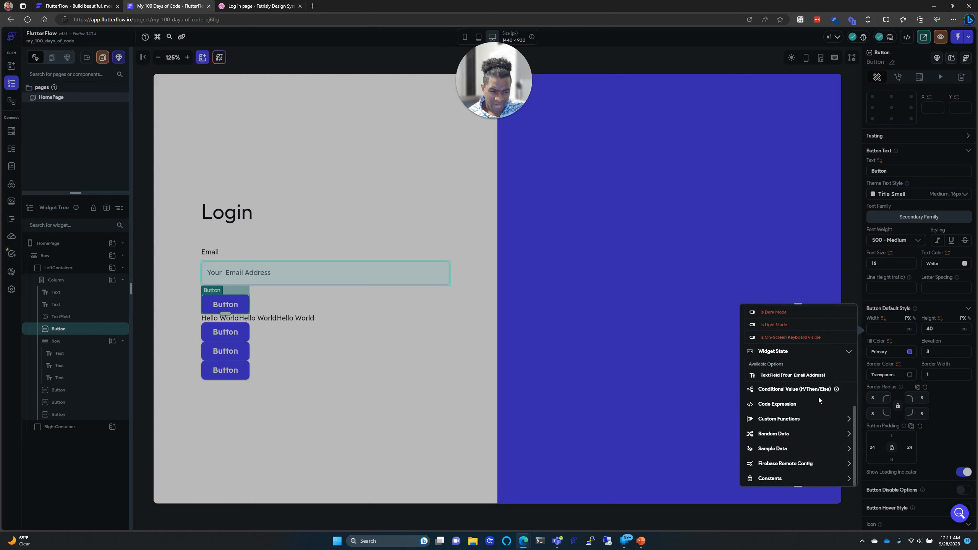
{"action": "left_click", "coordinate": [804, 375]}
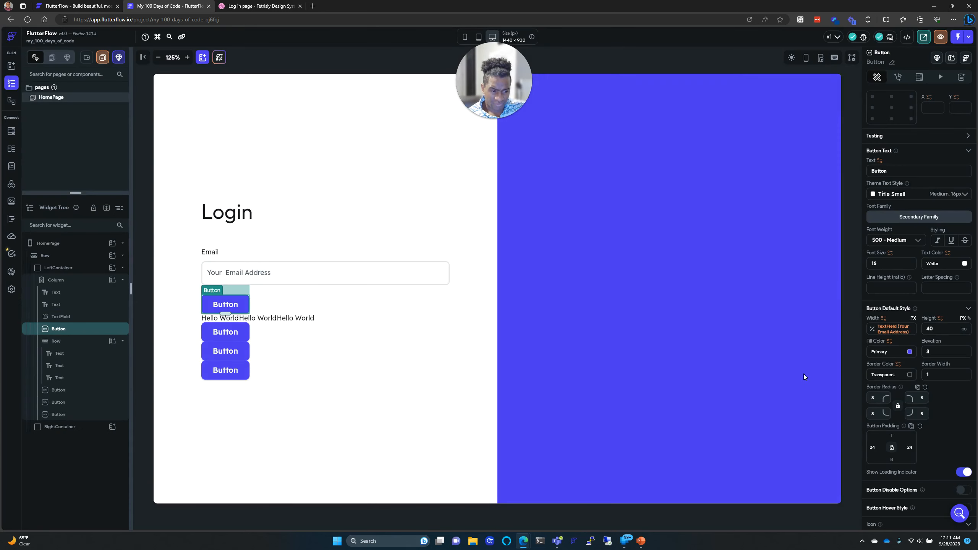
Step: Remove the button's width binding and leave the width unbound
{"action": "left_click", "coordinate": [899, 330]}
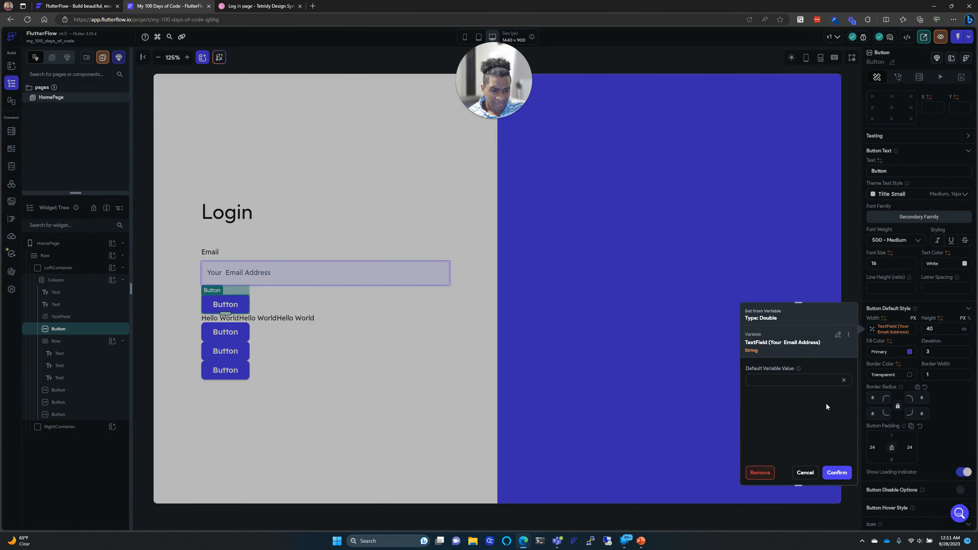
{"action": "left_click", "coordinate": [760, 472]}
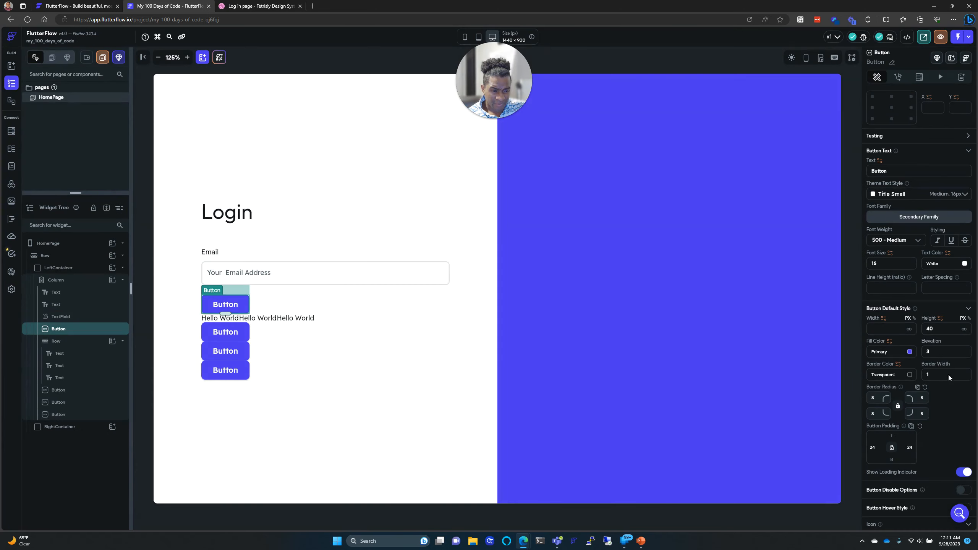
{"action": "left_click", "coordinate": [883, 319]}
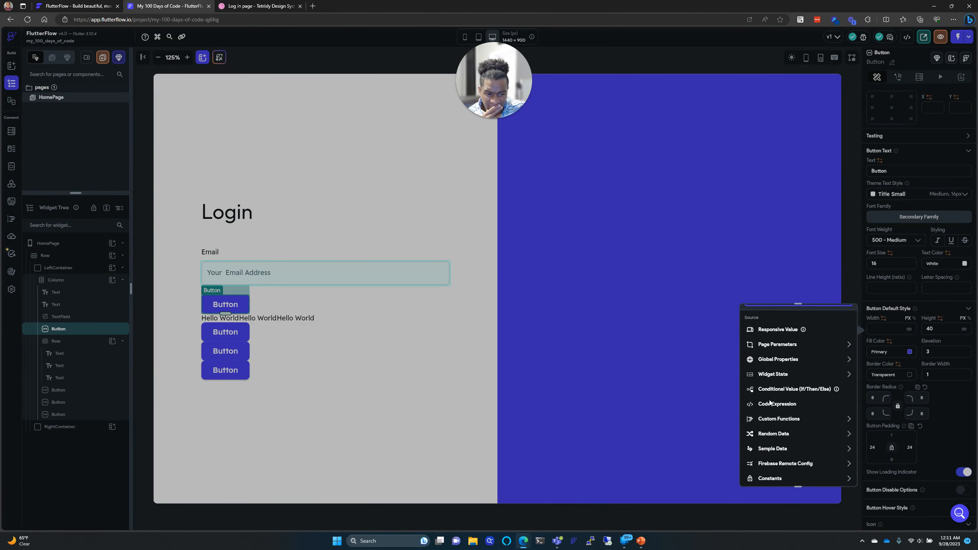
{"action": "scroll", "coordinate": [769, 402], "scroll_direction": "up", "scroll_amount": 1}
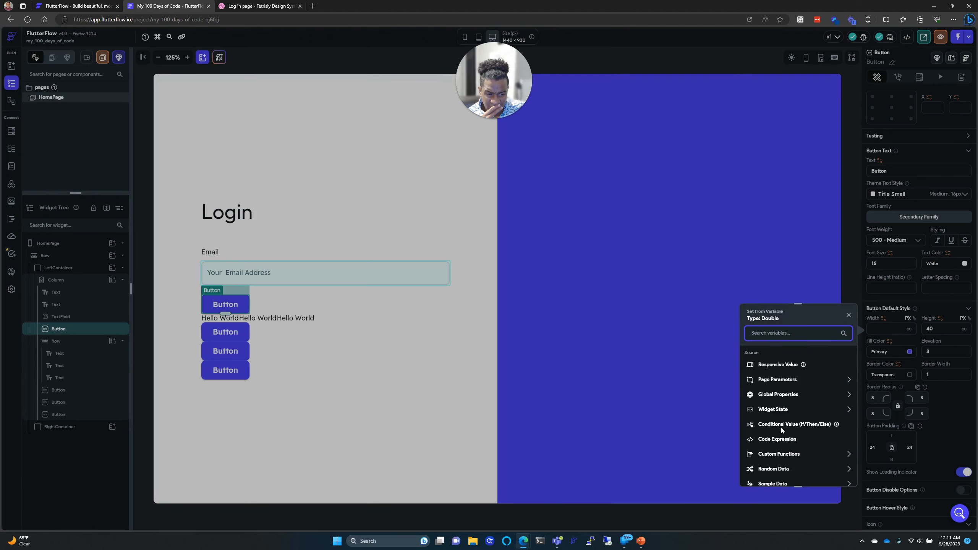
{"action": "scroll", "coordinate": [781, 427], "scroll_direction": "down", "scroll_amount": 1}
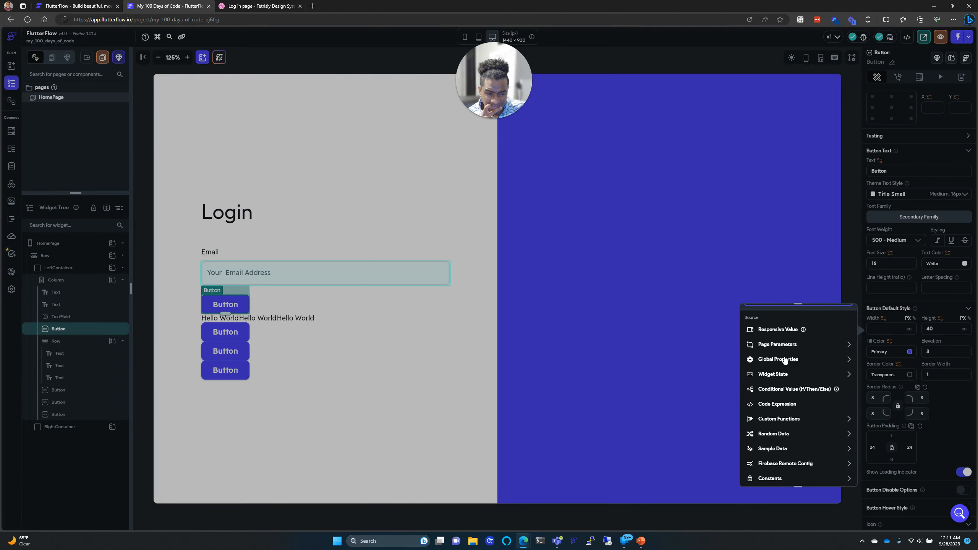
{"action": "scroll", "coordinate": [773, 337], "scroll_direction": "up", "scroll_amount": 1}
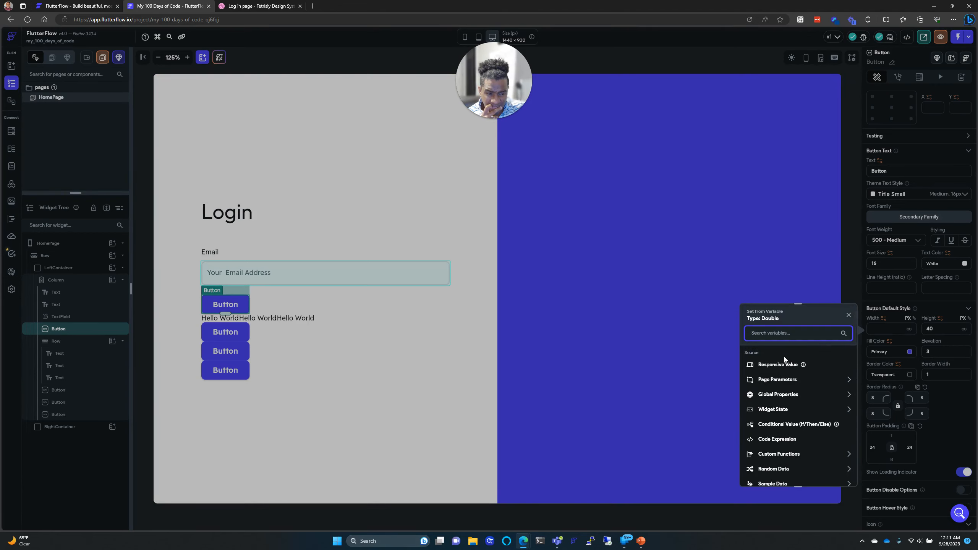
{"action": "left_click", "coordinate": [848, 315]}
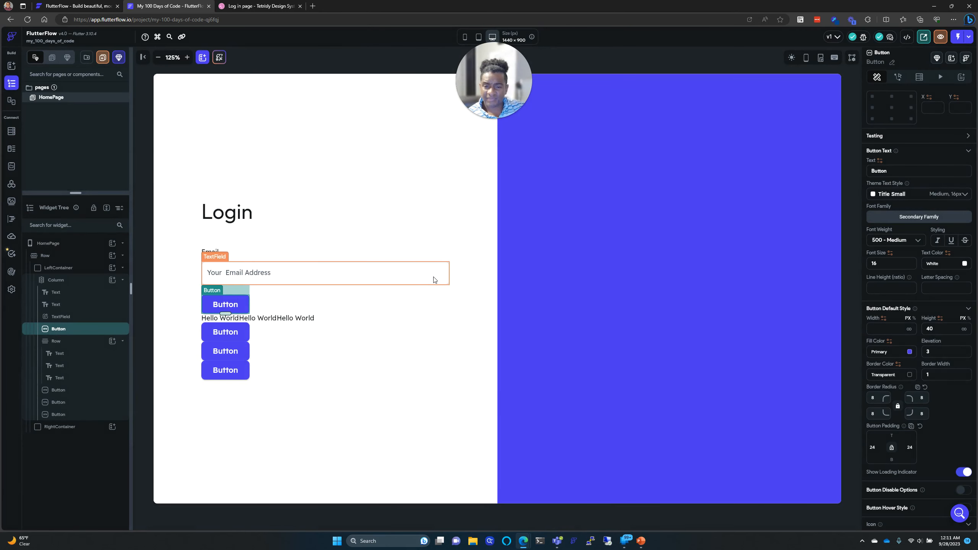
{"action": "left_click", "coordinate": [381, 281]}
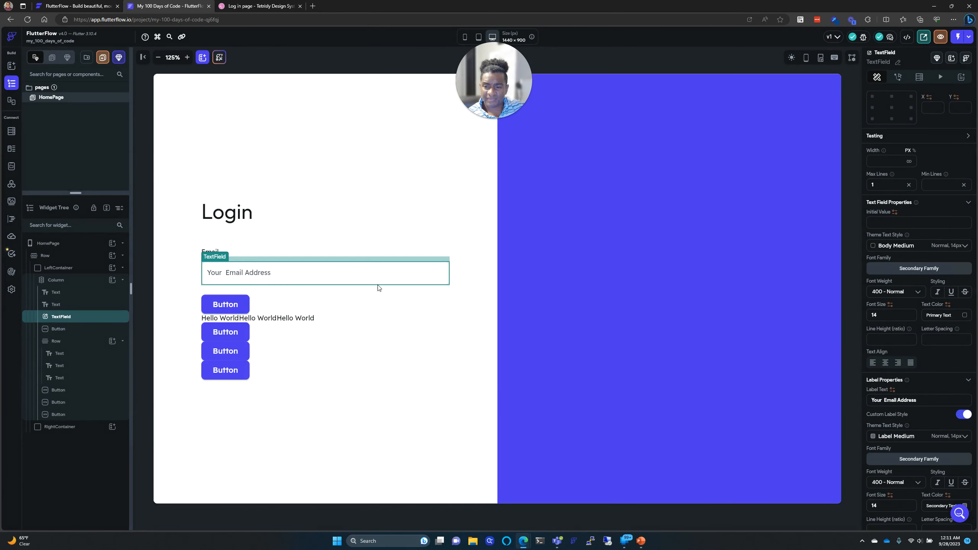
Step: Find the 'Email' Text among the TextField and Button rows and open its context menu
{"action": "left_click", "coordinate": [242, 305]}
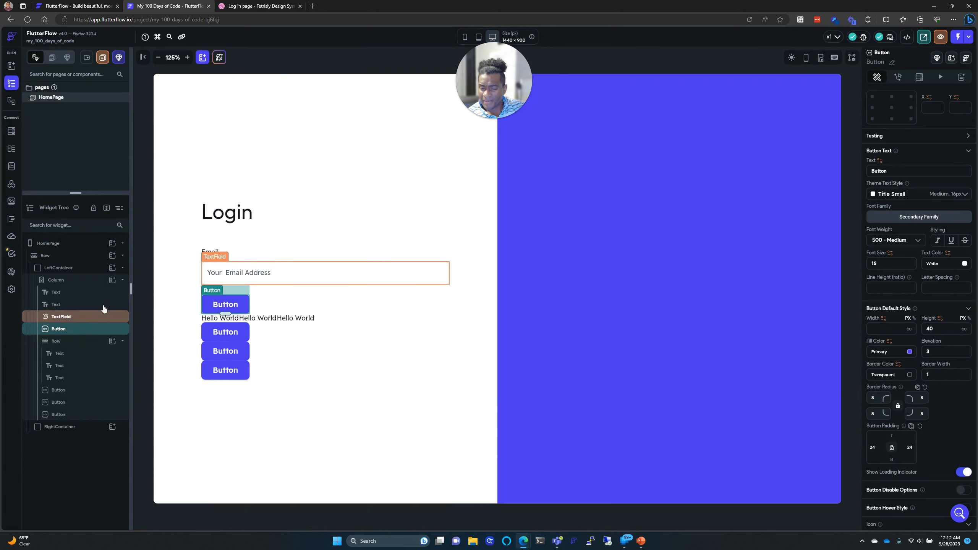
{"action": "left_click", "coordinate": [221, 255]}
{"action": "left_click", "coordinate": [212, 252]}
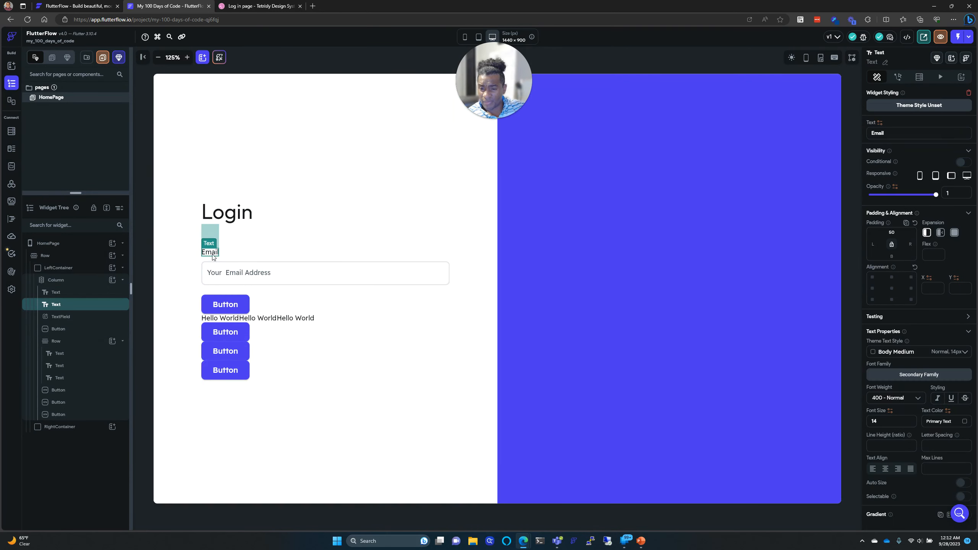
{"action": "left_click", "coordinate": [217, 274]}
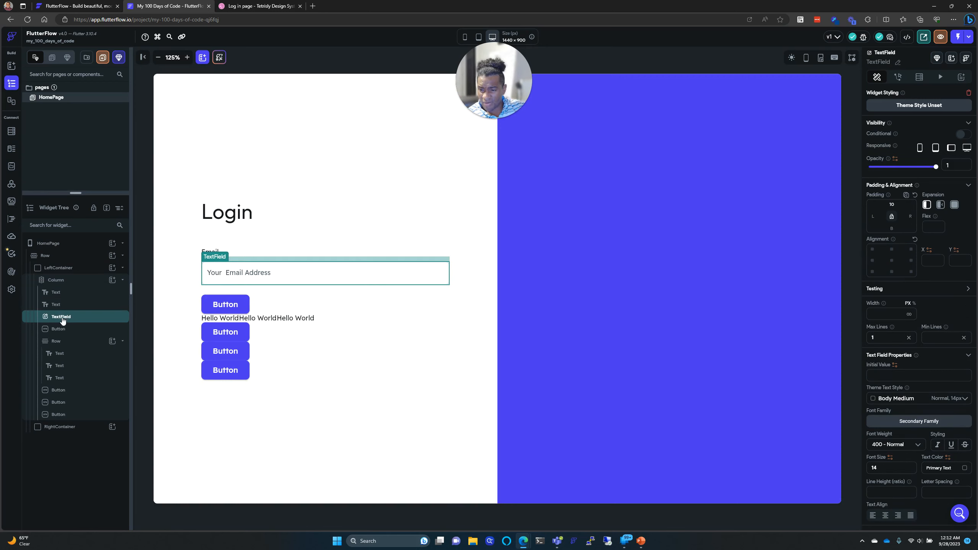
{"action": "left_click", "coordinate": [56, 305]}
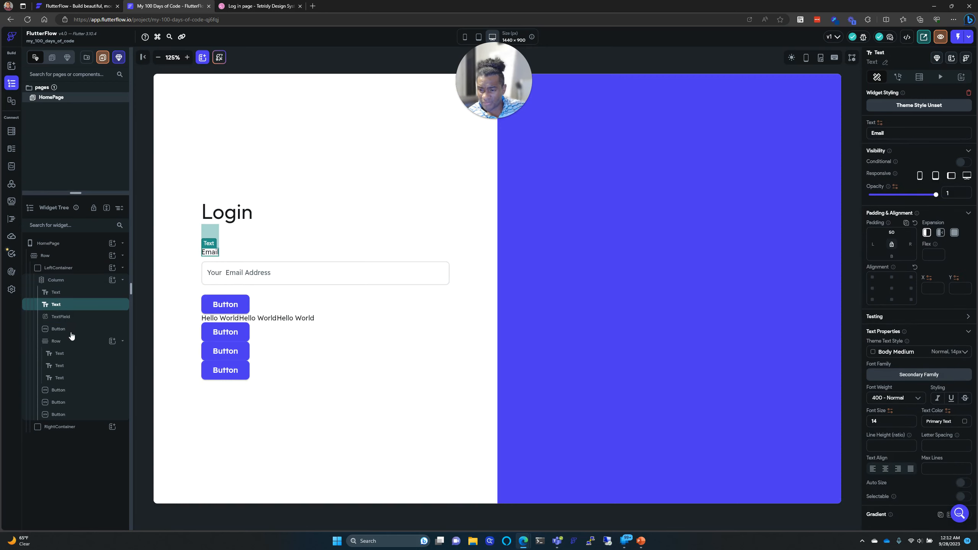
{"action": "left_click", "coordinate": [70, 329]}
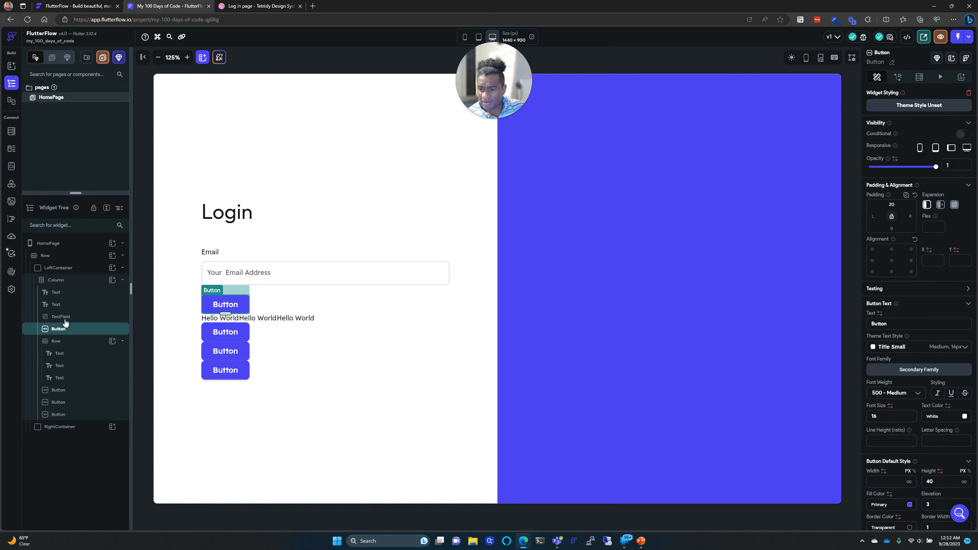
{"action": "left_click", "coordinate": [65, 317]}
{"action": "left_click", "coordinate": [65, 305]}
{"action": "right_click", "coordinate": [65, 305]}
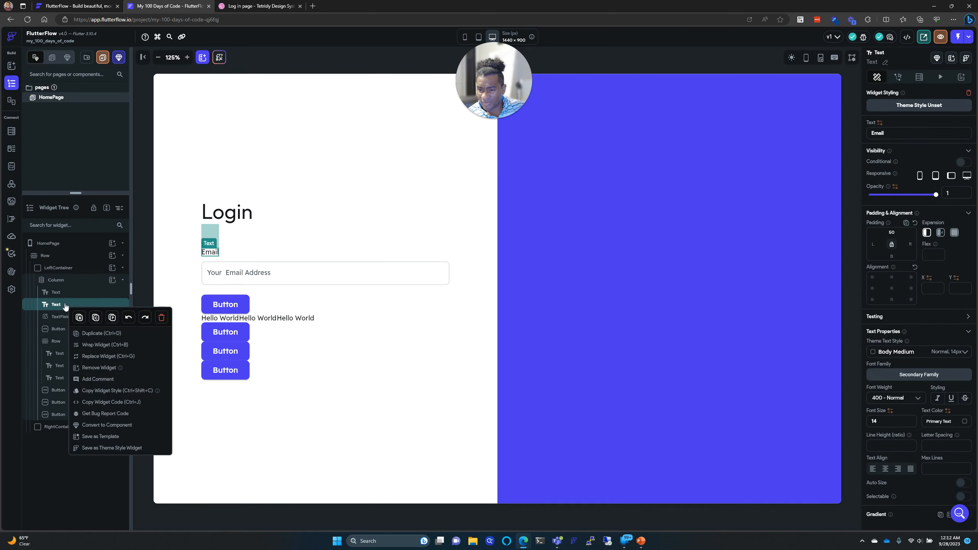
Step: Wrap the Email label in a new Column and move the email field and button into it
{"action": "left_click", "coordinate": [91, 345]}
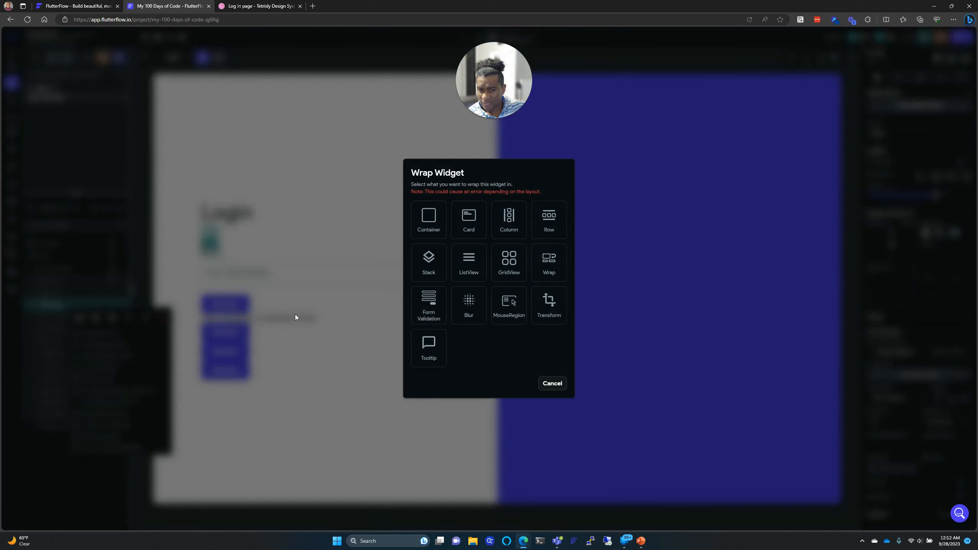
{"action": "left_click", "coordinate": [508, 227]}
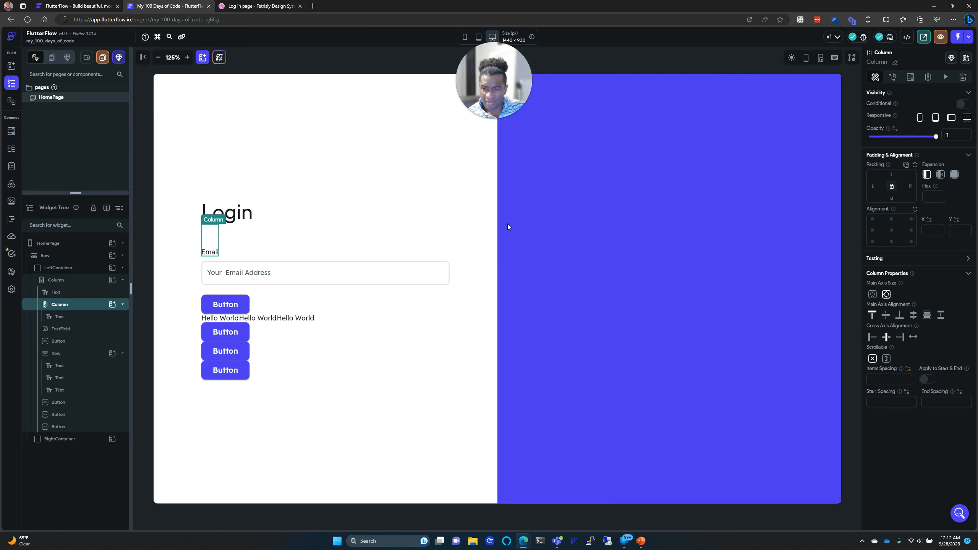
{"action": "left_click_drag", "start_coordinate": [70, 331], "coordinate": [71, 311]}
{"action": "left_click", "coordinate": [71, 321]}
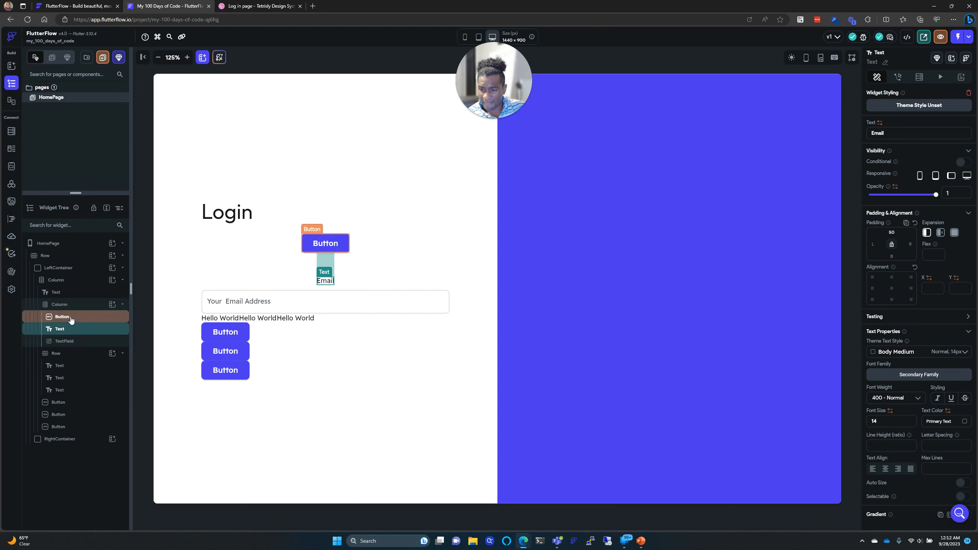
{"action": "left_click_drag", "start_coordinate": [71, 319], "coordinate": [68, 344]}
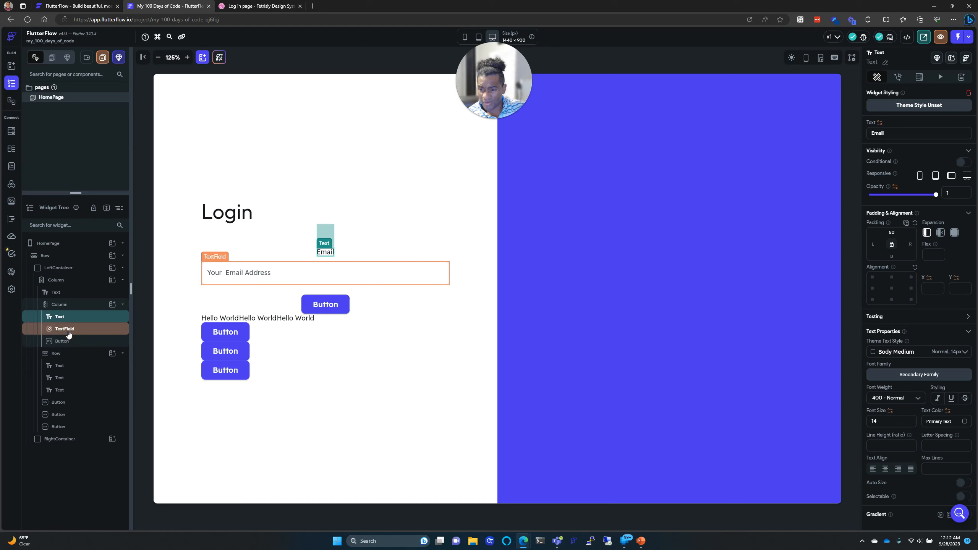
Step: Set the new Column's cross axis alignment to Stretch
{"action": "left_click", "coordinate": [377, 258]}
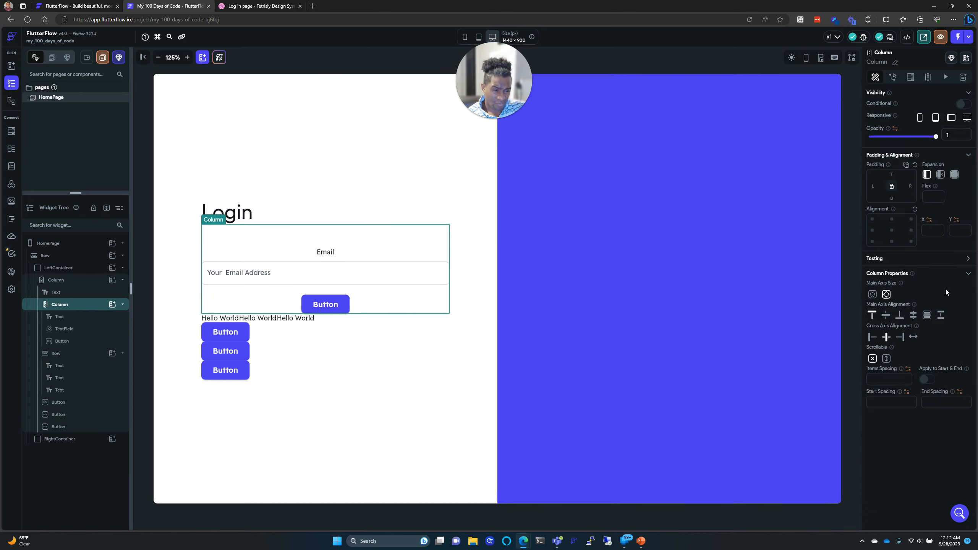
{"action": "left_click", "coordinate": [914, 338]}
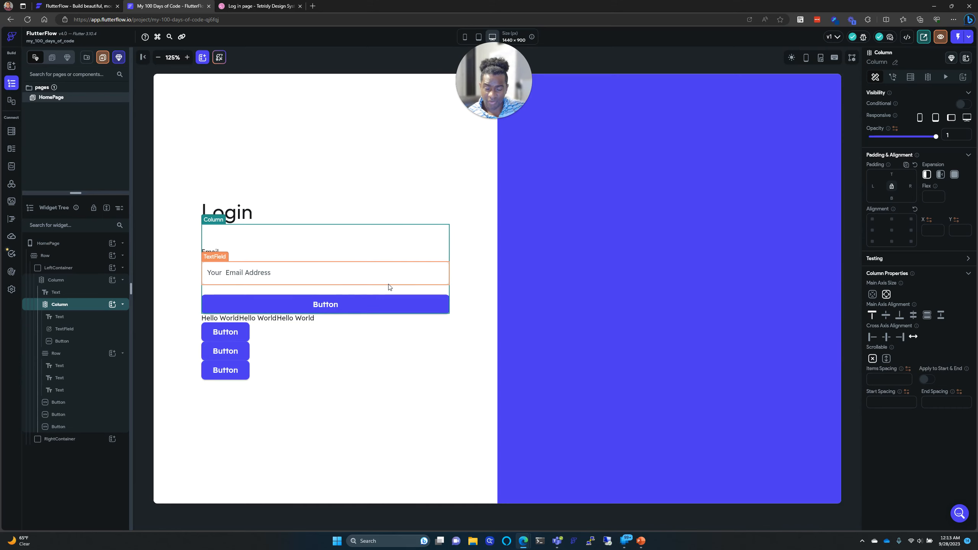
{"action": "left_click", "coordinate": [273, 253]}
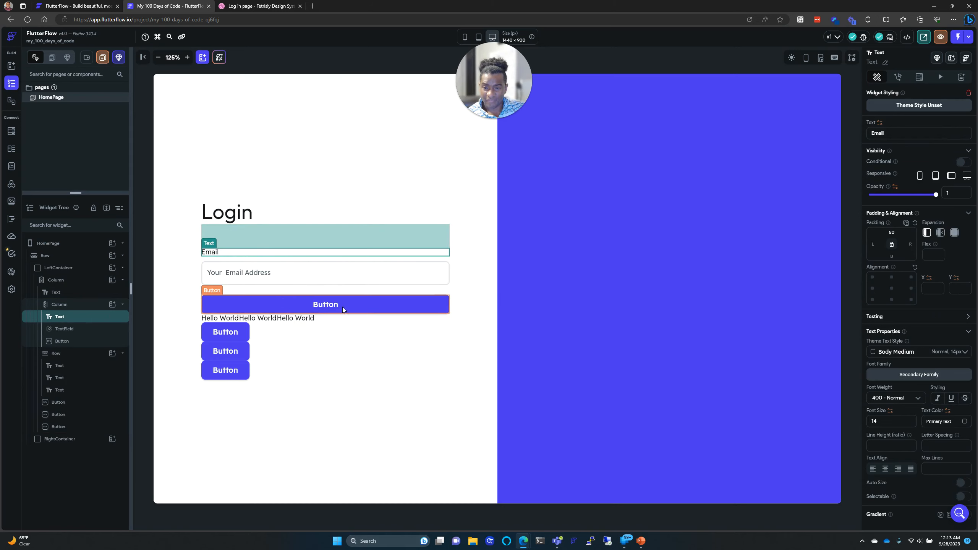
{"action": "left_click", "coordinate": [541, 288]}
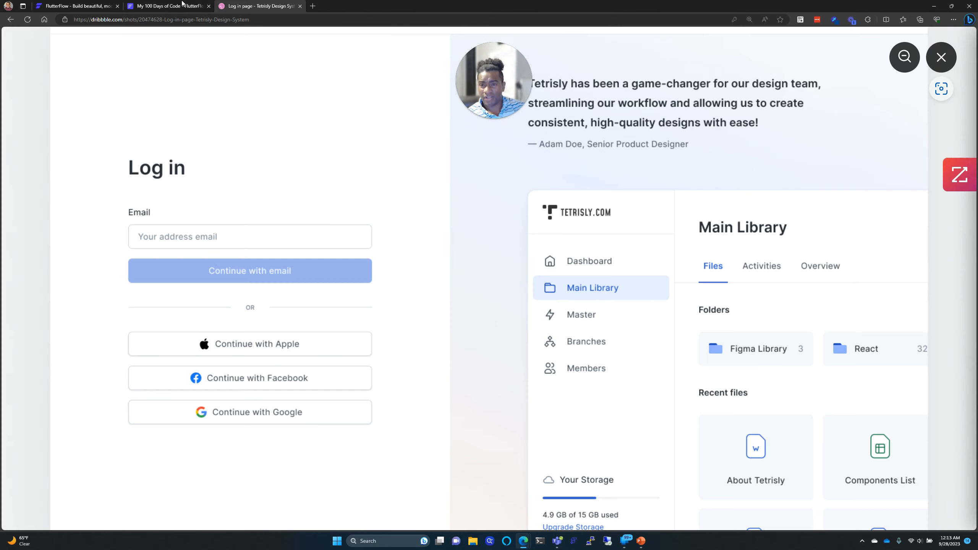
Step: Compare the form with the Dribbble login design and select the form's button
{"action": "left_click", "coordinate": [261, 6]}
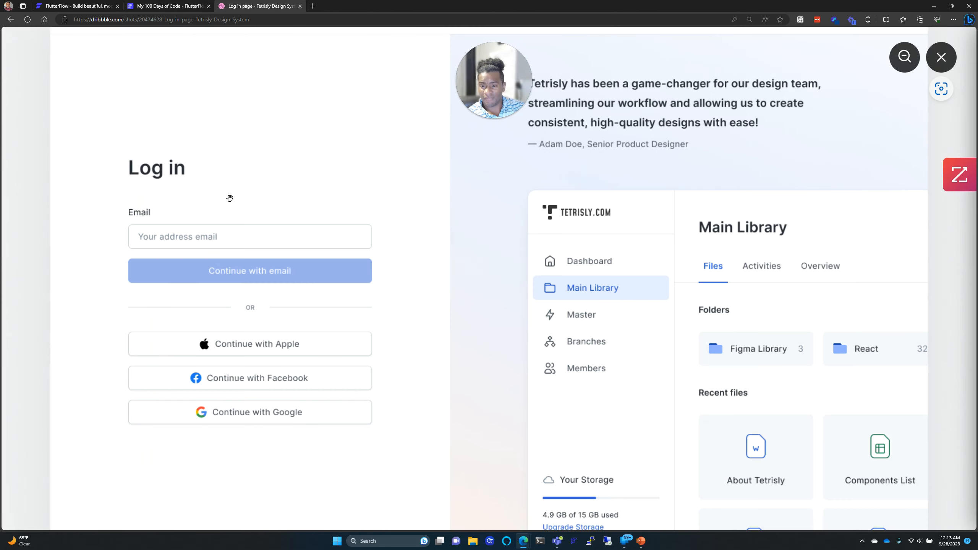
{"action": "left_click", "coordinate": [175, 5]}
{"action": "left_click", "coordinate": [376, 306]}
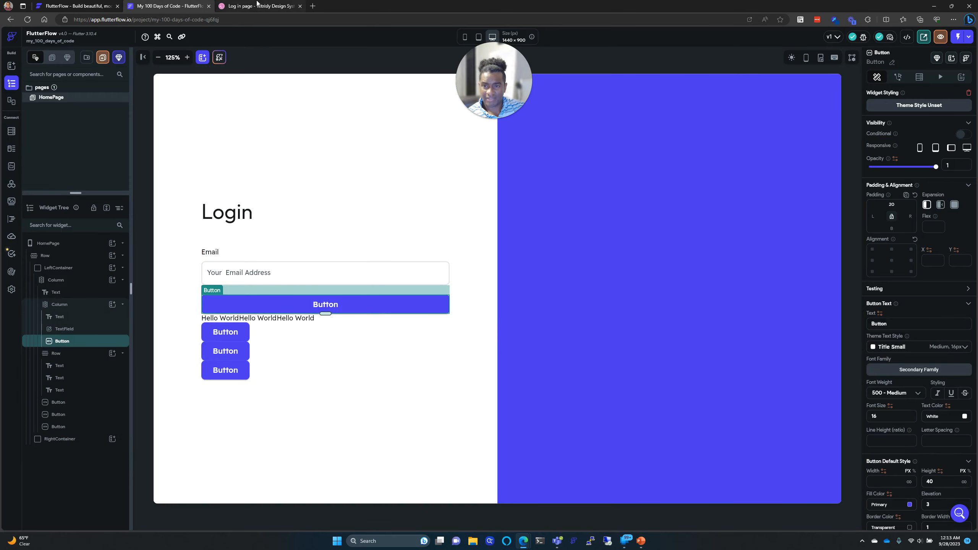
{"action": "left_click", "coordinate": [258, 3]}
{"action": "left_click", "coordinate": [177, 4]}
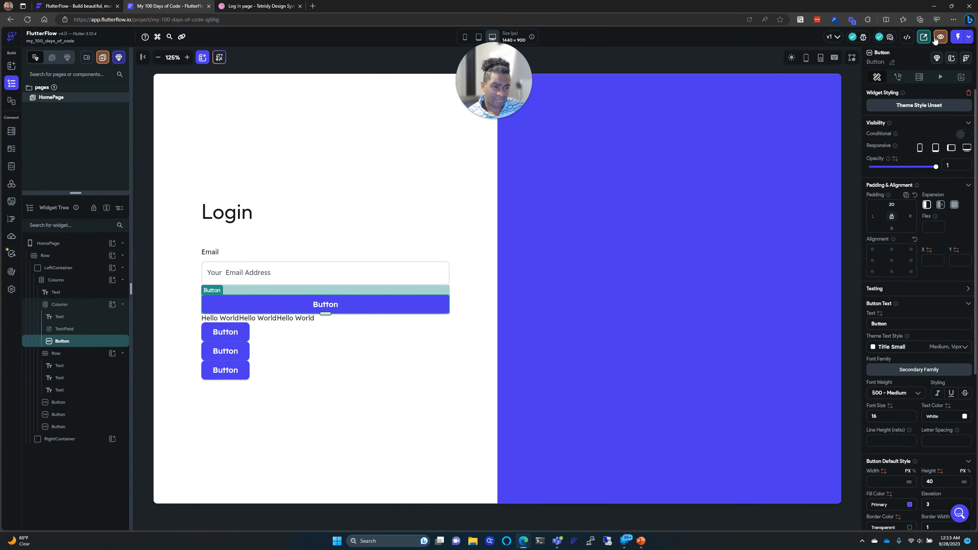
Step: Change the button text to 'Continue with Email', then return to the Dribbble reference
{"action": "left_click_drag", "start_coordinate": [905, 326], "coordinate": [863, 328]}
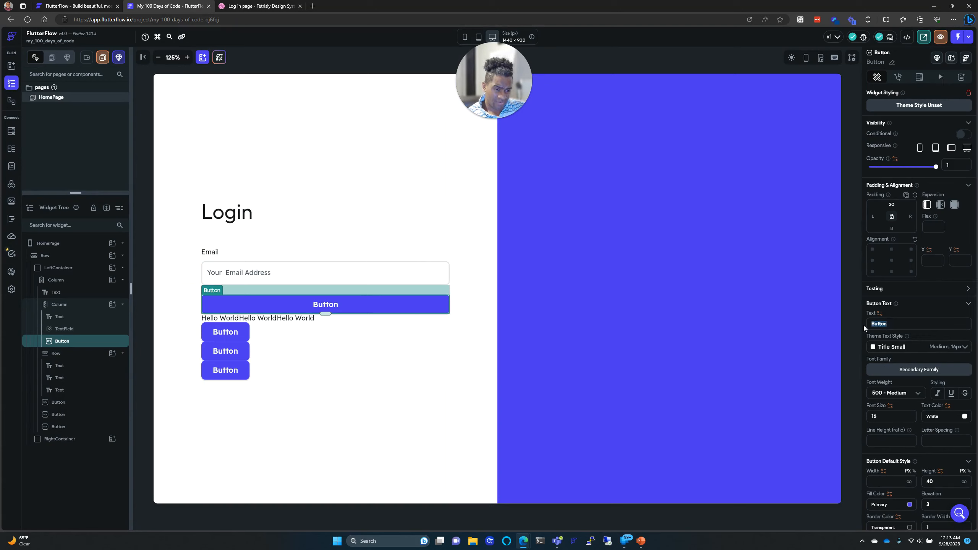
{"action": "type", "text": "Cont"}
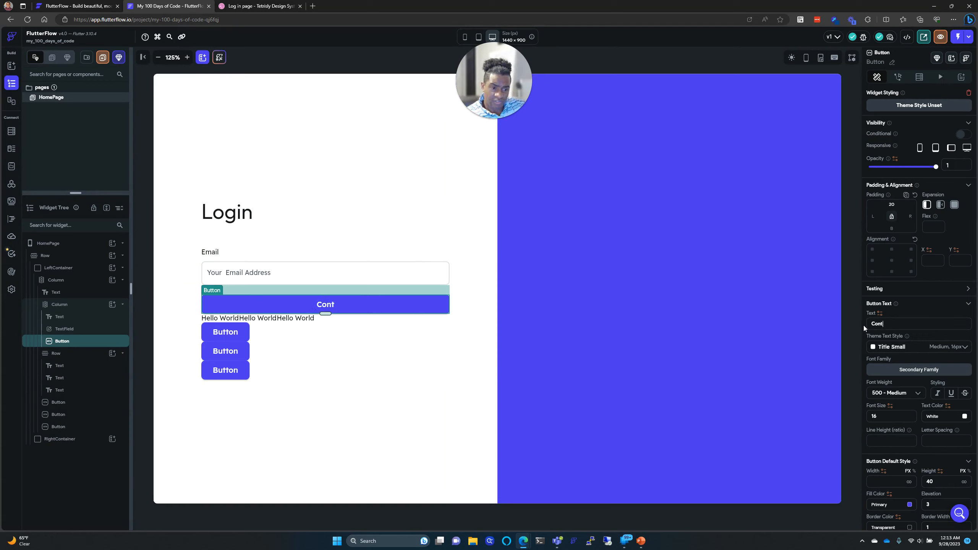
{"action": "type", "text": "inue wi"}
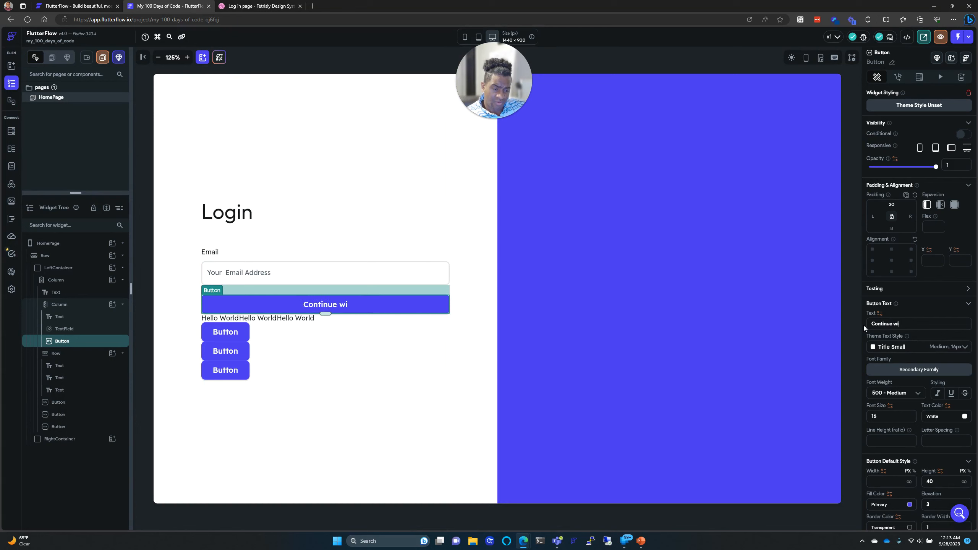
{"action": "type", "text": "th Email"}
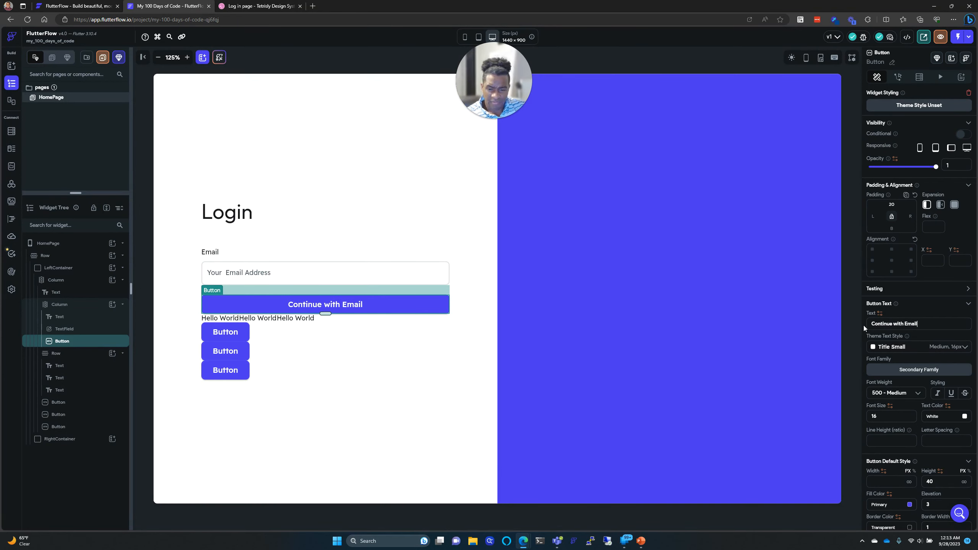
{"action": "left_click", "coordinate": [433, 432]}
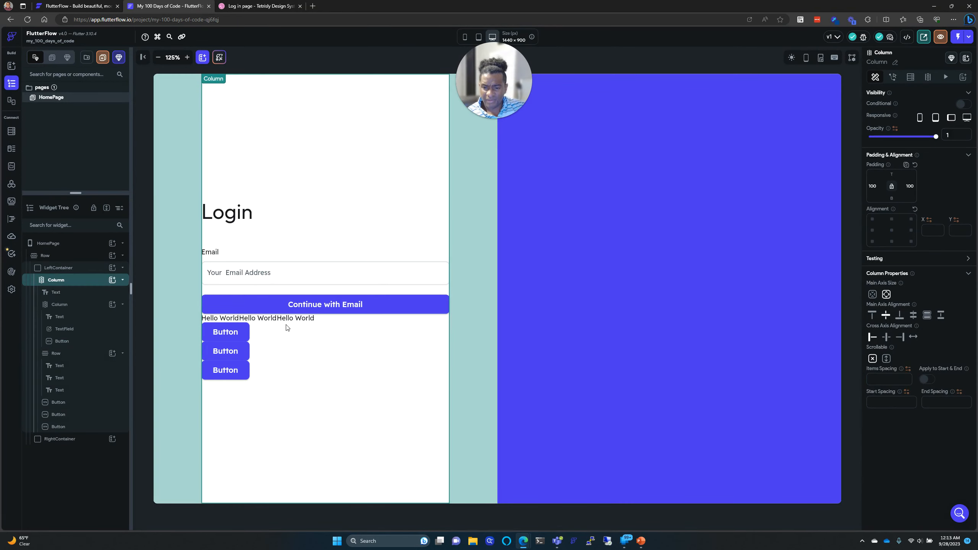
{"action": "left_click", "coordinate": [529, 366]}
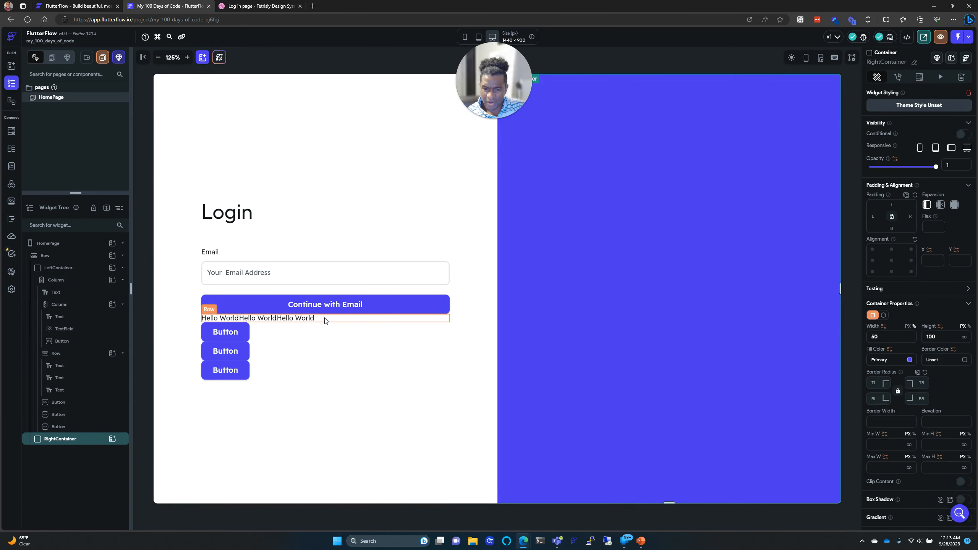
{"action": "key", "text": "ctrl+Tab"}
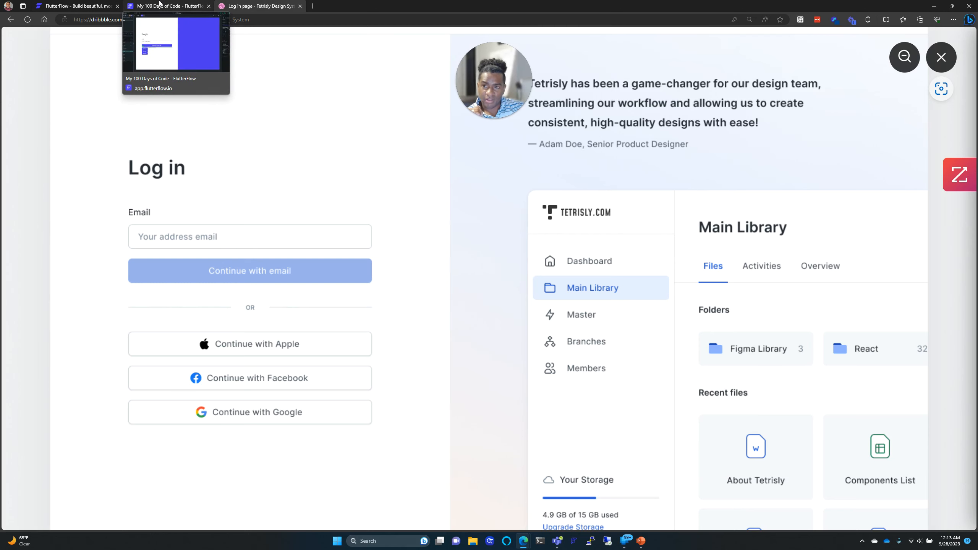
Step: Change the middle Hello World text to 'OR' and give its row 20 top padding
{"action": "left_click", "coordinate": [160, 3]}
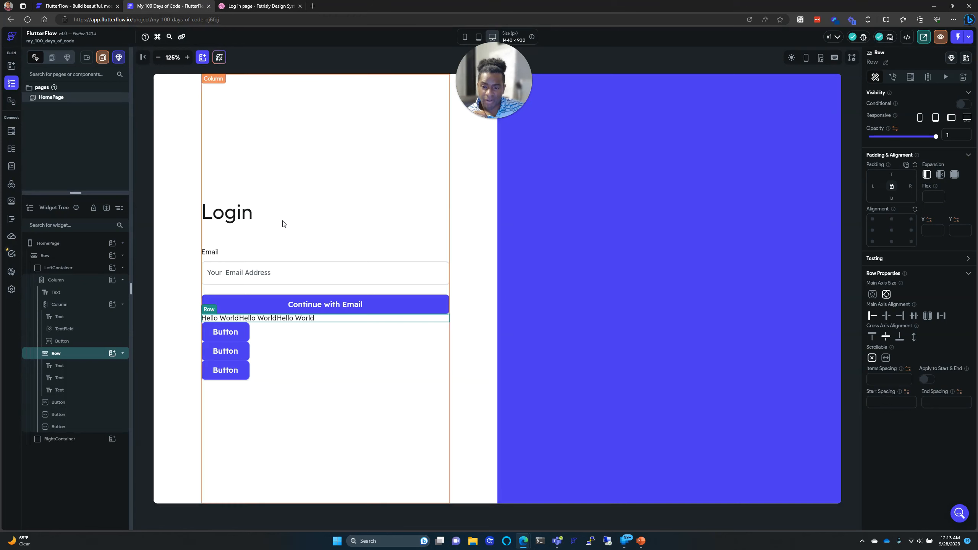
{"action": "left_click", "coordinate": [272, 321]}
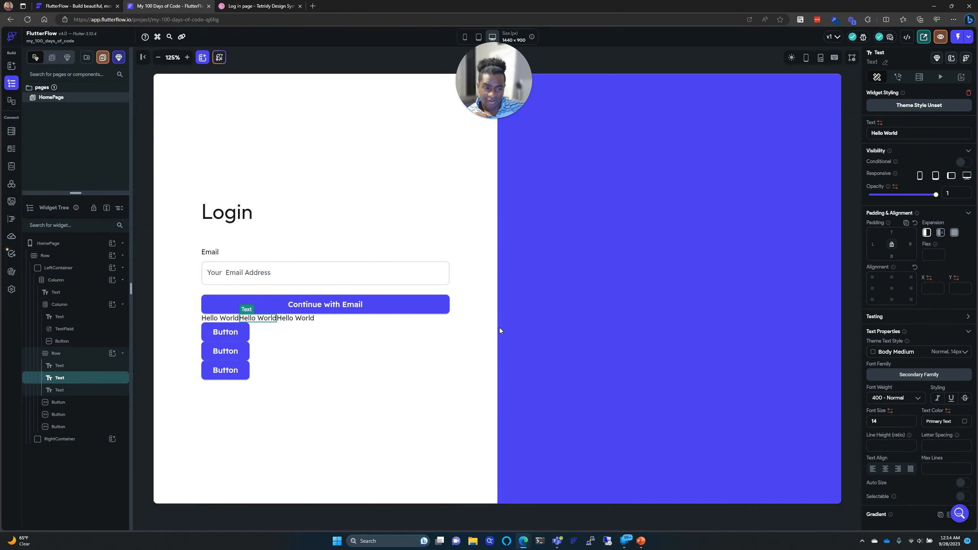
{"action": "left_click_drag", "start_coordinate": [903, 130], "coordinate": [852, 134]}
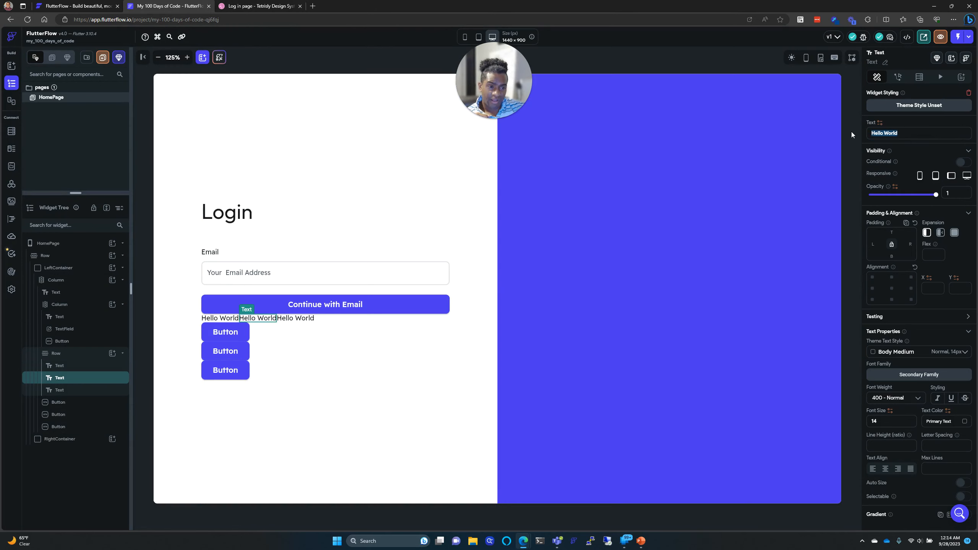
{"action": "type", "text": "OR"}
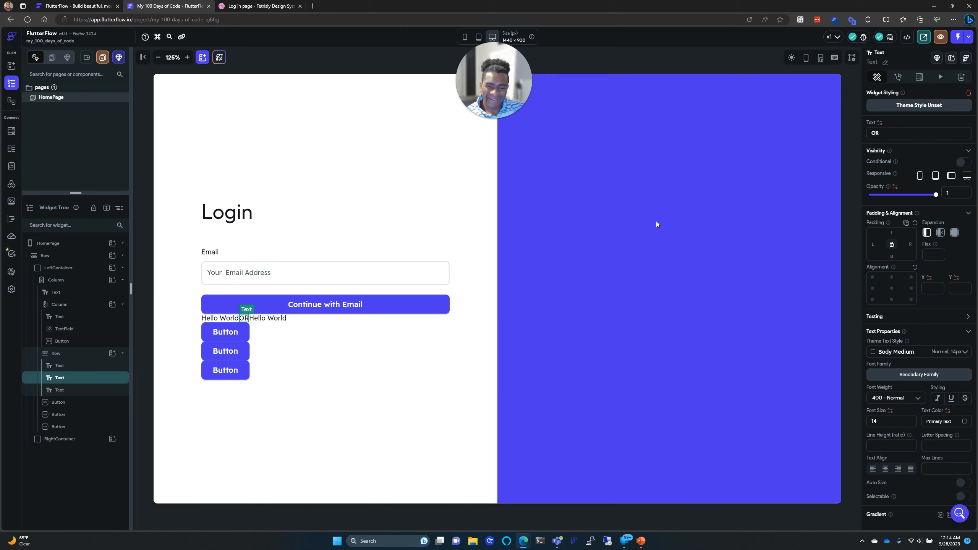
{"action": "left_click", "coordinate": [314, 320]}
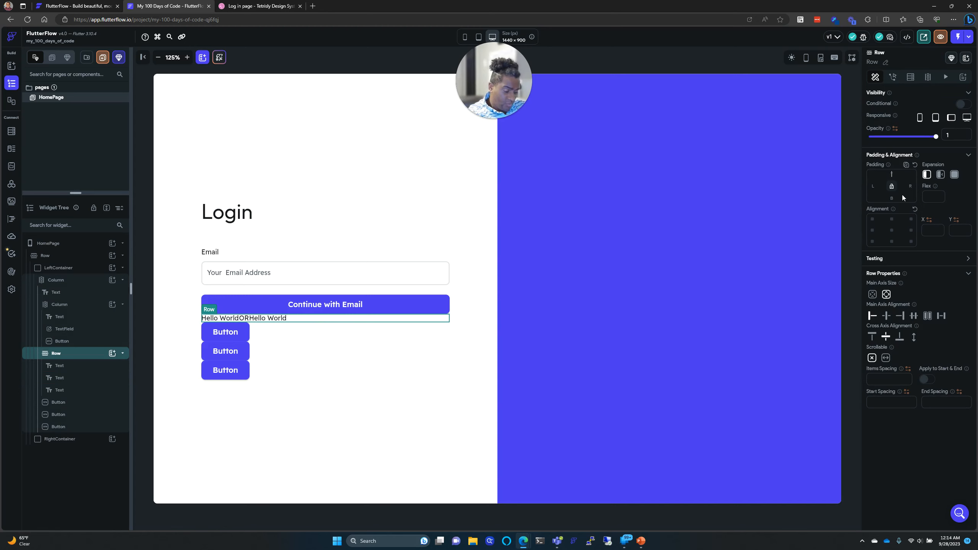
{"action": "type", "text": "20"}
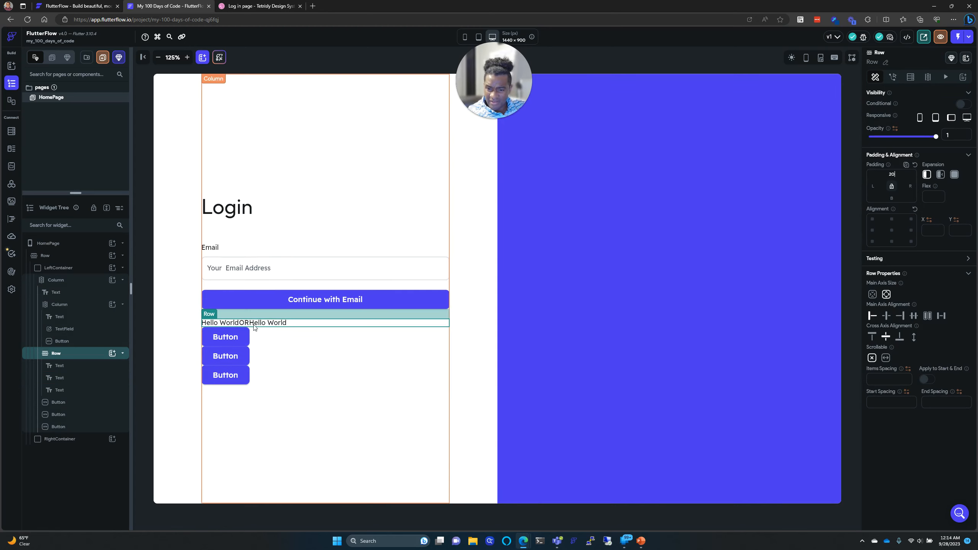
Step: Set the row's main axis alignment to Space Evenly
{"action": "left_click", "coordinate": [240, 339]}
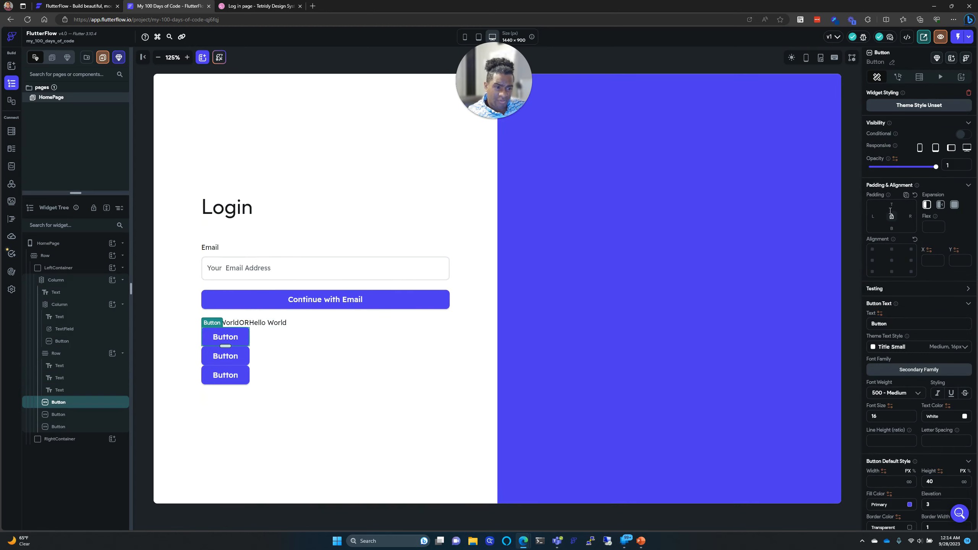
{"action": "left_click", "coordinate": [284, 339]}
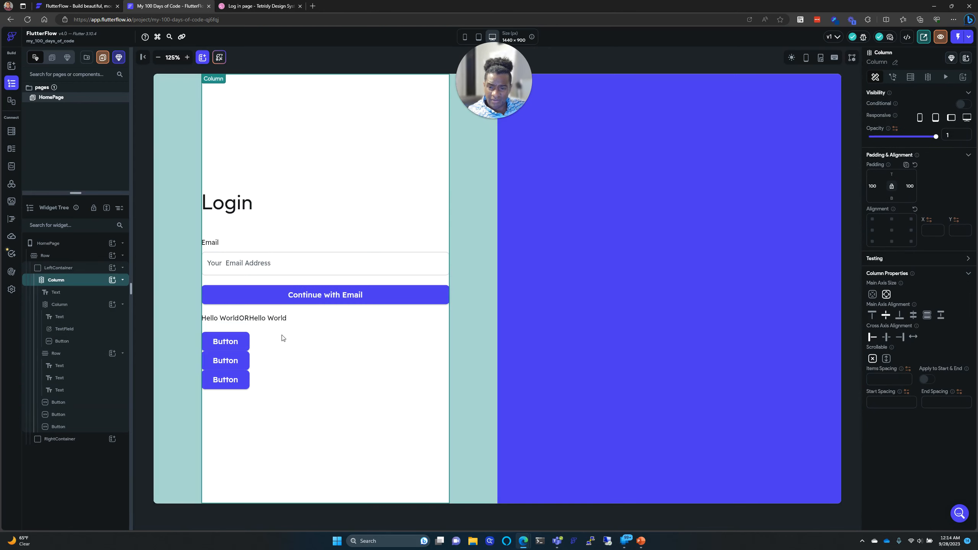
{"action": "left_click", "coordinate": [319, 319]}
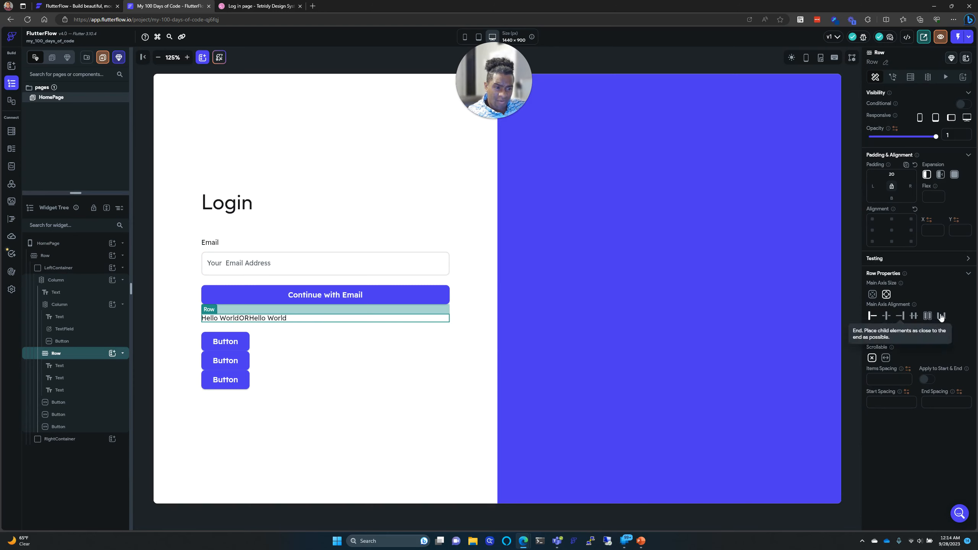
{"action": "left_click", "coordinate": [927, 315]}
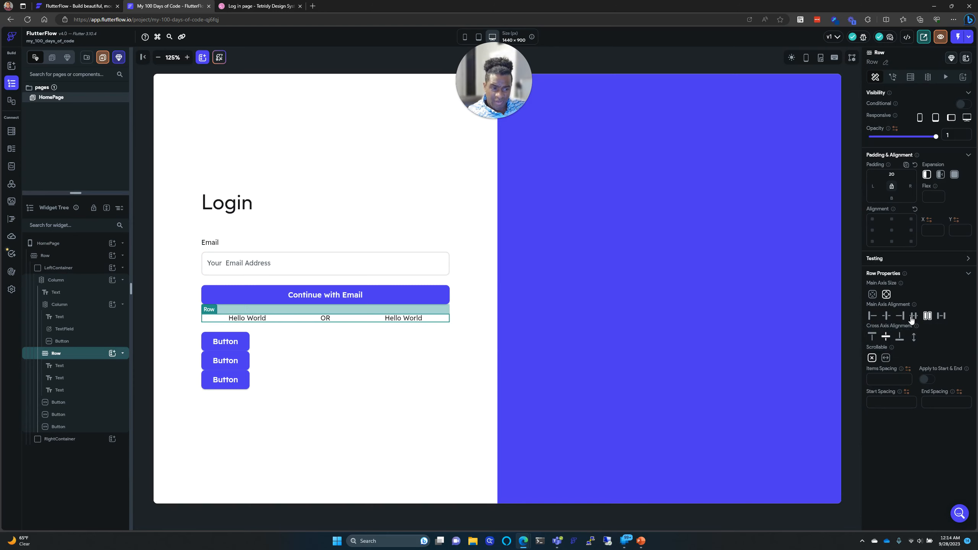
{"action": "left_click", "coordinate": [915, 317]}
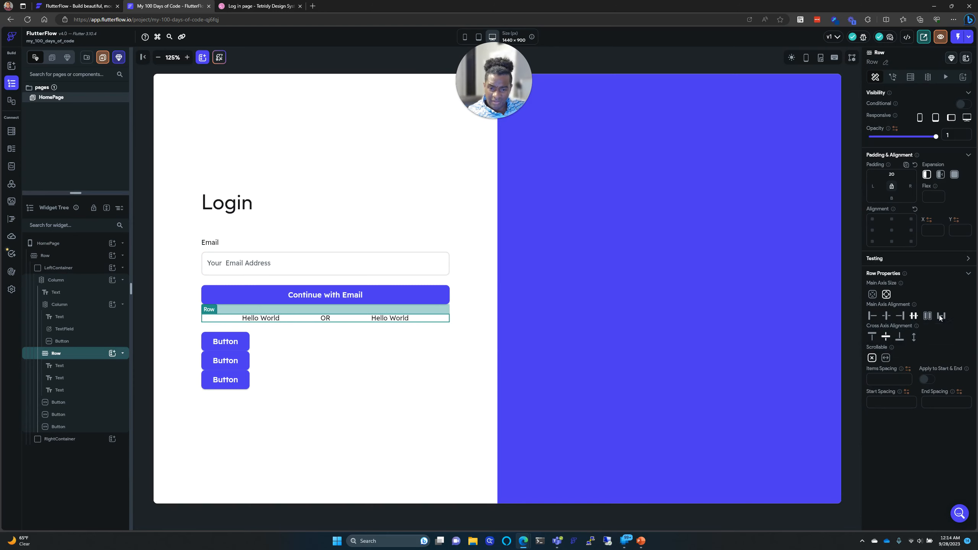
Step: Try replacing the first Hello World text, dismissing the can't-replace error
{"action": "left_click", "coordinate": [253, 321]}
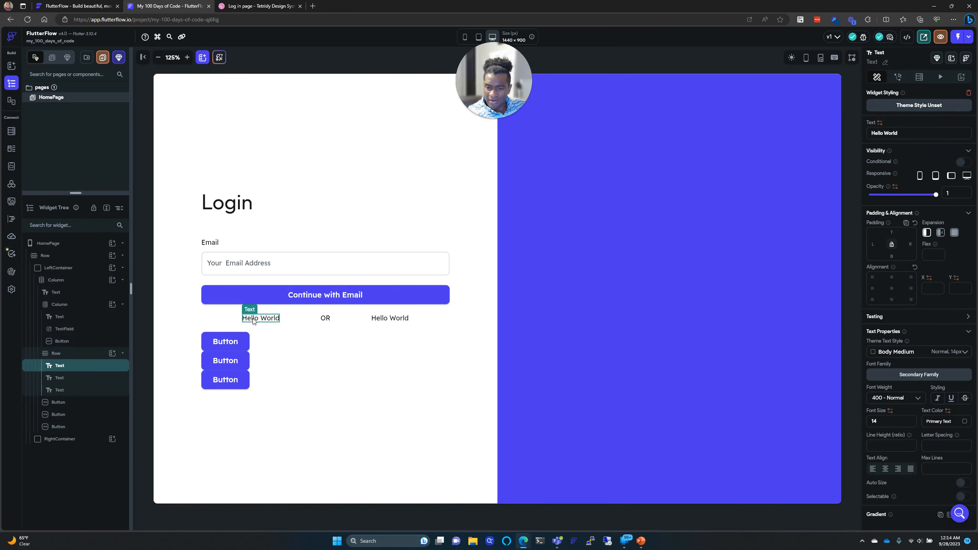
{"action": "right_click", "coordinate": [78, 372]}
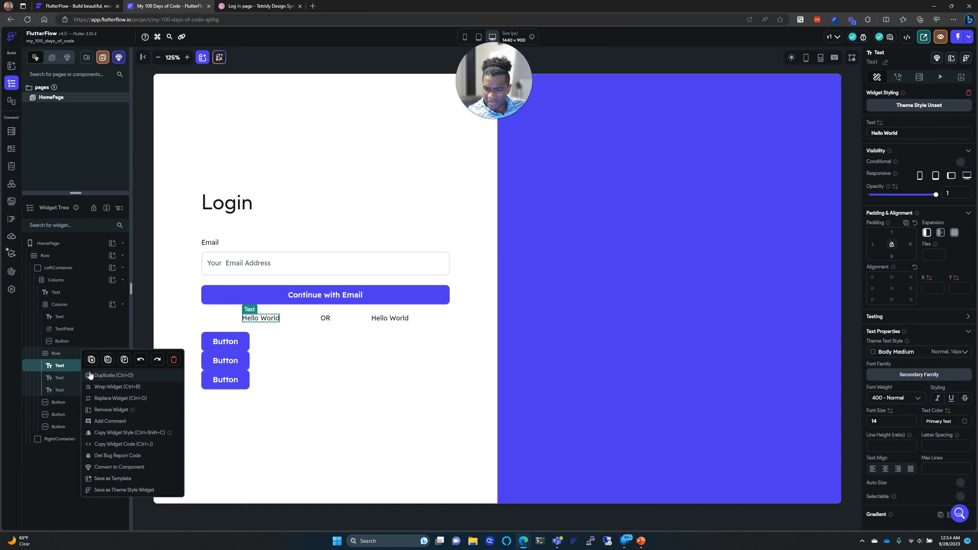
{"action": "left_click", "coordinate": [104, 399]}
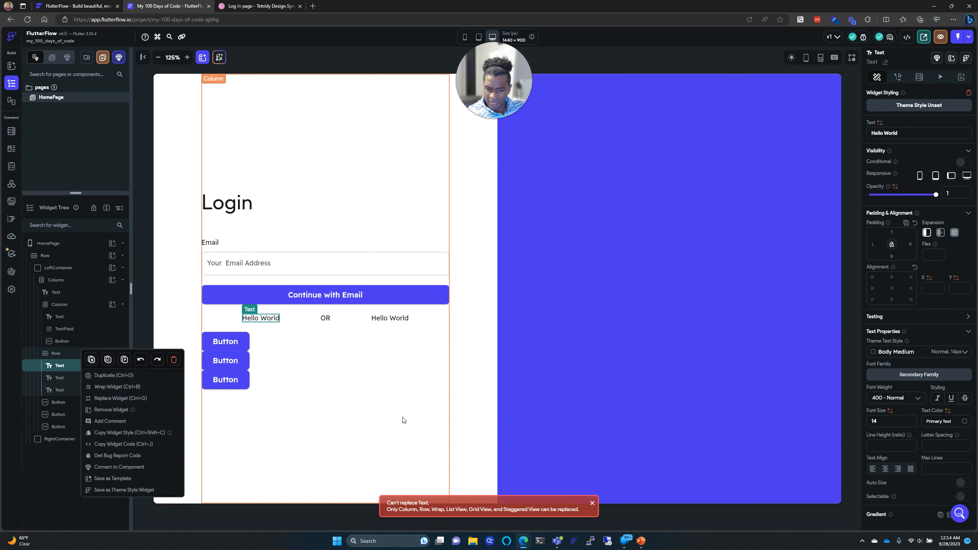
{"action": "left_click", "coordinate": [593, 503]}
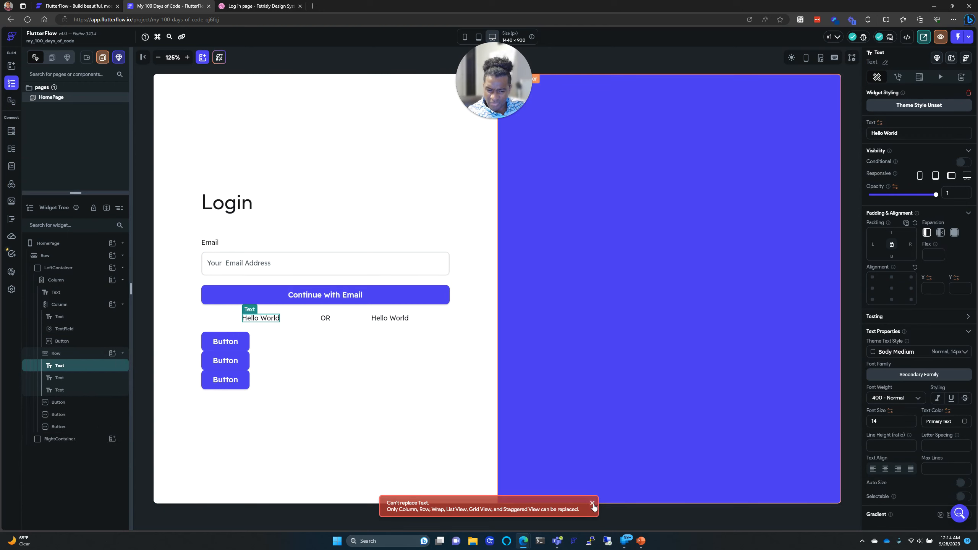
{"action": "left_click", "coordinate": [592, 503]}
Step: Delete both Hello World texts from the row
{"action": "right_click", "coordinate": [116, 373]}
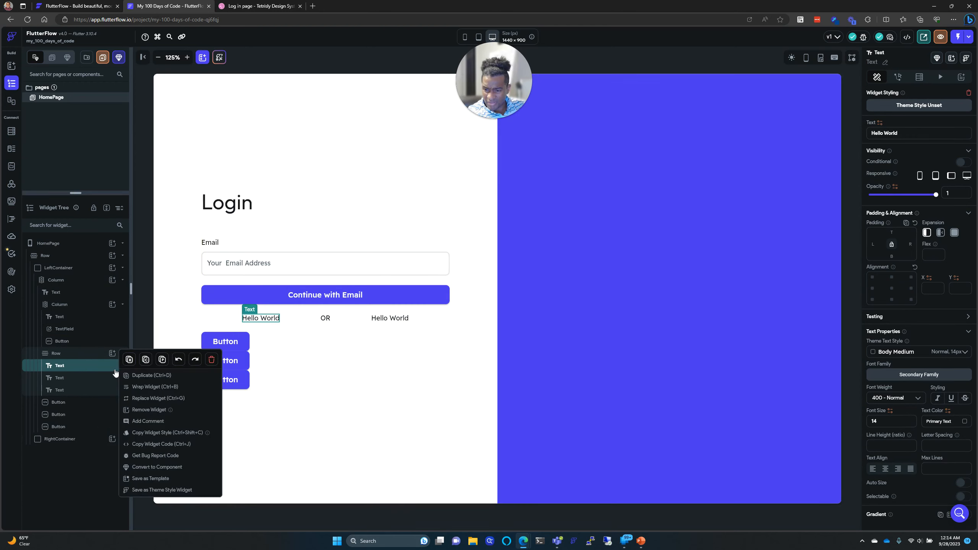
{"action": "left_click", "coordinate": [212, 360]}
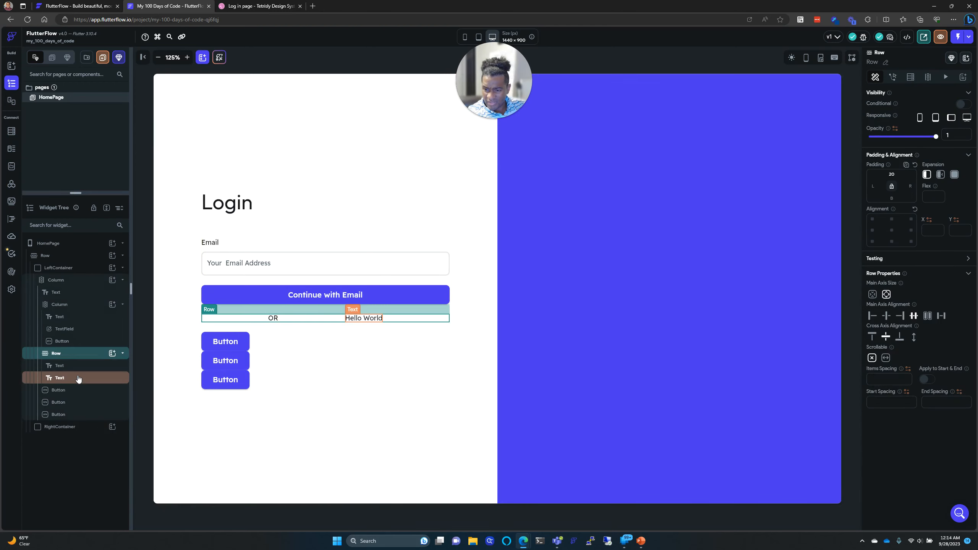
{"action": "right_click", "coordinate": [78, 379]}
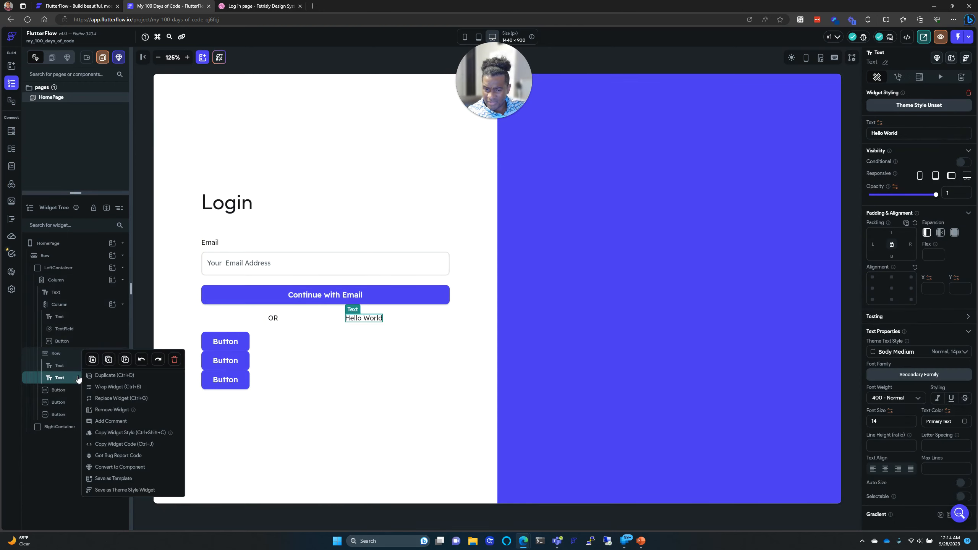
{"action": "left_click", "coordinate": [174, 360]}
{"action": "left_click", "coordinate": [111, 353]}
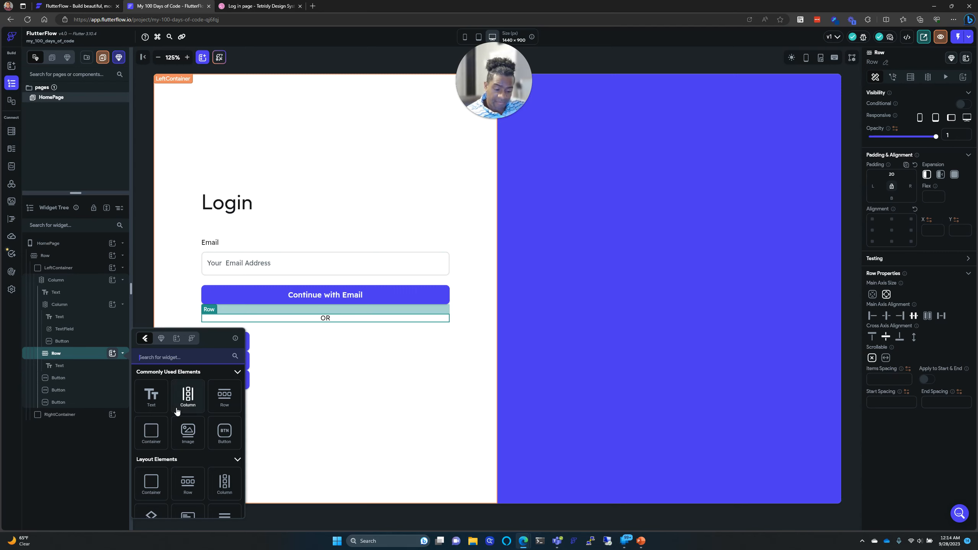
Step: Add two TextFields to the row via the 'text' search and move OR between them
{"action": "type", "text": "tex"}
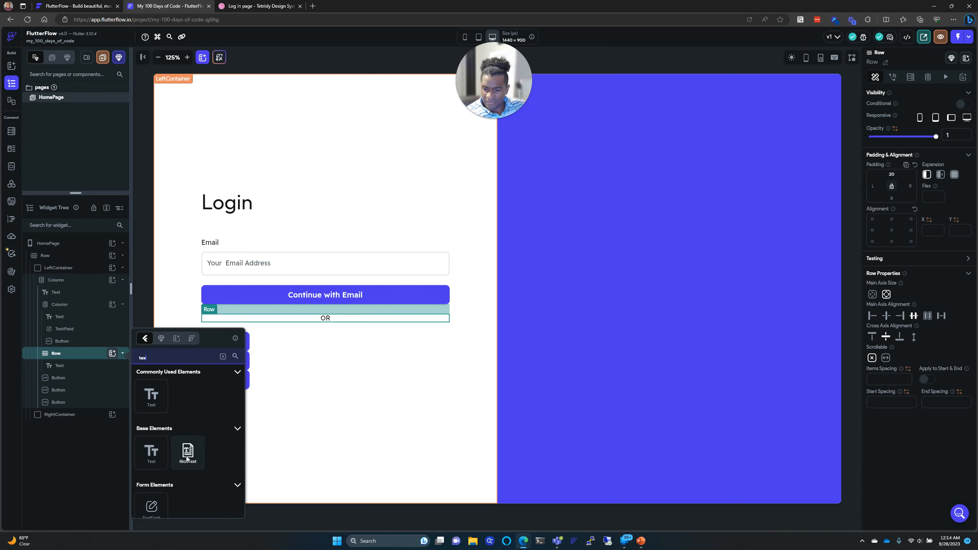
{"action": "scroll", "coordinate": [186, 458], "scroll_direction": "down", "scroll_amount": 2}
{"action": "left_click", "coordinate": [151, 430]}
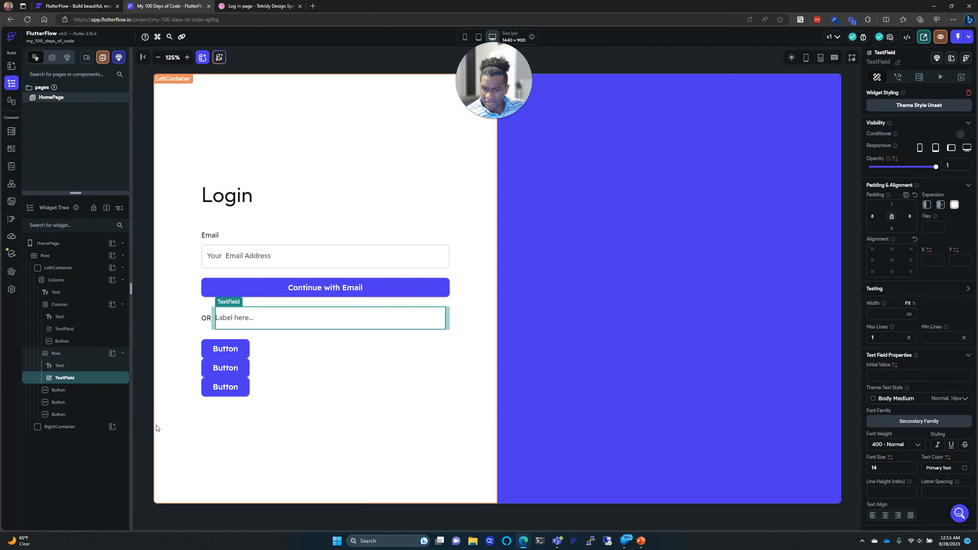
{"action": "left_click", "coordinate": [112, 353]}
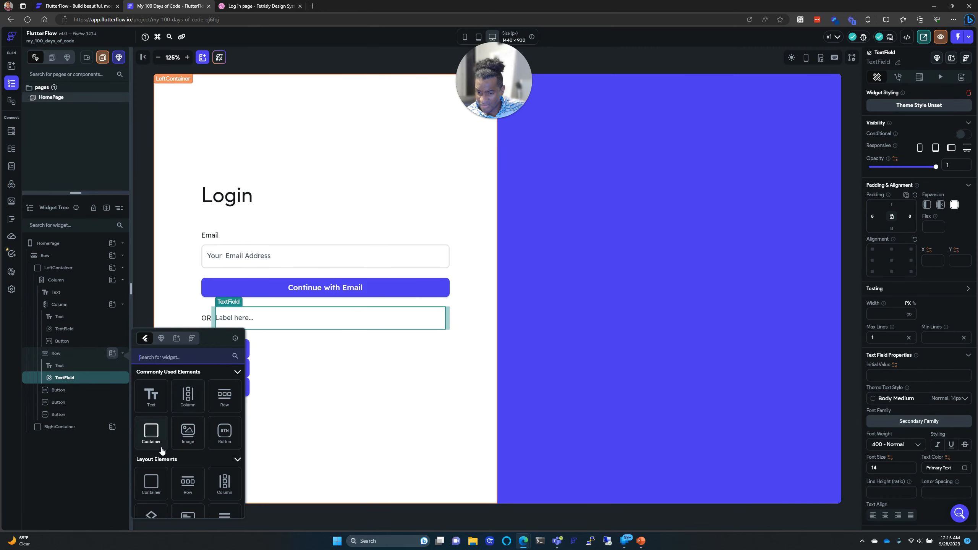
{"action": "scroll", "coordinate": [160, 444], "scroll_direction": "down", "scroll_amount": 3}
{"action": "scroll", "coordinate": [162, 451], "scroll_direction": "down", "scroll_amount": 6}
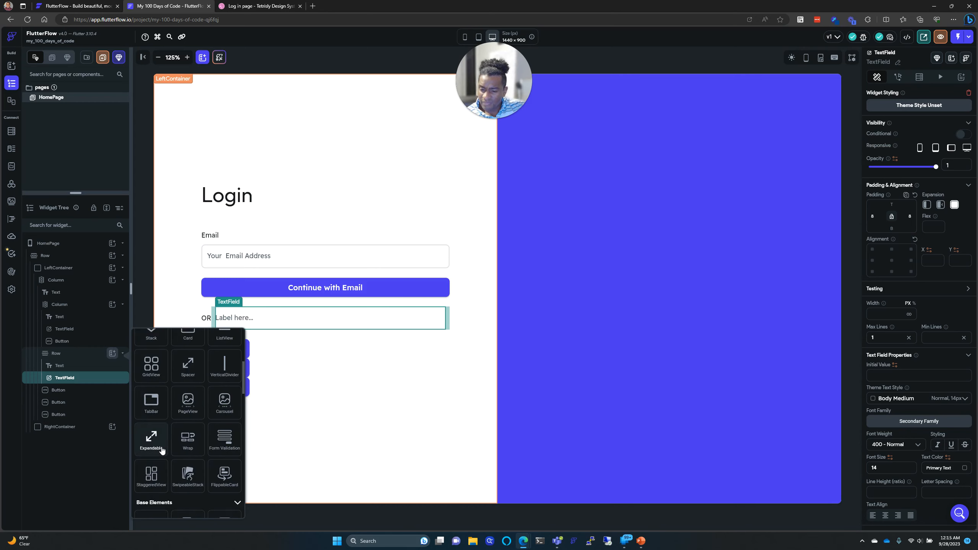
{"action": "scroll", "coordinate": [162, 449], "scroll_direction": "up", "scroll_amount": 5}
{"action": "scroll", "coordinate": [162, 448], "scroll_direction": "up", "scroll_amount": 4}
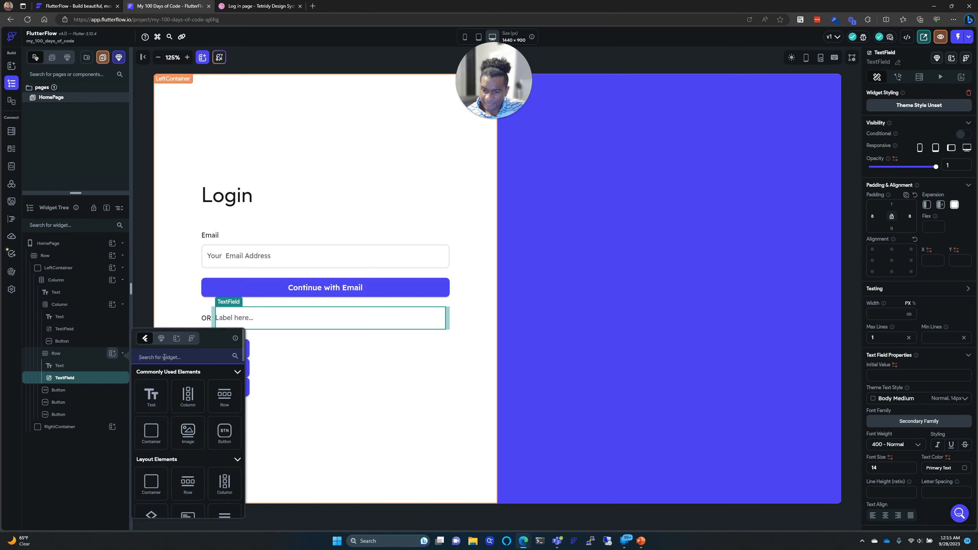
{"action": "type", "text": "text"}
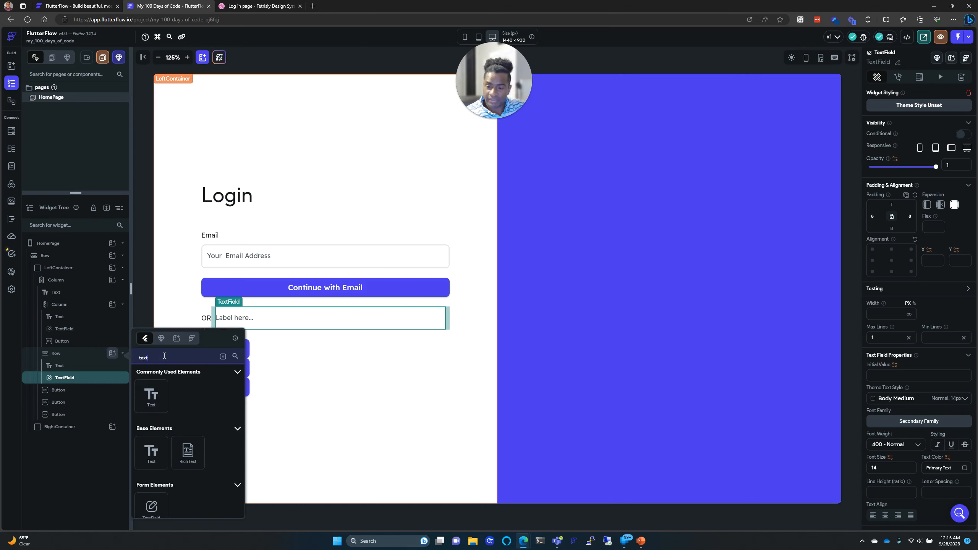
{"action": "left_click", "coordinate": [152, 508]}
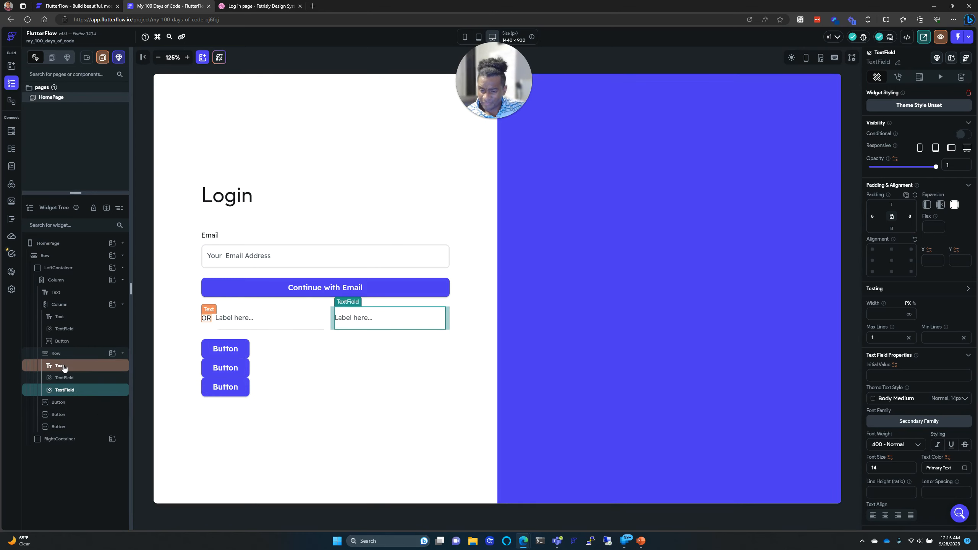
{"action": "left_click_drag", "start_coordinate": [63, 368], "coordinate": [66, 381]}
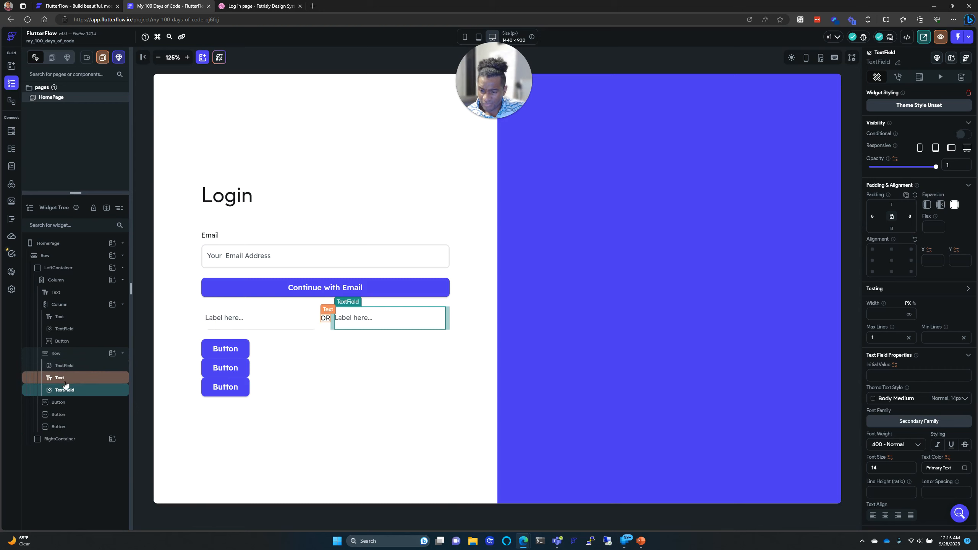
{"action": "left_click", "coordinate": [330, 376]}
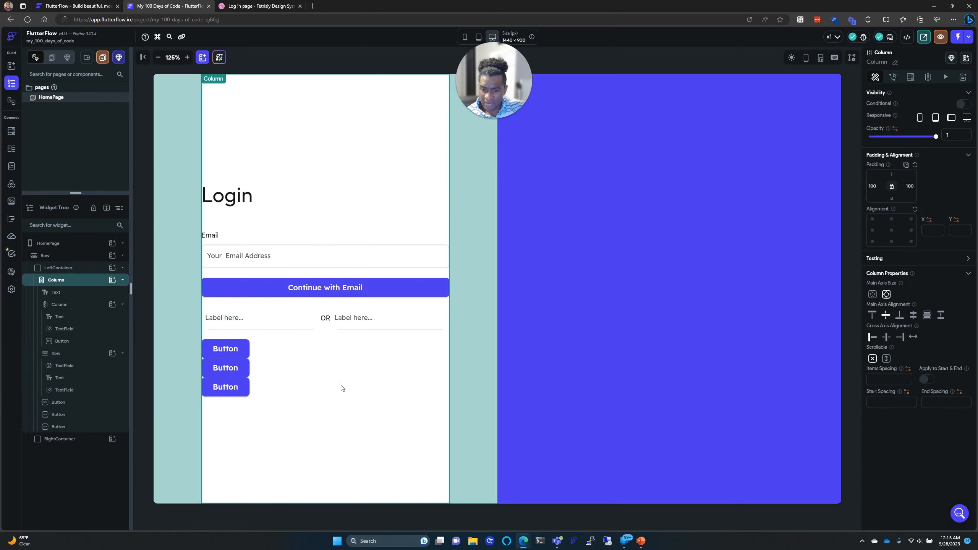
Step: Clear the label text of both text fields beside OR
{"action": "left_click", "coordinate": [284, 322]}
{"action": "scroll", "coordinate": [920, 375], "scroll_direction": "down", "scroll_amount": 8}
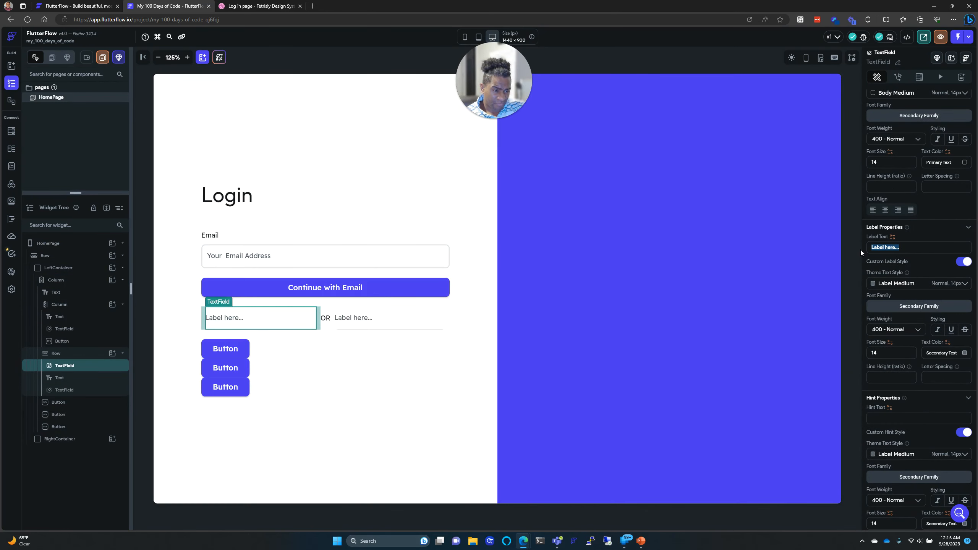
{"action": "key", "text": "BackSpace"}
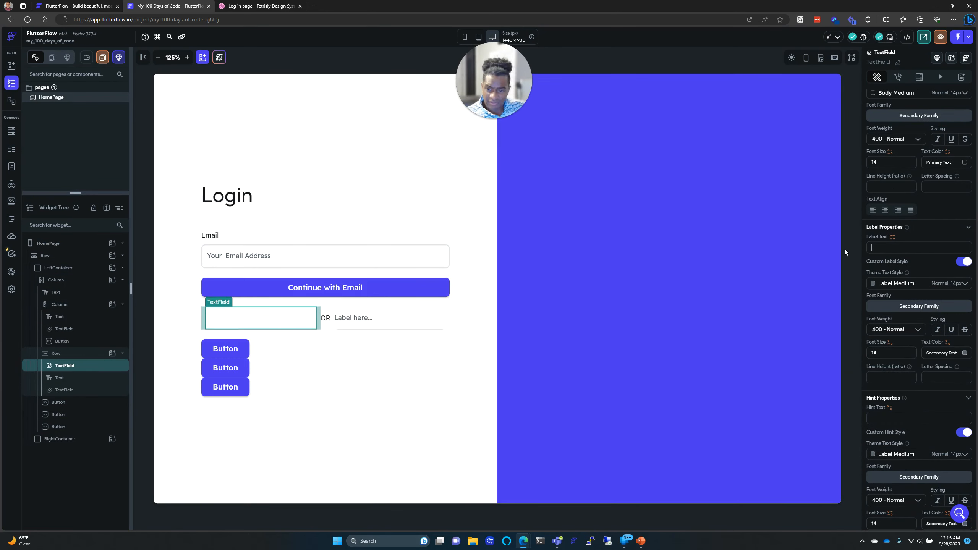
{"action": "left_click", "coordinate": [430, 326]}
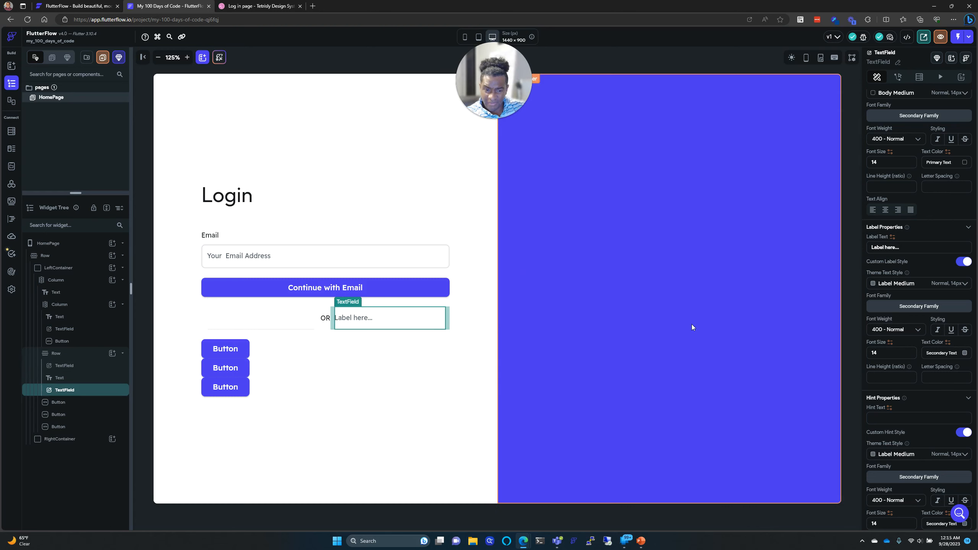
{"action": "left_click", "coordinate": [901, 249]}
{"action": "key", "text": "BackSpace"}
Step: Delete the left text field from the OR divider row
{"action": "left_click", "coordinate": [680, 269]}
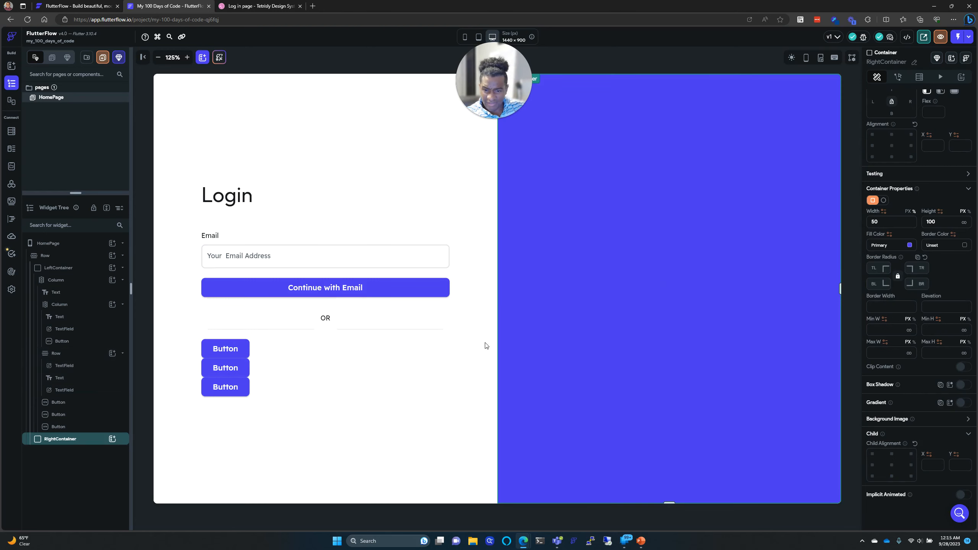
{"action": "left_click", "coordinate": [324, 331]}
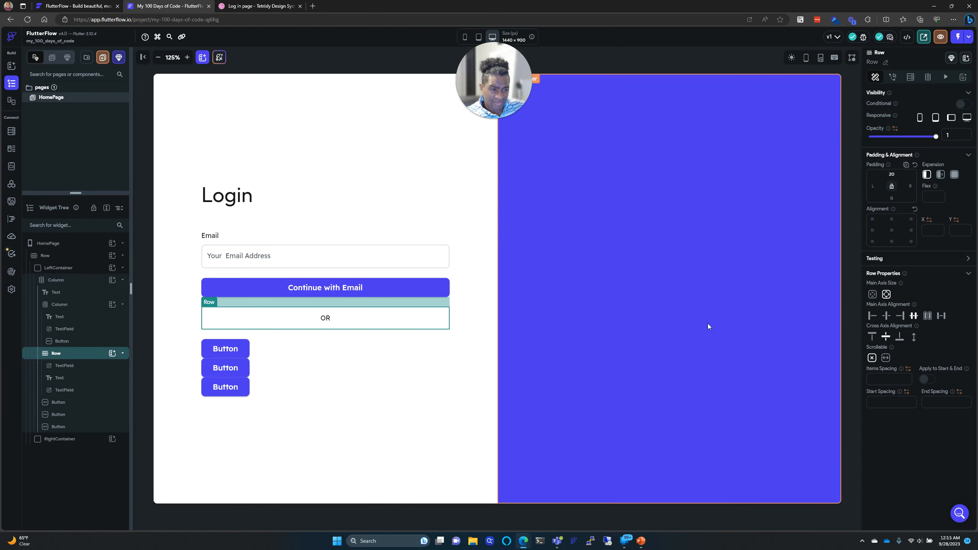
{"action": "left_click", "coordinate": [281, 318]}
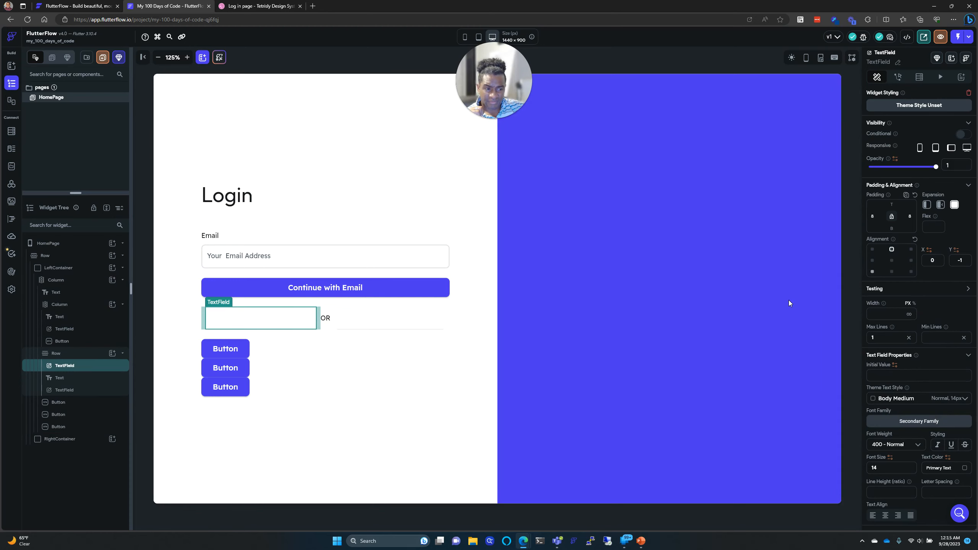
{"action": "left_click", "coordinate": [731, 318]}
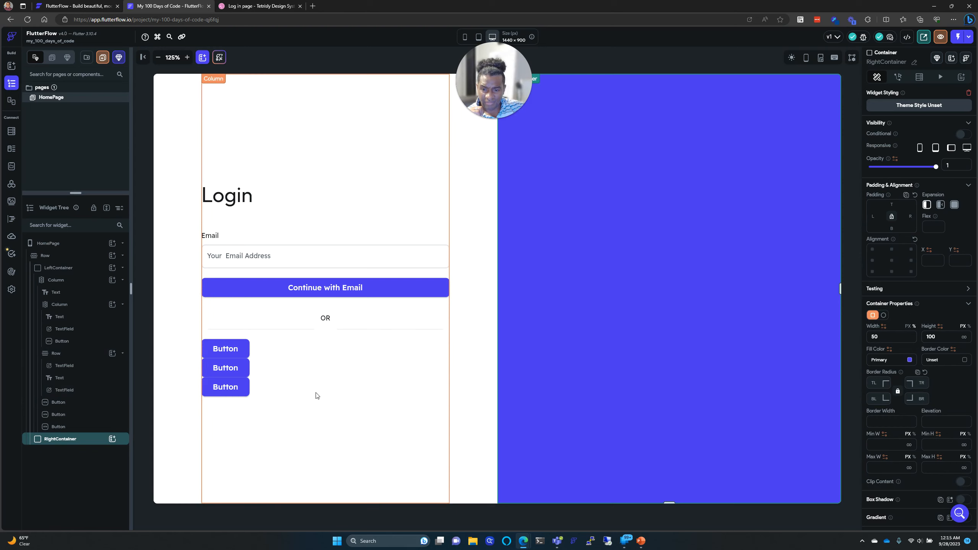
{"action": "left_click", "coordinate": [323, 335]}
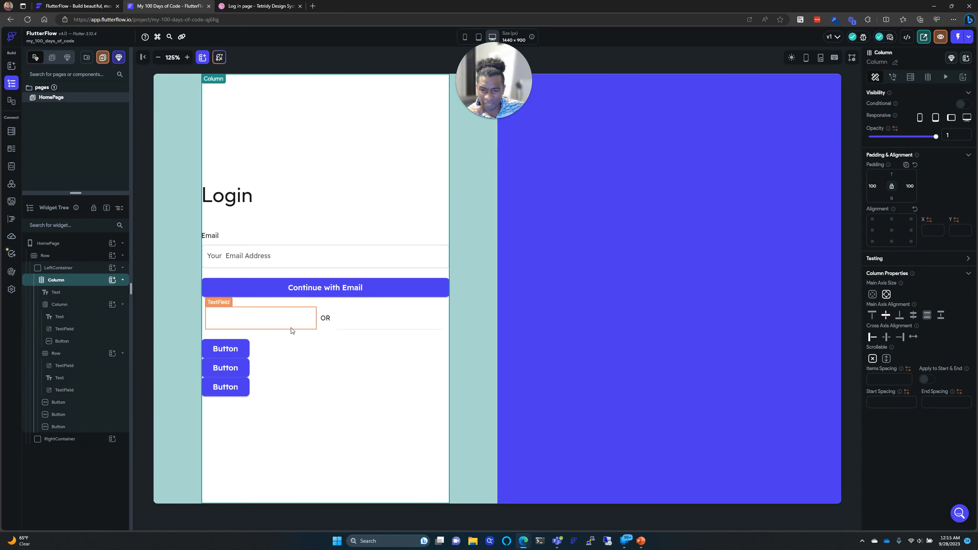
{"action": "left_click", "coordinate": [505, 341]}
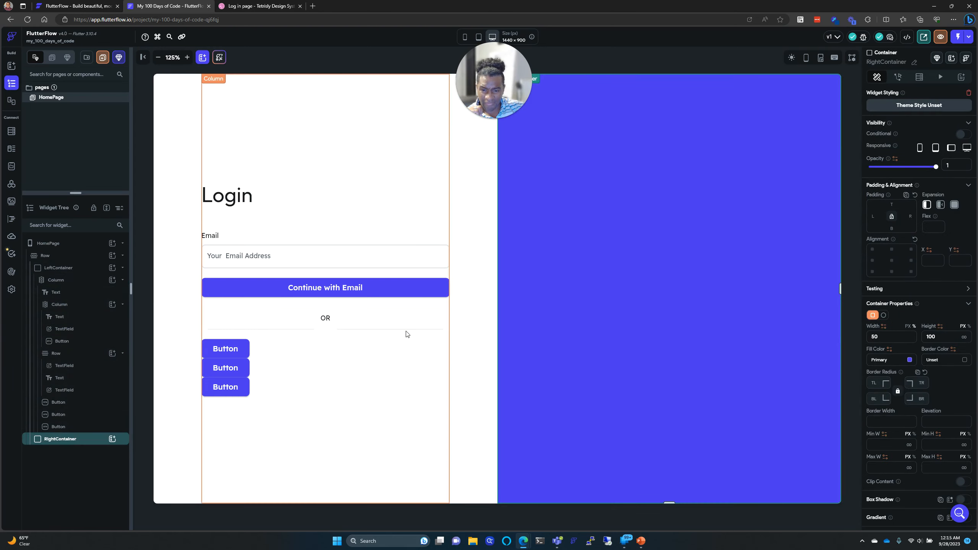
{"action": "left_click", "coordinate": [320, 325]}
{"action": "left_click", "coordinate": [276, 329]}
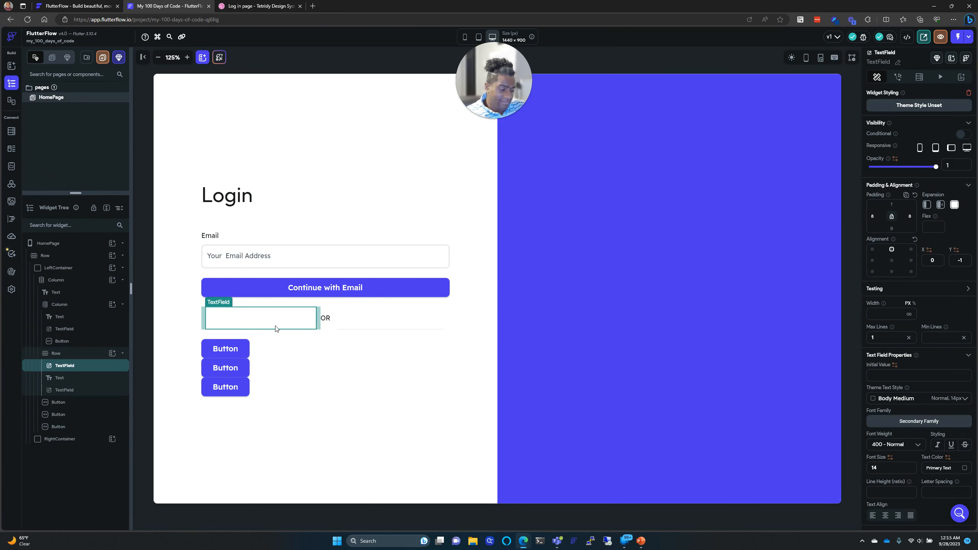
{"action": "key", "text": "Delete"}
Step: Delete the last text field so OR stands alone, then browse the row's widget choices
{"action": "left_click", "coordinate": [304, 327]}
{"action": "key", "text": "Delete"}
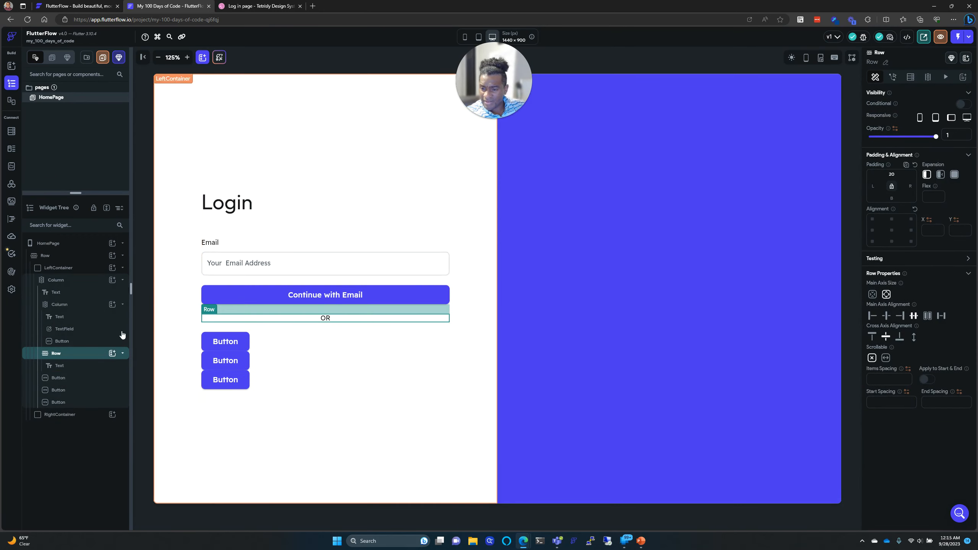
{"action": "left_click", "coordinate": [112, 354]}
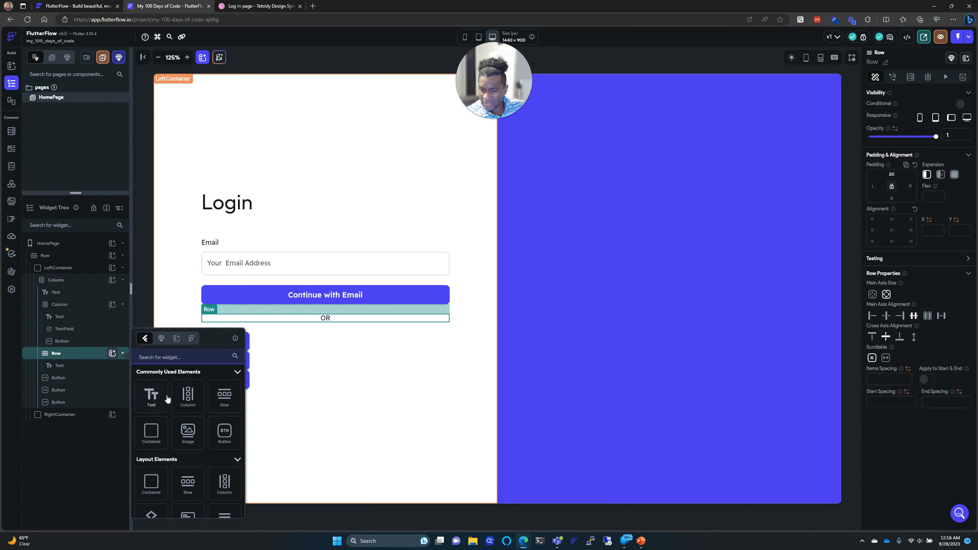
{"action": "scroll", "coordinate": [166, 399], "scroll_direction": "down", "scroll_amount": 3}
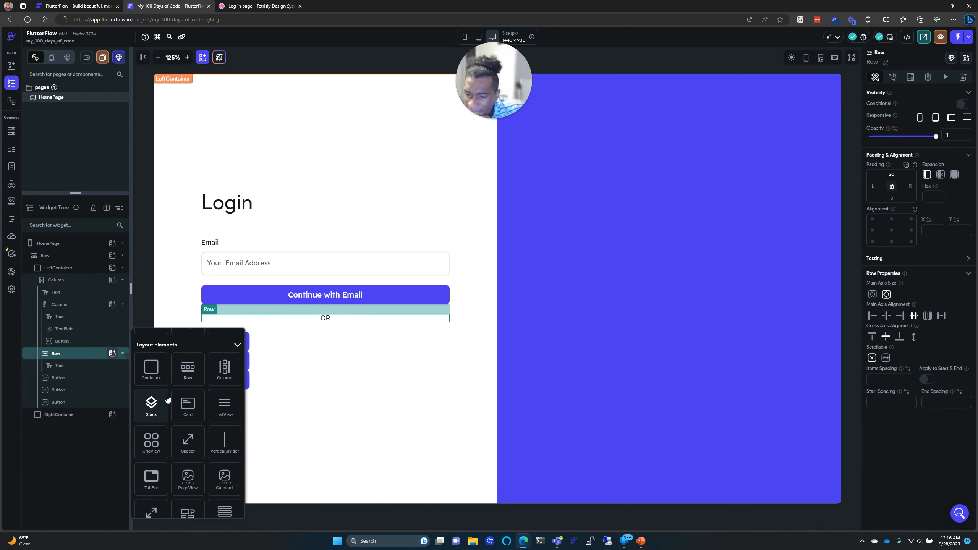
{"action": "scroll", "coordinate": [166, 399], "scroll_direction": "down", "scroll_amount": 2}
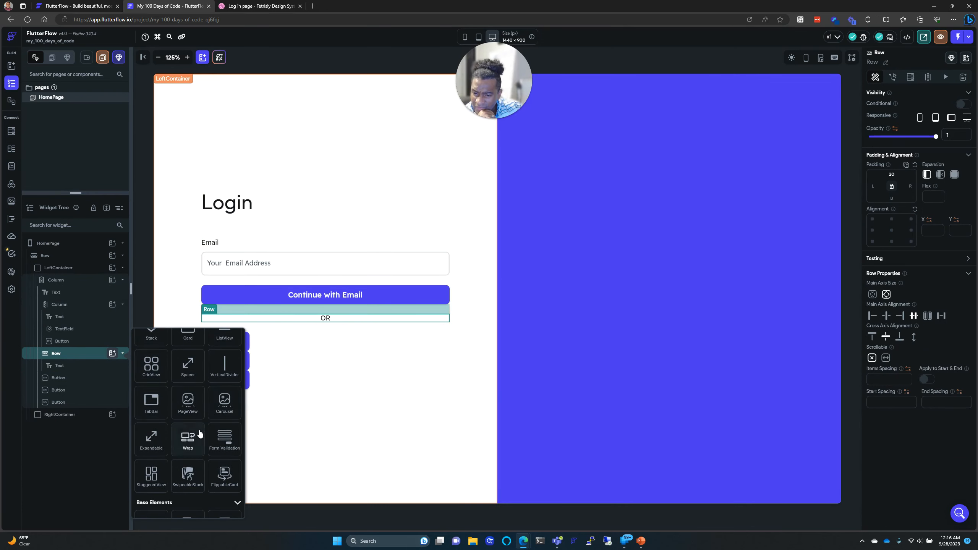
{"action": "scroll", "coordinate": [199, 433], "scroll_direction": "down", "scroll_amount": 3}
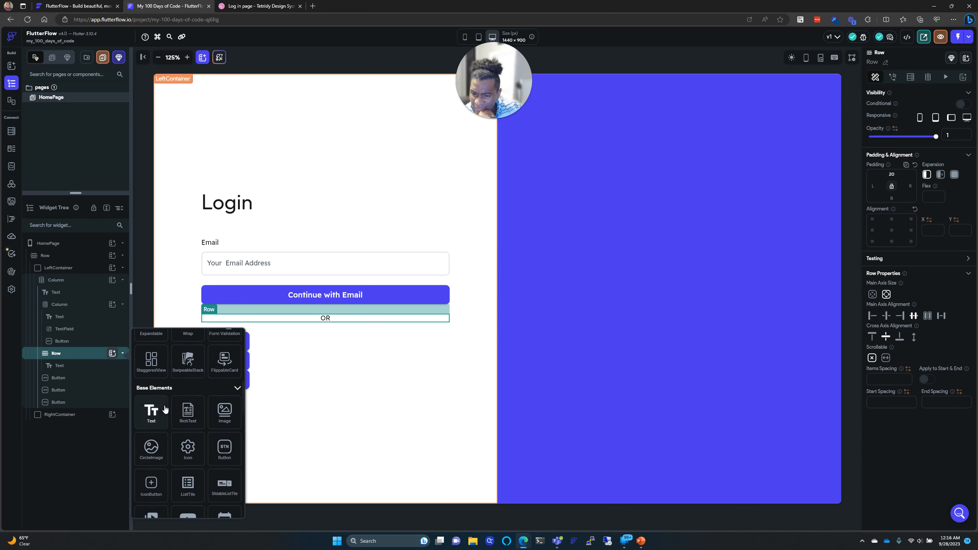
{"action": "scroll", "coordinate": [183, 415], "scroll_direction": "down", "scroll_amount": 1}
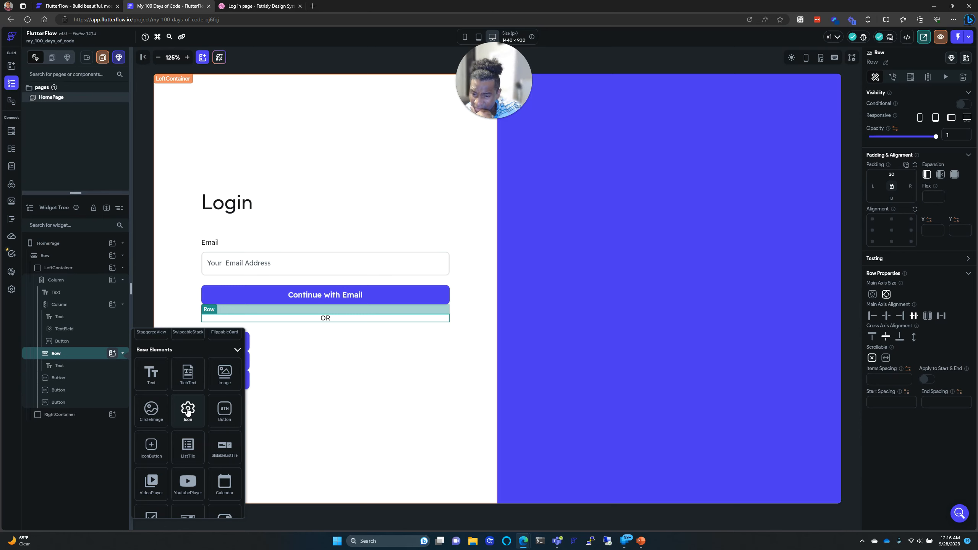
{"action": "scroll", "coordinate": [187, 412], "scroll_direction": "down", "scroll_amount": 1}
{"action": "scroll", "coordinate": [188, 412], "scroll_direction": "up", "scroll_amount": 1}
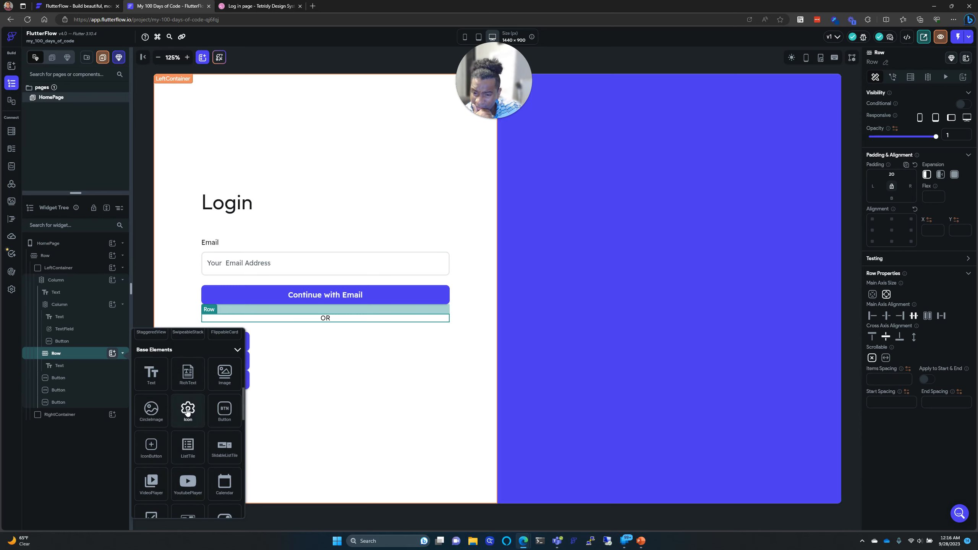
Step: Add an Icon widget to the OR row, searching 'Line' to set it to linear_scale
{"action": "left_click", "coordinate": [187, 410]}
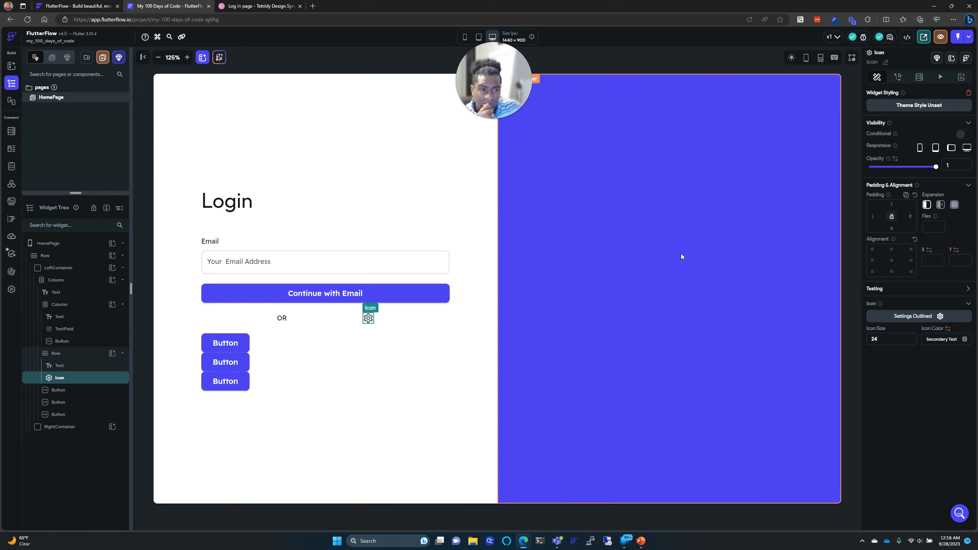
{"action": "left_click", "coordinate": [927, 315]}
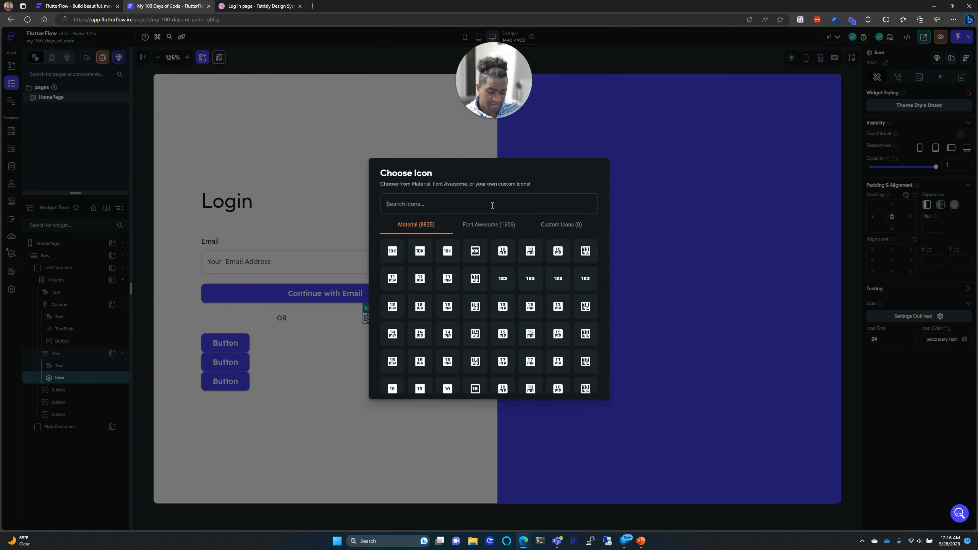
{"action": "type", "text": "Line"}
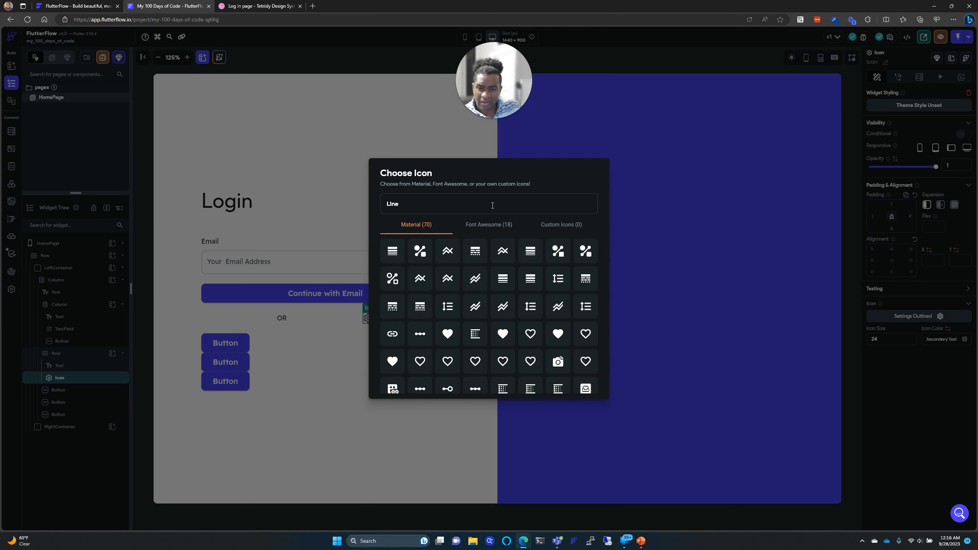
{"action": "scroll", "coordinate": [485, 309], "scroll_direction": "down", "scroll_amount": 2}
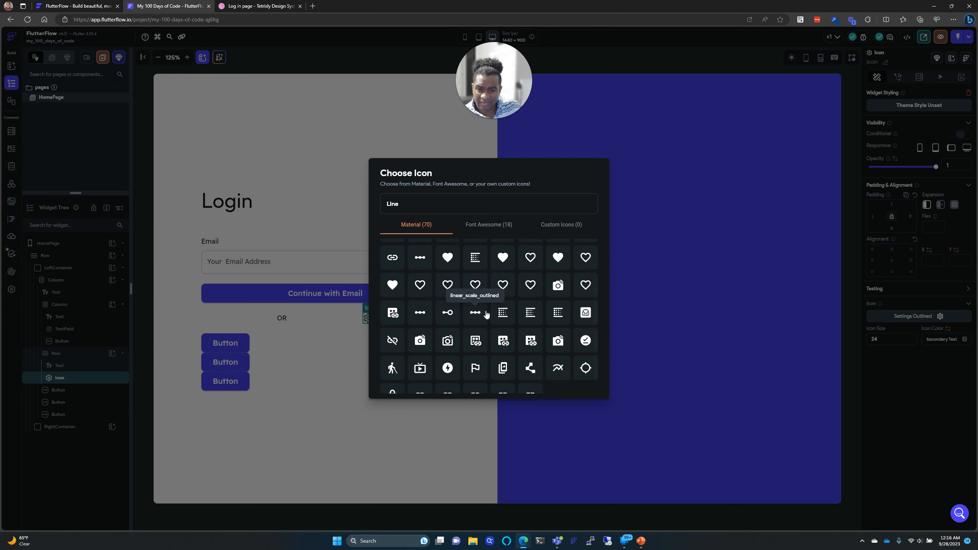
{"action": "scroll", "coordinate": [469, 316], "scroll_direction": "up", "scroll_amount": 1}
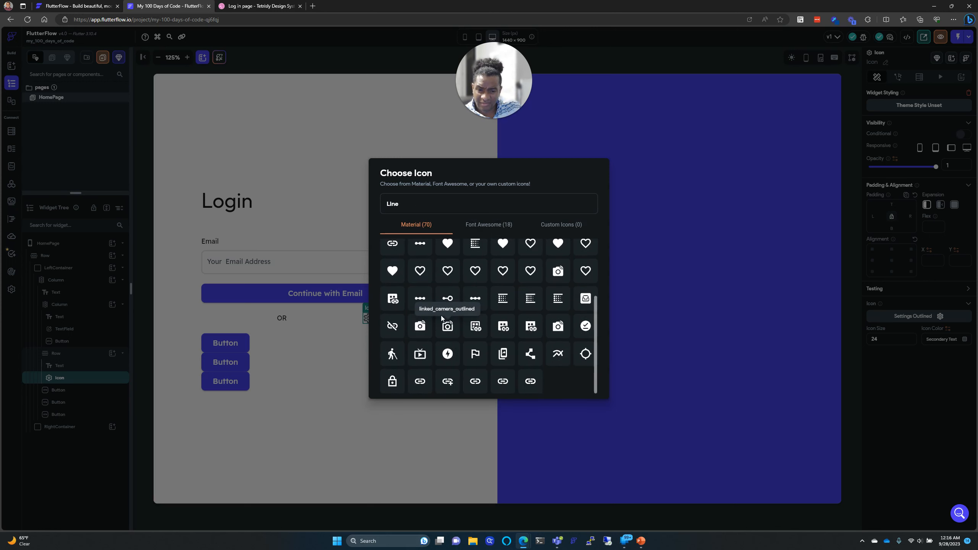
{"action": "scroll", "coordinate": [504, 289], "scroll_direction": "up", "scroll_amount": 2}
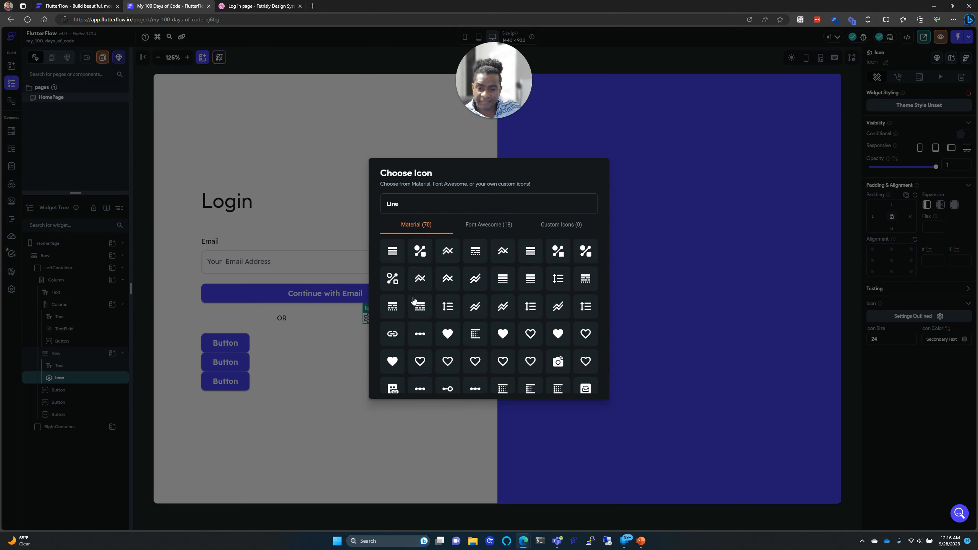
{"action": "left_click", "coordinate": [421, 334]}
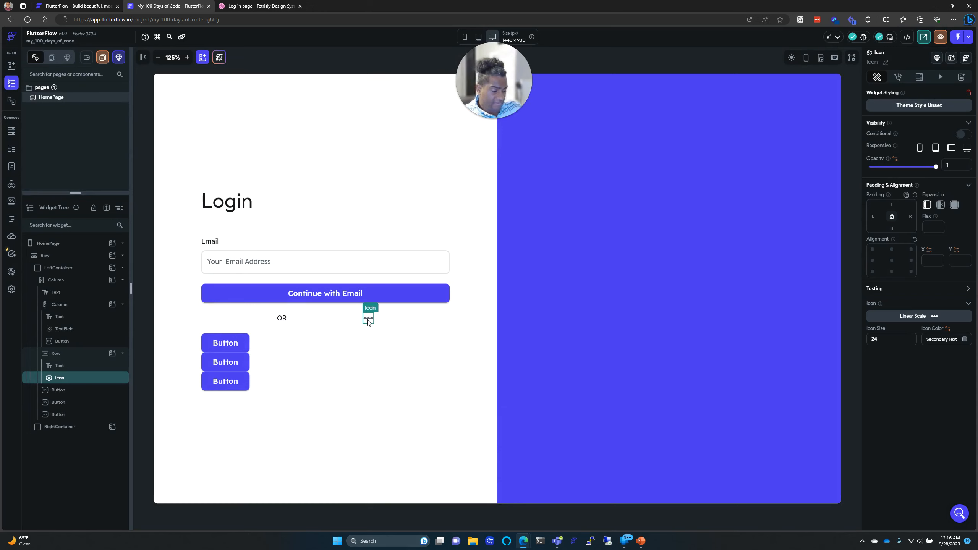
Step: Delete the Linear Scale icon and browse the OR row's widget list again
{"action": "key", "text": "Delete"}
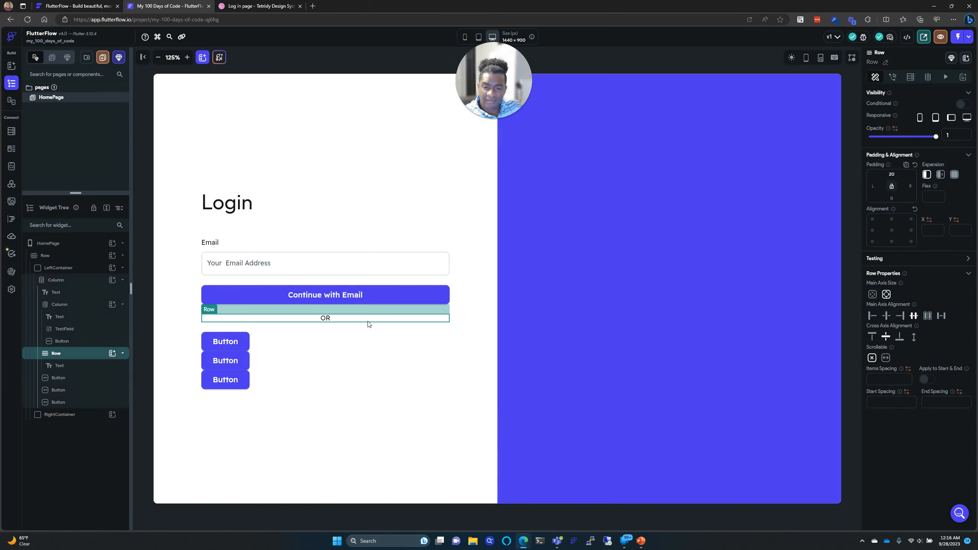
{"action": "left_click", "coordinate": [111, 354]}
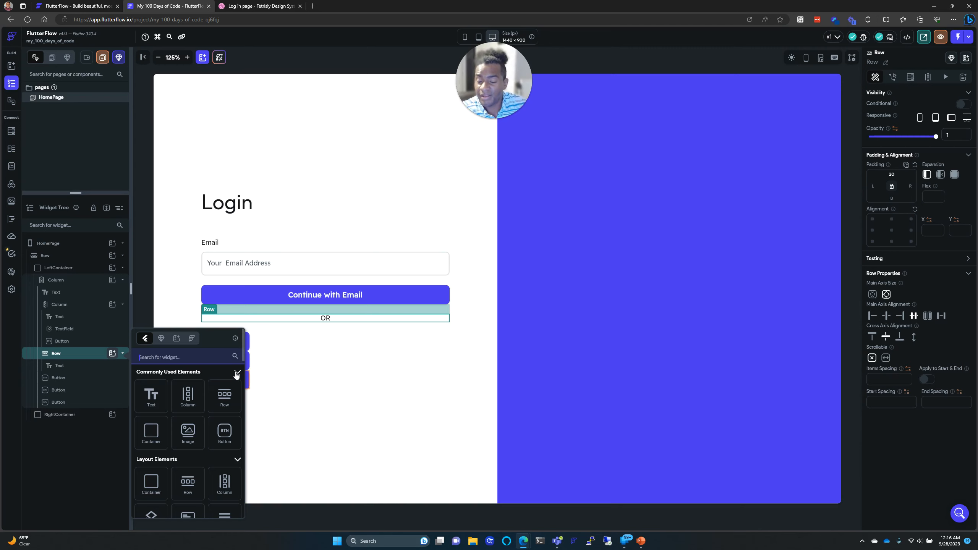
{"action": "scroll", "coordinate": [216, 381], "scroll_direction": "down", "scroll_amount": 10}
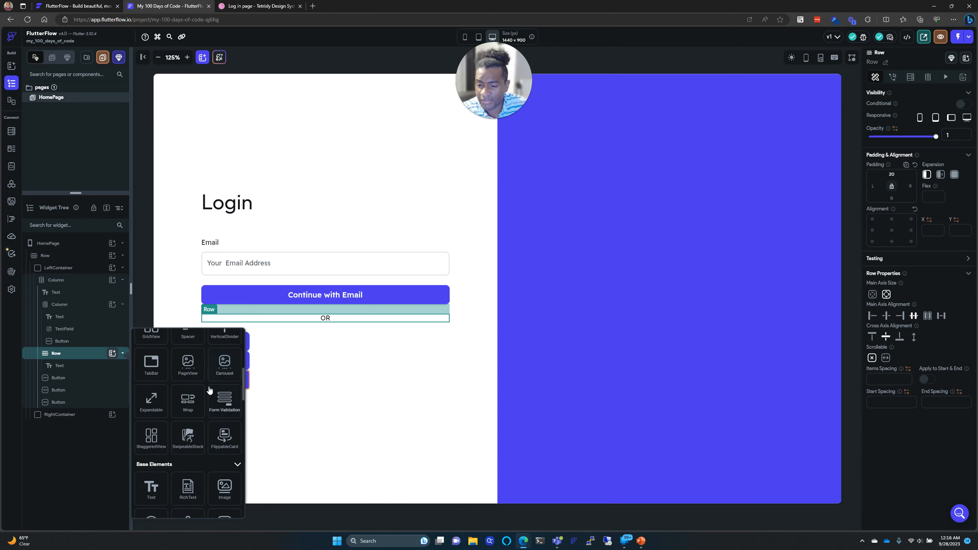
{"action": "scroll", "coordinate": [210, 390], "scroll_direction": "down", "scroll_amount": 3}
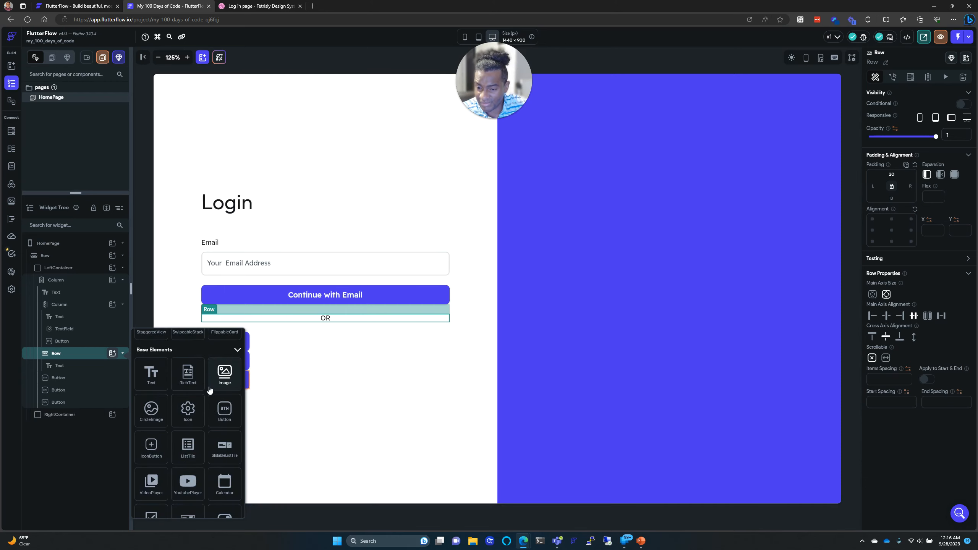
{"action": "scroll", "coordinate": [209, 390], "scroll_direction": "down", "scroll_amount": 2}
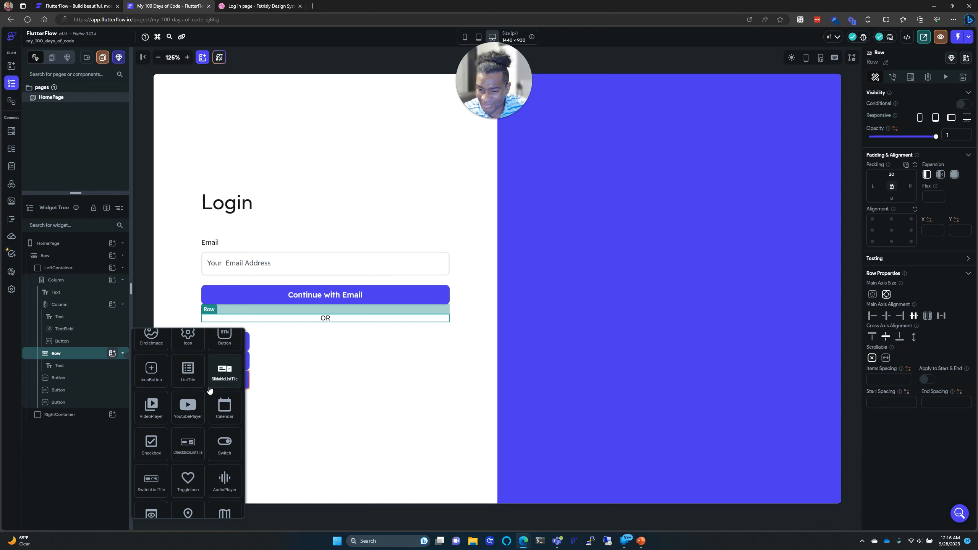
{"action": "scroll", "coordinate": [210, 390], "scroll_direction": "down", "scroll_amount": 1}
{"action": "scroll", "coordinate": [209, 387], "scroll_direction": "down", "scroll_amount": 1}
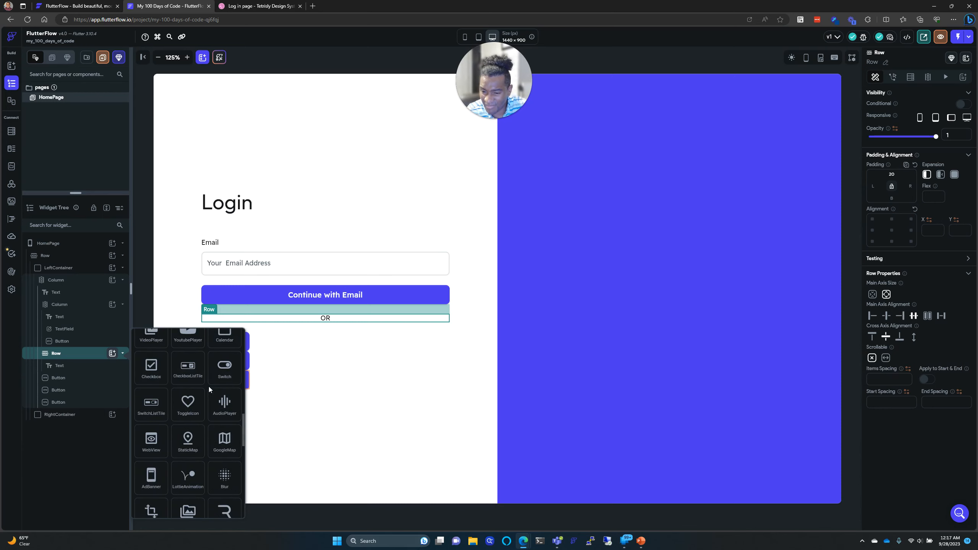
{"action": "scroll", "coordinate": [208, 393], "scroll_direction": "down", "scroll_amount": 1}
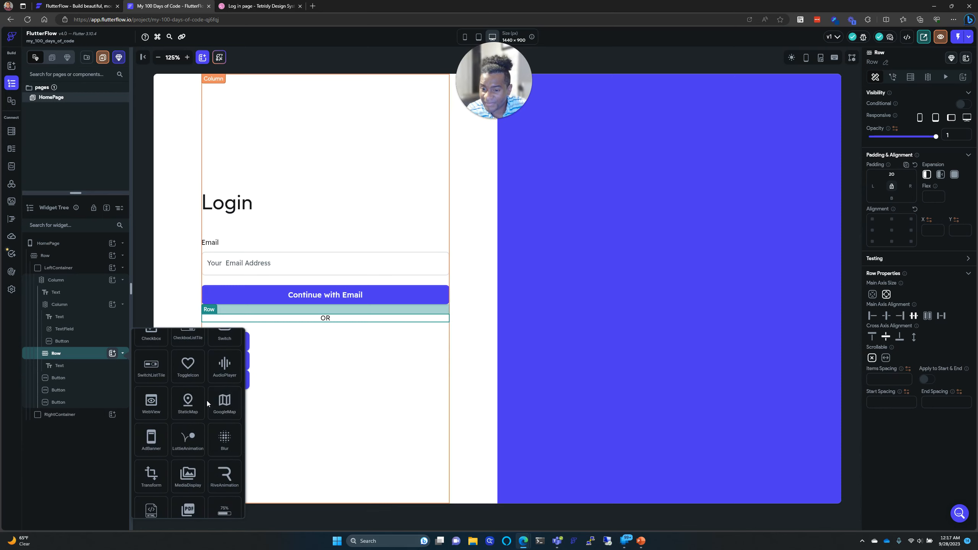
{"action": "scroll", "coordinate": [206, 401], "scroll_direction": "down", "scroll_amount": 2}
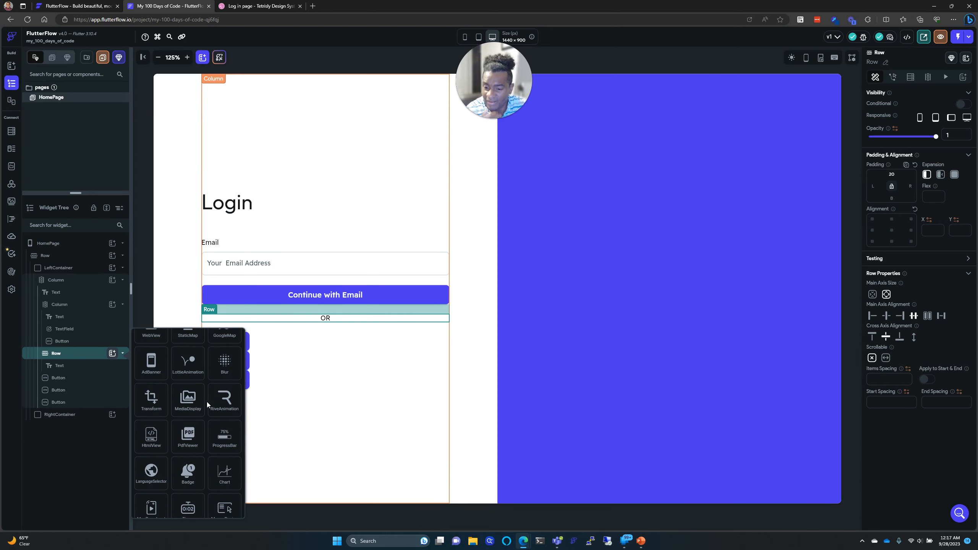
{"action": "scroll", "coordinate": [206, 402], "scroll_direction": "down", "scroll_amount": 2}
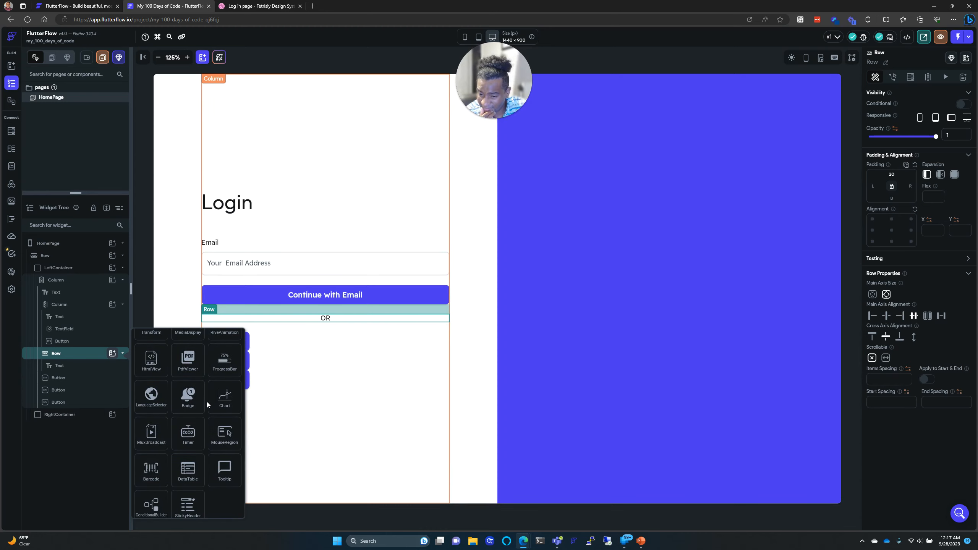
{"action": "scroll", "coordinate": [205, 401], "scroll_direction": "down", "scroll_amount": 3}
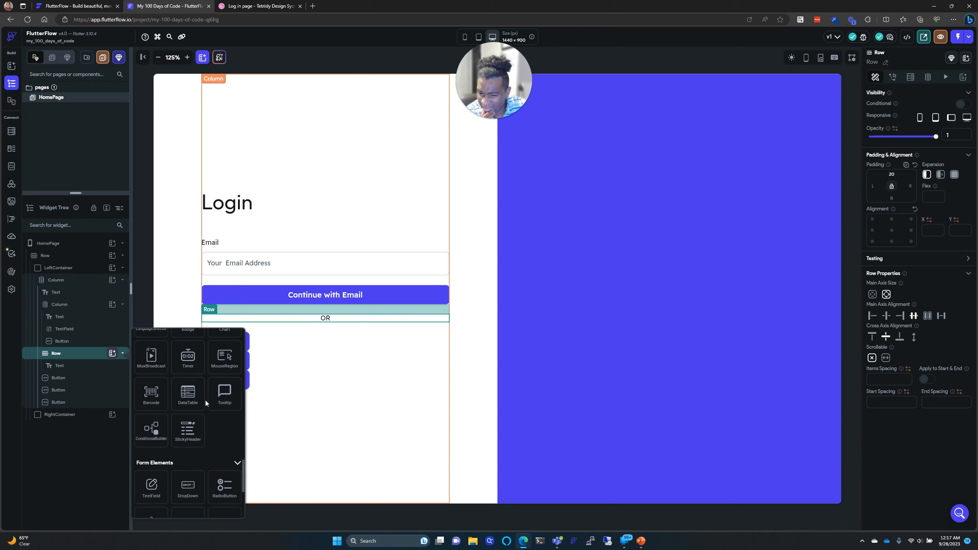
{"action": "scroll", "coordinate": [205, 401], "scroll_direction": "down", "scroll_amount": 2}
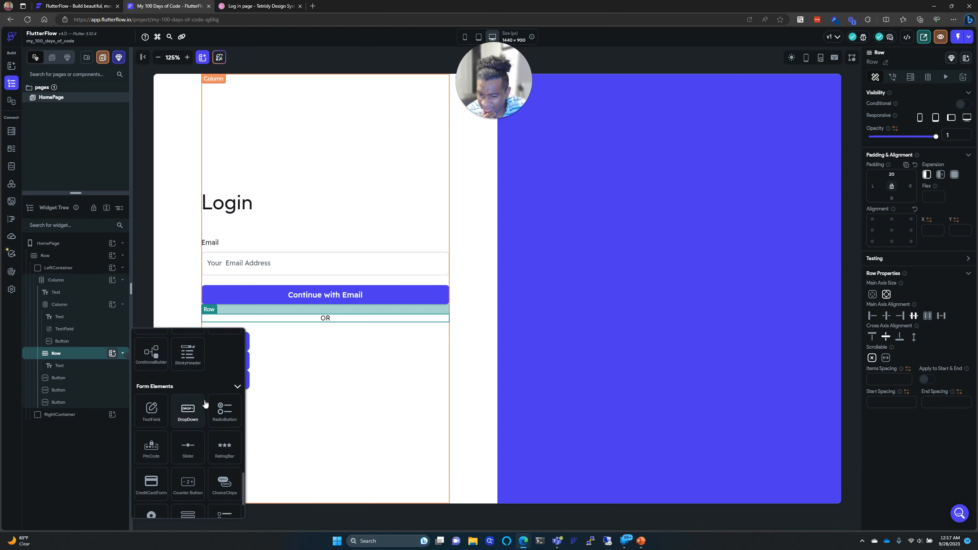
{"action": "scroll", "coordinate": [205, 403], "scroll_direction": "down", "scroll_amount": 1}
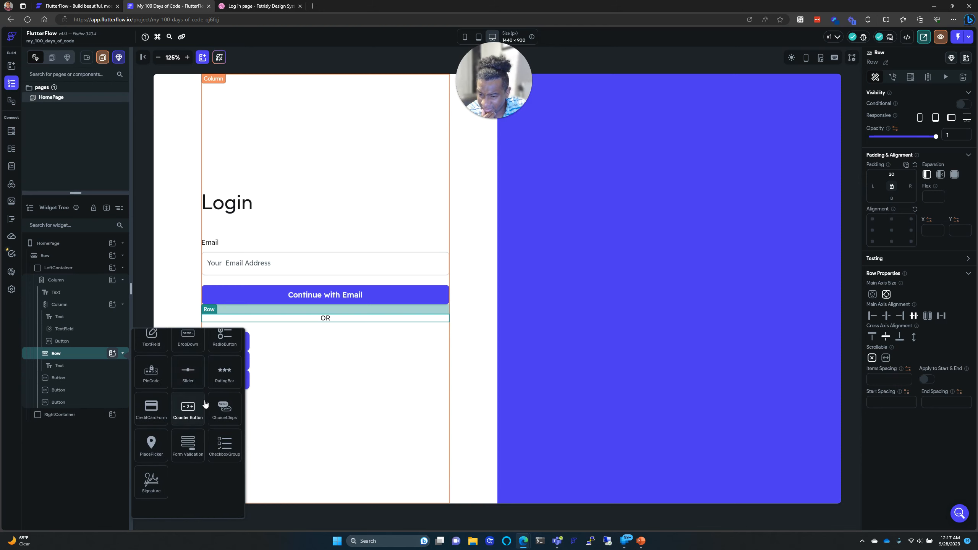
{"action": "scroll", "coordinate": [205, 403], "scroll_direction": "up", "scroll_amount": 1}
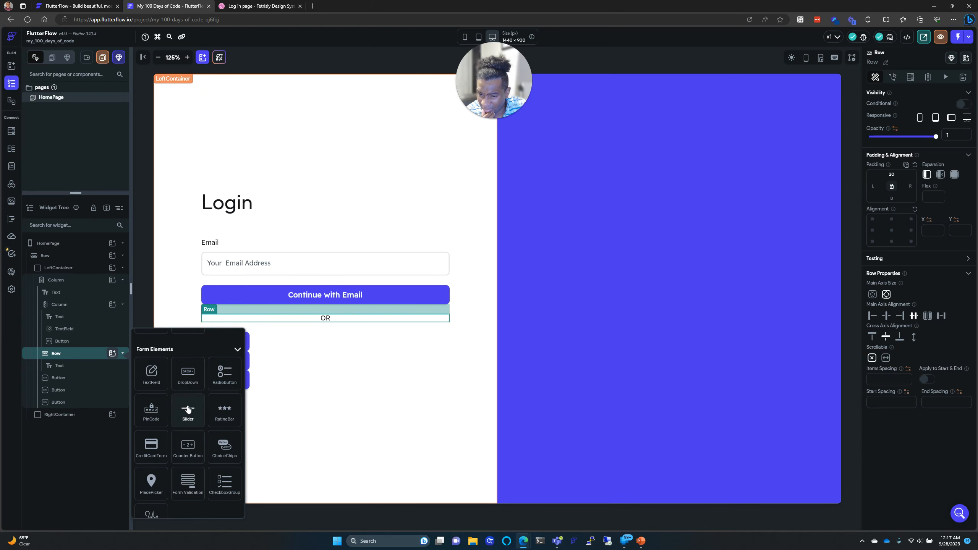
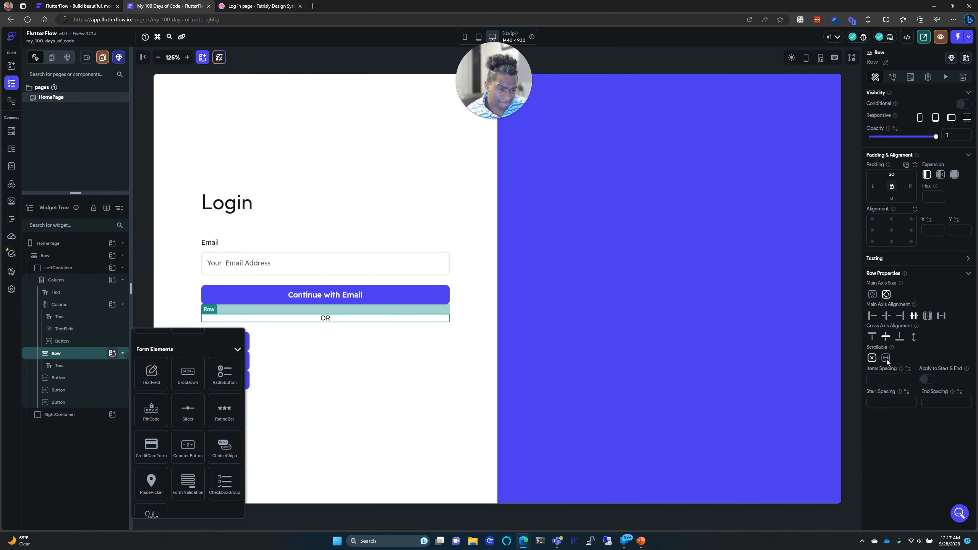
Step: Dismiss the form widgets list, select the OR row, and show its Commonly Used Elements
{"action": "left_click", "coordinate": [369, 356]}
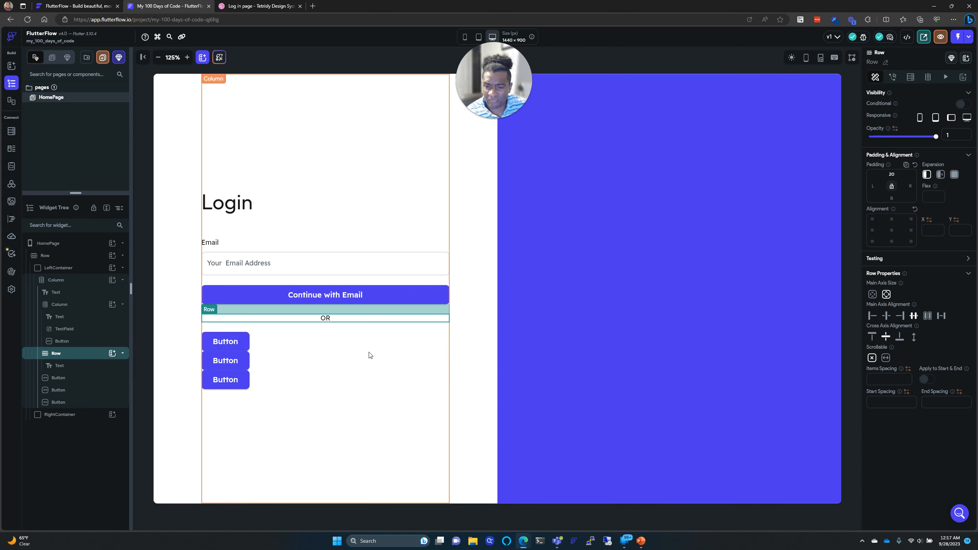
{"action": "left_click", "coordinate": [465, 355]}
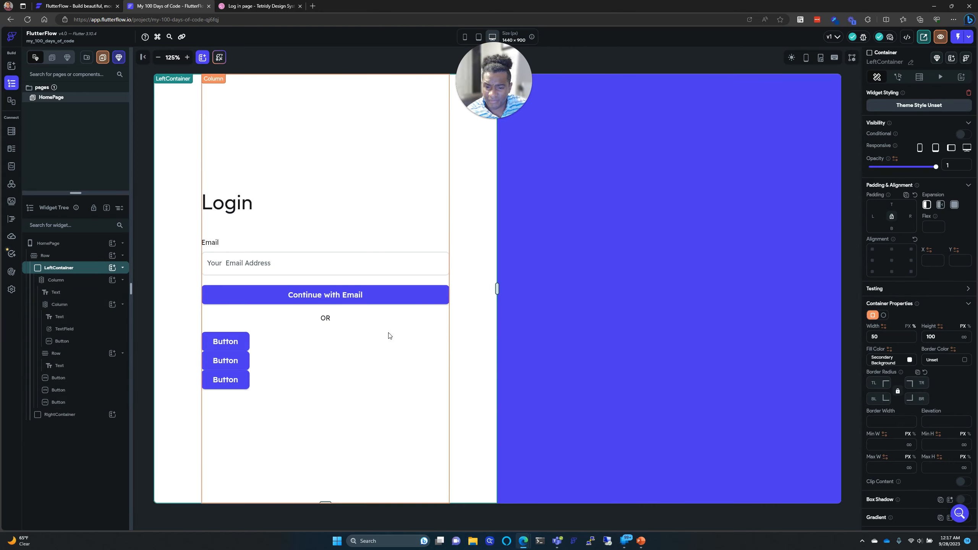
{"action": "left_click", "coordinate": [348, 320]}
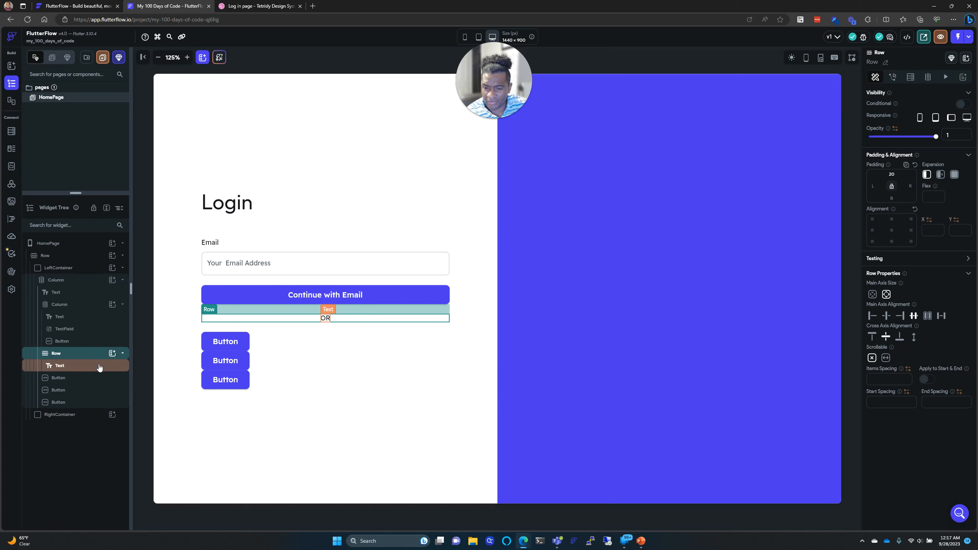
{"action": "left_click", "coordinate": [112, 353]}
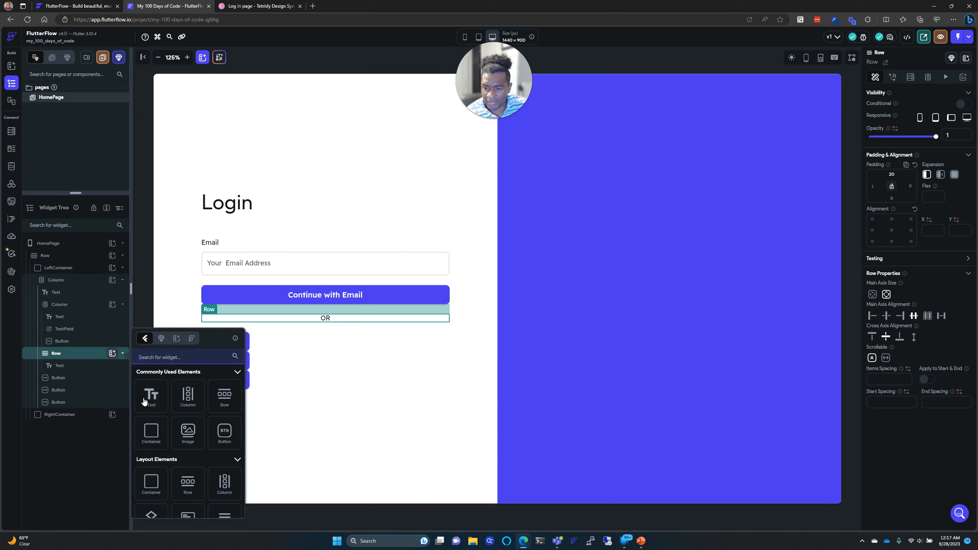
Step: Add a Text widget to the OR row and replace Hello World with a line of hyphens
{"action": "left_click", "coordinate": [152, 401]}
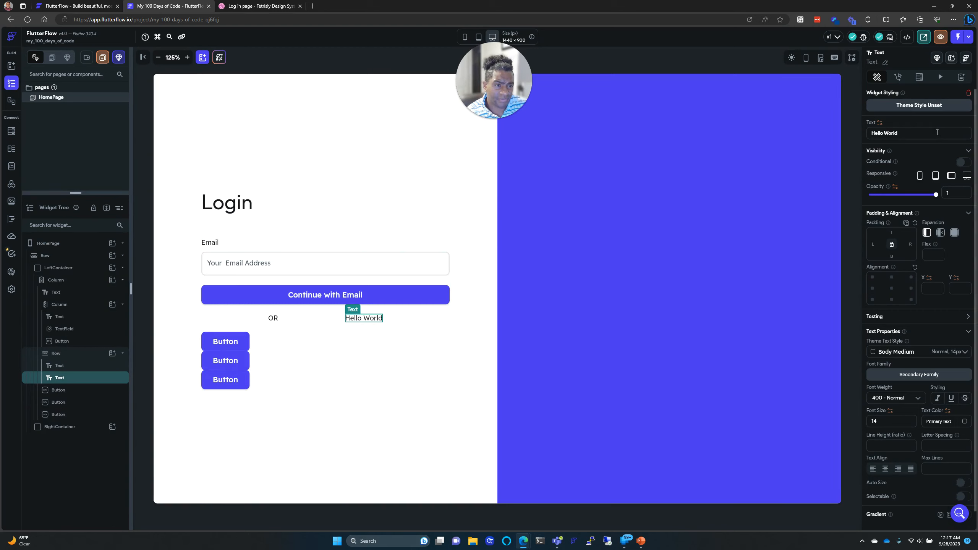
{"action": "left_click_drag", "start_coordinate": [939, 132], "coordinate": [868, 130]}
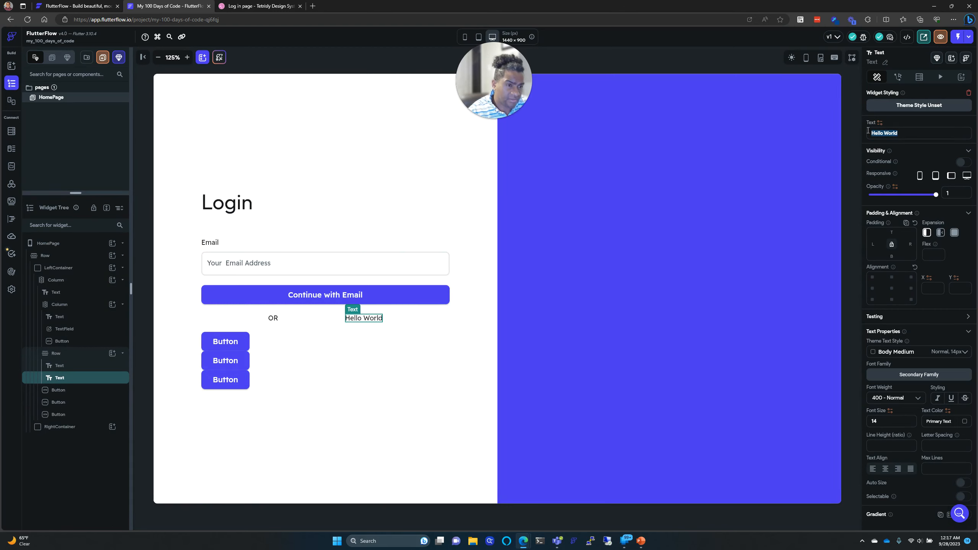
{"action": "key", "text": "BackSpace"}
{"action": "type", "text": "__________"}
{"action": "key", "text": "BackSpace"}
{"action": "key", "text": "BackSpace"}
{"action": "key", "text": "BackSpace"}
{"action": "key", "text": "BackSpace"}
{"action": "key", "text": "BackSpace"}
{"action": "key", "text": "BackSpace"}
{"action": "key", "text": "BackSpace"}
{"action": "key", "text": "BackSpace"}
{"action": "key", "text": "BackSpace"}
{"action": "key", "text": "BackSpace"}
{"action": "type", "text": "-"}
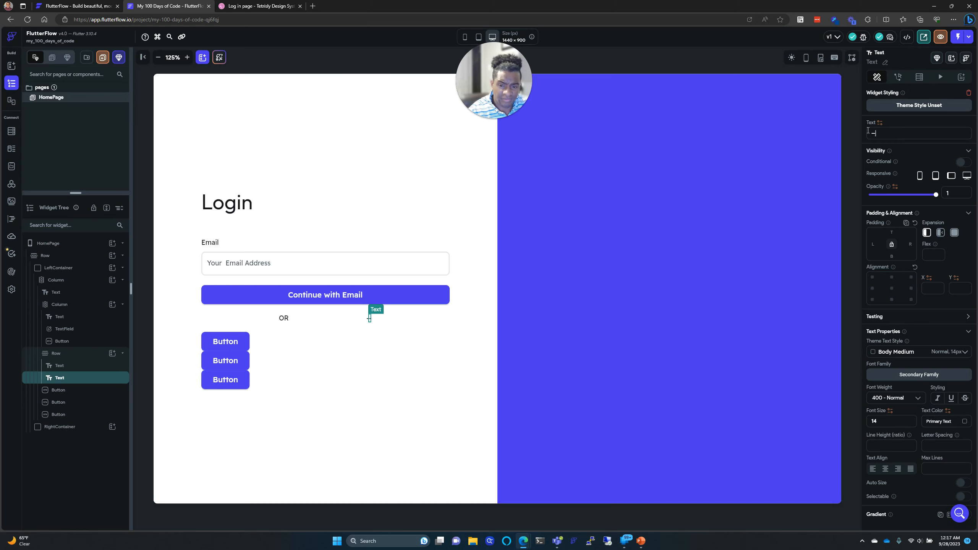
{"action": "type", "text": "-----------------------"}
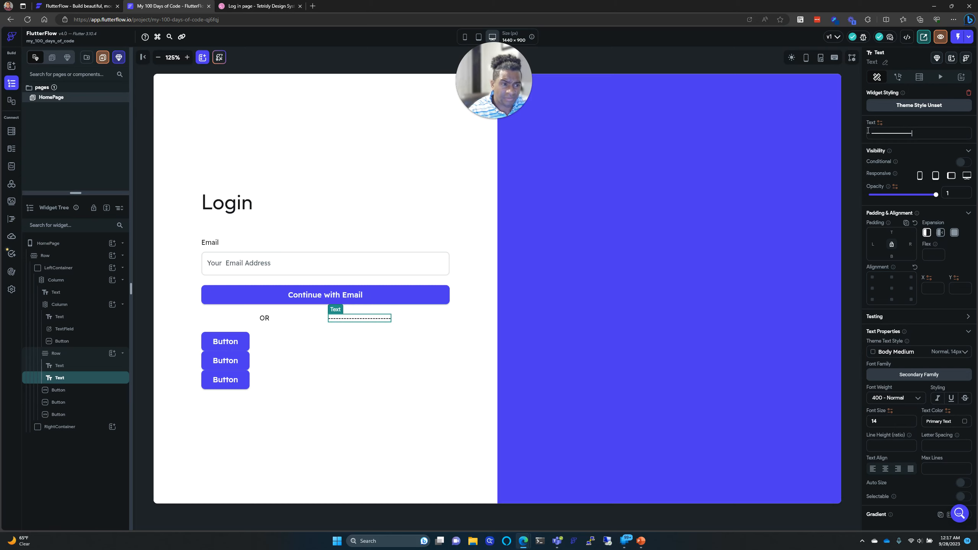
{"action": "left_click", "coordinate": [467, 368]}
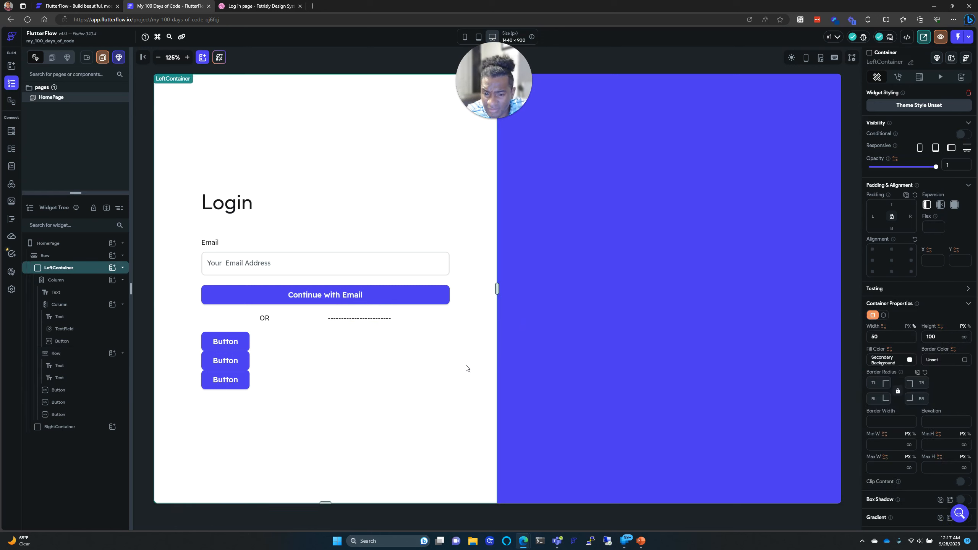
{"action": "left_click", "coordinate": [308, 321]}
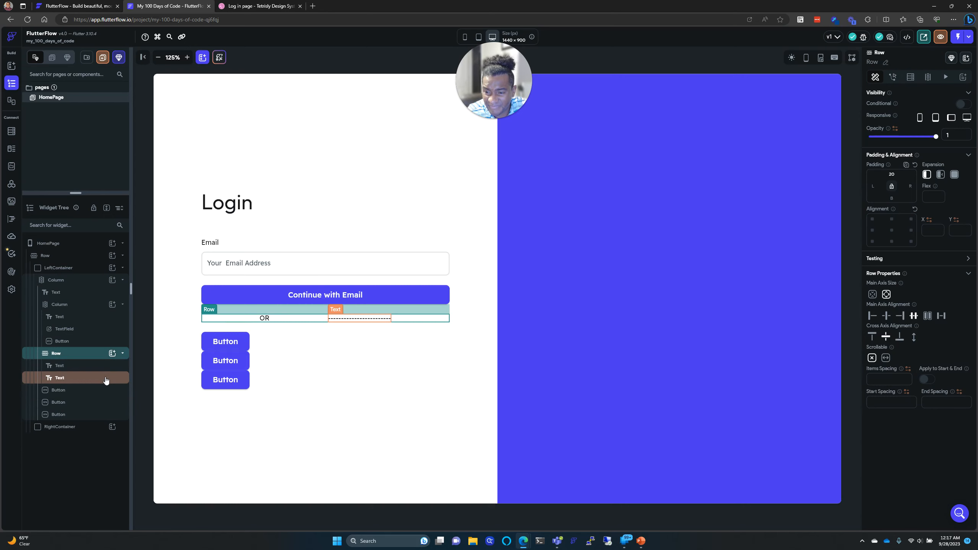
Step: Add a second Text to the OR row and paste the hyphen line over Hello World
{"action": "left_click", "coordinate": [112, 353]}
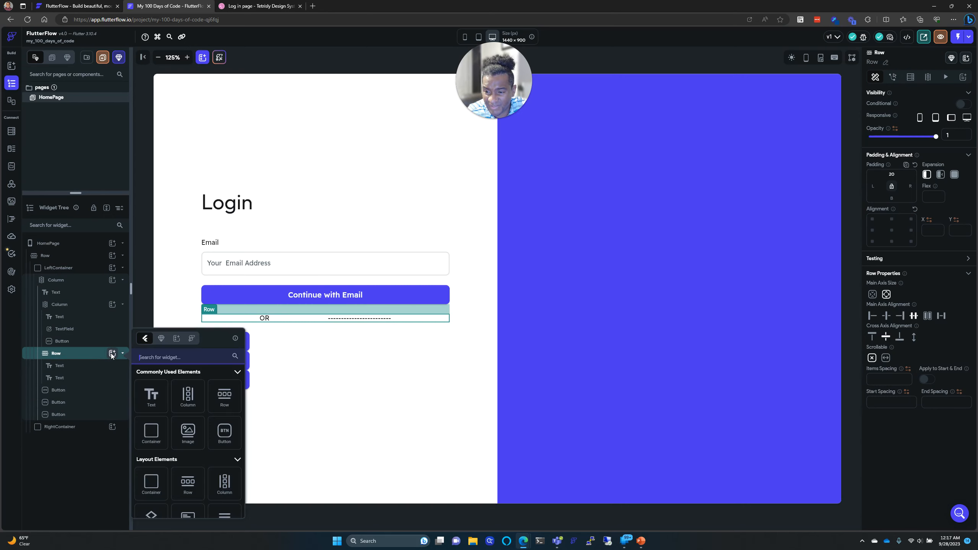
{"action": "left_click", "coordinate": [156, 394]}
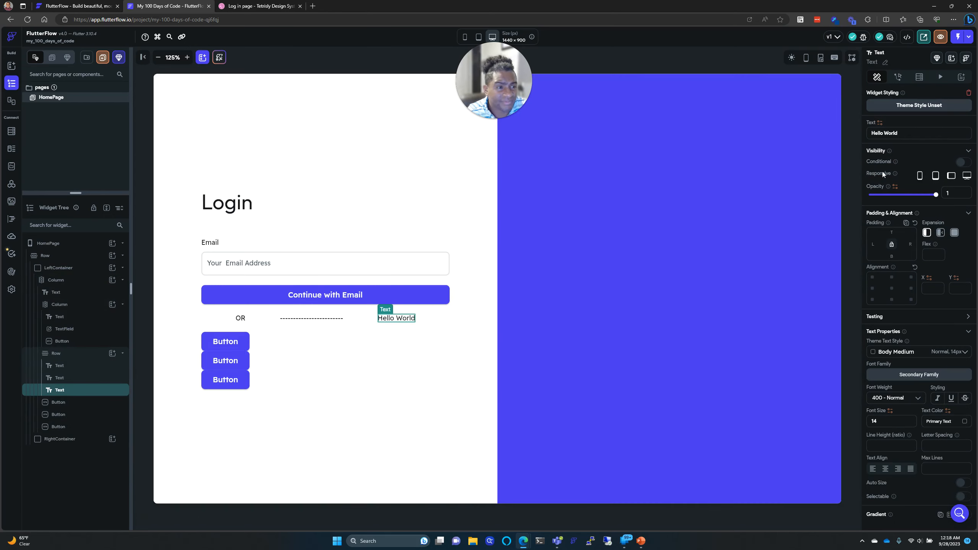
{"action": "left_click", "coordinate": [311, 317]}
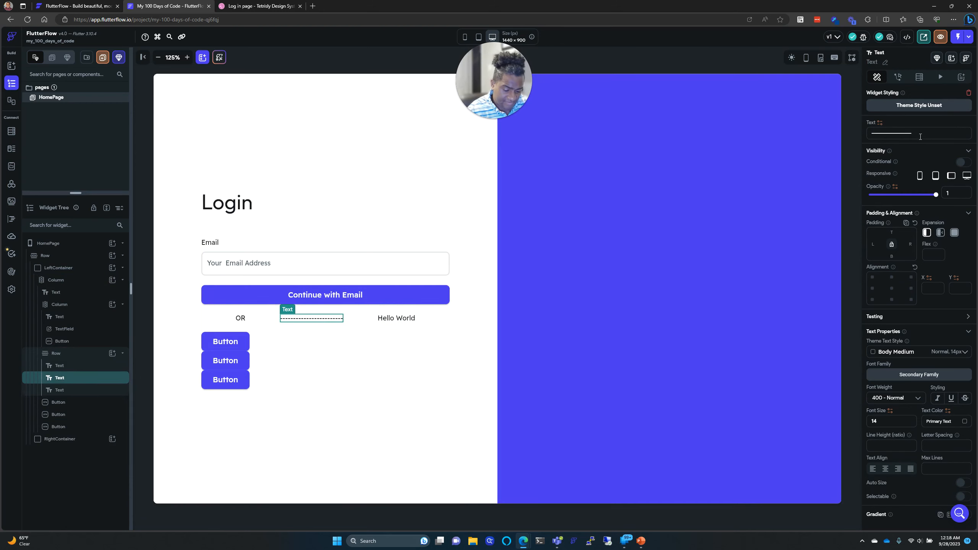
{"action": "left_click", "coordinate": [396, 318]}
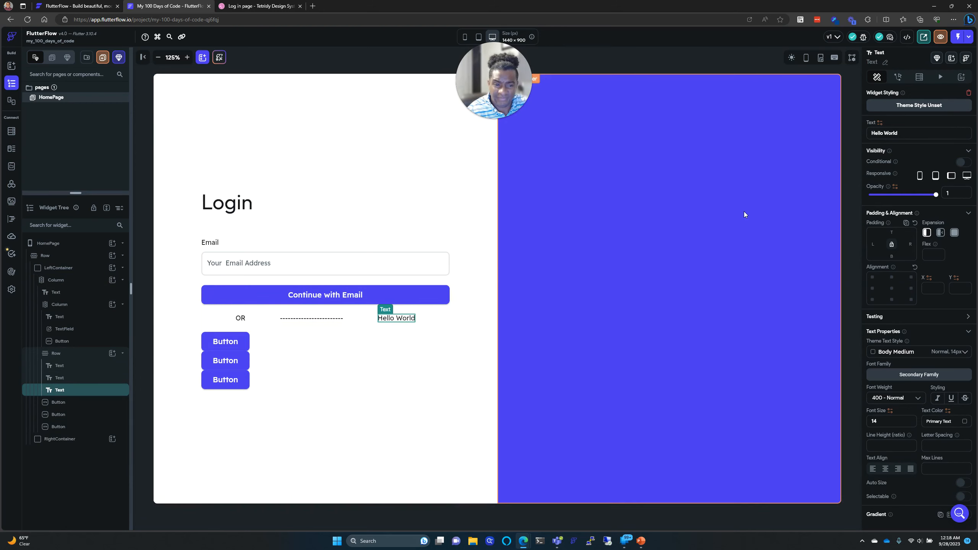
{"action": "triple_click", "coordinate": [891, 132]}
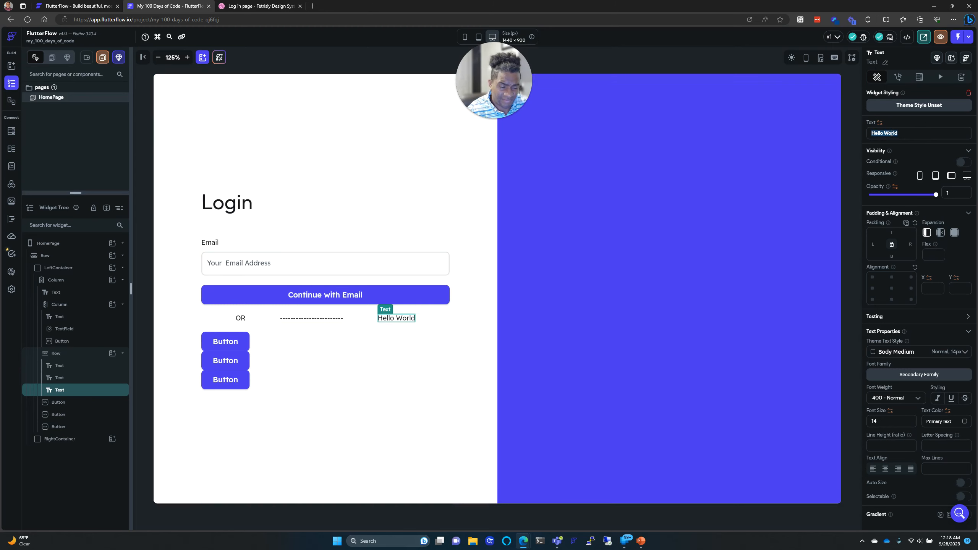
{"action": "type", "text": "------------------------"}
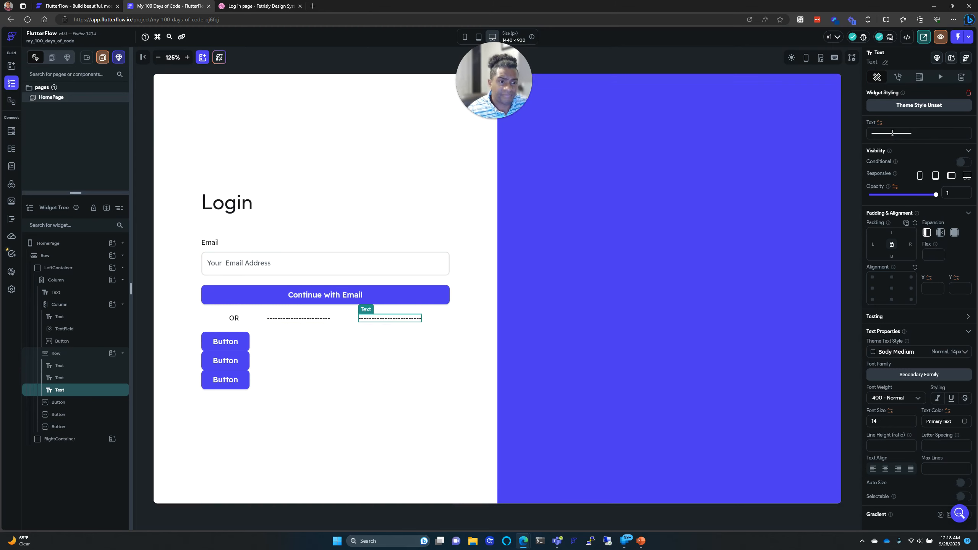
Step: Move the OR text between the two dashed lines and compare with the Dribbble reference
{"action": "left_click", "coordinate": [372, 342]}
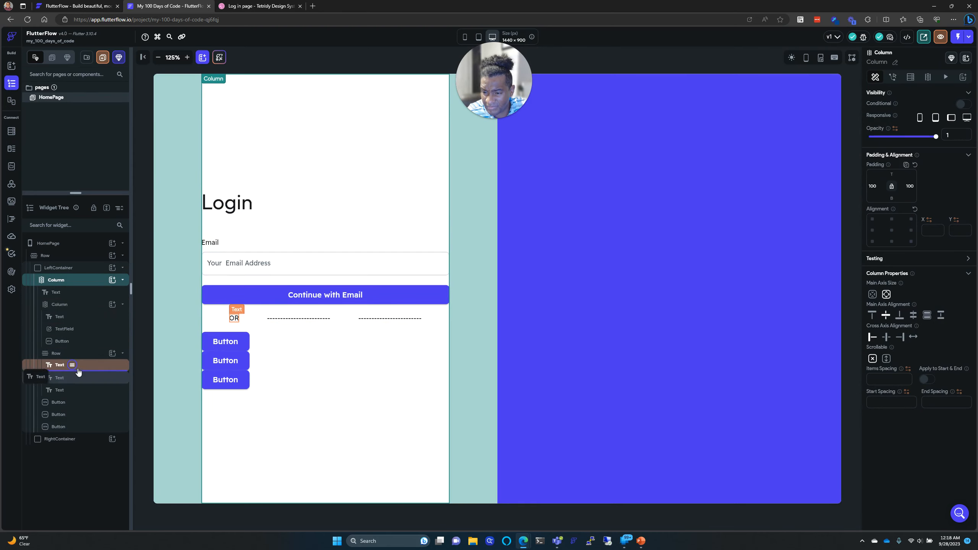
{"action": "mouse_move", "coordinate": [79, 369]}
{"action": "left_mouse_down"}
{"action": "mouse_move", "coordinate": [67, 376]}
{"action": "mouse_move", "coordinate": [94, 377]}
{"action": "mouse_move", "coordinate": [93, 366]}
{"action": "left_mouse_up"}
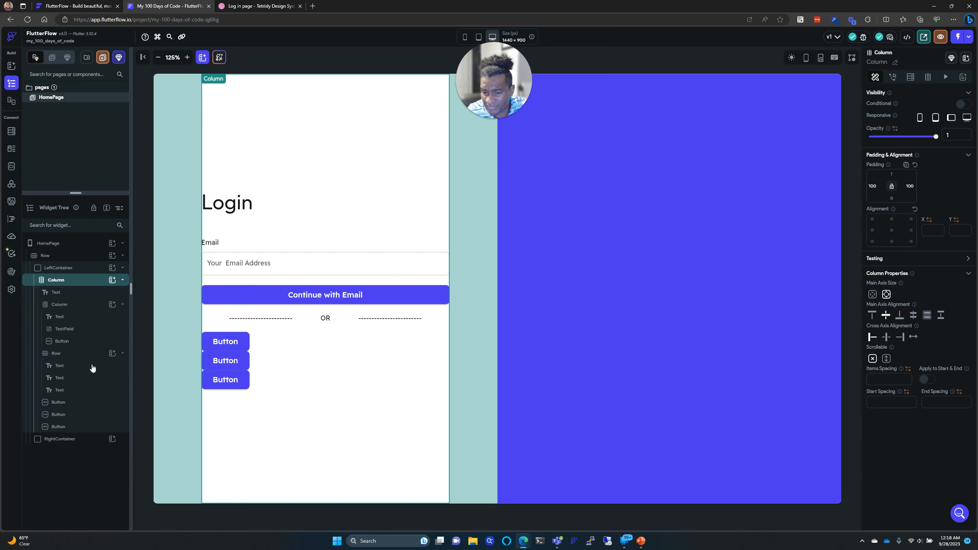
{"action": "left_click", "coordinate": [93, 368]}
{"action": "left_click", "coordinate": [370, 346]}
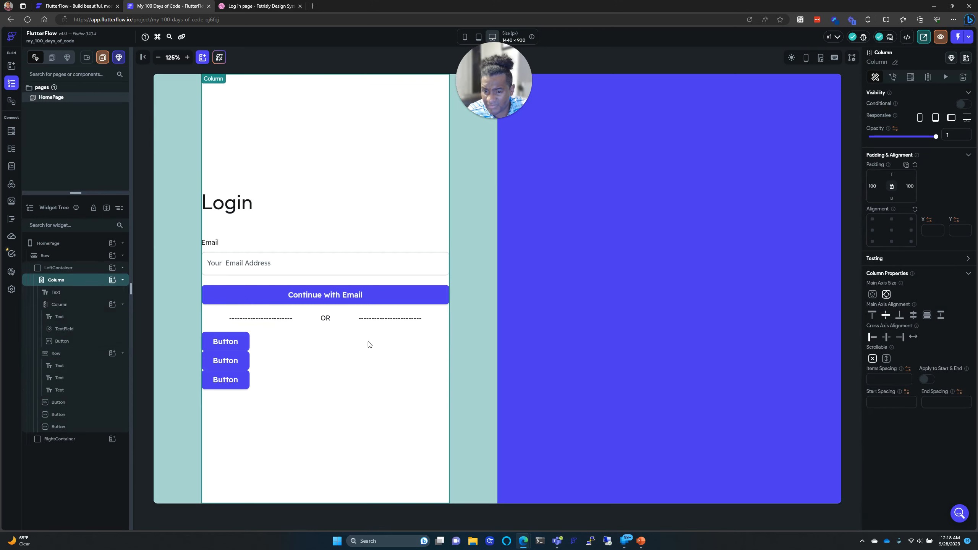
{"action": "left_click", "coordinate": [260, 4]}
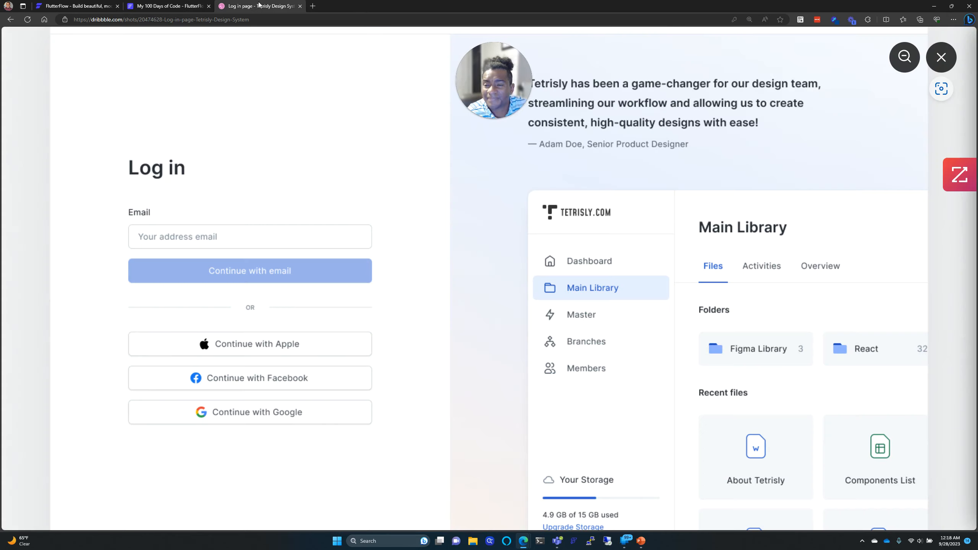
{"action": "left_click", "coordinate": [142, 6]}
{"action": "left_click", "coordinate": [245, 317]}
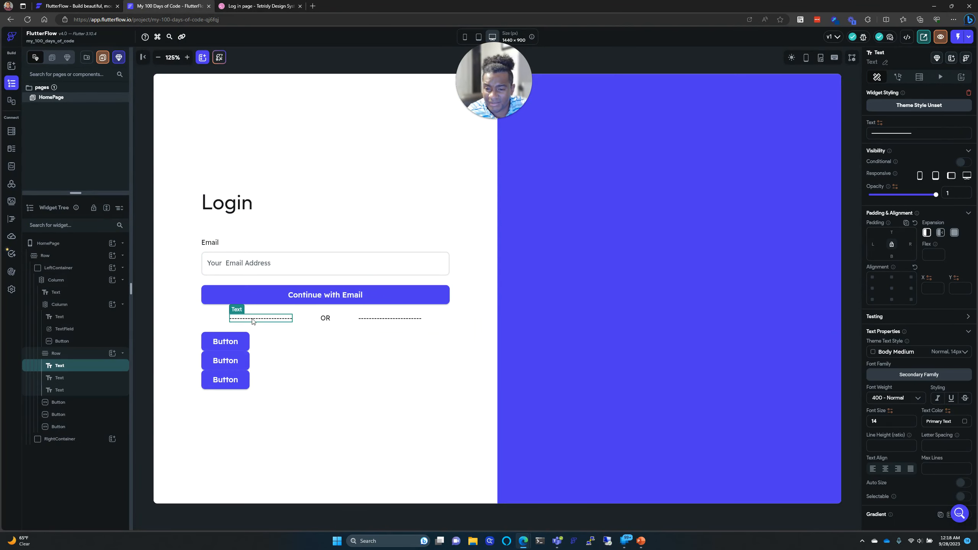
Step: Lengthen the left dashed line and paste the same dash run into the right line
{"action": "left_click", "coordinate": [926, 134]}
{"action": "type", "text": "_"}
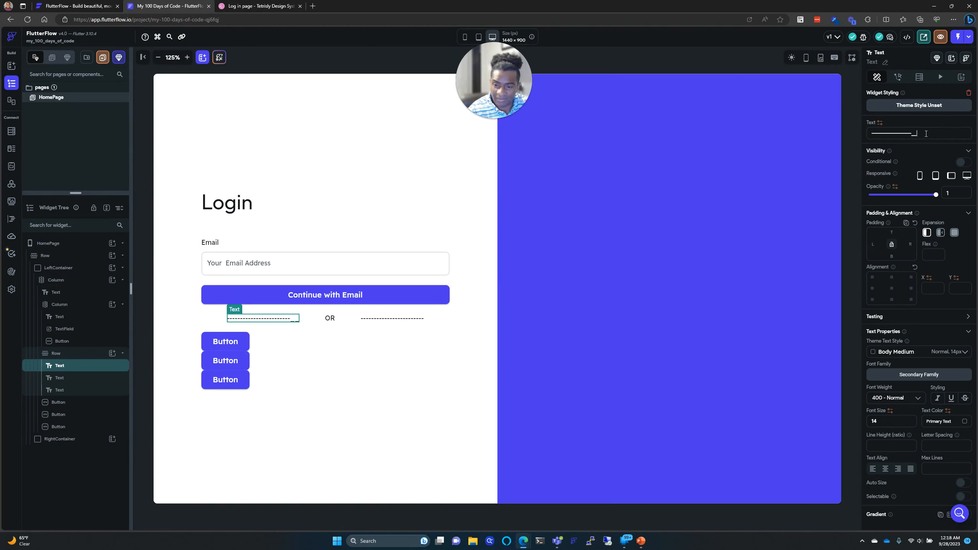
{"action": "type", "text": "____"}
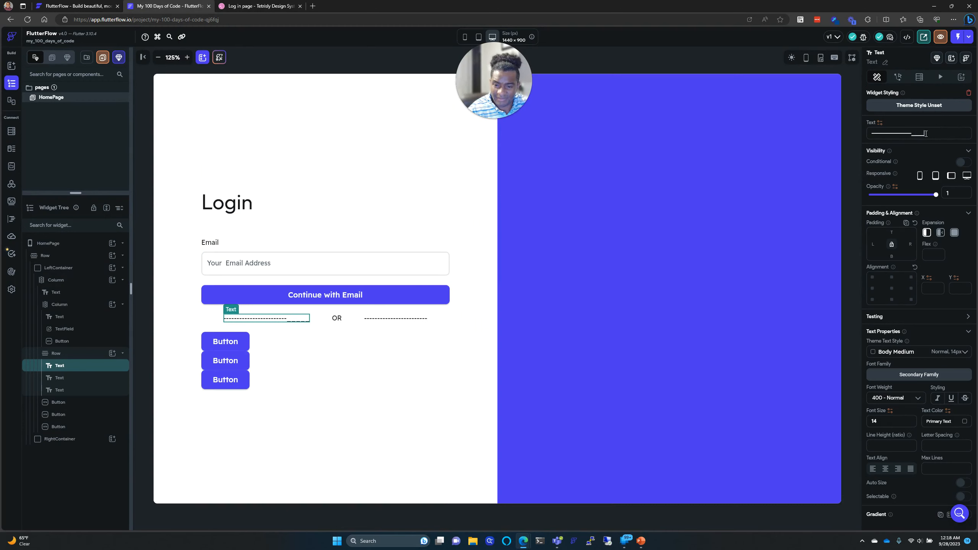
{"action": "key", "text": "BackSpace"}
{"action": "key", "text": "BackSpace"}
{"action": "key", "text": "BackSpace"}
{"action": "key", "text": "BackSpace"}
{"action": "key", "text": "BackSpace"}
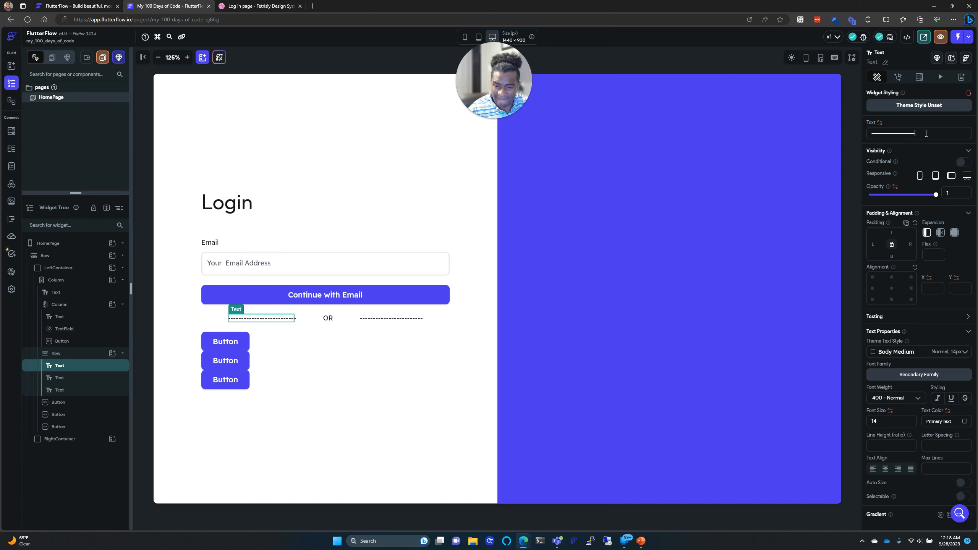
{"action": "type", "text": "------------------------------------"}
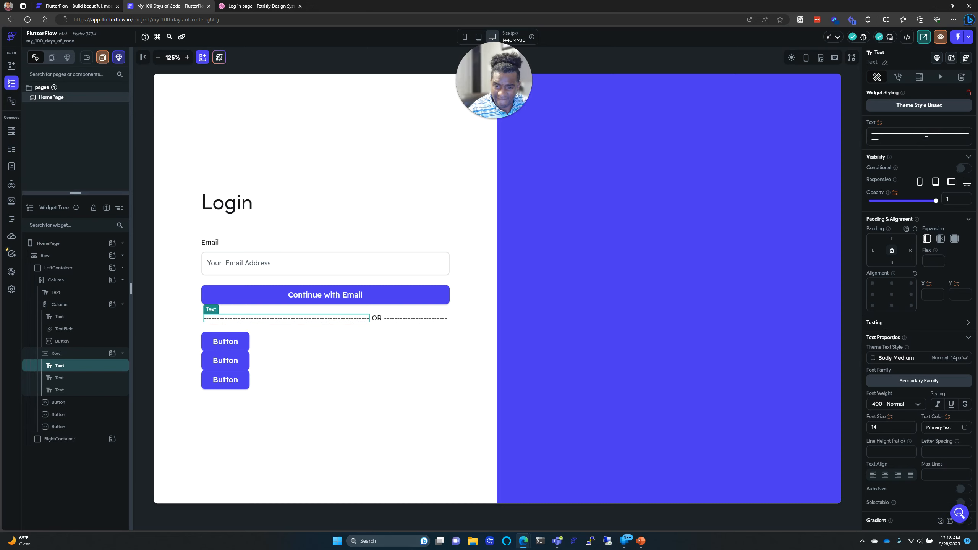
{"action": "key", "text": "BackSpace"}
{"action": "key", "text": "BackSpace"}
{"action": "key", "text": "BackSpace"}
{"action": "key", "text": "BackSpace"}
{"action": "key", "text": "BackSpace"}
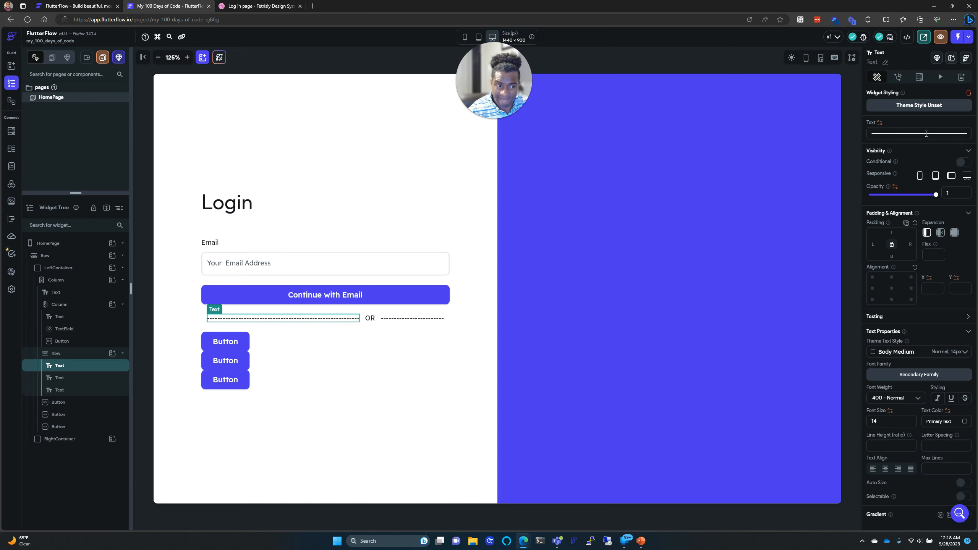
{"action": "key", "text": "ctrl+a"}
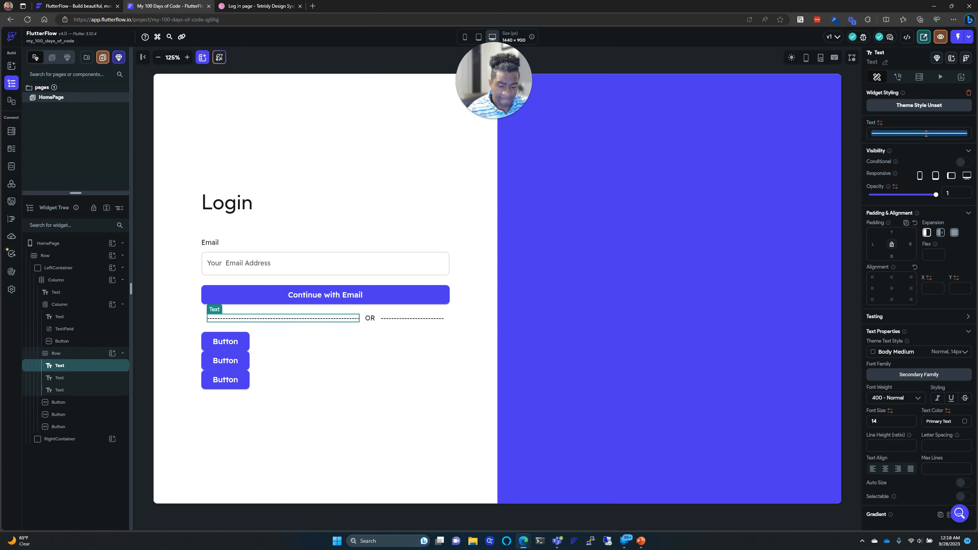
{"action": "left_click", "coordinate": [404, 318]}
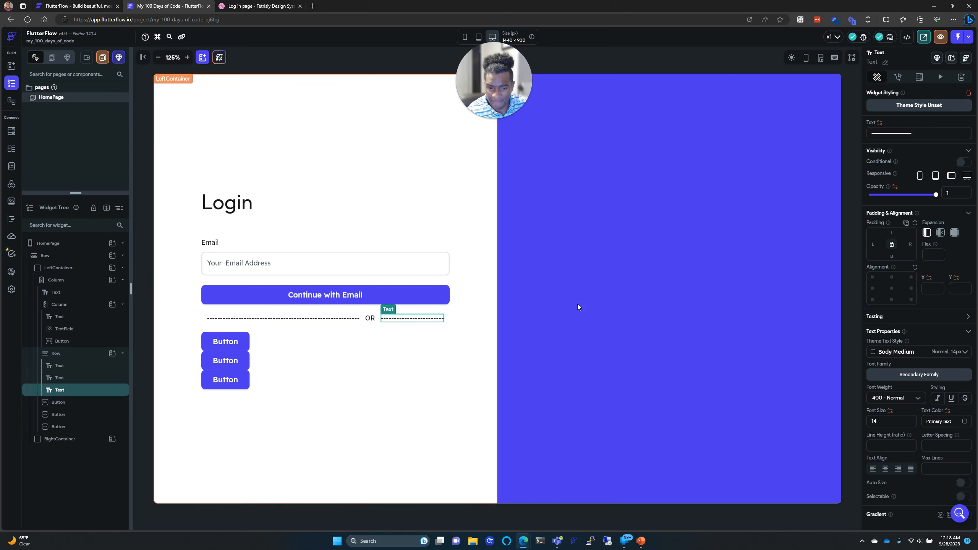
{"action": "key", "text": "ctrl+a"}
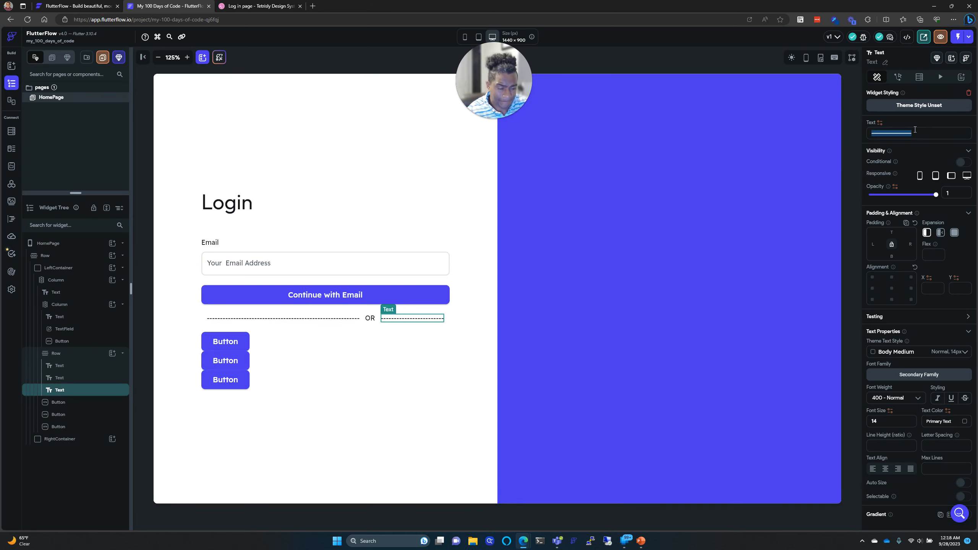
{"action": "key", "text": "ctrl+v"}
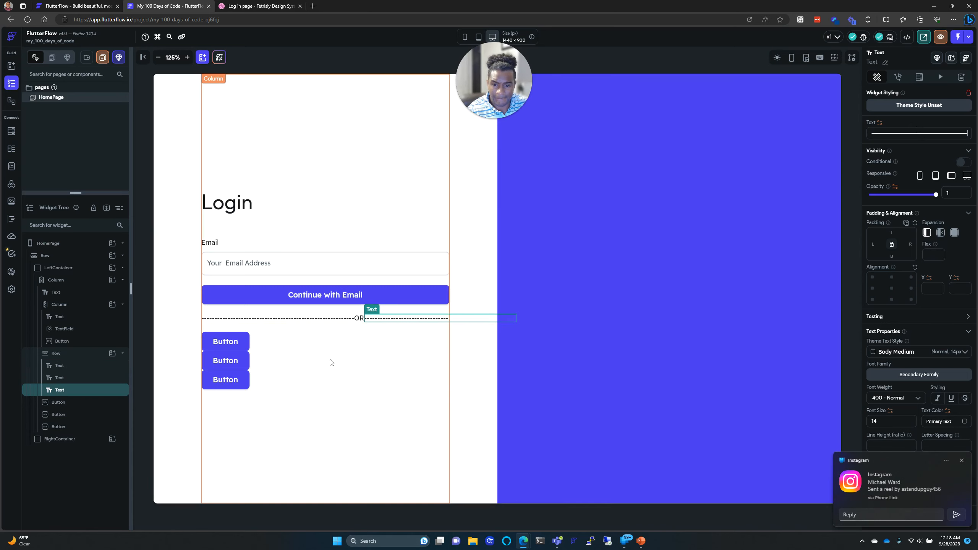
Step: Delete dashes from the left and right lines until both fit within the form column
{"action": "left_click", "coordinate": [313, 320]}
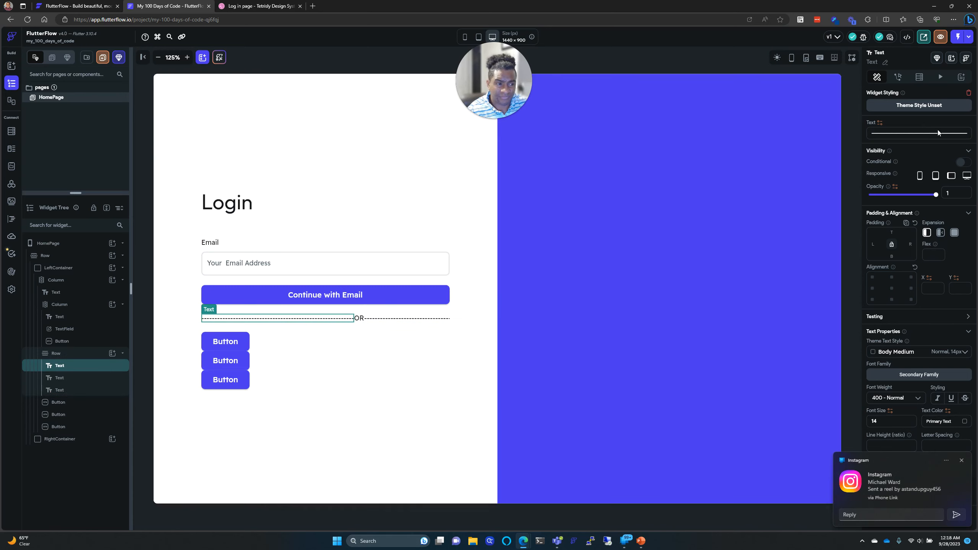
{"action": "left_click", "coordinate": [965, 133]}
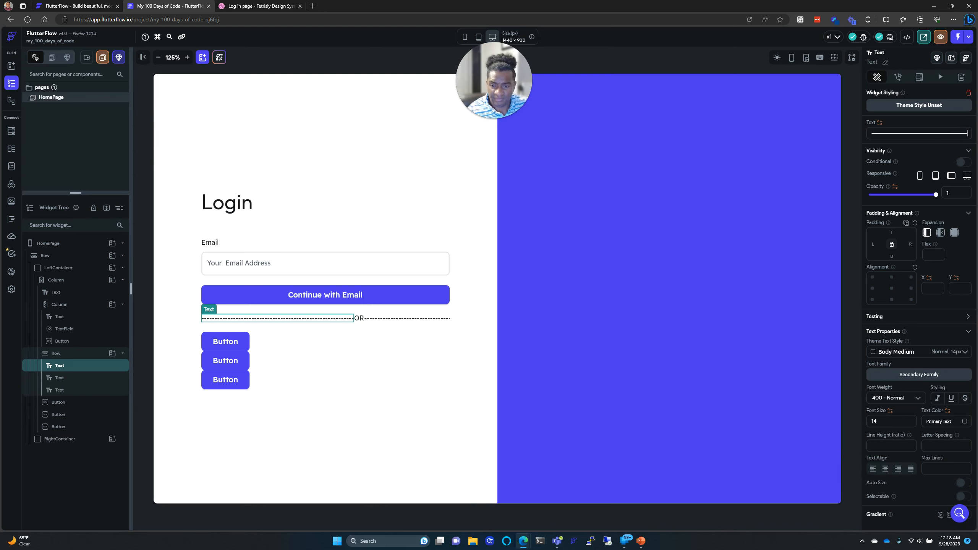
{"action": "key", "text": "BackSpace"}
{"action": "key", "text": "BackSpace"}
{"action": "key", "text": "BackSpace"}
{"action": "key", "text": "BackSpace"}
{"action": "key", "text": "BackSpace"}
{"action": "key", "text": "BackSpace"}
{"action": "key", "text": "BackSpace"}
{"action": "key", "text": "BackSpace"}
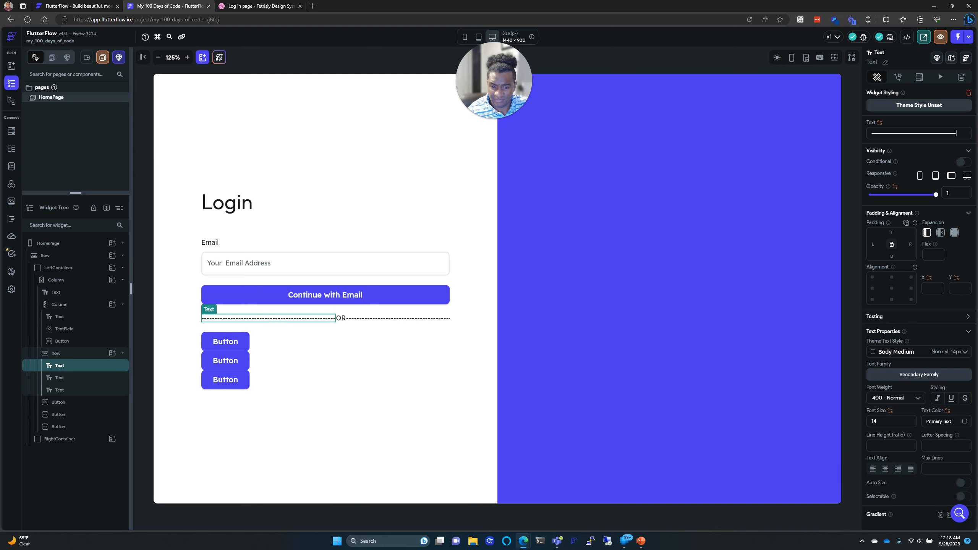
{"action": "key", "text": "BackSpace"}
{"action": "key", "text": "BackSpace"}
{"action": "key", "text": "BackSpace"}
{"action": "key", "text": "BackSpace"}
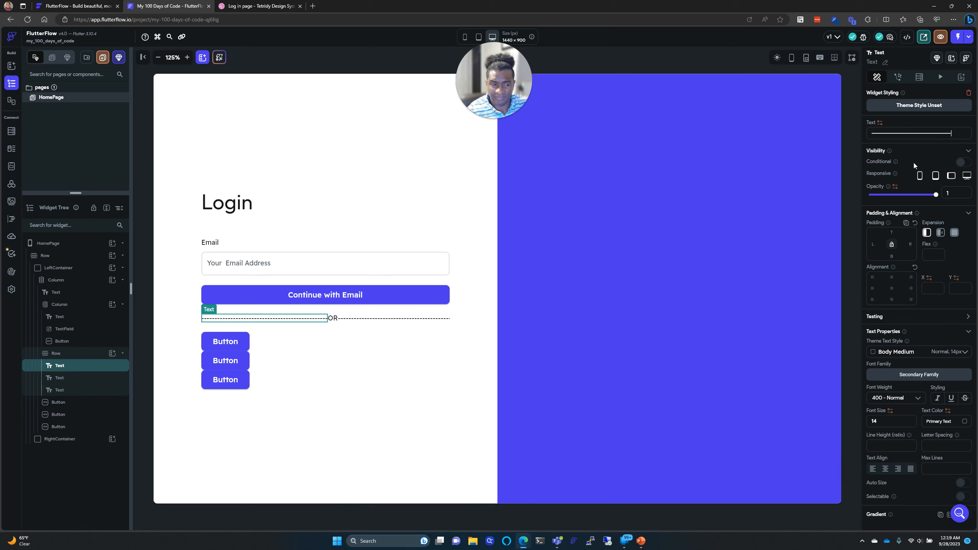
{"action": "left_click", "coordinate": [443, 319]}
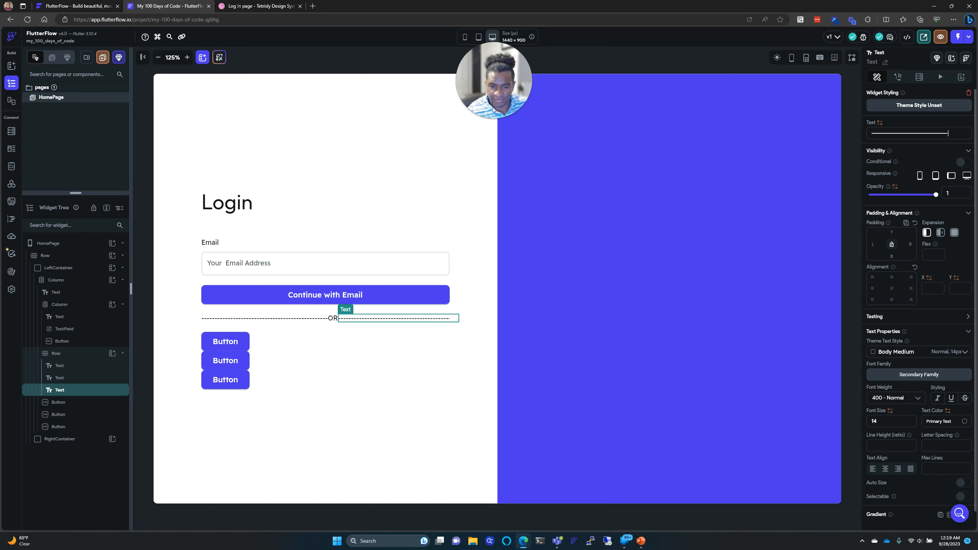
{"action": "key", "text": "BackSpace"}
{"action": "key", "text": "BackSpace"}
{"action": "key", "text": "BackSpace"}
{"action": "key", "text": "BackSpace"}
{"action": "key", "text": "BackSpace"}
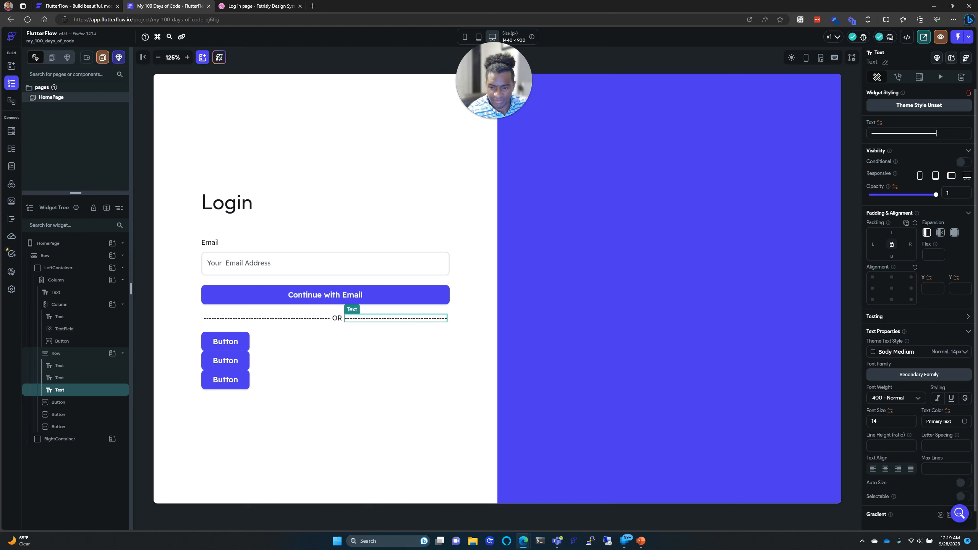
{"action": "left_click", "coordinate": [272, 319]}
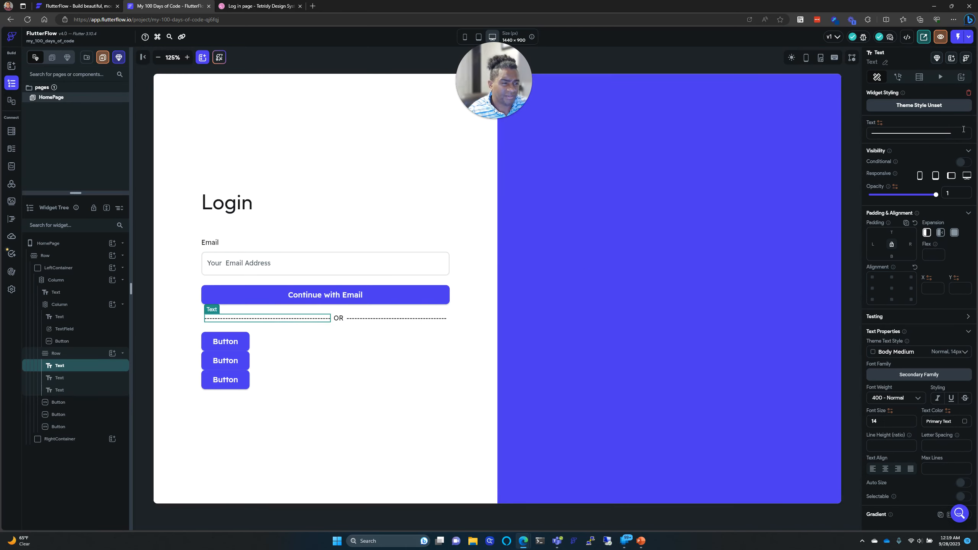
{"action": "key", "text": "BackSpace"}
{"action": "key", "text": "BackSpace"}
{"action": "key", "text": "BackSpace"}
{"action": "key", "text": "BackSpace"}
{"action": "key", "text": "BackSpace"}
{"action": "key", "text": "BackSpace"}
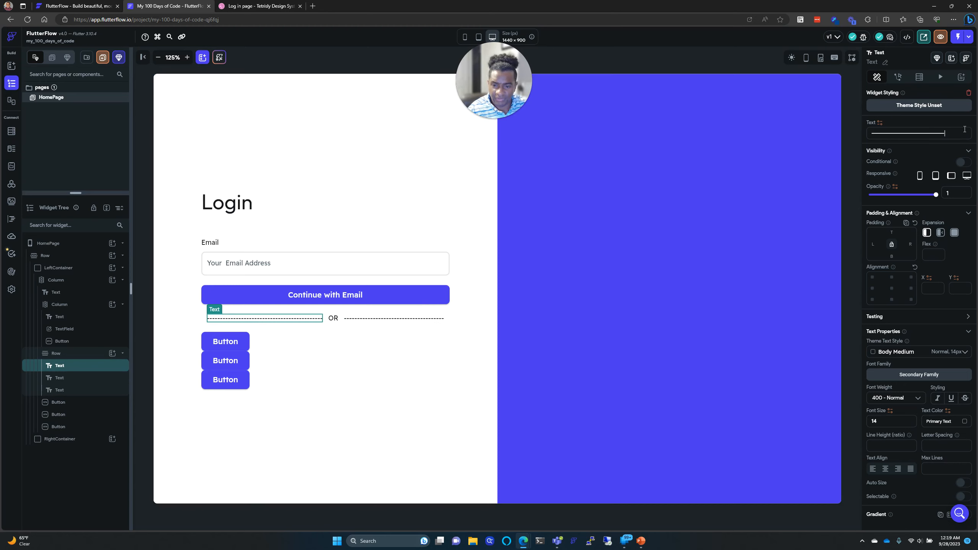
{"action": "key", "text": "BackSpace"}
{"action": "key", "text": "BackSpace"}
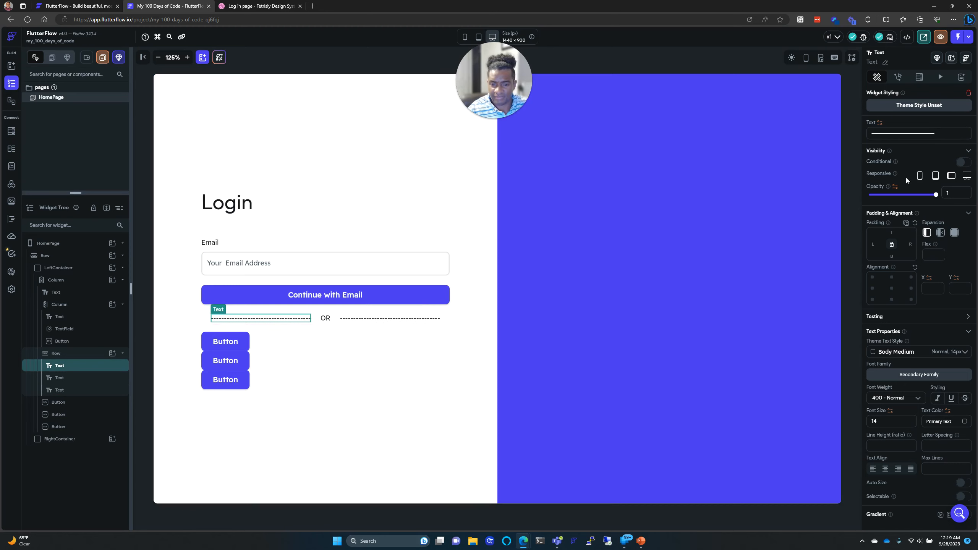
{"action": "left_click", "coordinate": [416, 459]}
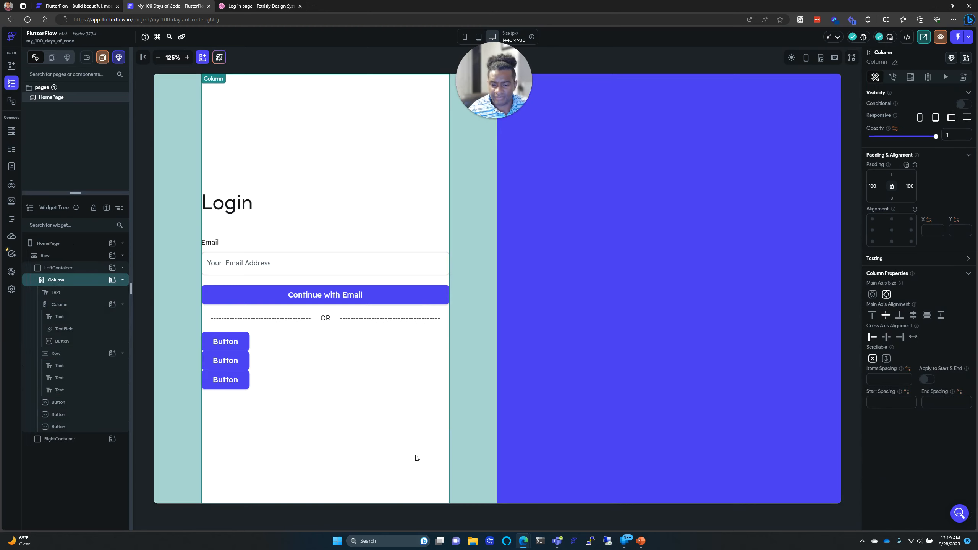
{"action": "left_click", "coordinate": [471, 425]}
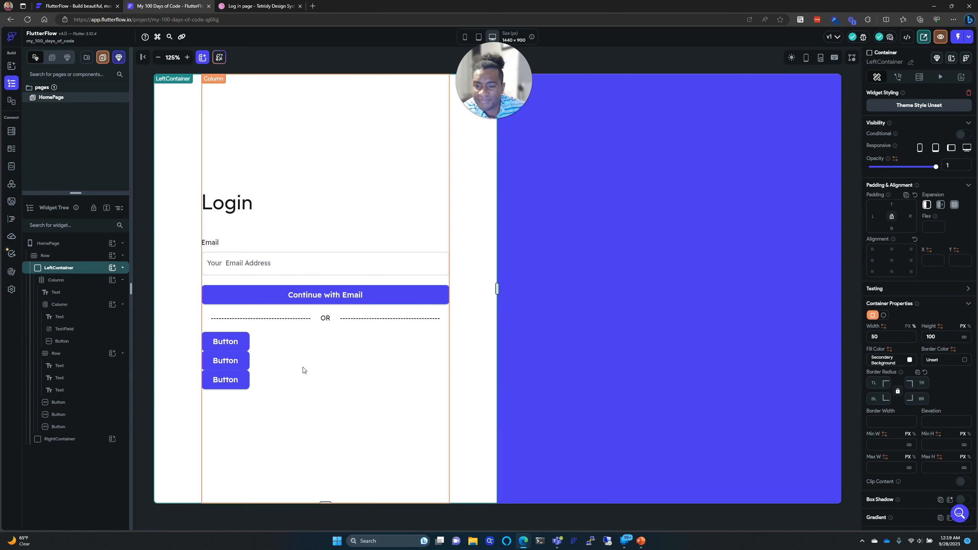
{"action": "left_click", "coordinate": [289, 319]}
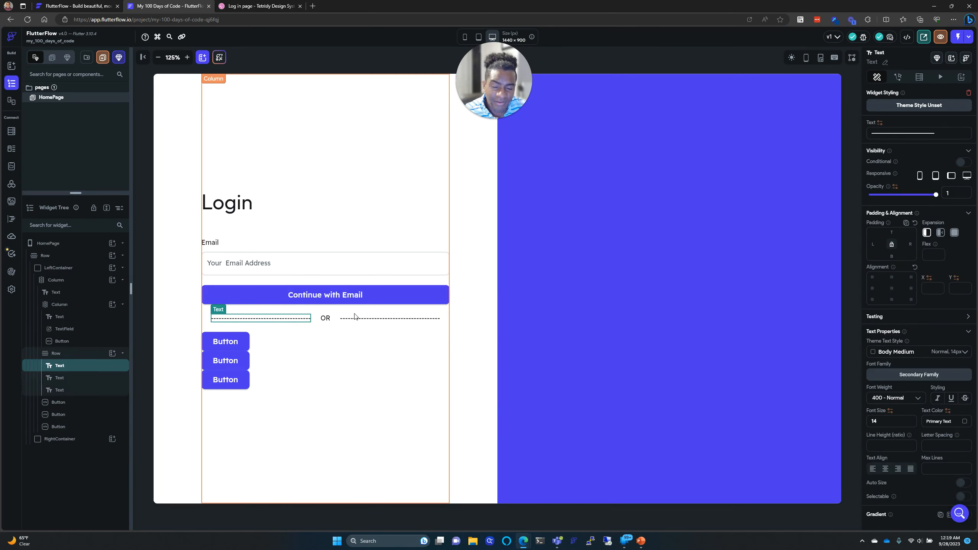
{"action": "left_click", "coordinate": [302, 325]}
{"action": "left_click", "coordinate": [310, 320]}
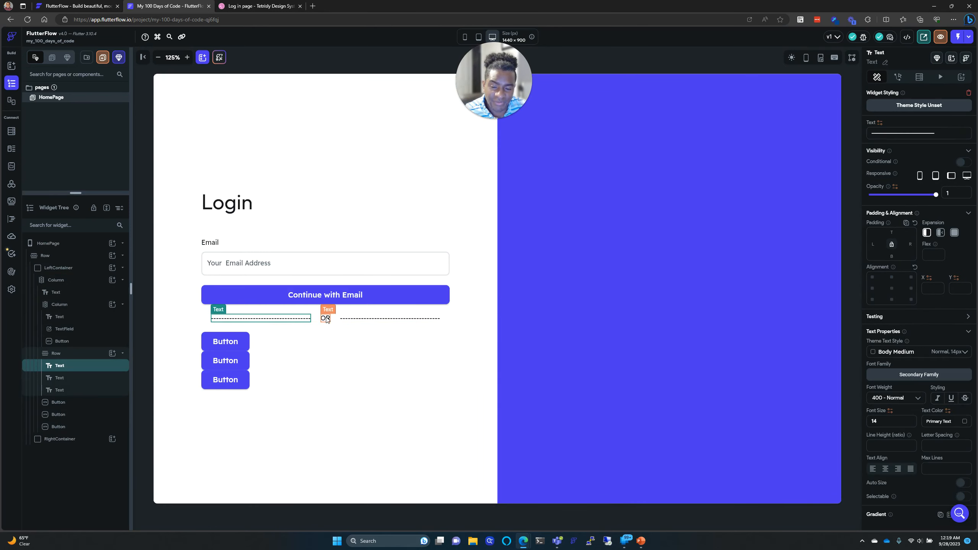
{"action": "left_click", "coordinate": [236, 4]}
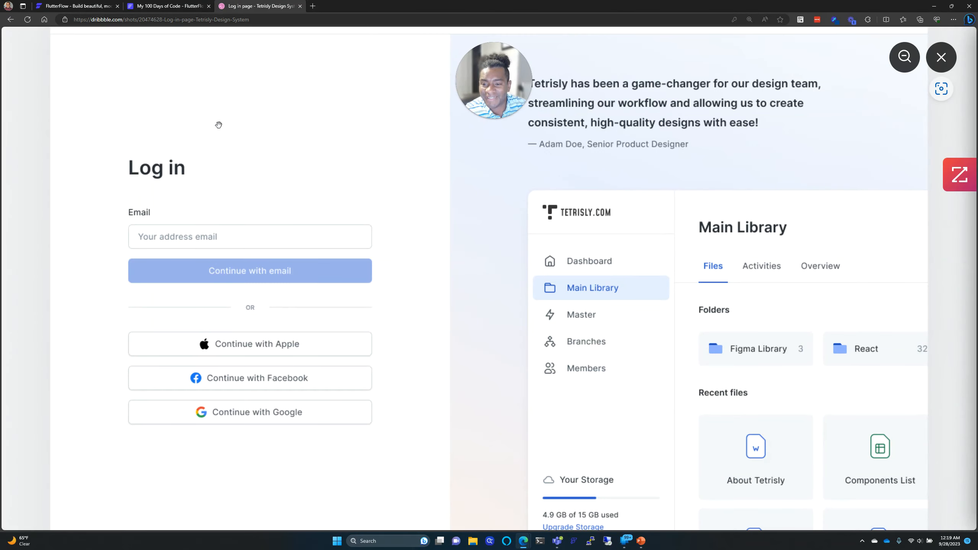
{"action": "left_click", "coordinate": [249, 310]}
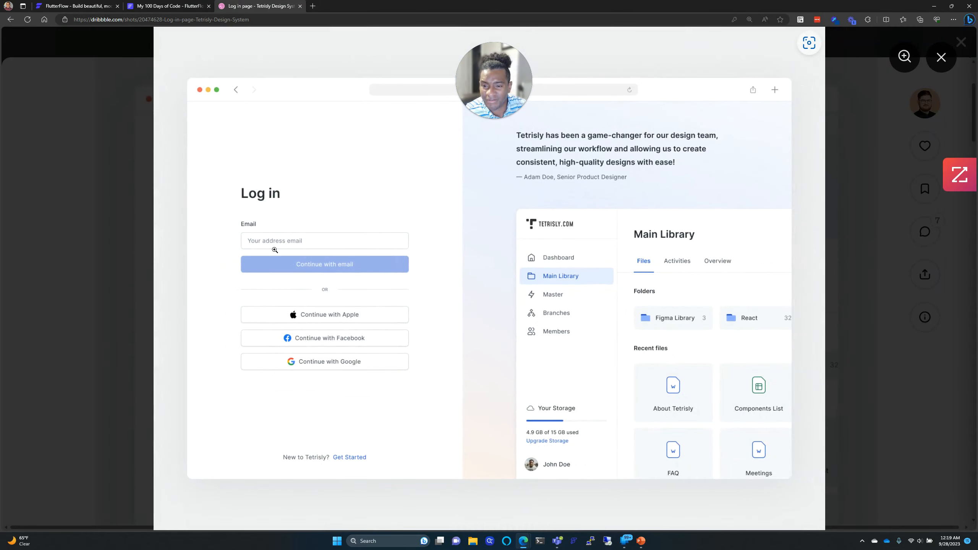
{"action": "left_click", "coordinate": [317, 289]}
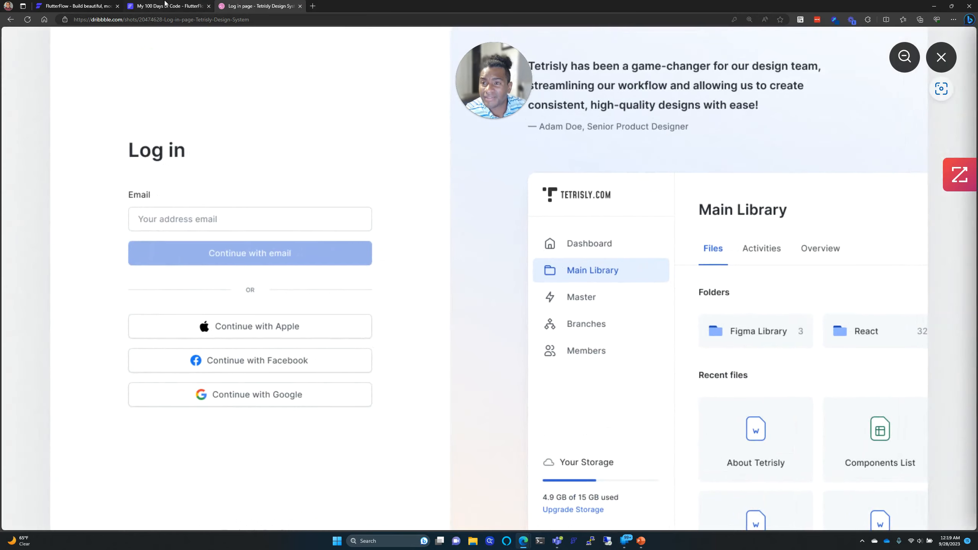
{"action": "left_click", "coordinate": [165, 5]}
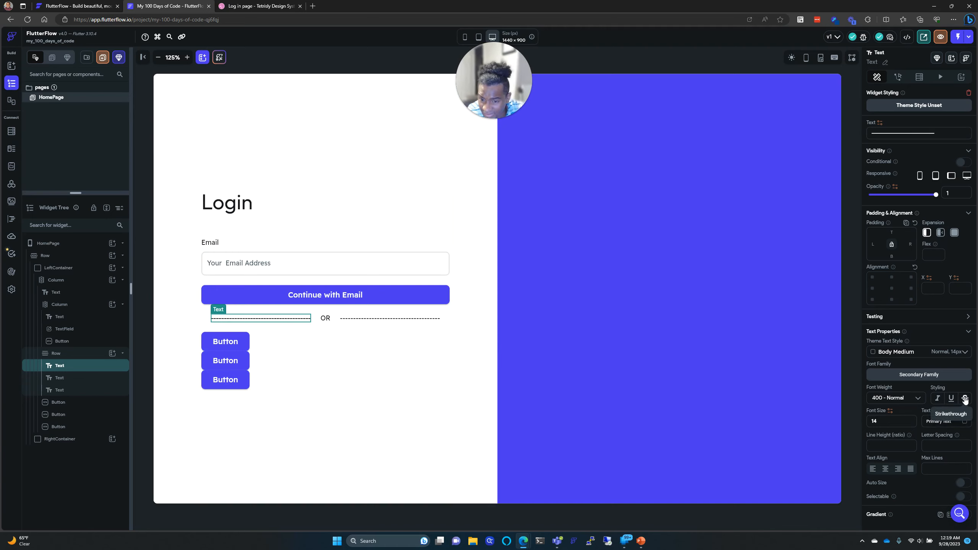
Step: Apply strikethrough to the right dashed line and colour the left one Secondary Text
{"action": "left_click", "coordinate": [368, 322]}
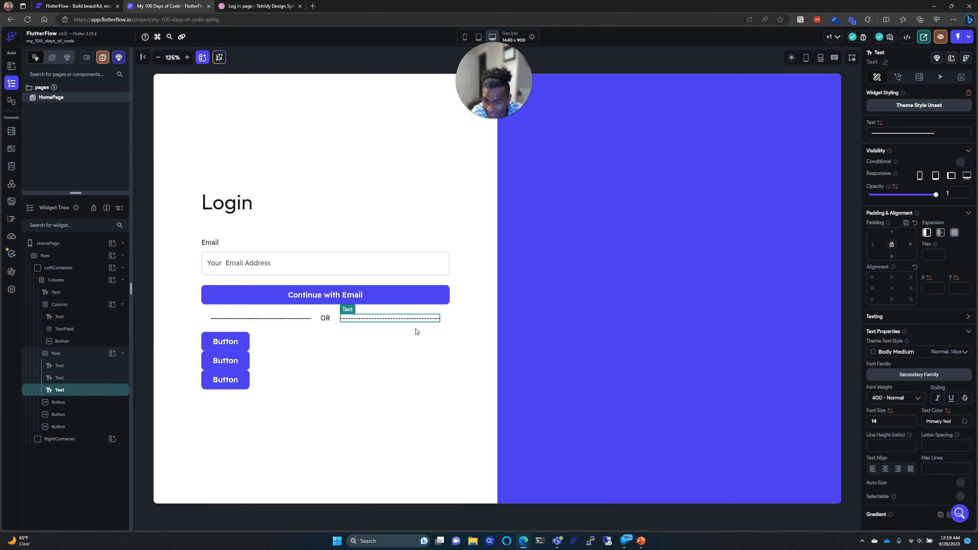
{"action": "left_click", "coordinate": [965, 398]}
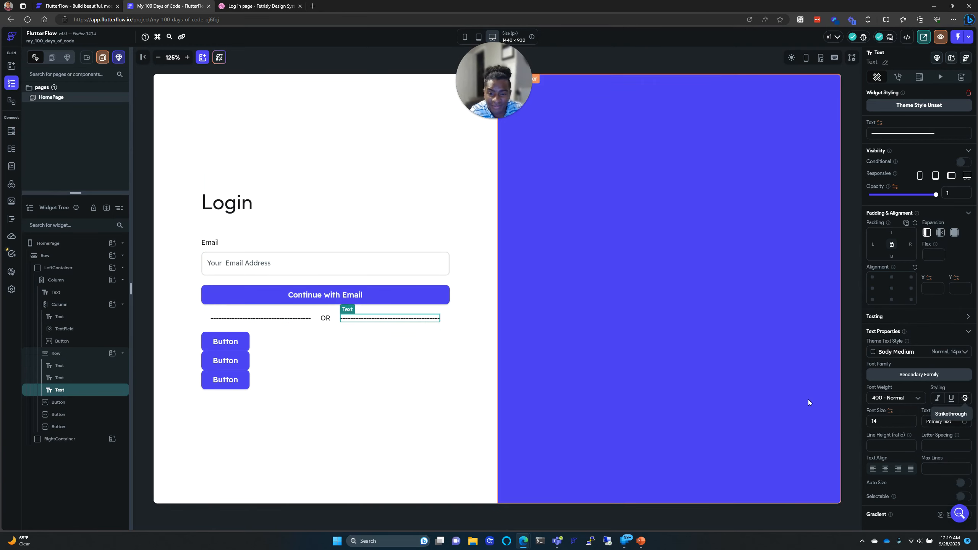
{"action": "left_click", "coordinate": [300, 323]}
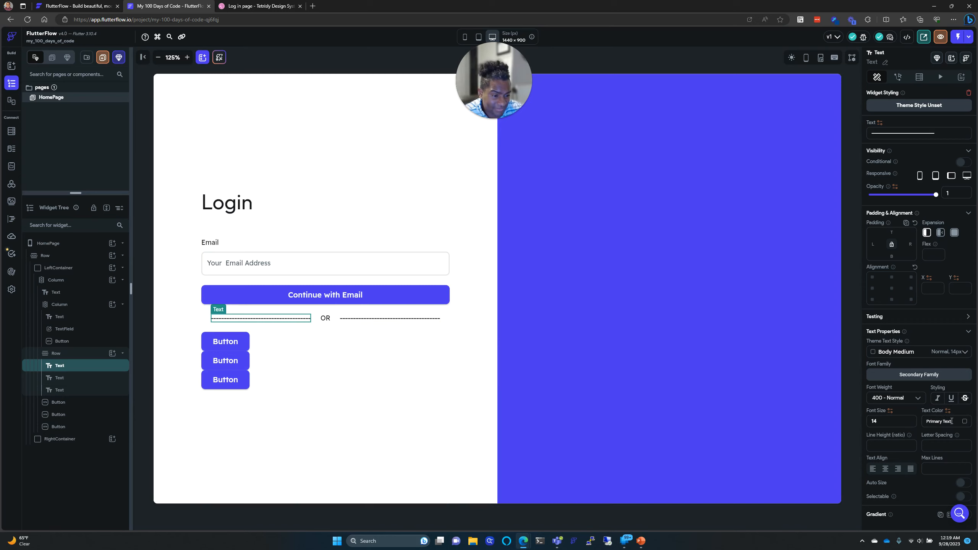
{"action": "left_click", "coordinate": [965, 422]}
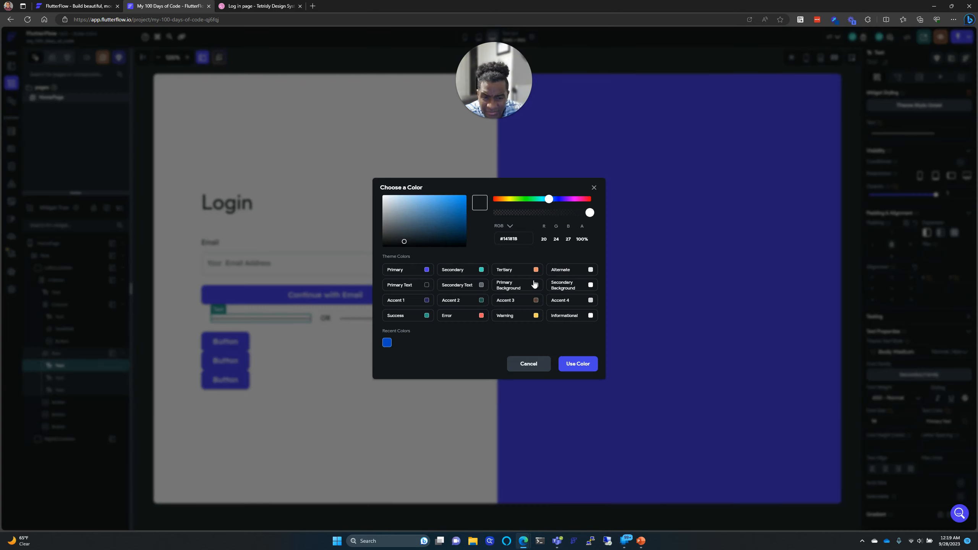
{"action": "left_click", "coordinate": [476, 286]}
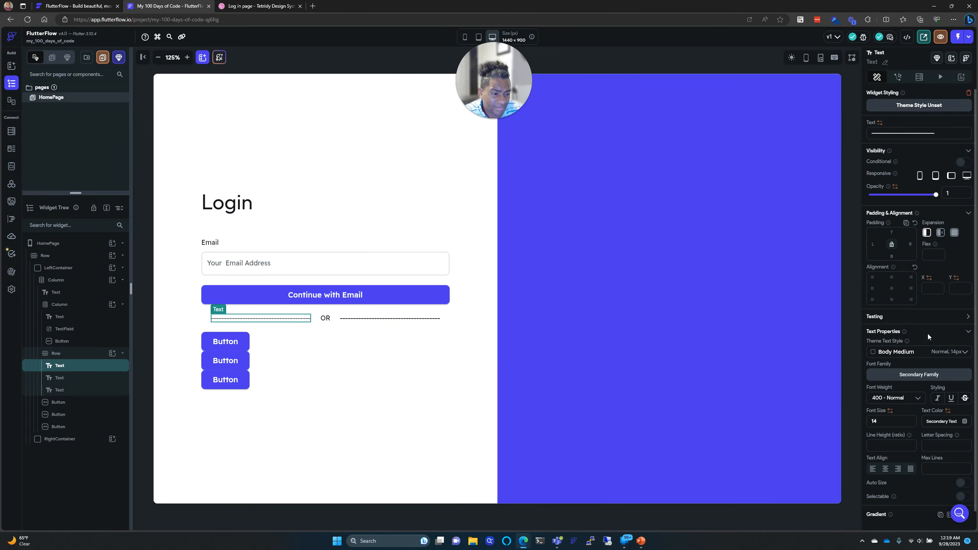
{"action": "left_click", "coordinate": [239, 4]}
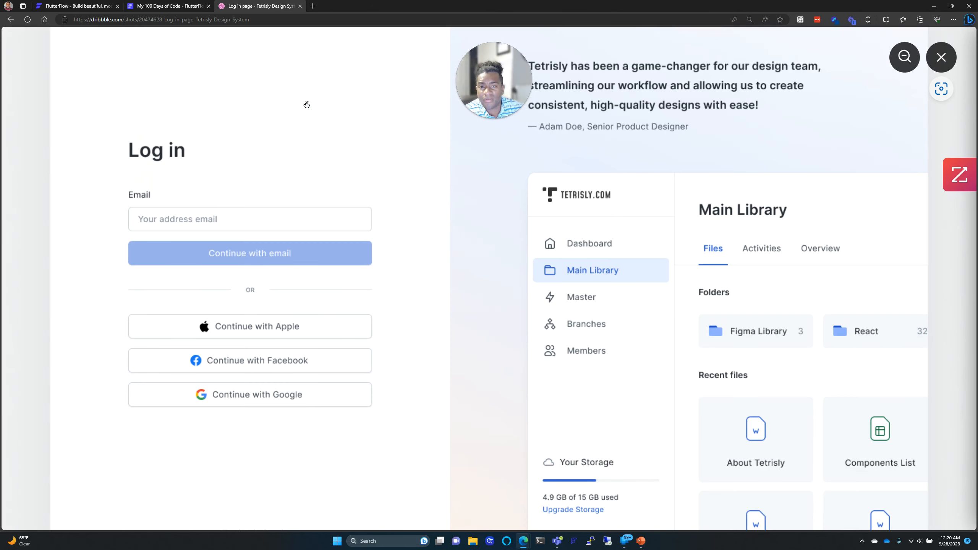
Step: Try the colour-picker extension, then navigate back to the Tetrisly log in page shot
{"action": "left_click", "coordinate": [834, 19]}
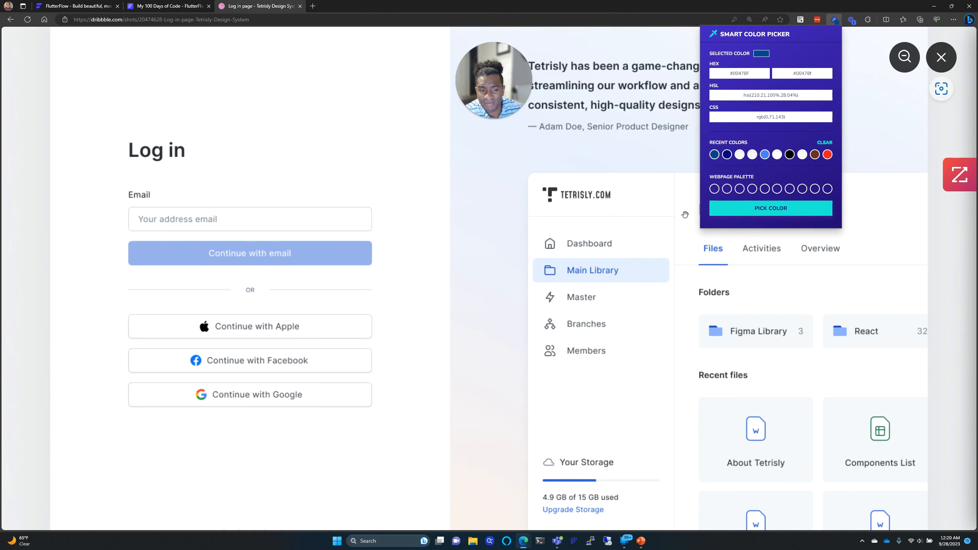
{"action": "left_click", "coordinate": [761, 208]}
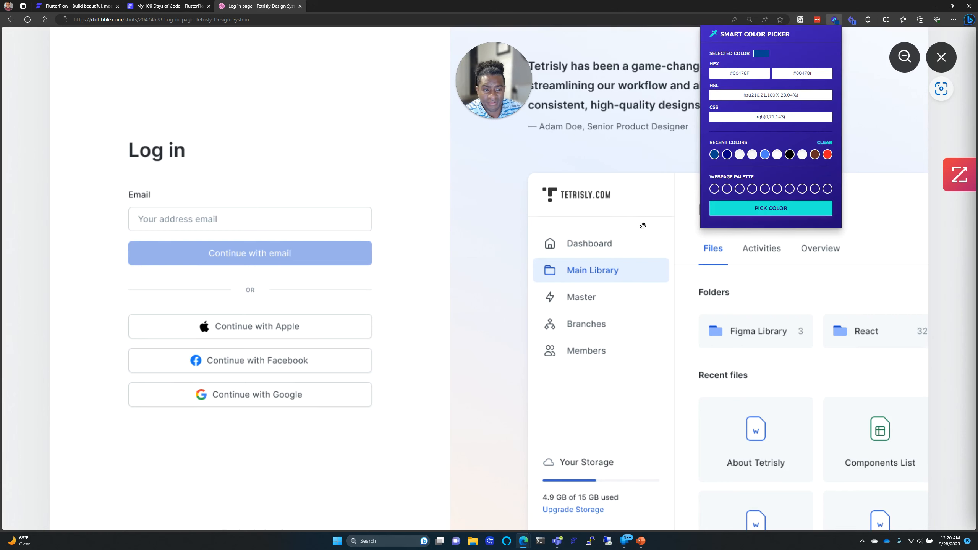
{"action": "left_click", "coordinate": [426, 300]}
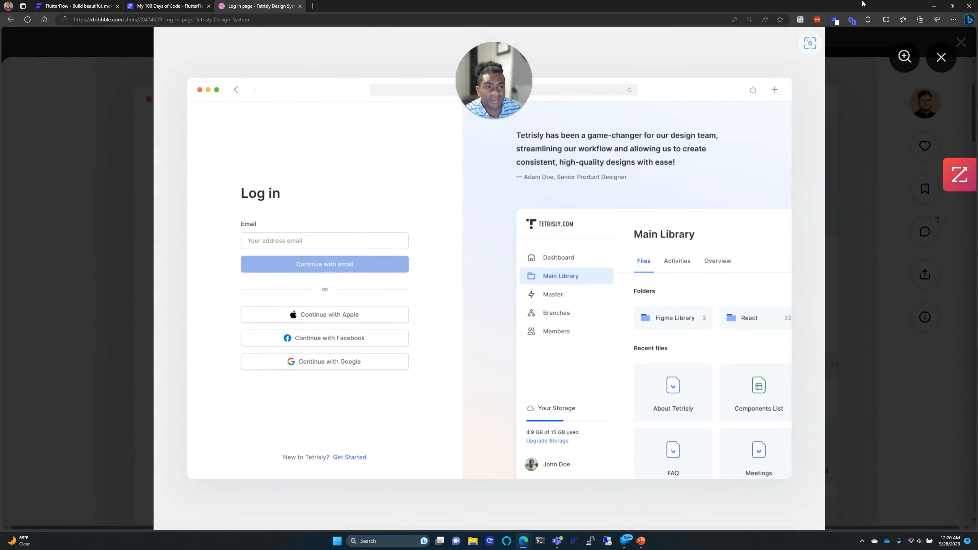
{"action": "left_click", "coordinate": [835, 20]}
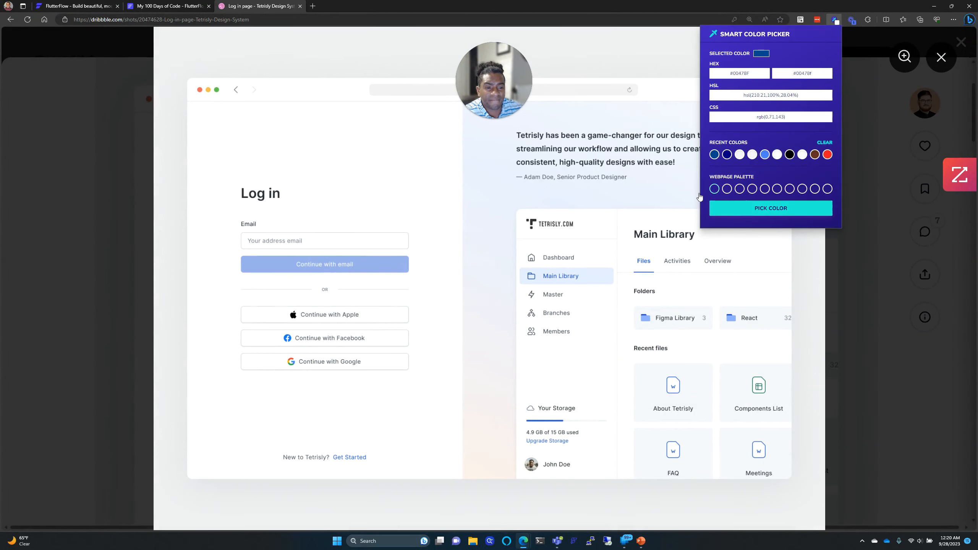
{"action": "left_click", "coordinate": [814, 73]}
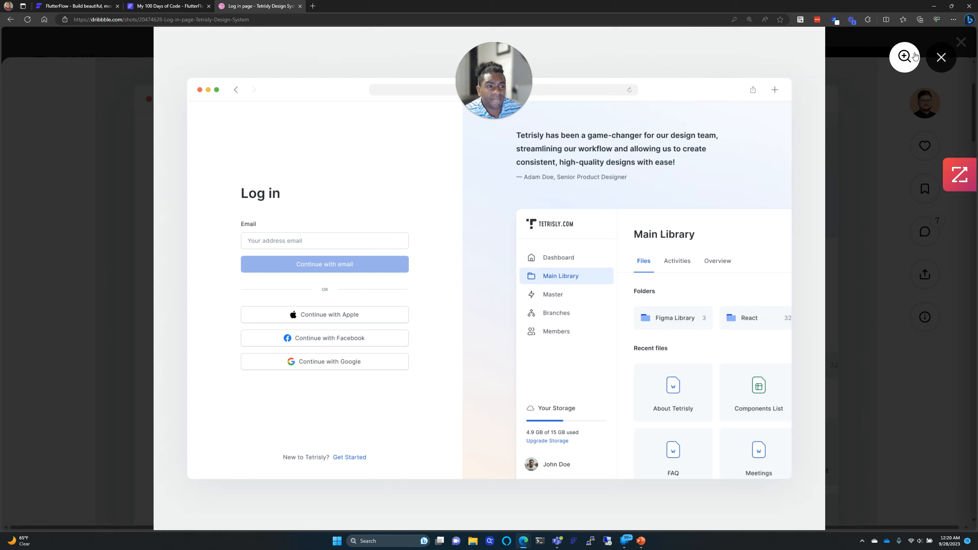
{"action": "left_click", "coordinate": [937, 57]}
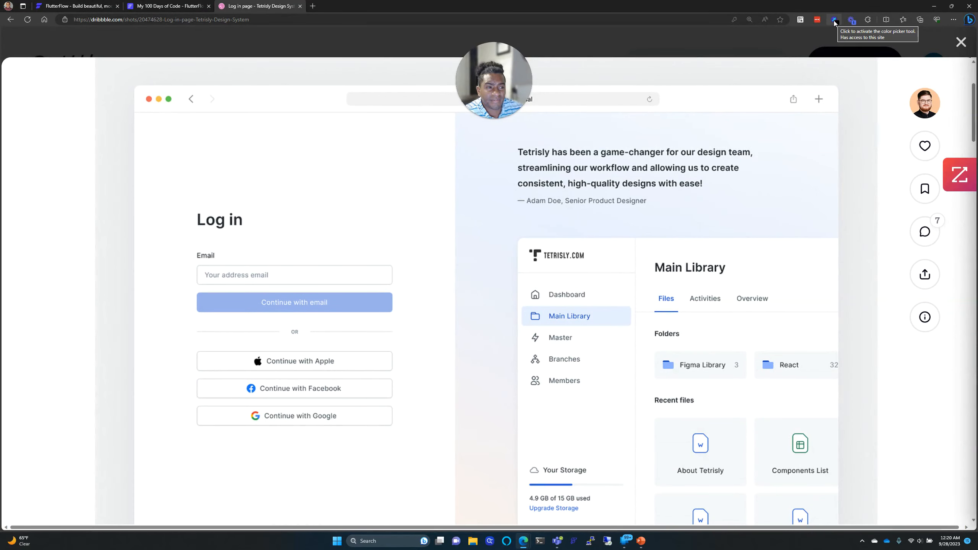
{"action": "left_click", "coordinate": [961, 42]}
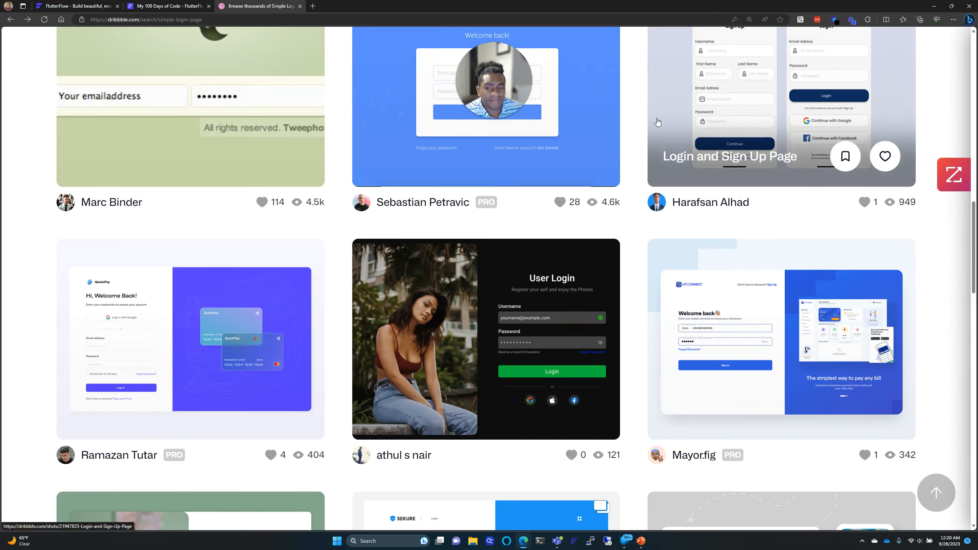
{"action": "mouse_move", "coordinate": [575, 258]}
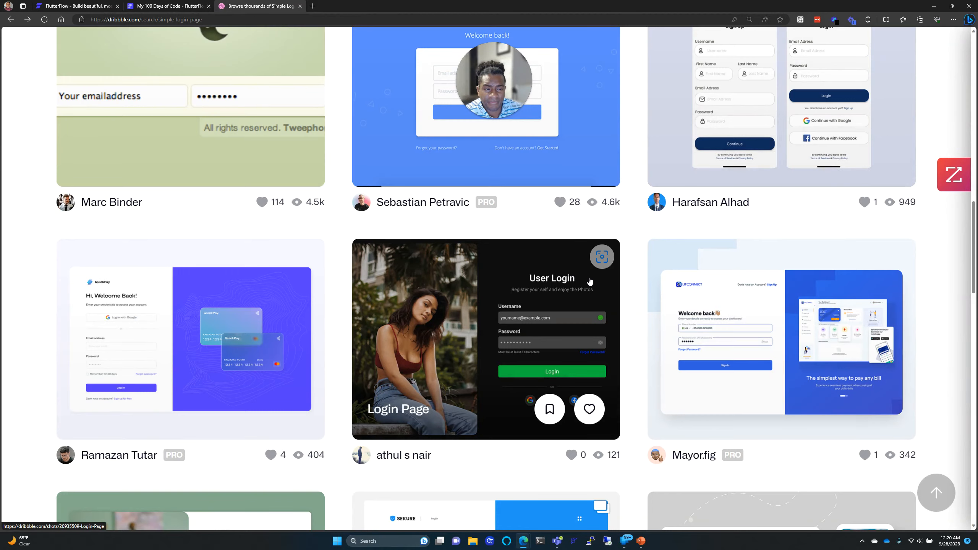
{"action": "scroll", "coordinate": [589, 280], "scroll_direction": "down", "scroll_amount": 3}
{"action": "scroll", "coordinate": [589, 281], "scroll_direction": "up", "scroll_amount": 3}
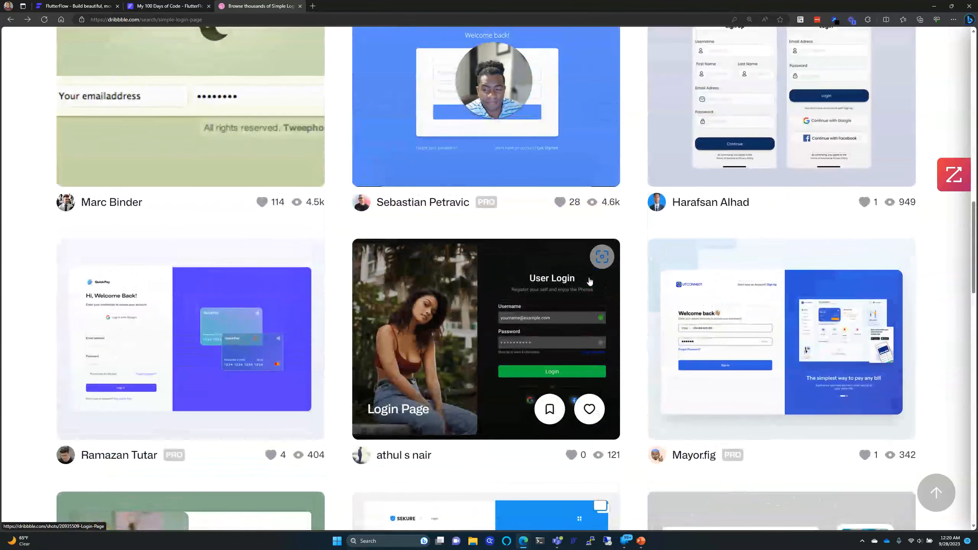
{"action": "scroll", "coordinate": [589, 280], "scroll_direction": "up", "scroll_amount": 4}
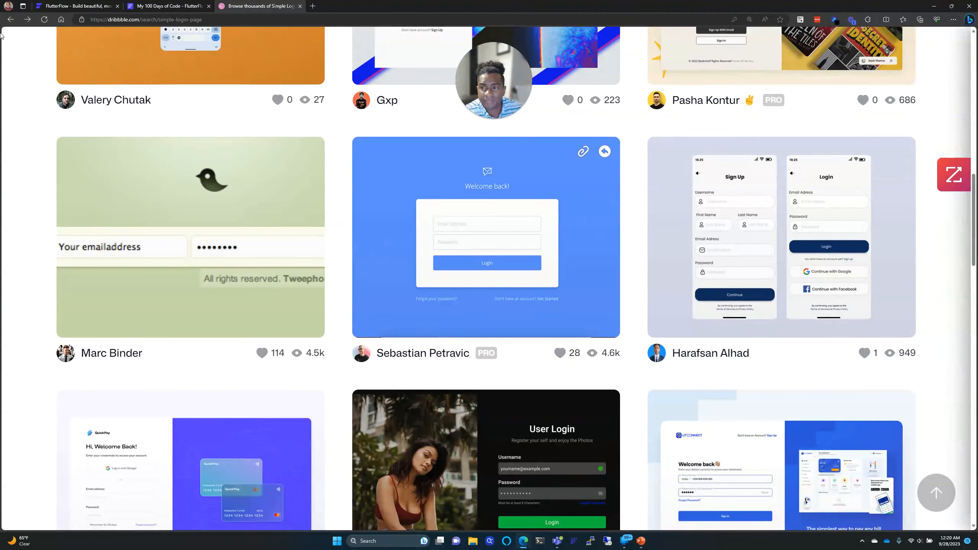
{"action": "left_click", "coordinate": [27, 19]}
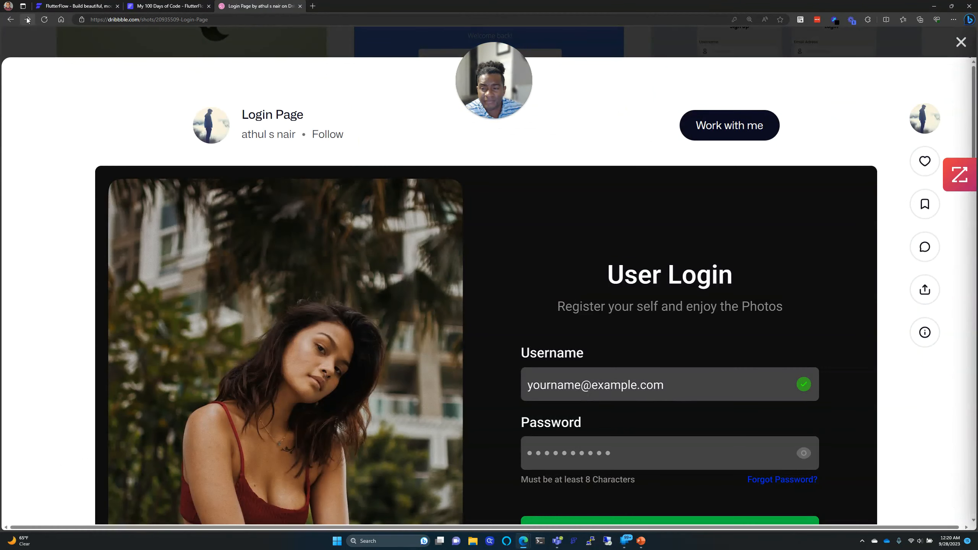
{"action": "left_click", "coordinate": [27, 19]}
{"action": "left_click", "coordinate": [27, 19]}
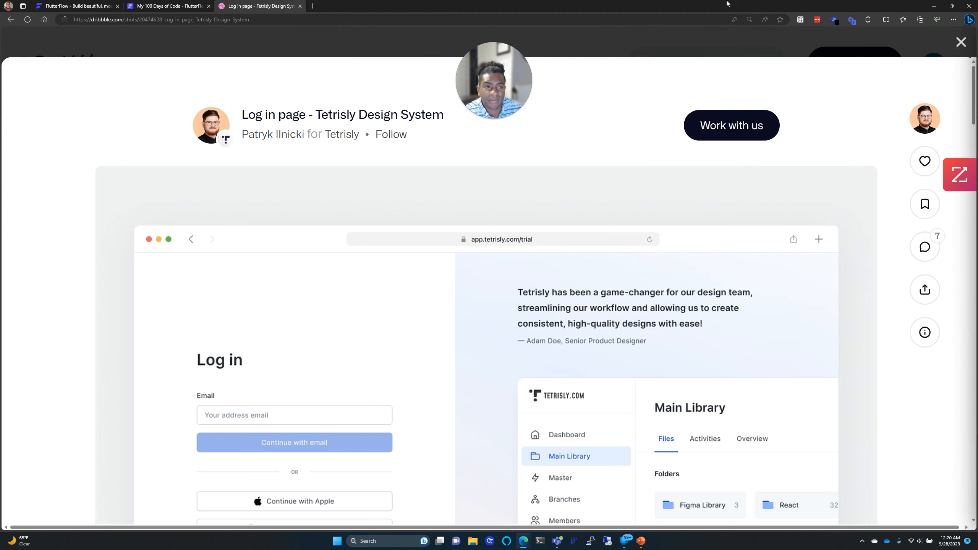
Step: Sample the light grey from the enlarged Tetrisly shot and copy its hex #CACFD4
{"action": "left_click", "coordinate": [834, 20]}
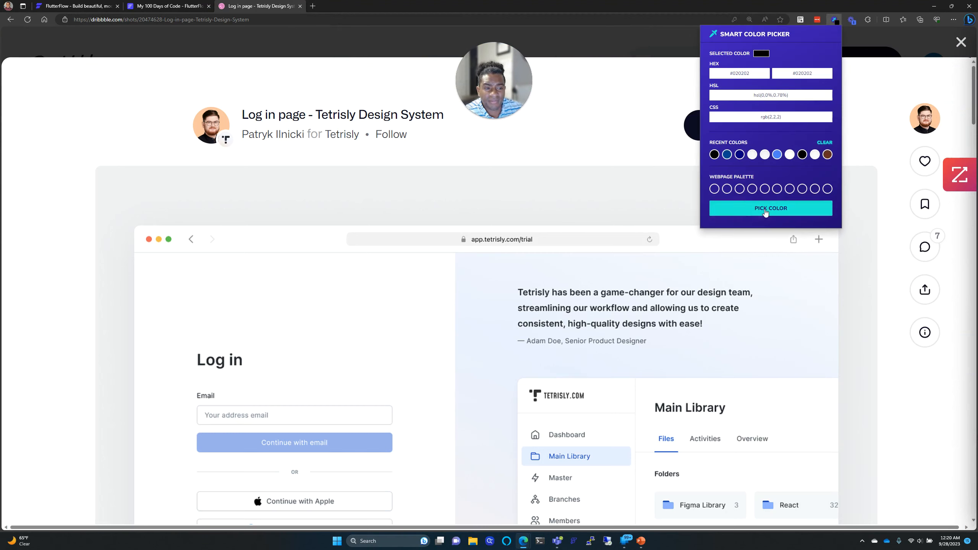
{"action": "left_click", "coordinate": [627, 55]}
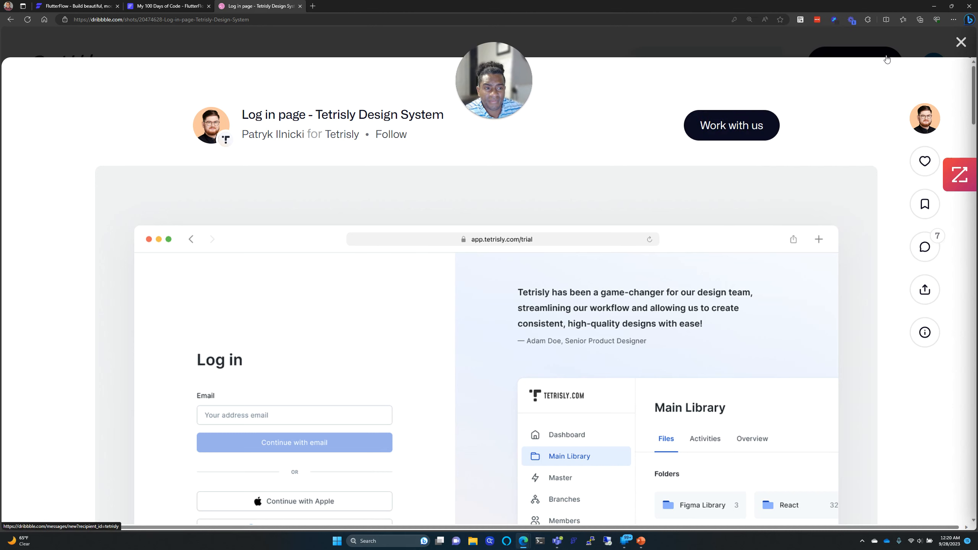
{"action": "left_click", "coordinate": [834, 19]}
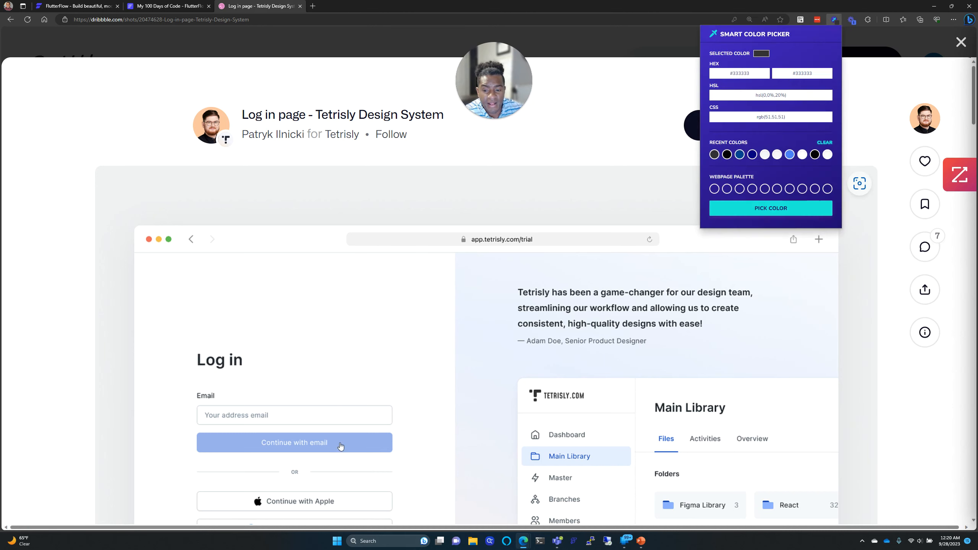
{"action": "left_click", "coordinate": [296, 476]}
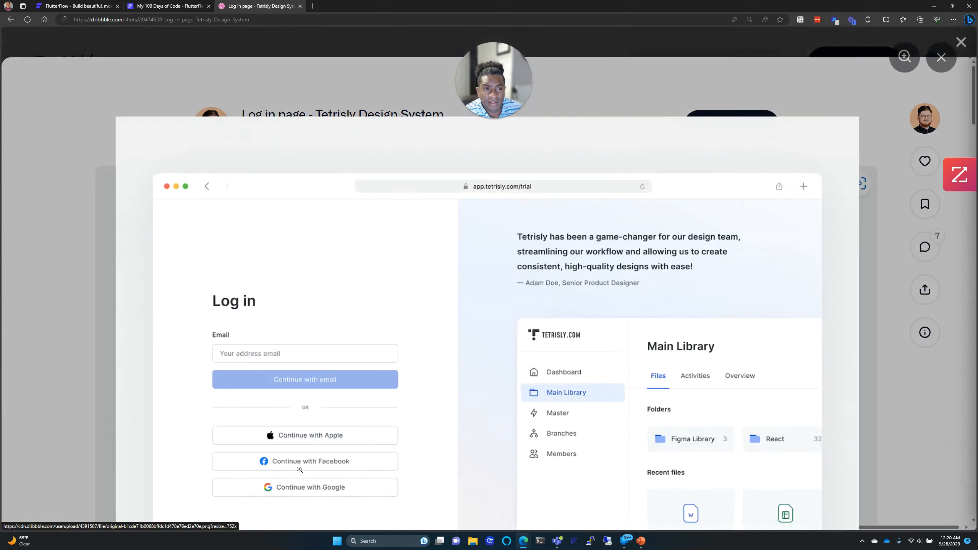
{"action": "left_click", "coordinate": [837, 22]}
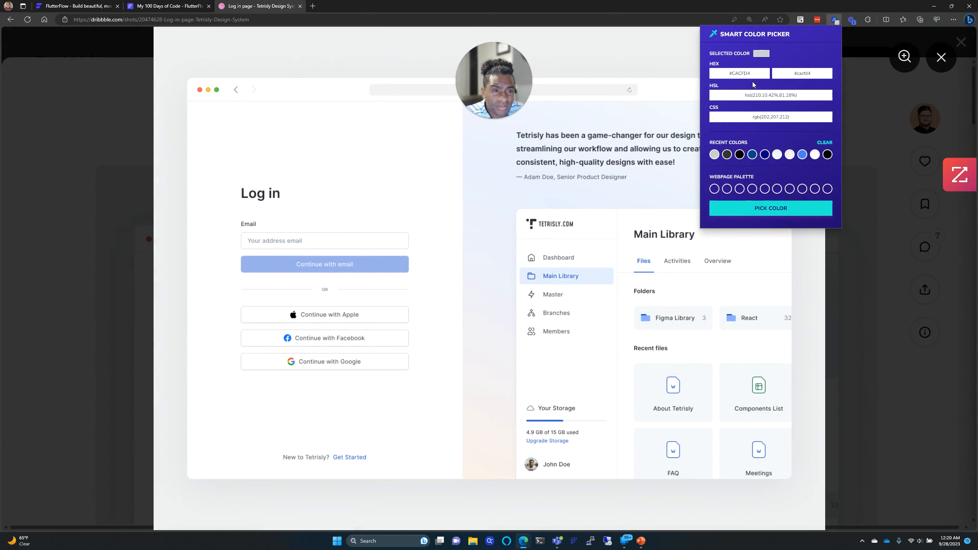
{"action": "left_click", "coordinate": [754, 75]}
{"action": "left_click", "coordinate": [808, 73]}
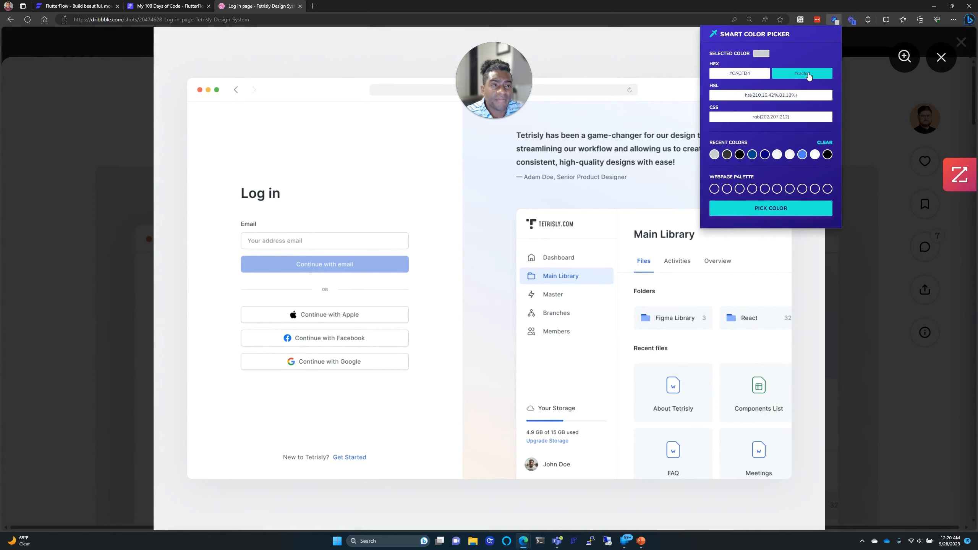
{"action": "left_click", "coordinate": [739, 79]}
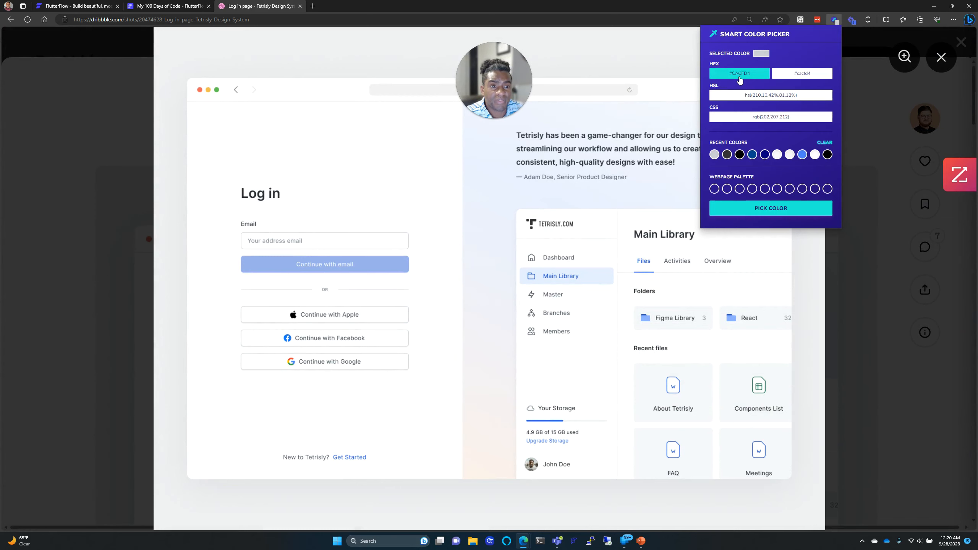
{"action": "left_click", "coordinate": [160, 4]}
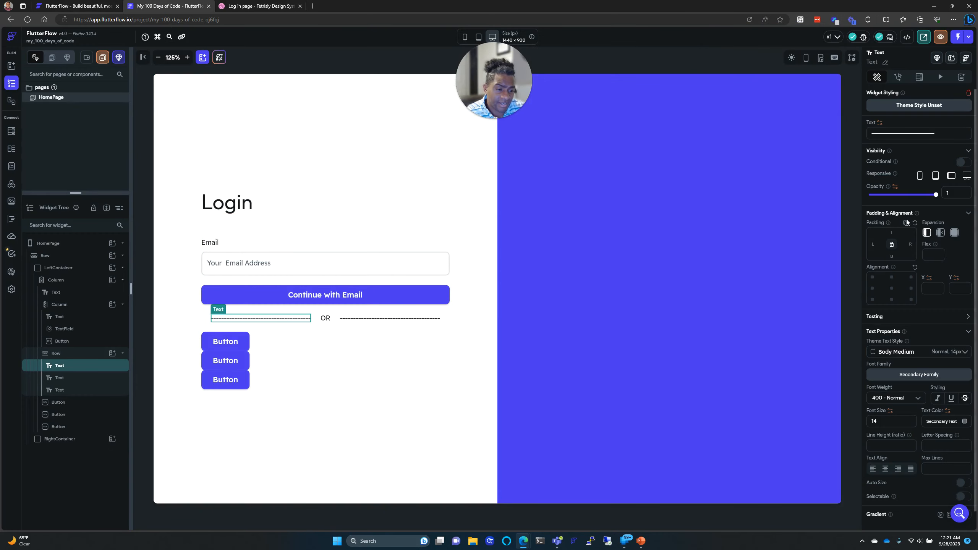
Step: Set the text colour of both dashed divider lines to #CACFD4
{"action": "left_click", "coordinate": [958, 421]}
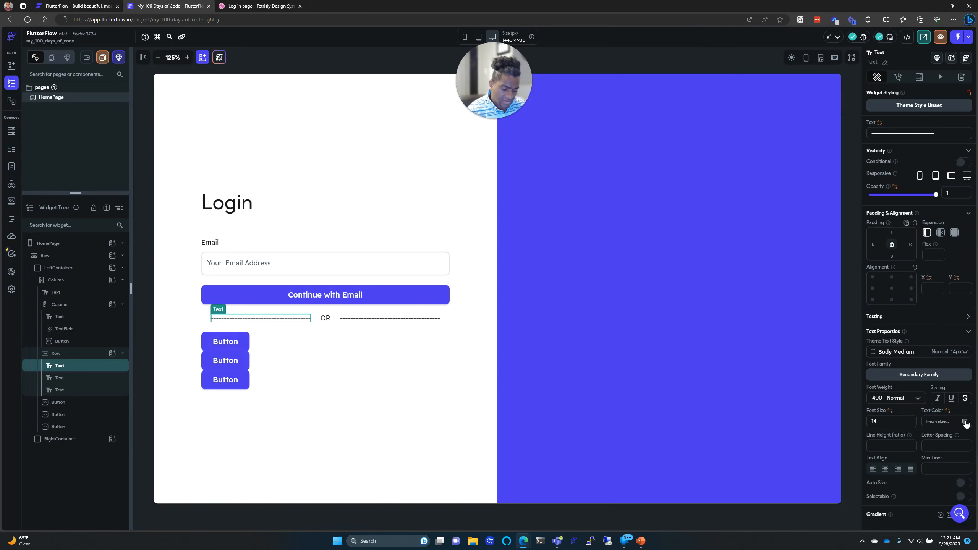
{"action": "type", "text": "cacf"}
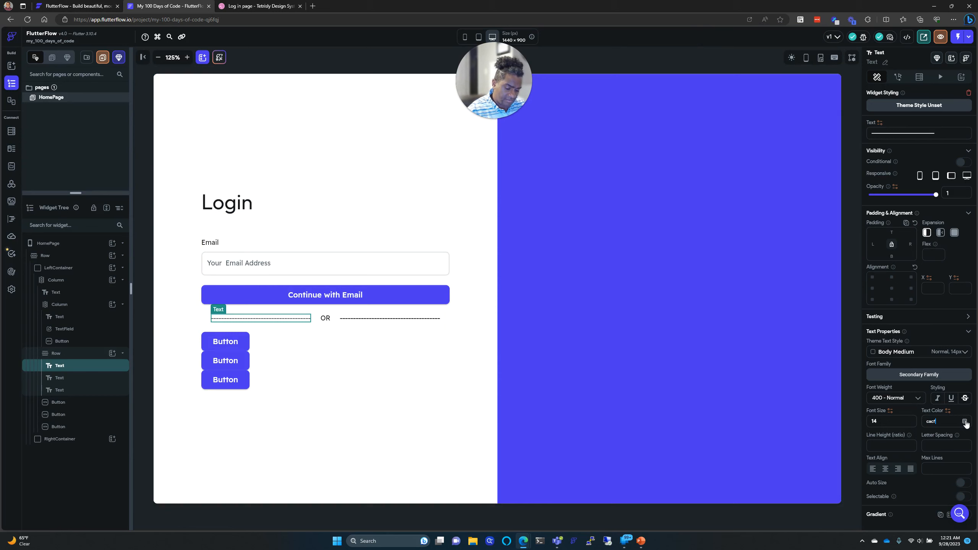
{"action": "type", "text": "d4"}
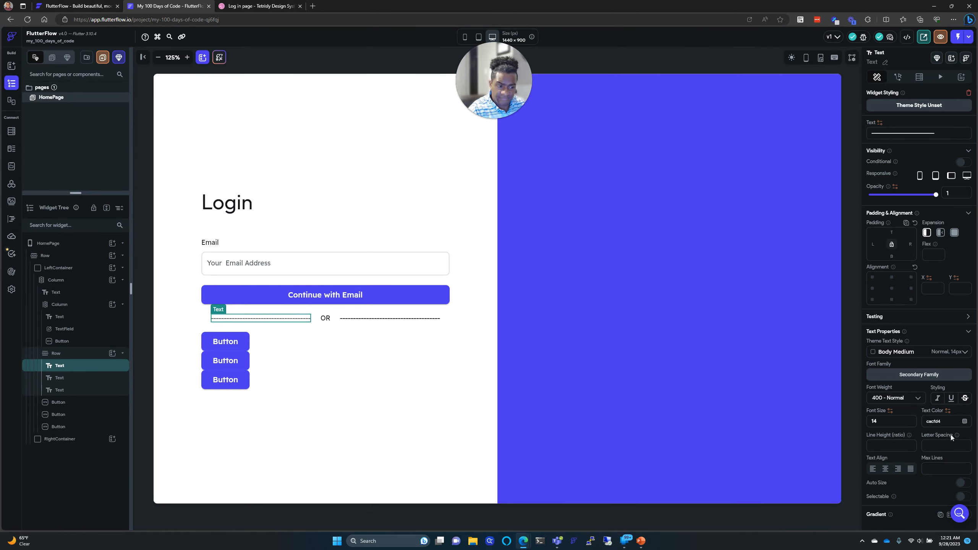
{"action": "key", "text": "Return"}
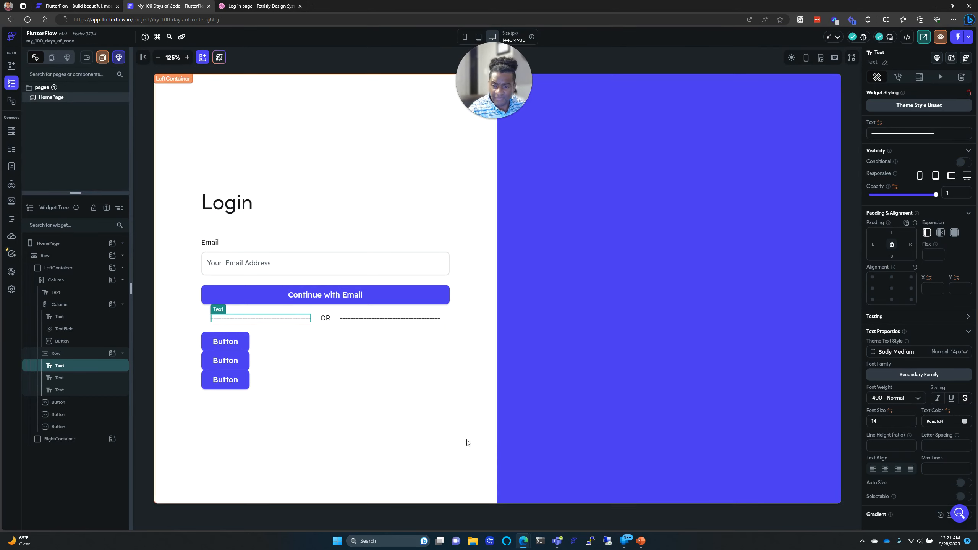
{"action": "left_click", "coordinate": [349, 319]}
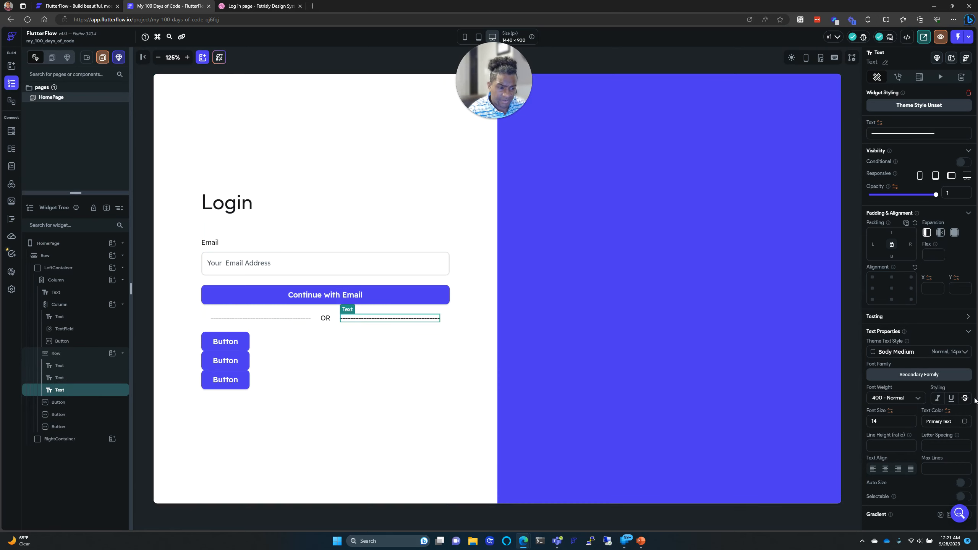
{"action": "left_click", "coordinate": [950, 421]}
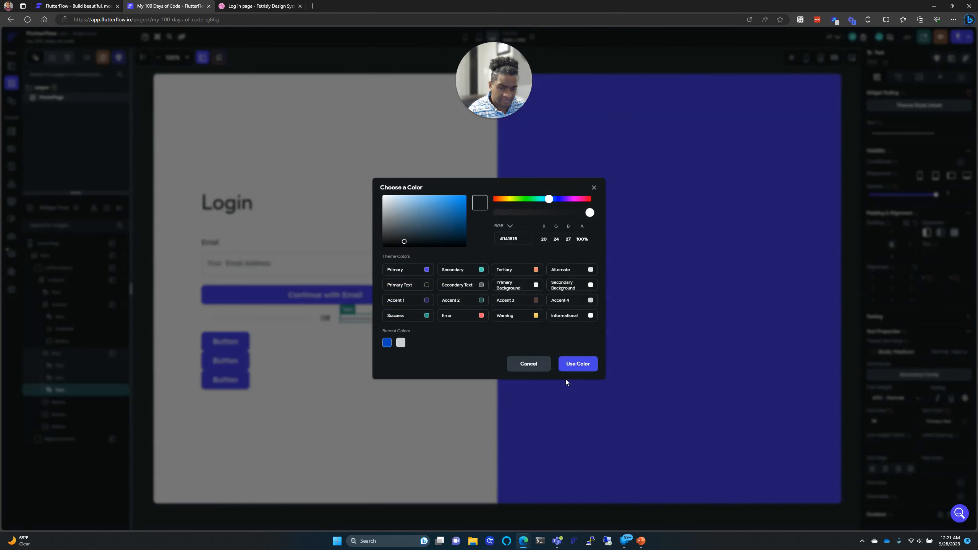
{"action": "left_click", "coordinate": [547, 369]}
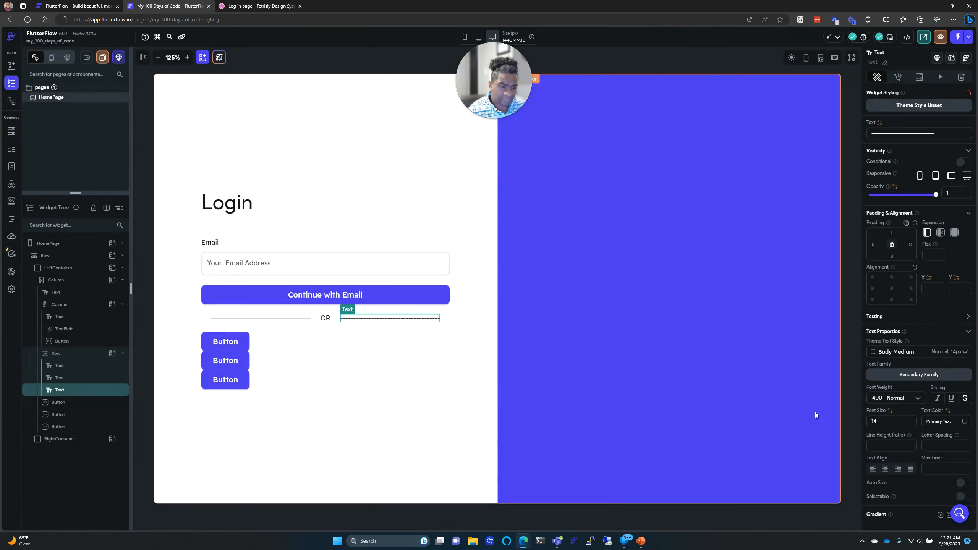
{"action": "left_click", "coordinate": [964, 423]}
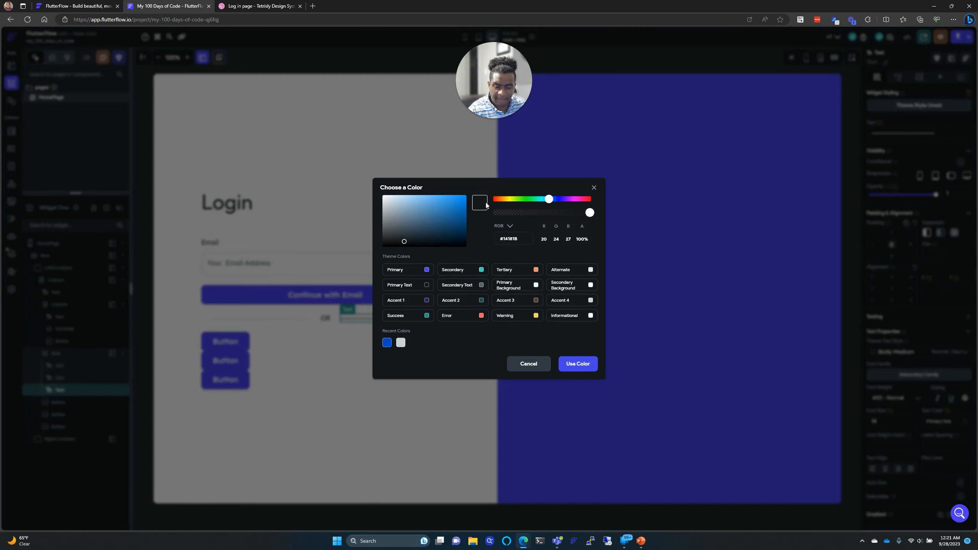
{"action": "triple_click", "coordinate": [518, 239]}
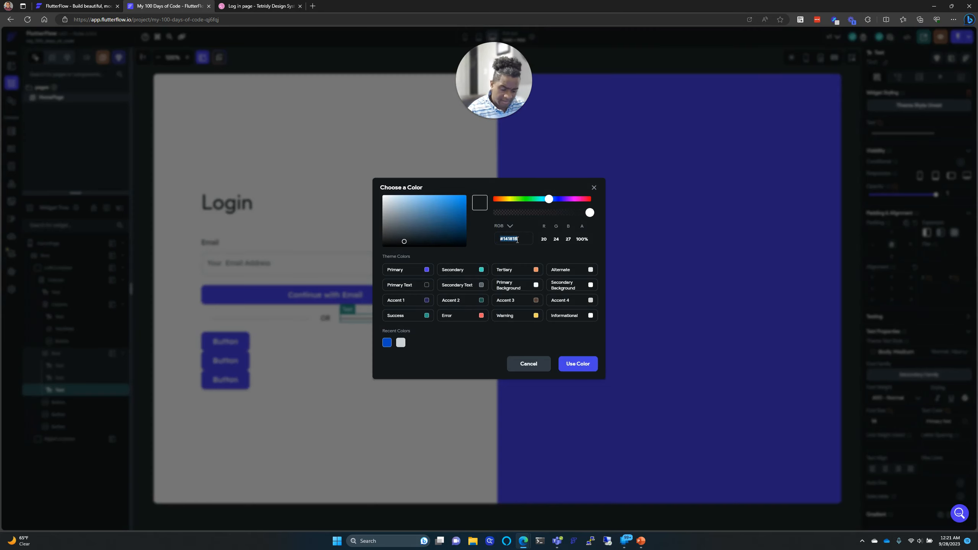
{"action": "type", "text": "cacfd"}
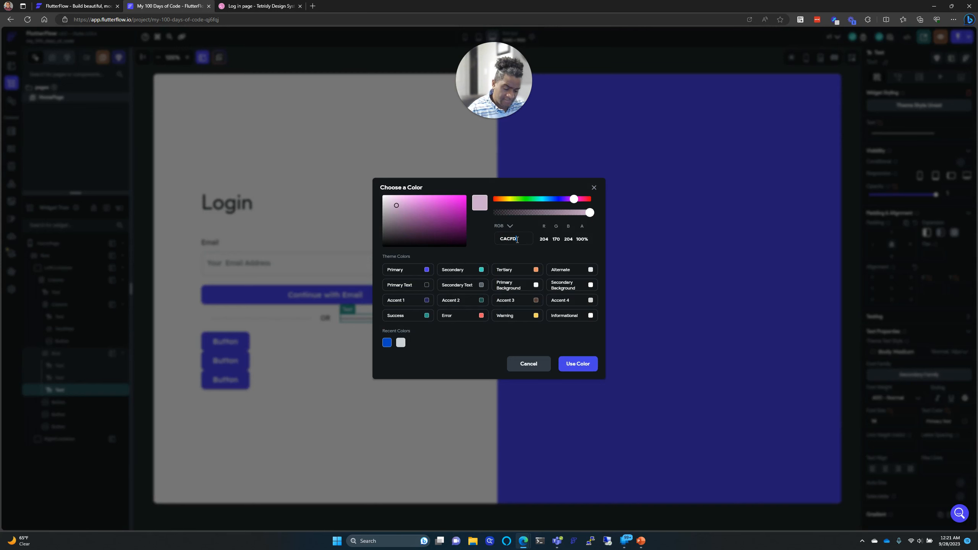
{"action": "type", "text": "4"}
{"action": "left_click", "coordinate": [577, 364]}
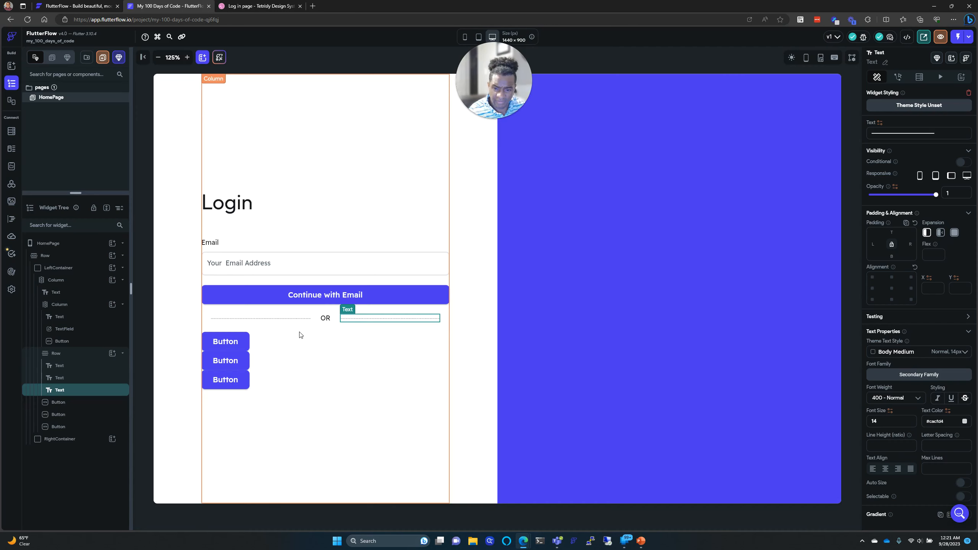
Step: Give the OR label the same #CACFD4 light grey text colour
{"action": "left_click", "coordinate": [325, 318]}
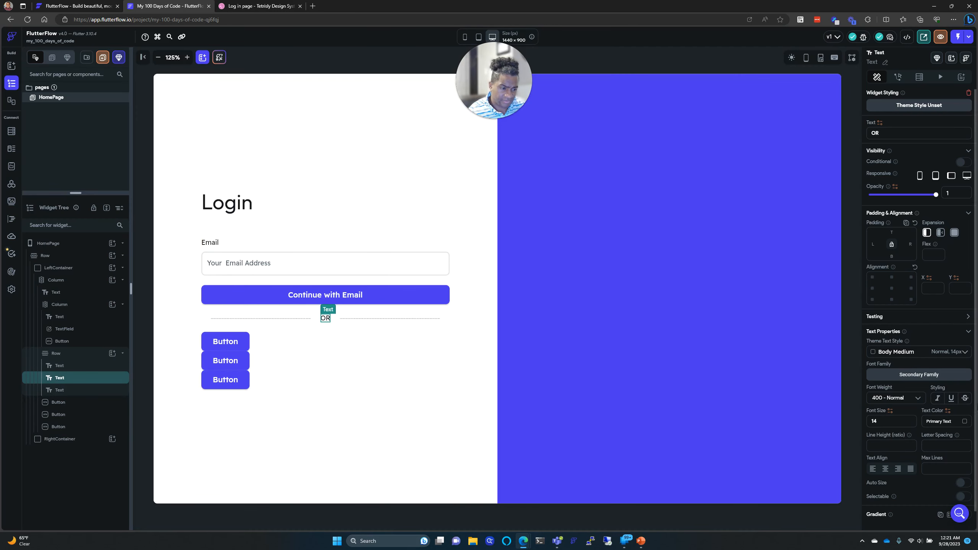
{"action": "left_click", "coordinate": [965, 422]}
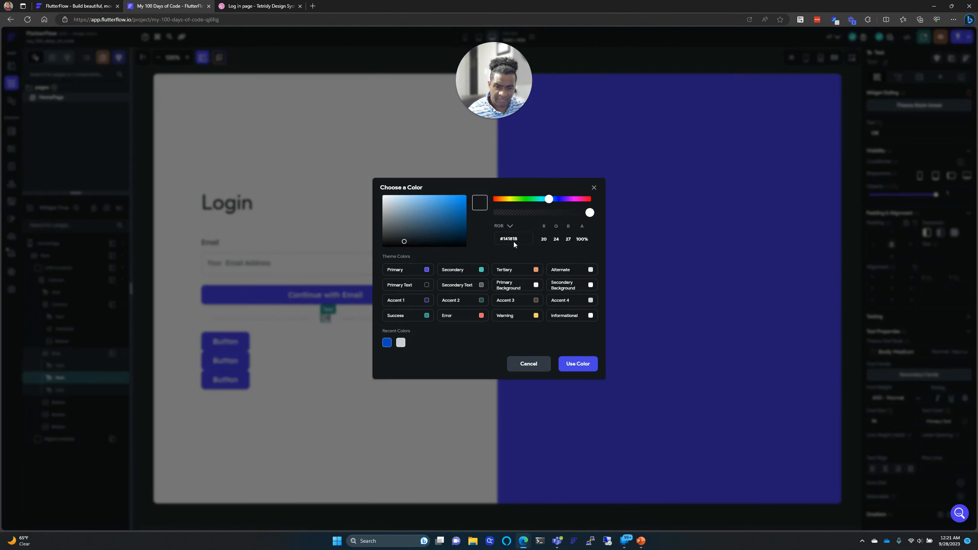
{"action": "type", "text": "C"}
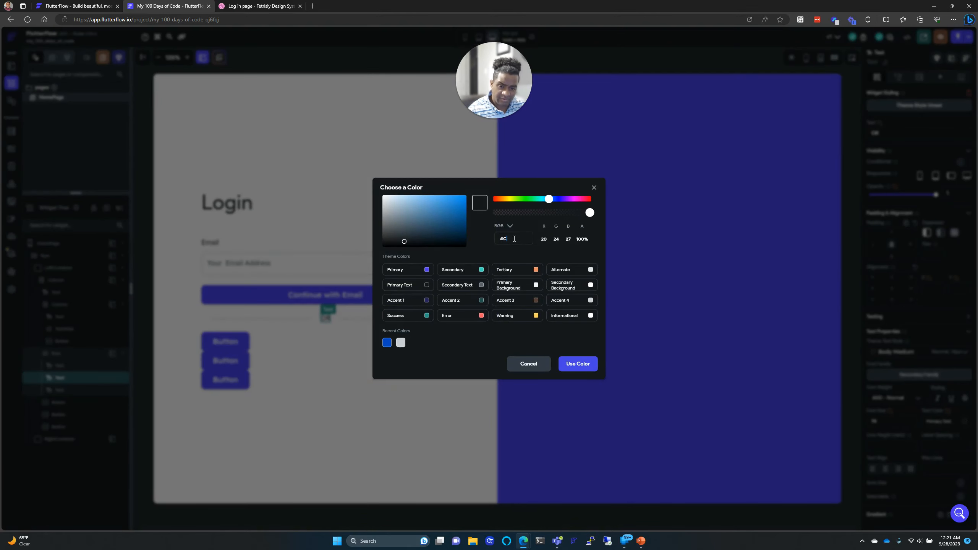
{"action": "type", "text": "ACFD4"}
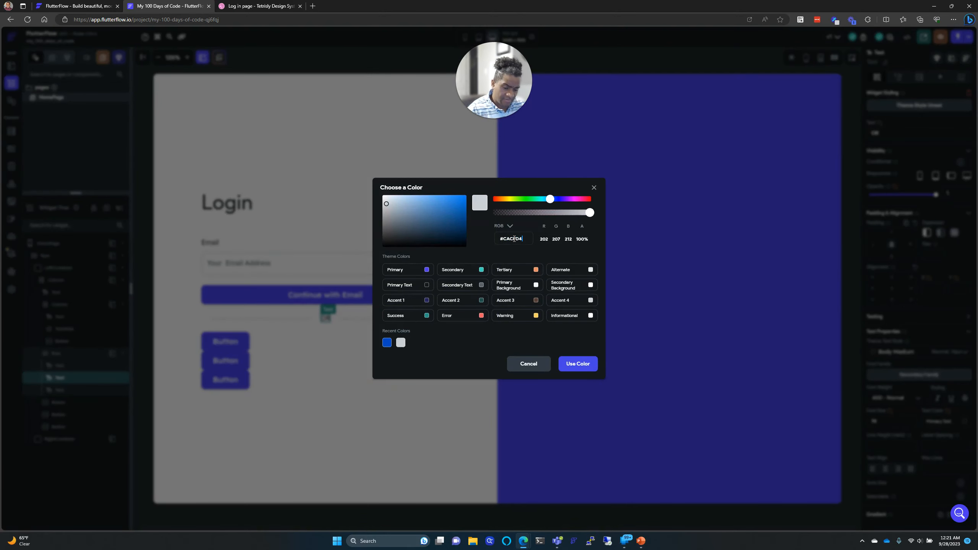
{"action": "left_click", "coordinate": [577, 363]}
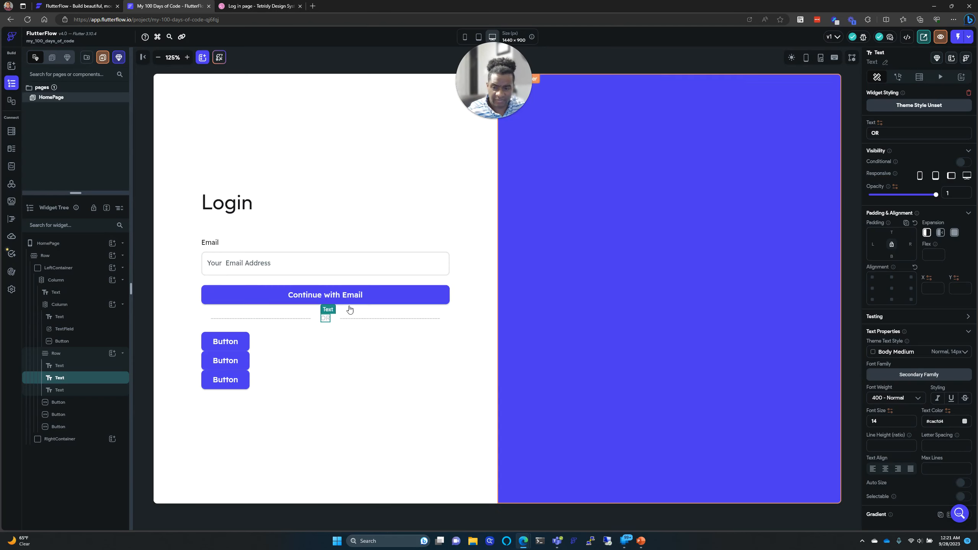
{"action": "left_click", "coordinate": [357, 366]}
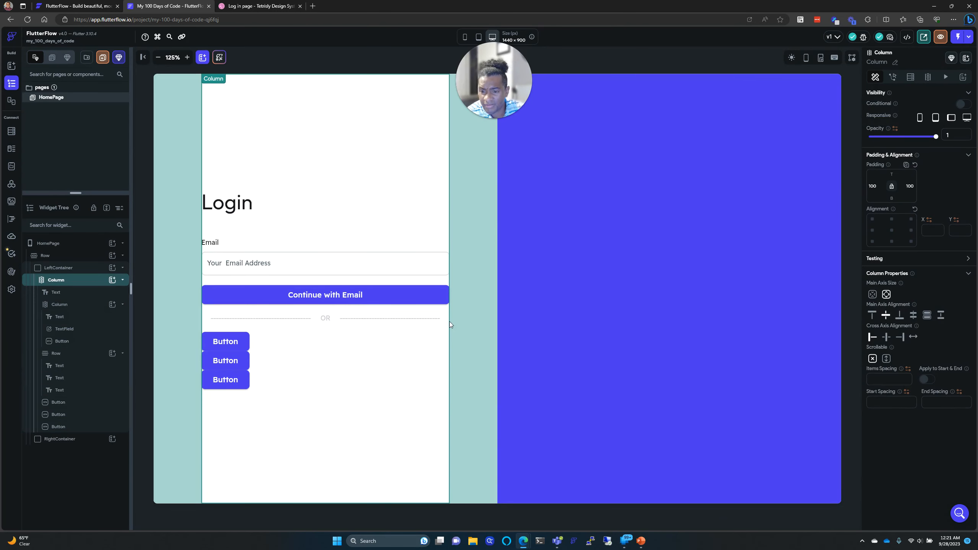
{"action": "left_click", "coordinate": [481, 328]}
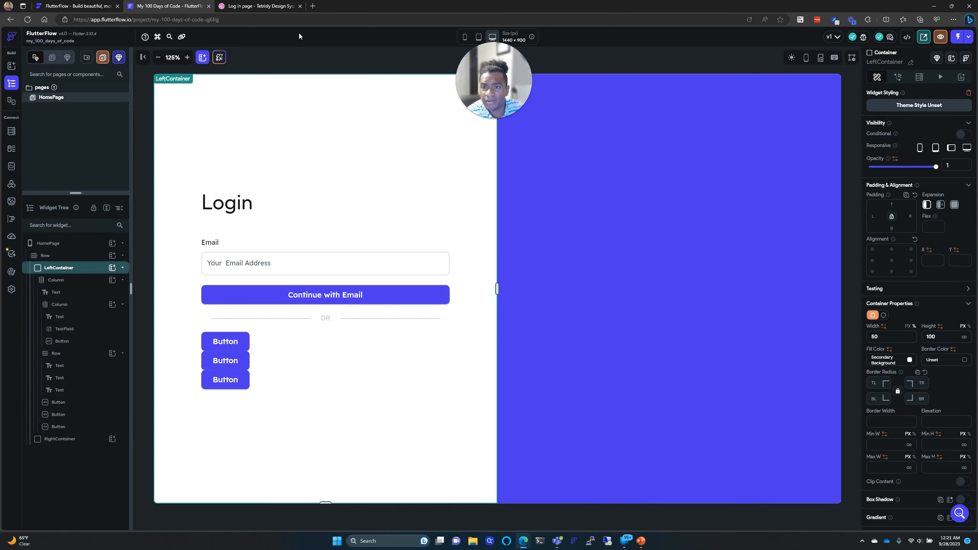
{"action": "left_click", "coordinate": [247, 5]}
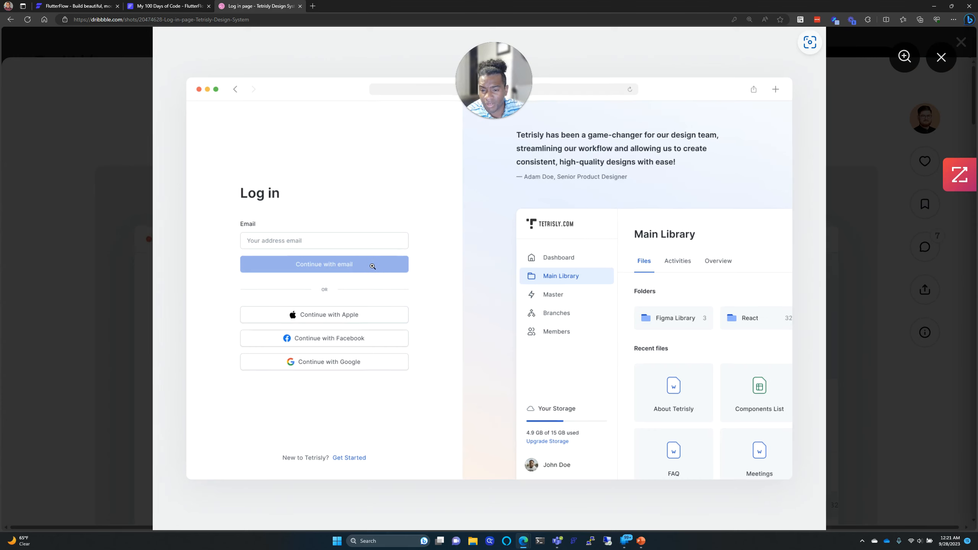
{"action": "left_click", "coordinate": [373, 266]}
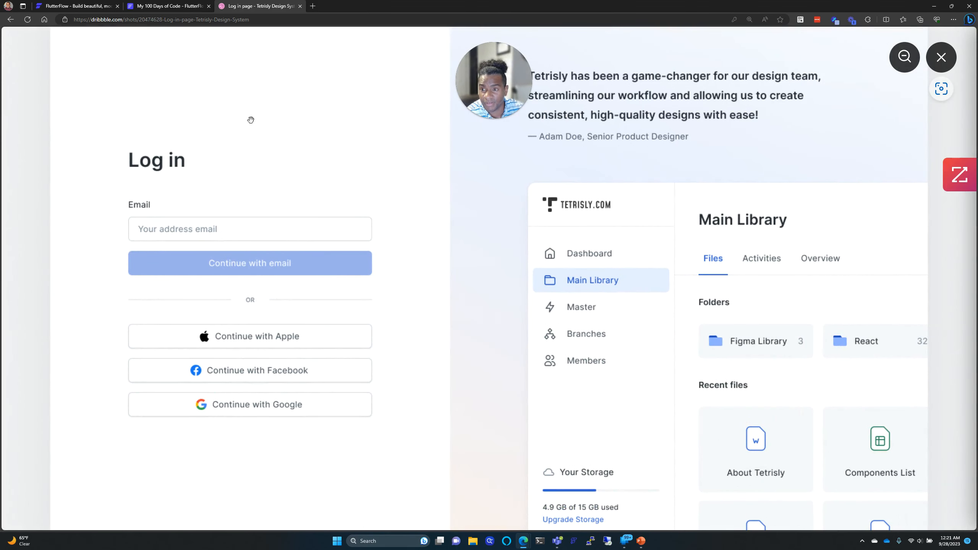
{"action": "left_click", "coordinate": [151, 3]}
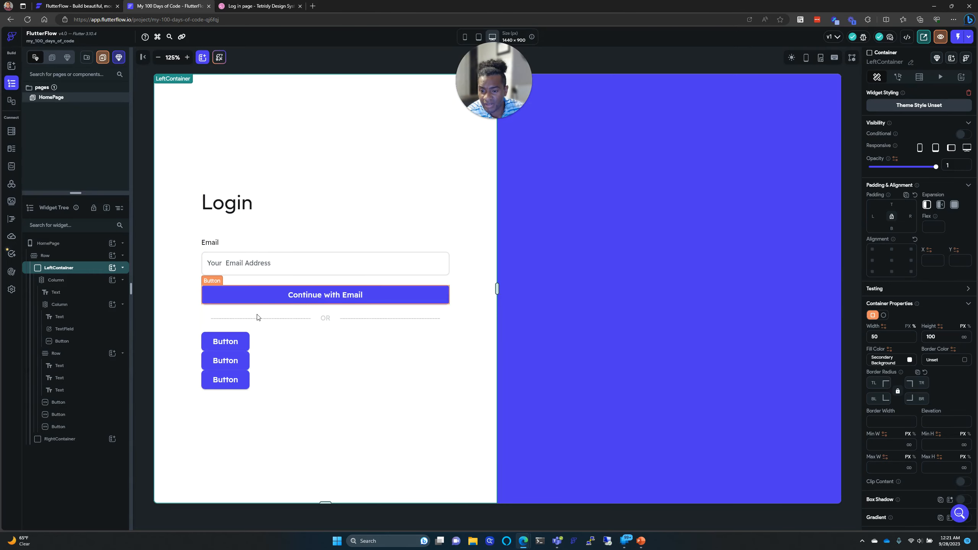
{"action": "left_click", "coordinate": [222, 6]}
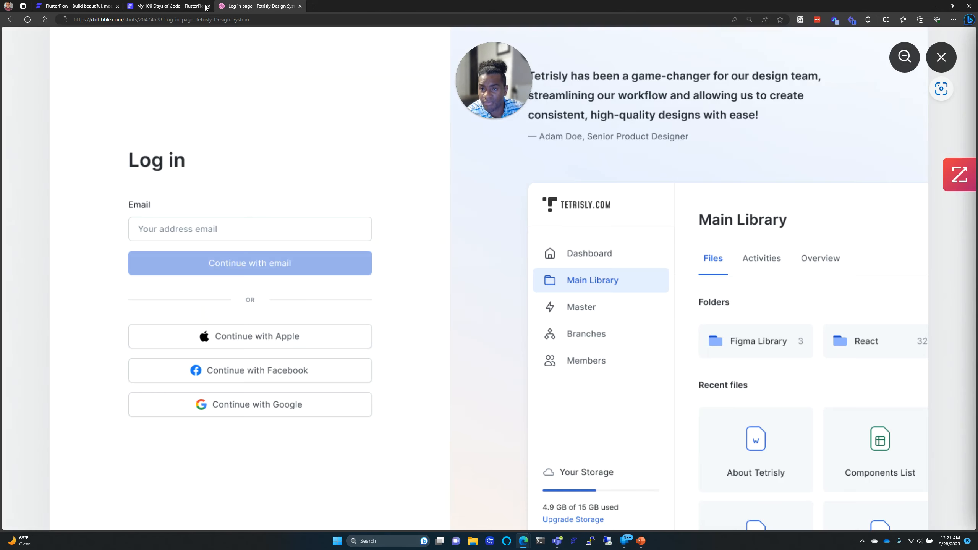
{"action": "left_click", "coordinate": [185, 9]}
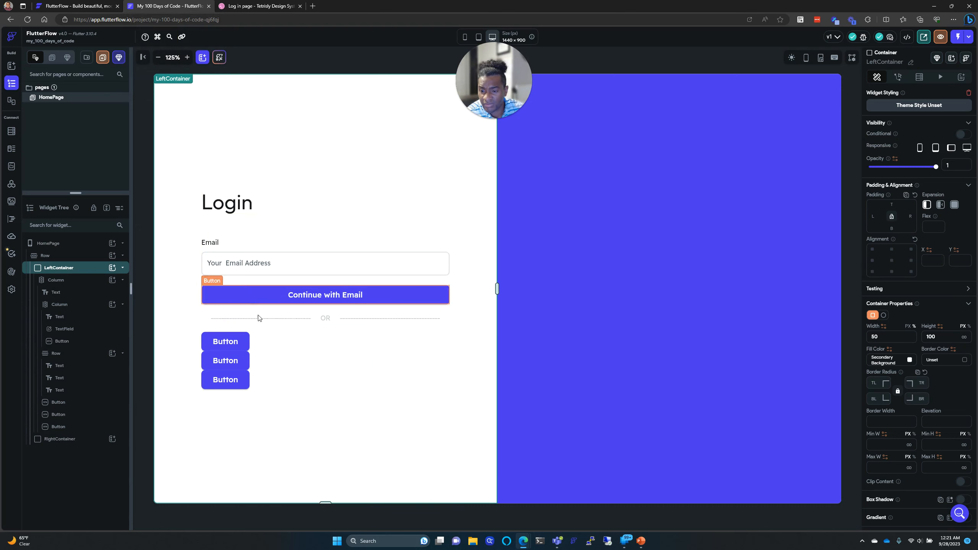
{"action": "left_click", "coordinate": [265, 359]}
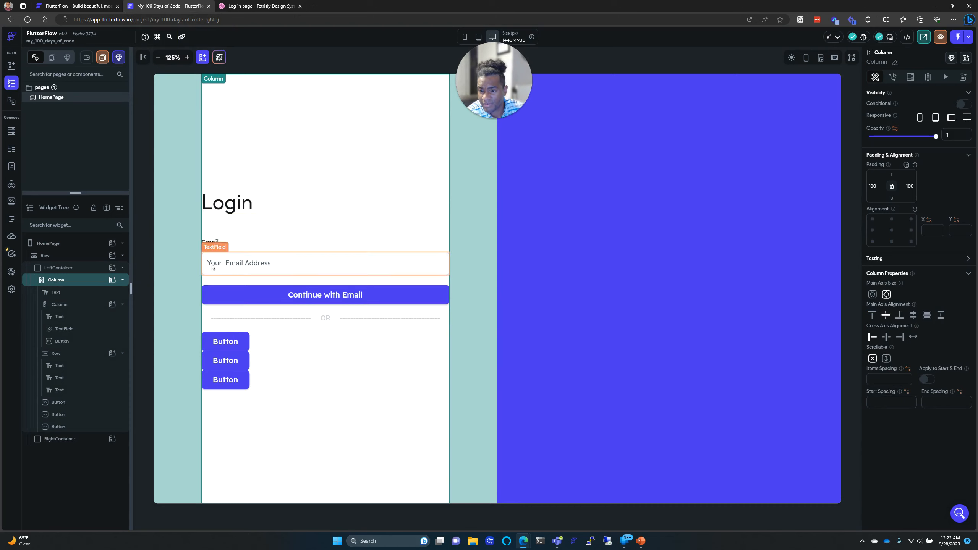
{"action": "left_click", "coordinate": [225, 223]}
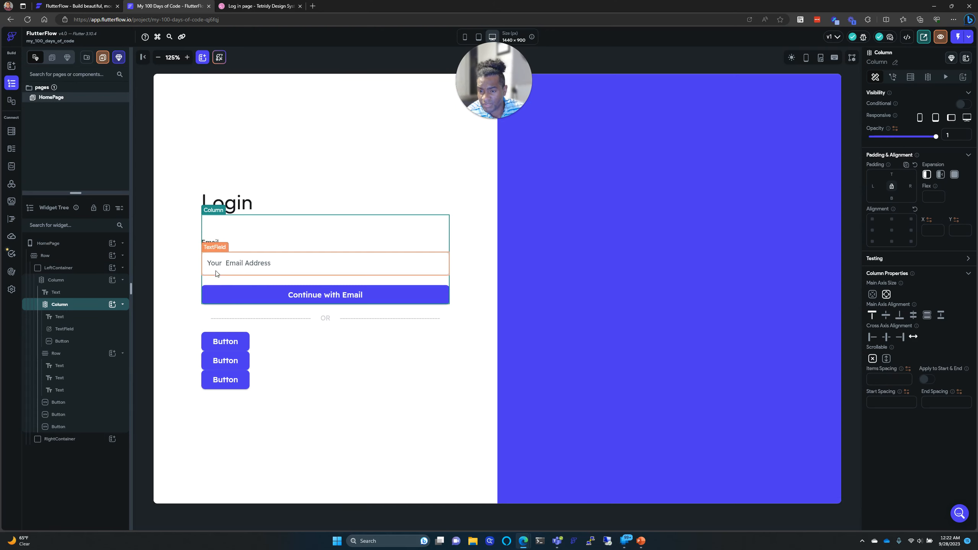
Step: Wrap the first bottom button in a Column and drag the last button into it
{"action": "right_click", "coordinate": [85, 409]}
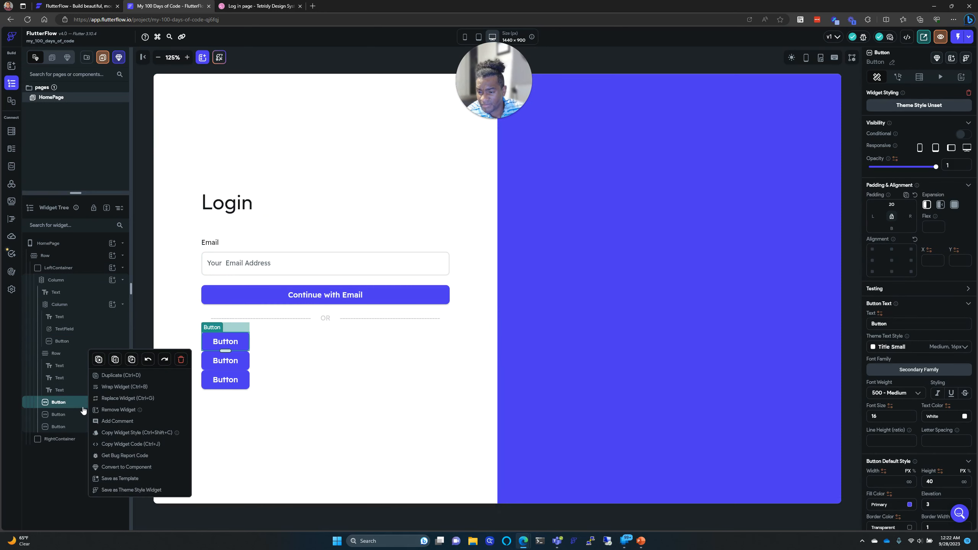
{"action": "left_click", "coordinate": [121, 387]}
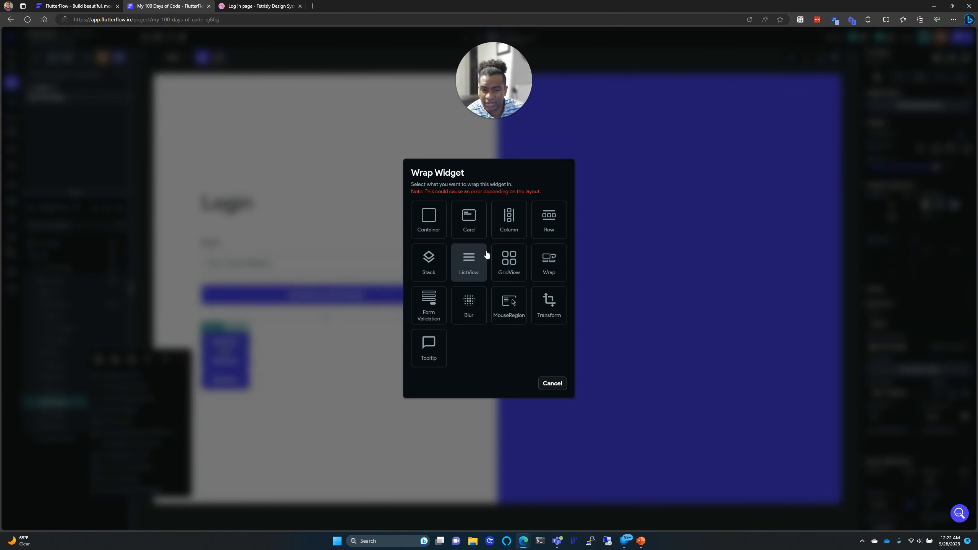
{"action": "left_click", "coordinate": [503, 226]}
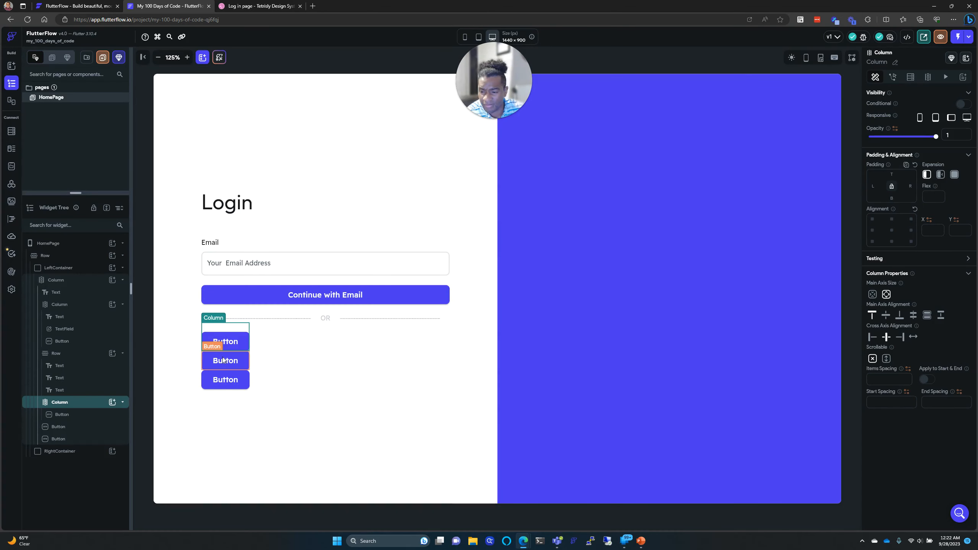
{"action": "left_click_drag", "start_coordinate": [76, 427], "coordinate": [83, 405]}
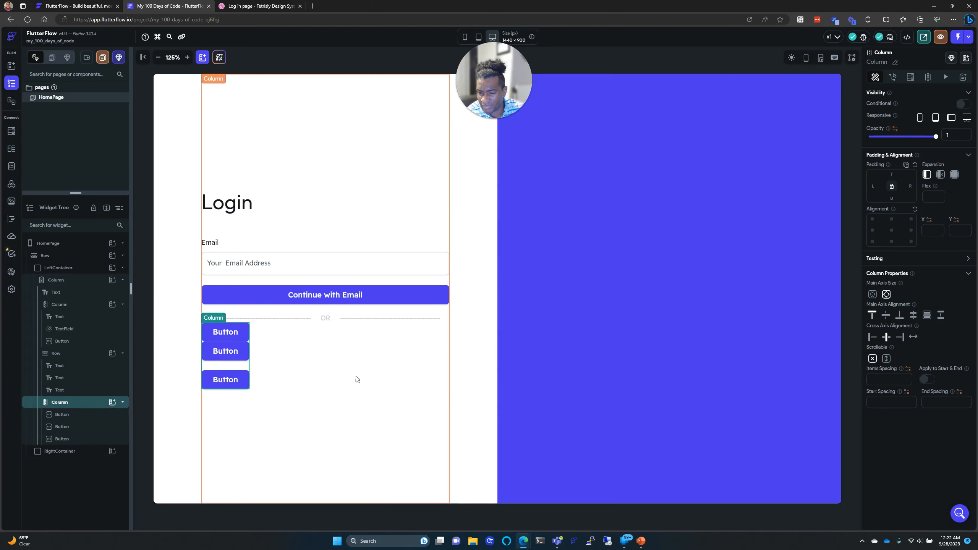
Step: Reorder the buttons inside the new column and select the column
{"action": "left_click", "coordinate": [87, 429]}
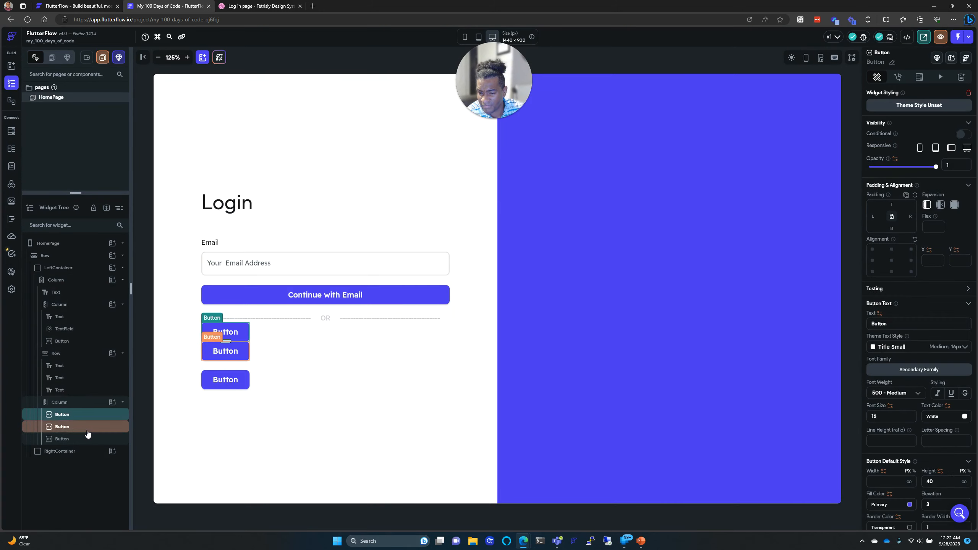
{"action": "left_click_drag", "start_coordinate": [87, 442], "coordinate": [92, 406]}
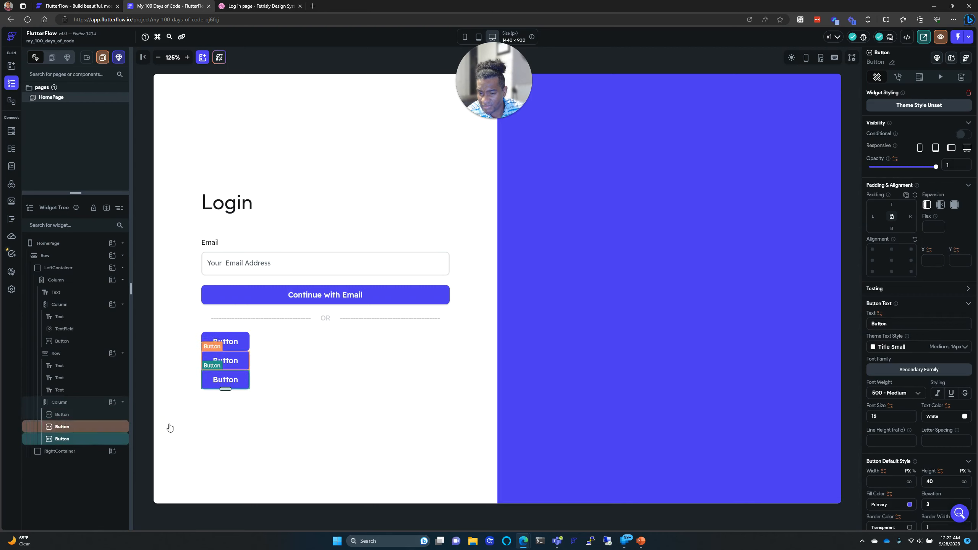
{"action": "left_click", "coordinate": [241, 334]}
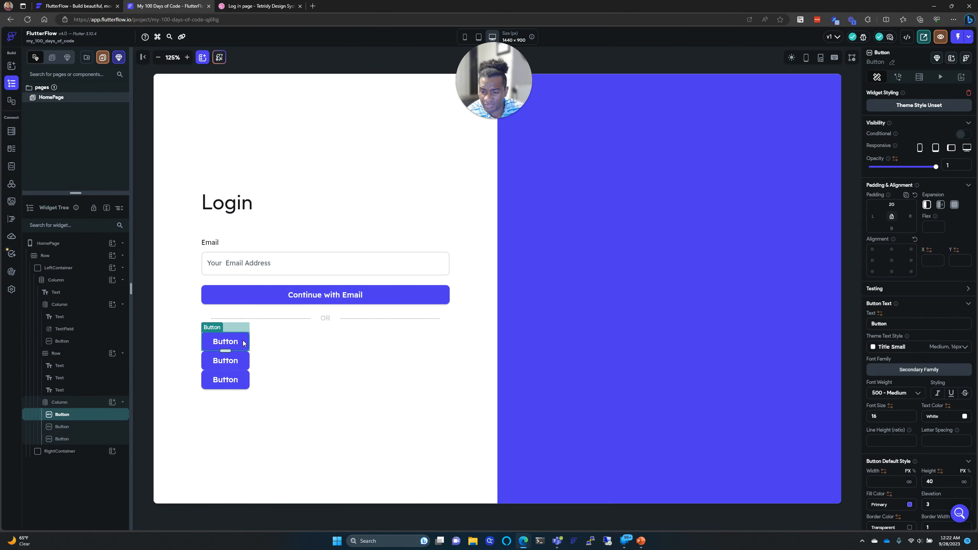
{"action": "left_click", "coordinate": [243, 331]}
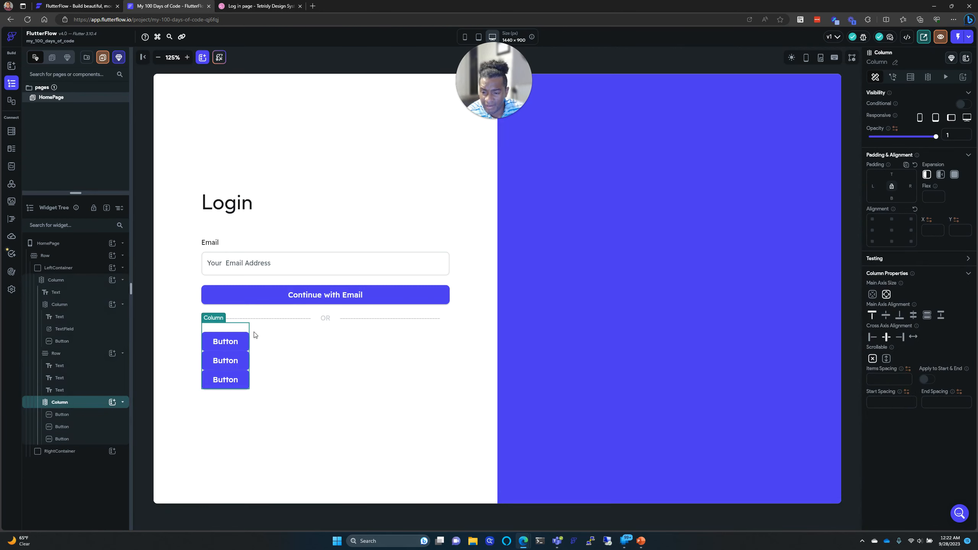
Step: Set the button column's Cross Axis Alignment to stretch and Main Axis Alignment to center
{"action": "left_click", "coordinate": [913, 336]}
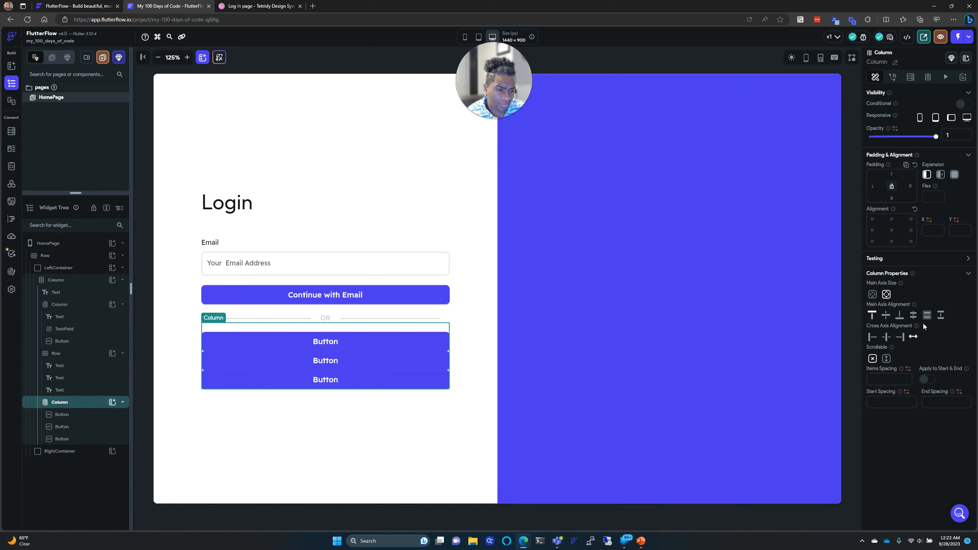
{"action": "left_click", "coordinate": [913, 319]}
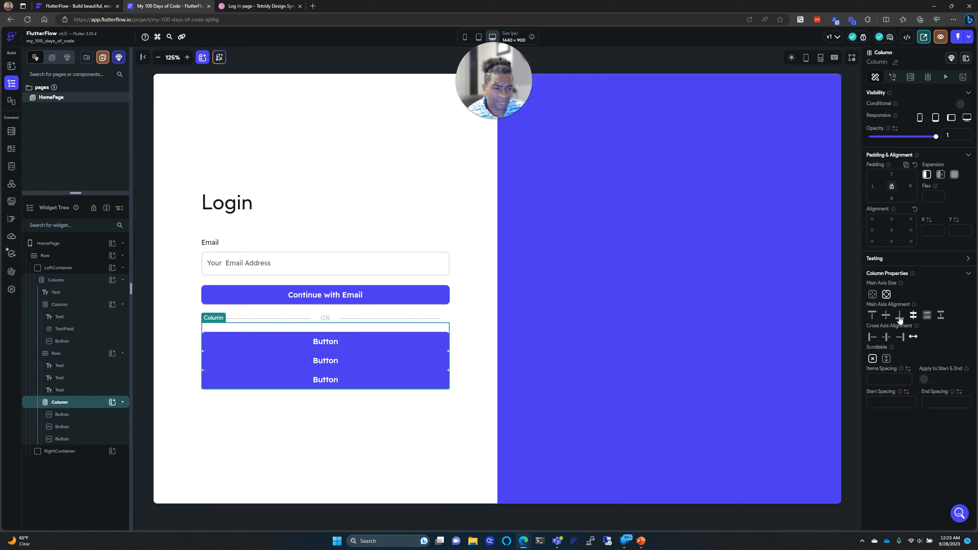
{"action": "left_click", "coordinate": [883, 316]}
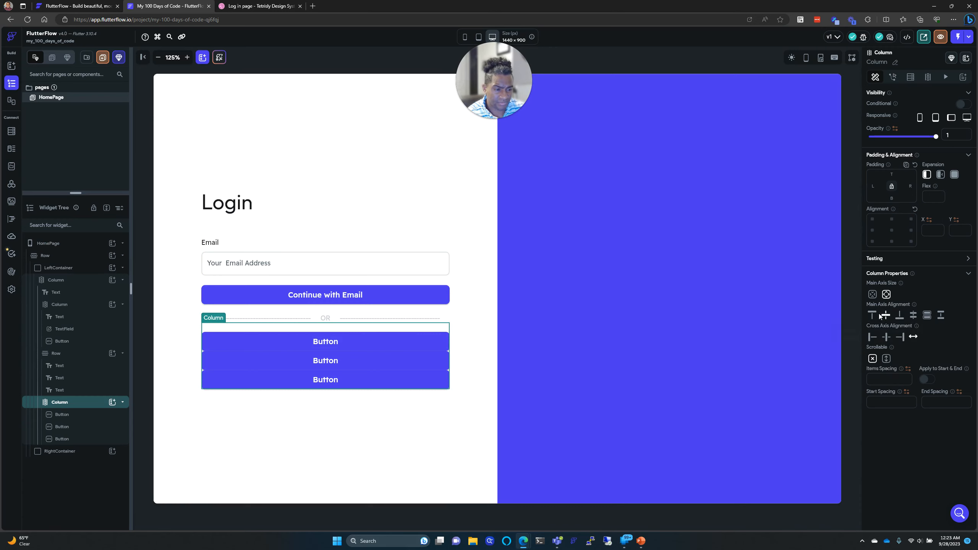
{"action": "left_click", "coordinate": [913, 315]}
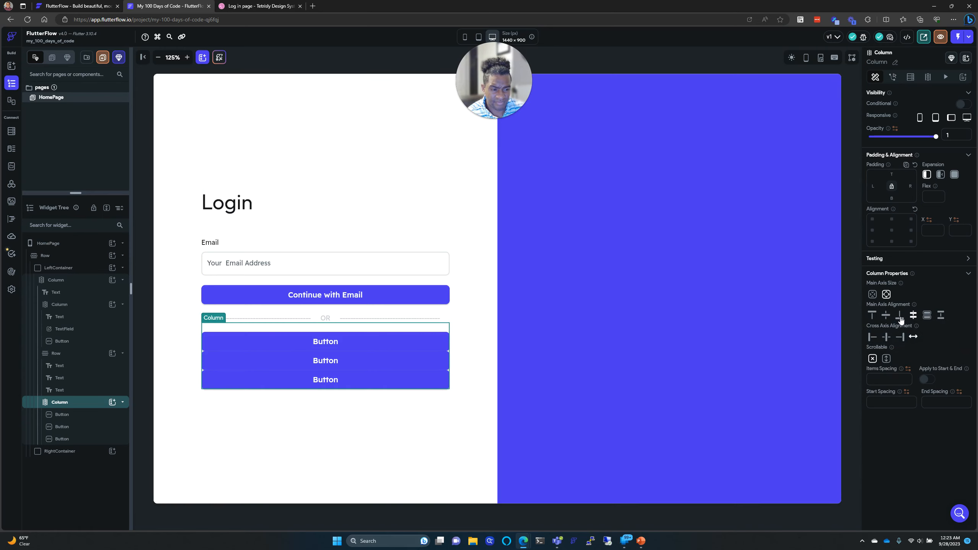
{"action": "left_click", "coordinate": [886, 316]}
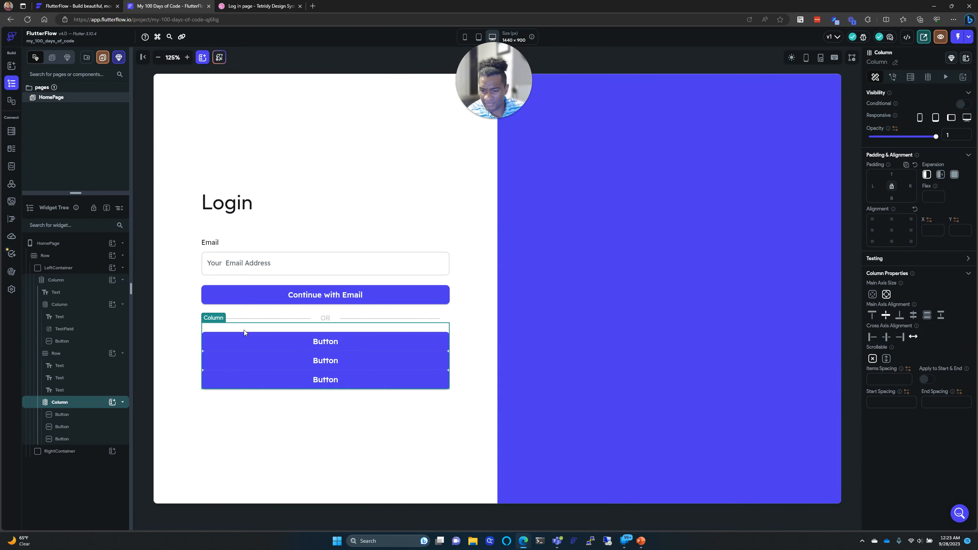
{"action": "left_click", "coordinate": [98, 406]}
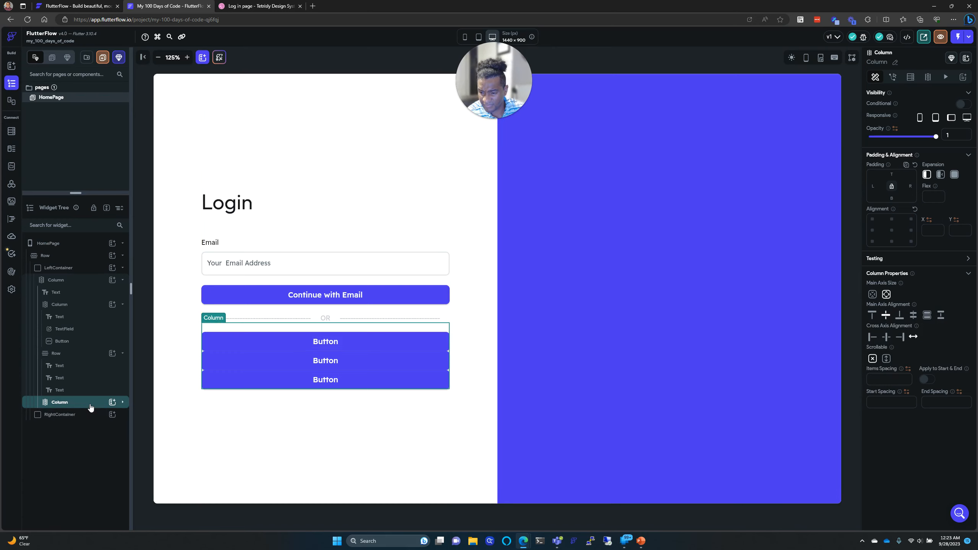
{"action": "left_click", "coordinate": [82, 403]}
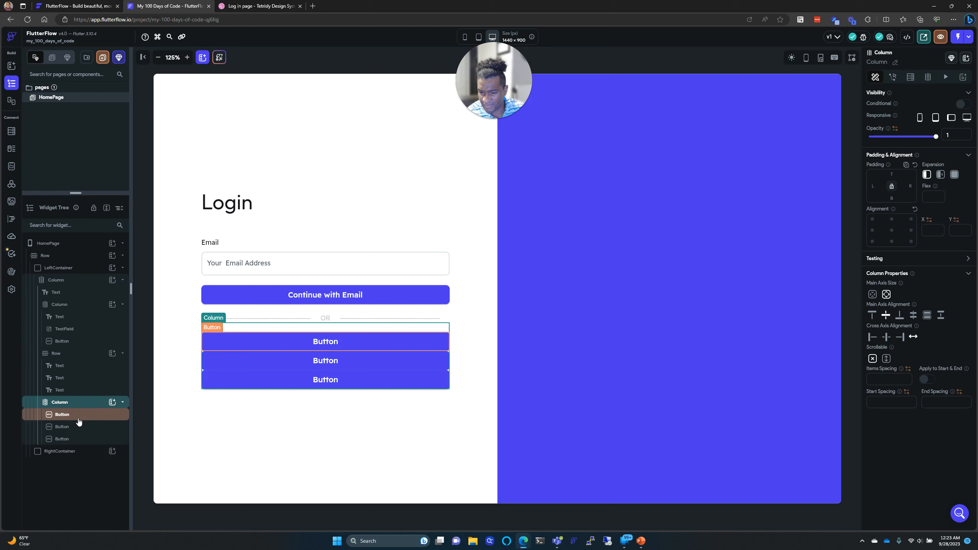
{"action": "left_click", "coordinate": [80, 427]}
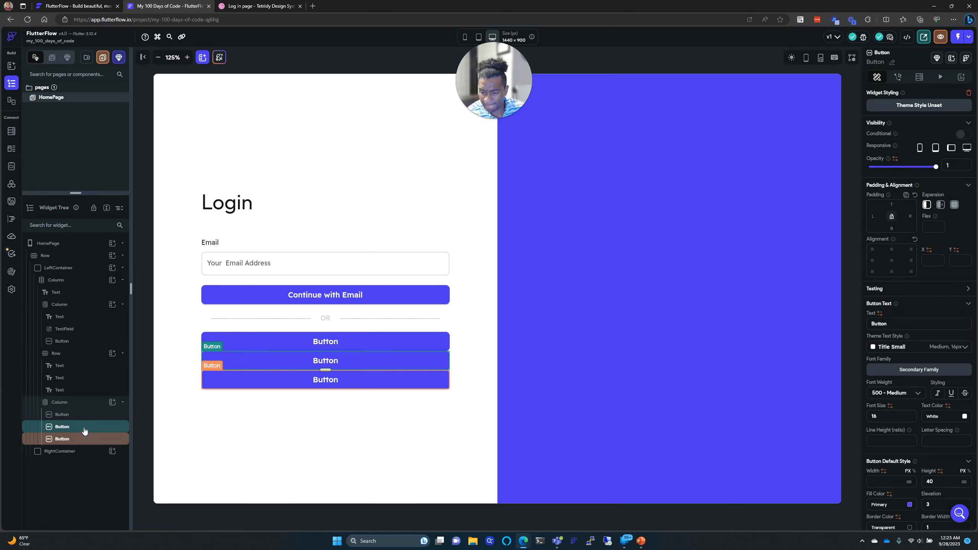
{"action": "left_click", "coordinate": [81, 403]}
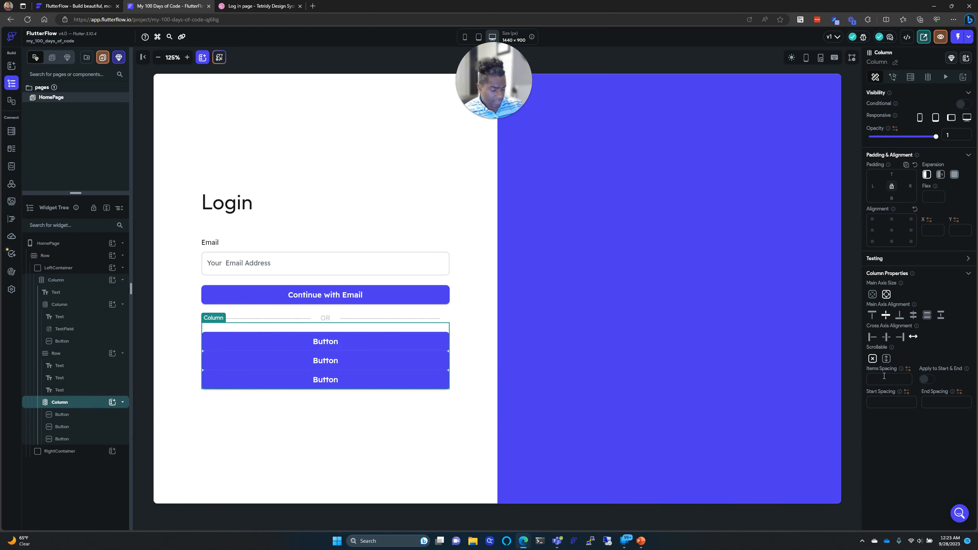
Step: Set the button column's Items Spacing to 15 after trying 10 and 20, checking the Dribbble reference
{"action": "type", "text": "10"}
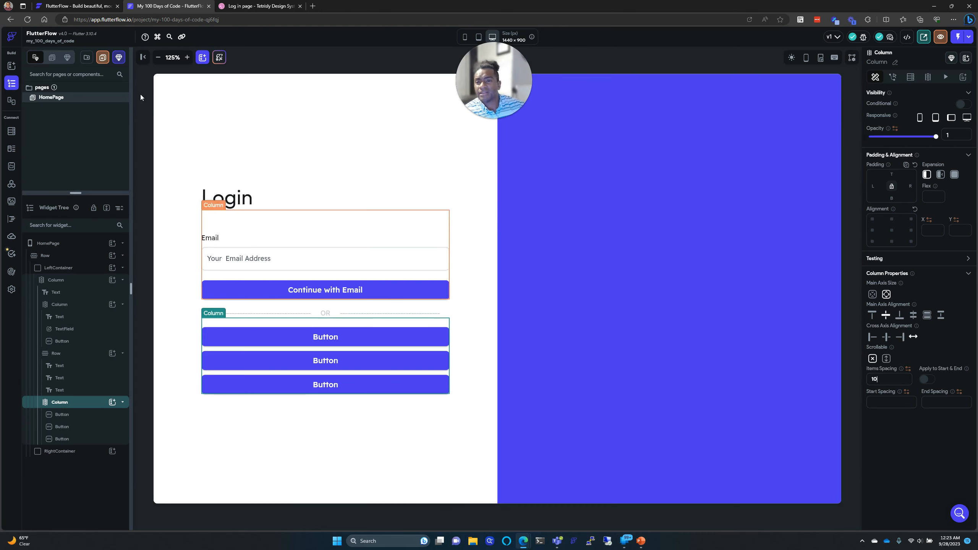
{"action": "left_click", "coordinate": [247, 5]}
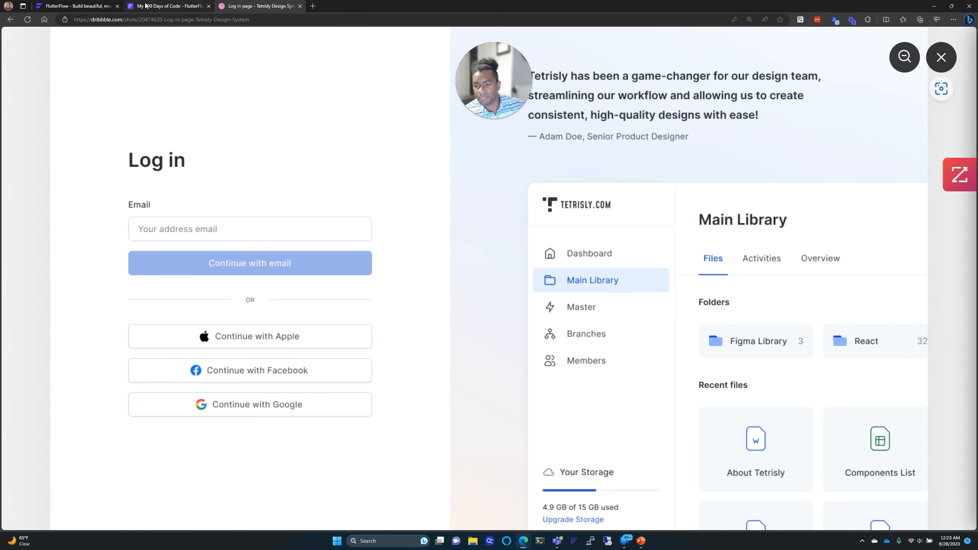
{"action": "left_click", "coordinate": [146, 5]}
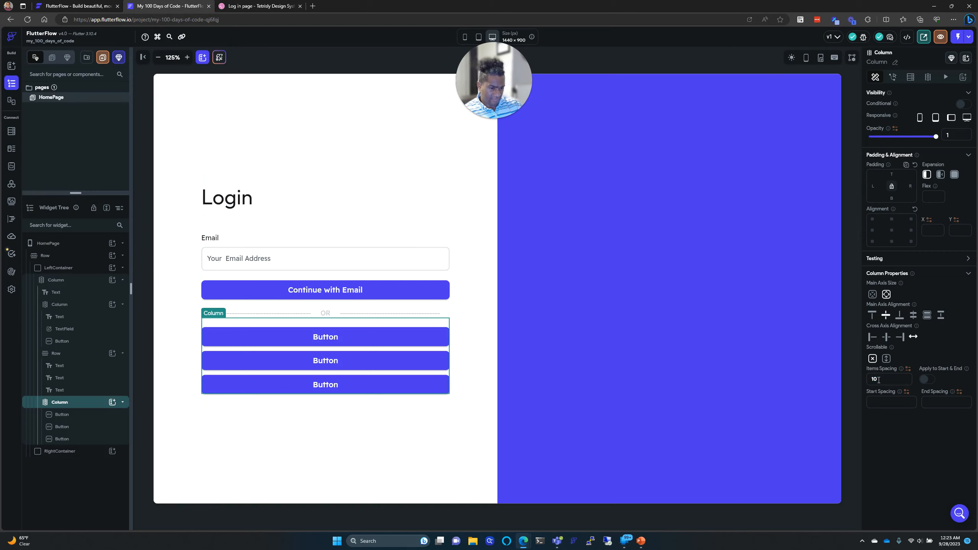
{"action": "type", "text": "20"}
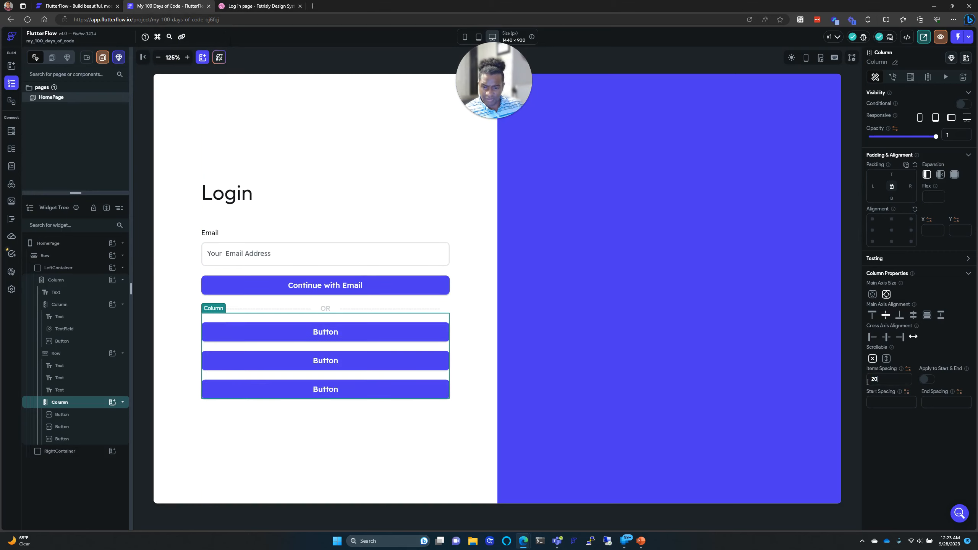
{"action": "left_click", "coordinate": [436, 462]}
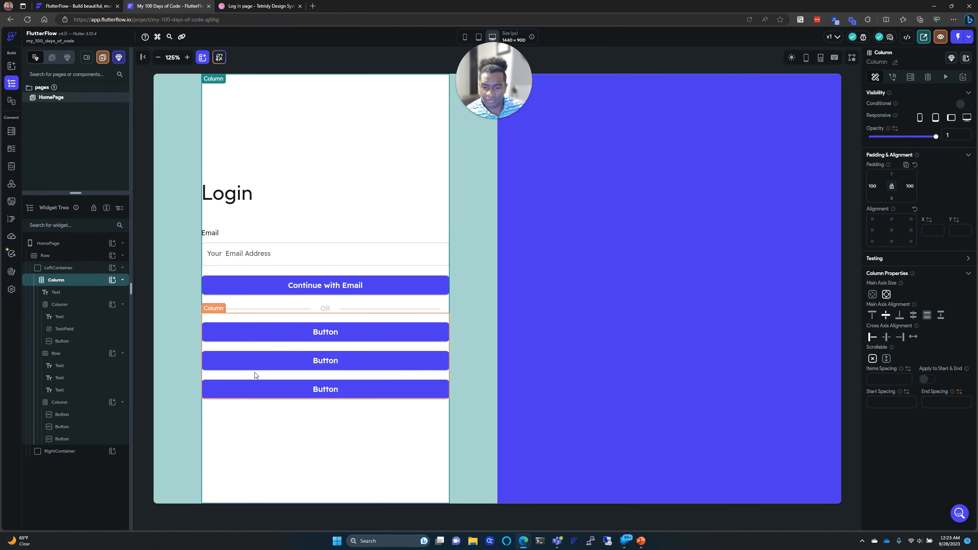
{"action": "left_click", "coordinate": [324, 348]}
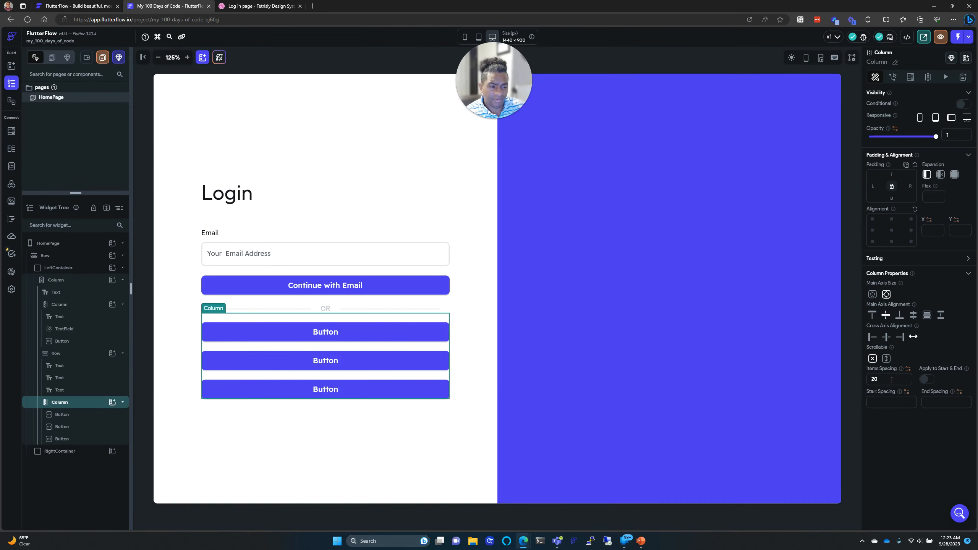
{"action": "type", "text": "15"}
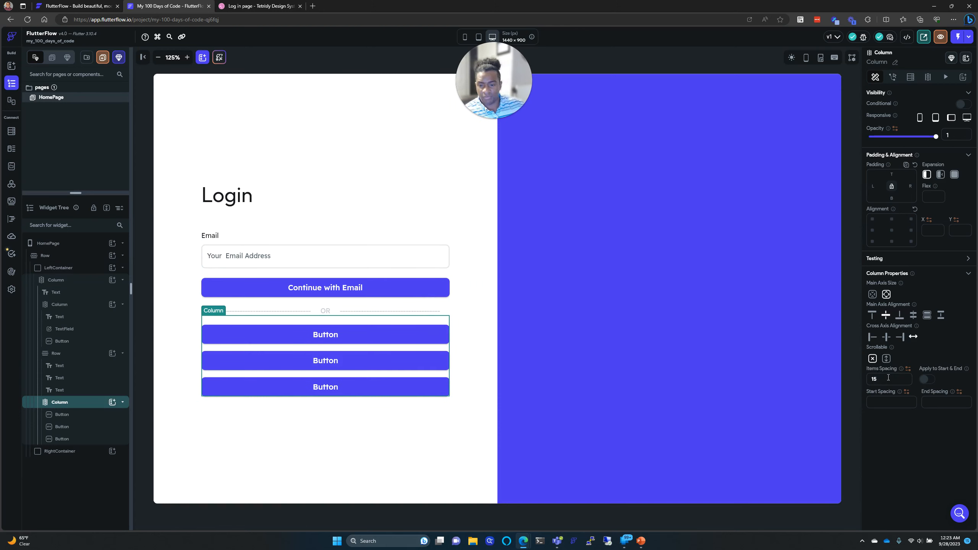
{"action": "left_click", "coordinate": [473, 467]}
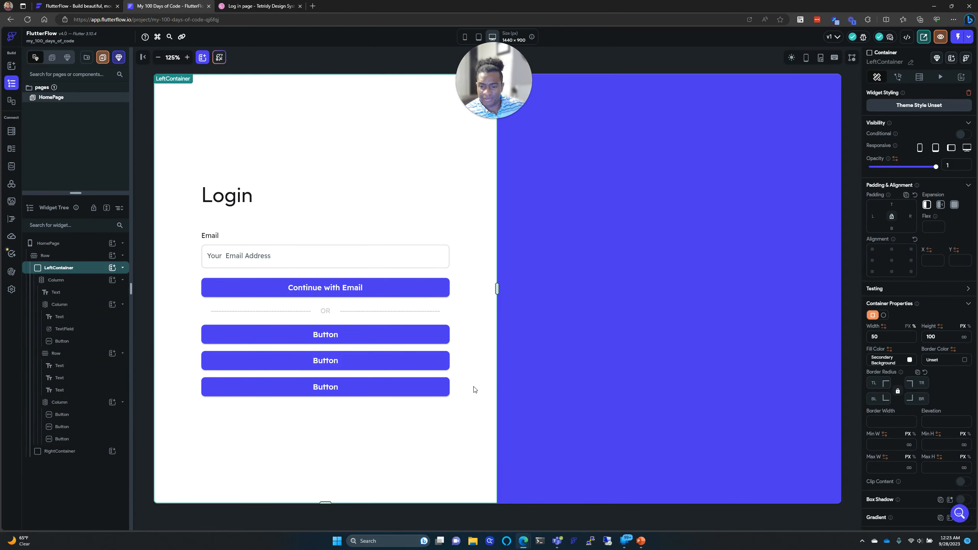
{"action": "left_click", "coordinate": [261, 6]}
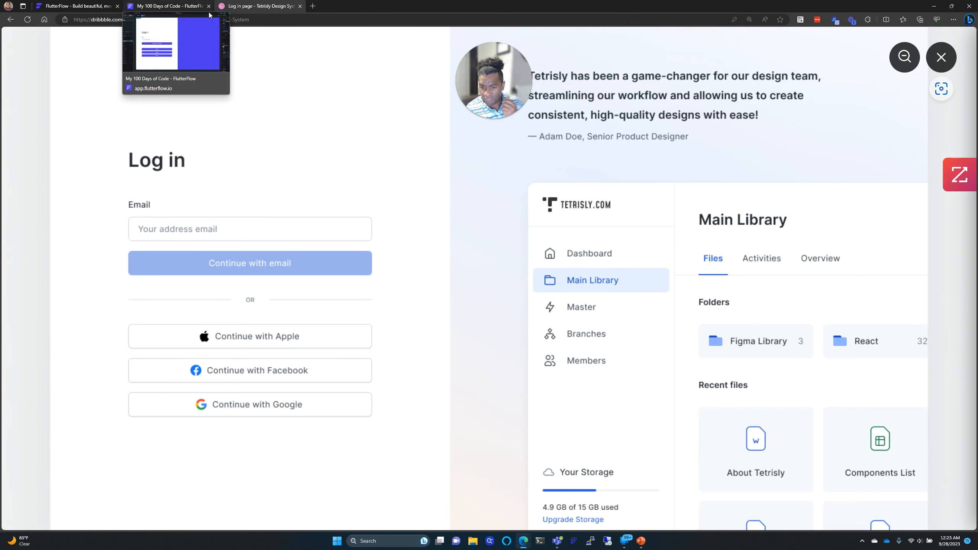
{"action": "left_click", "coordinate": [197, 7]}
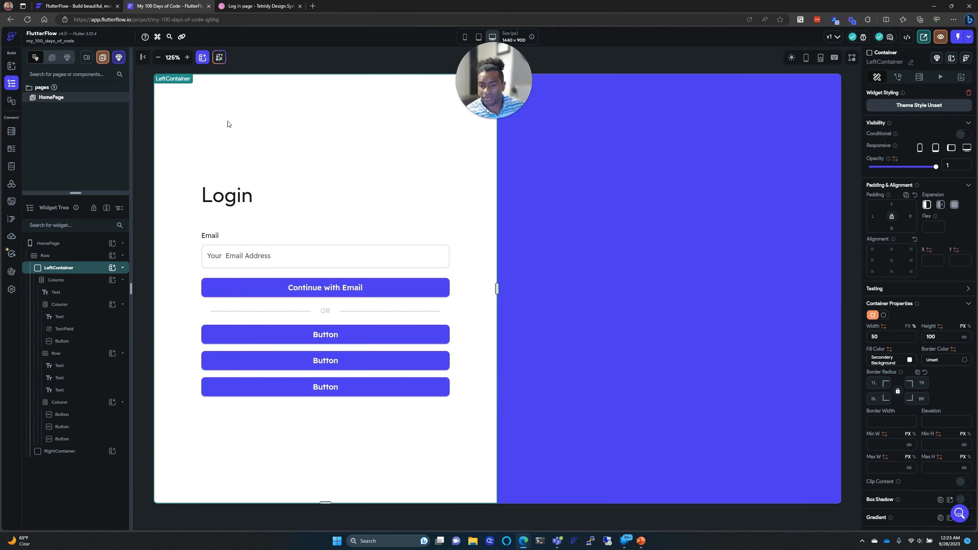
Step: Label the first two buttons under the divider Continue with Apple and Continue with Facebook
{"action": "left_click", "coordinate": [306, 337]}
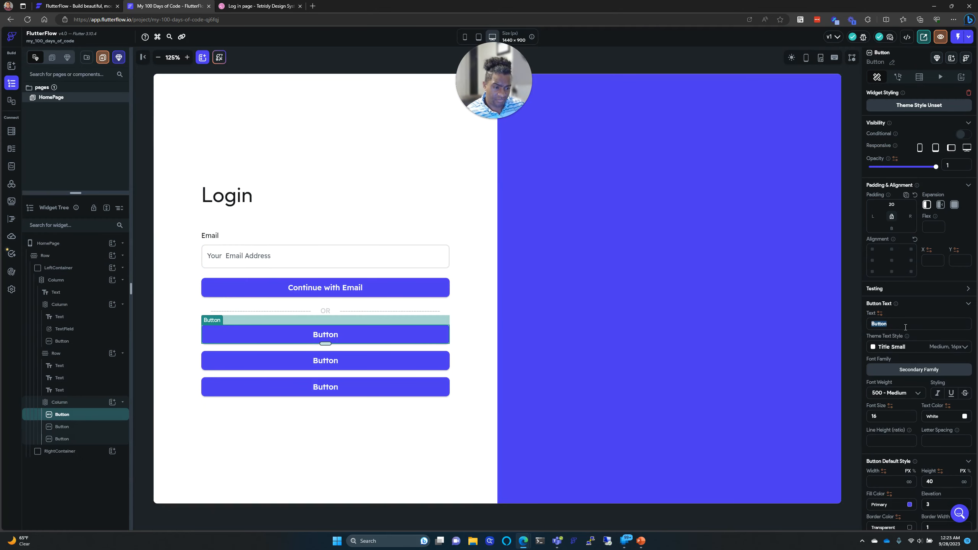
{"action": "type", "text": "Contin"}
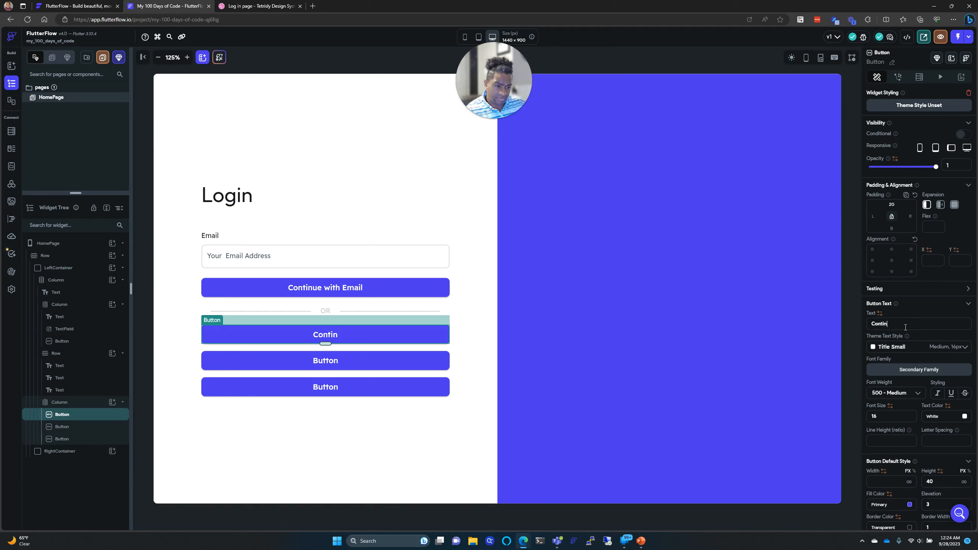
{"action": "type", "text": "ue w"}
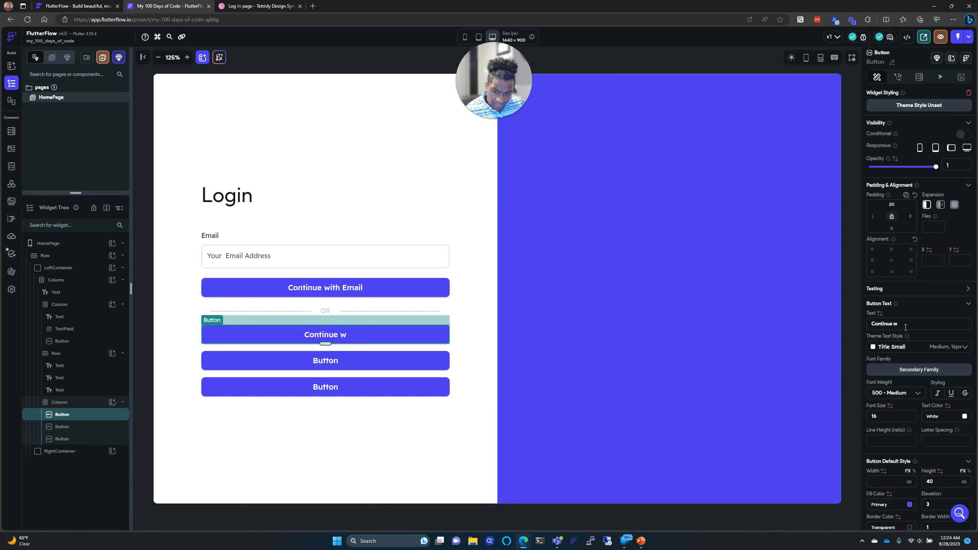
{"action": "type", "text": "ith App"}
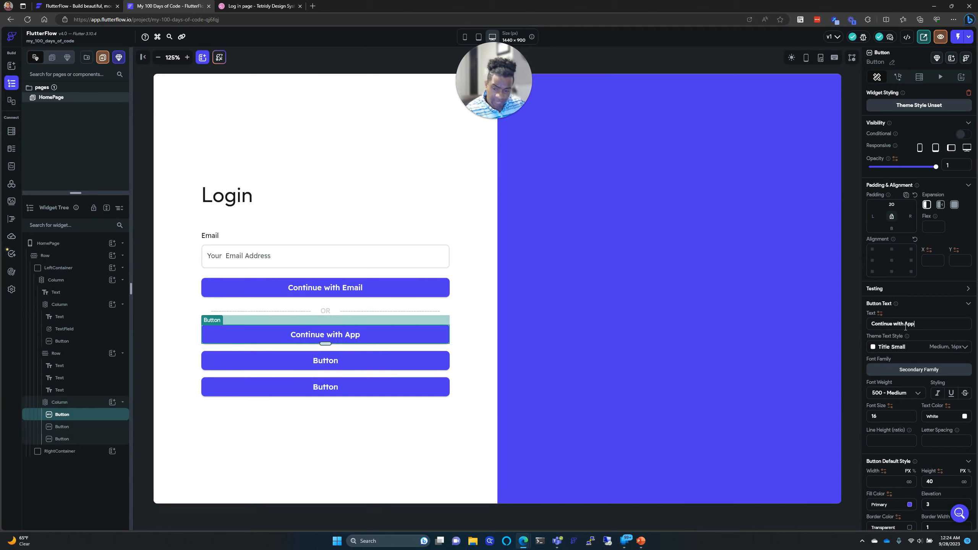
{"action": "type", "text": "le"}
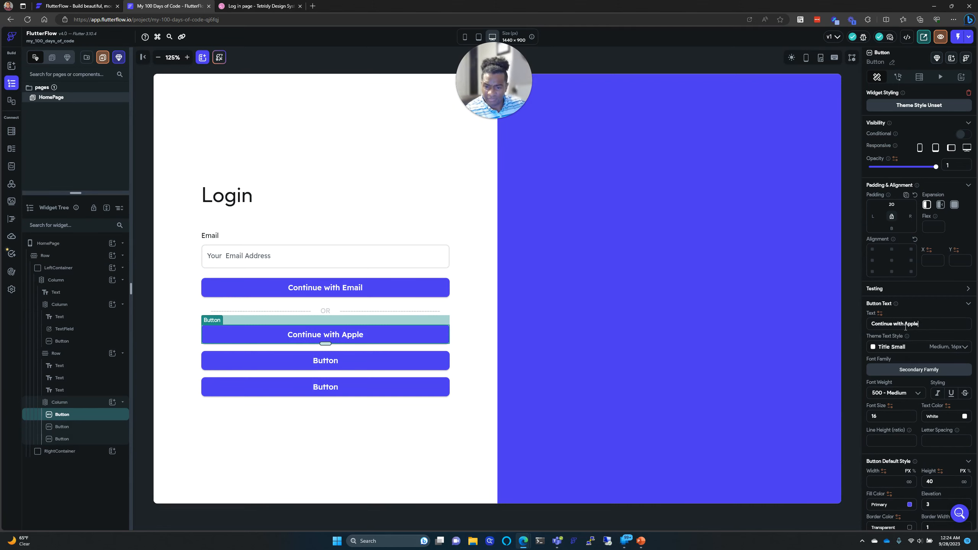
{"action": "left_click", "coordinate": [448, 366]}
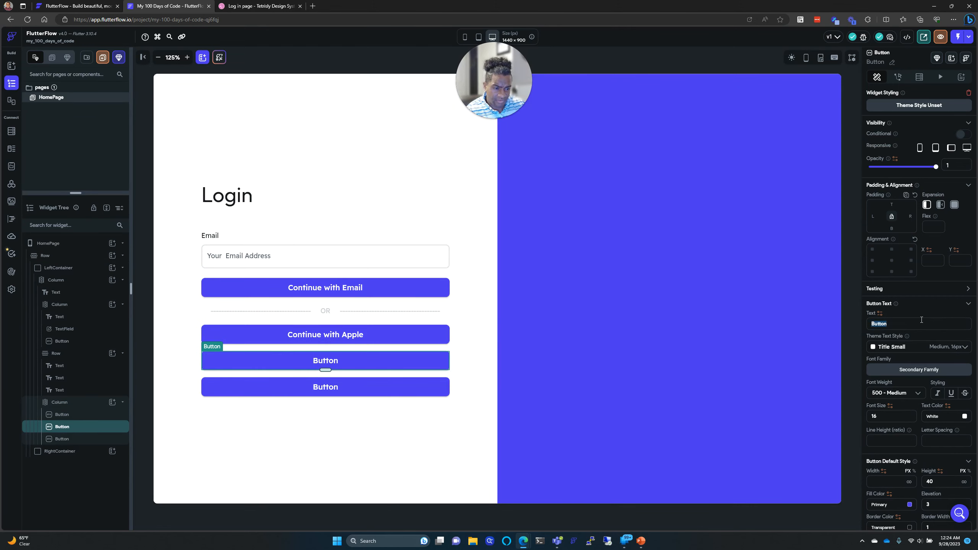
{"action": "type", "text": "Con"}
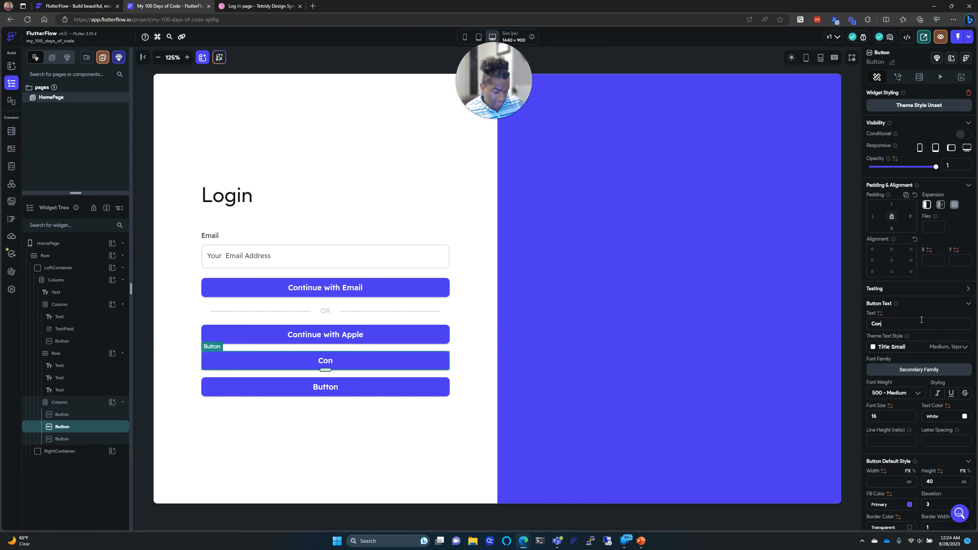
{"action": "type", "text": "fintinue with"}
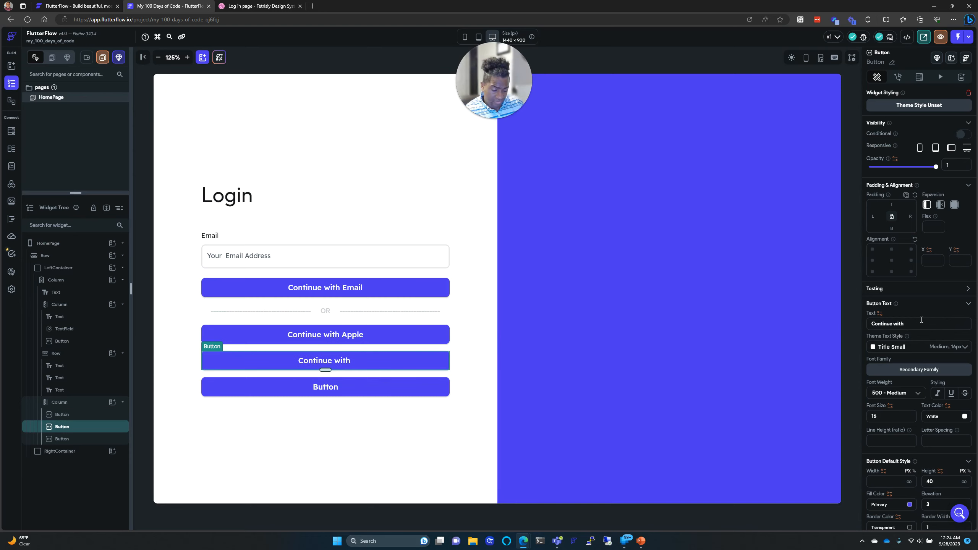
{"action": "type", "text": " Facebook"}
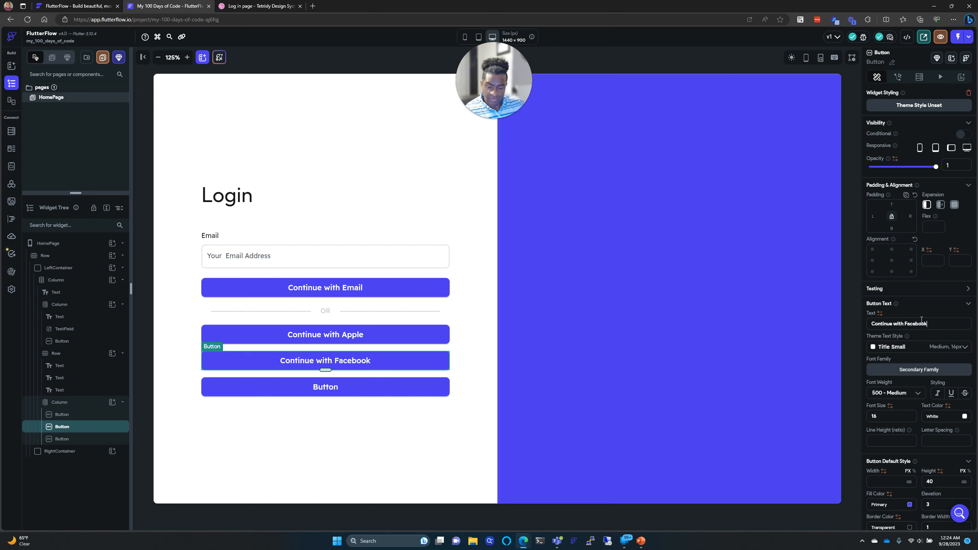
Step: Replace the last button's 'Button' label with Continue with Google
{"action": "left_click", "coordinate": [437, 383]}
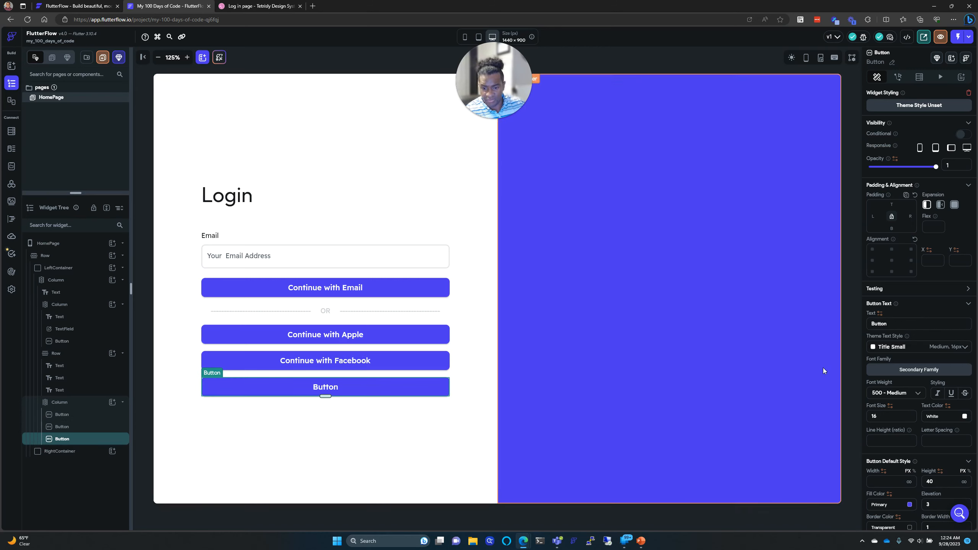
{"action": "double_click", "coordinate": [893, 325]}
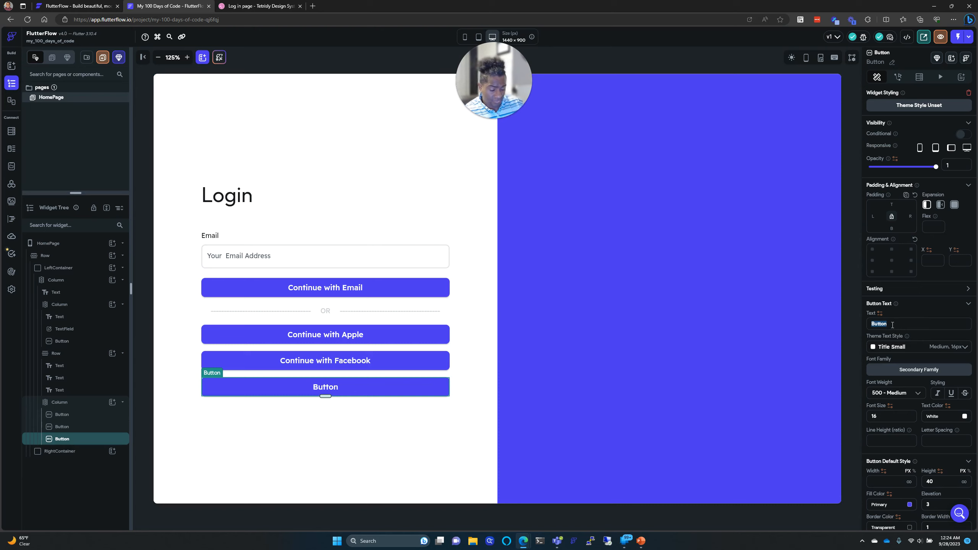
{"action": "type", "text": "Continue wit"}
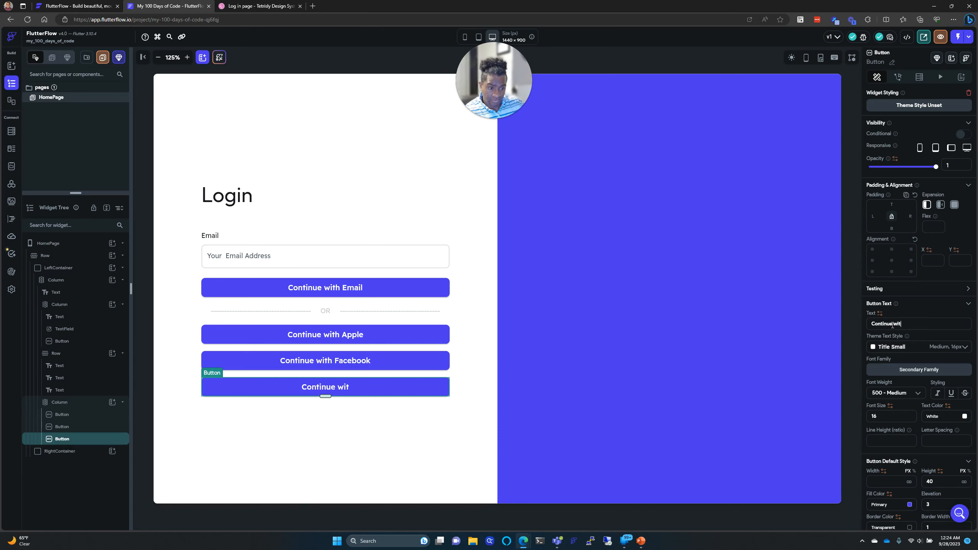
{"action": "type", "text": "h Google"}
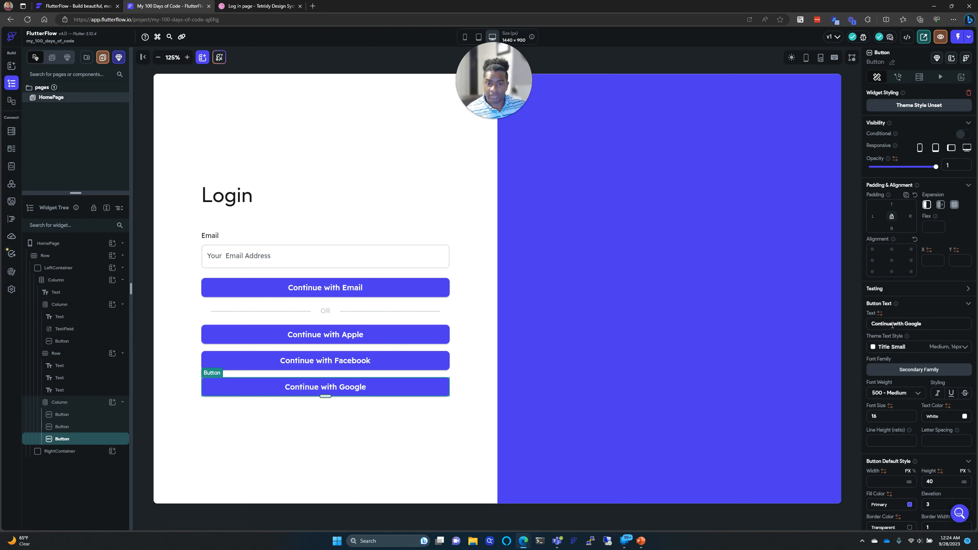
{"action": "left_click", "coordinate": [227, 5]}
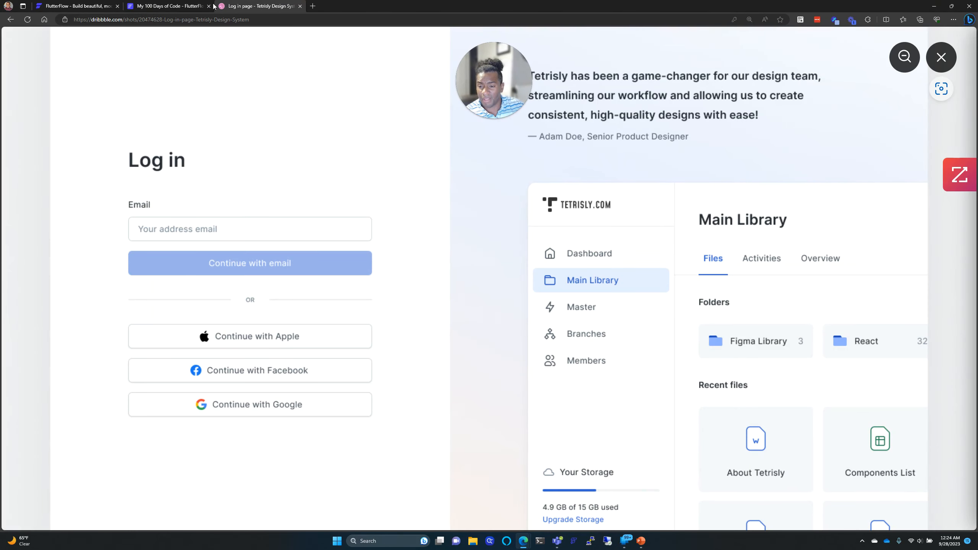
Step: Compare the reference's social-button icons, then open the emoji picker on the Continue with Apple button
{"action": "left_click", "coordinate": [173, 6]}
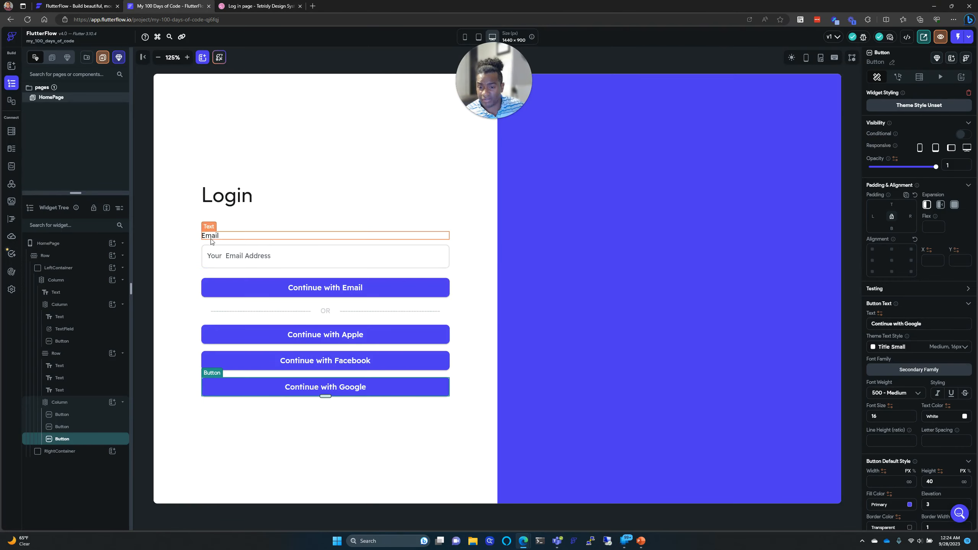
{"action": "left_click", "coordinate": [291, 341]}
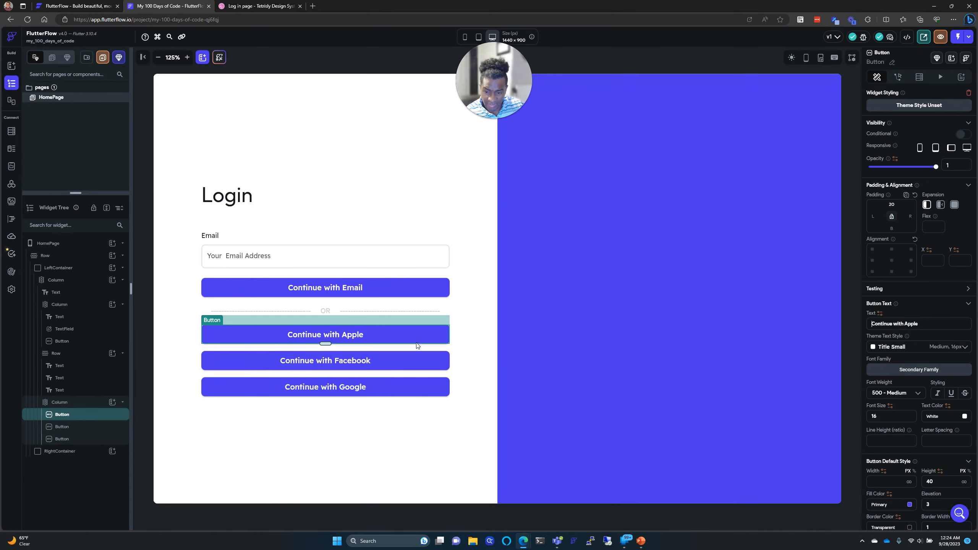
{"action": "left_click", "coordinate": [256, 6]}
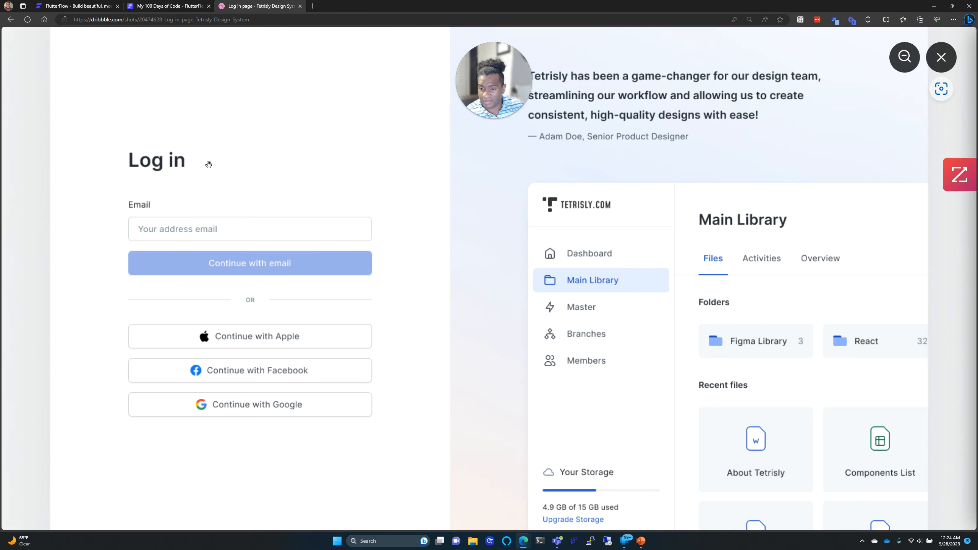
{"action": "left_click", "coordinate": [169, 6]}
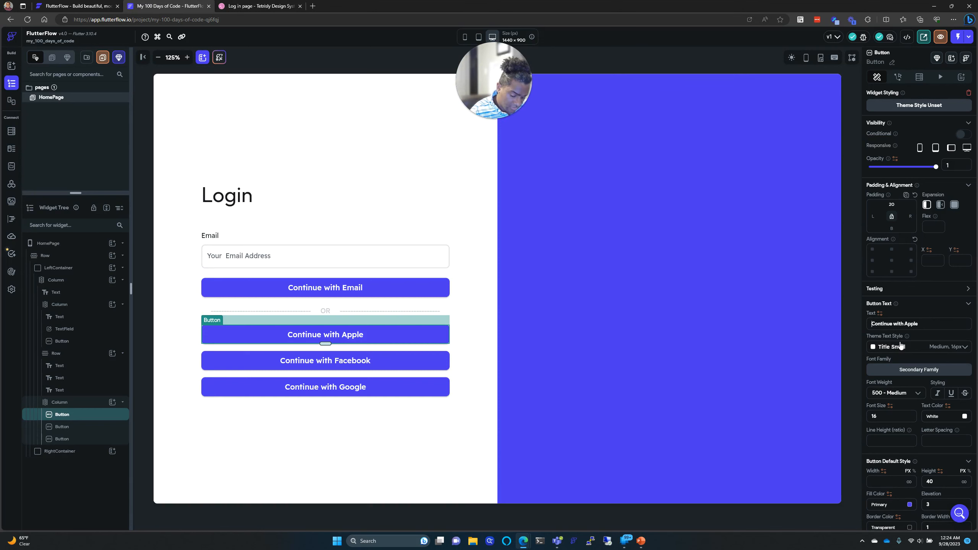
{"action": "key", "text": "super+period"}
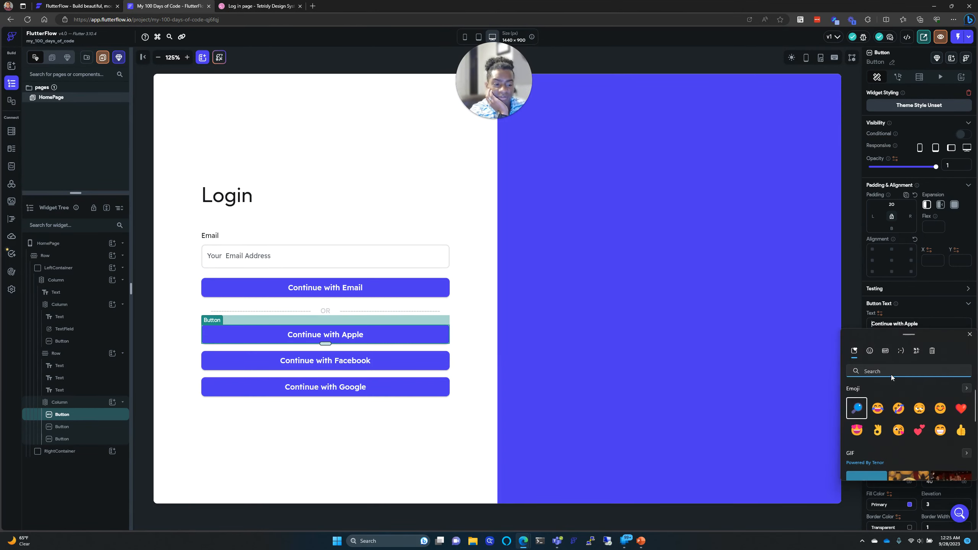
Step: Insert an apple emoji, separated by a space, before the Continue with Apple label
{"action": "type", "text": "app"}
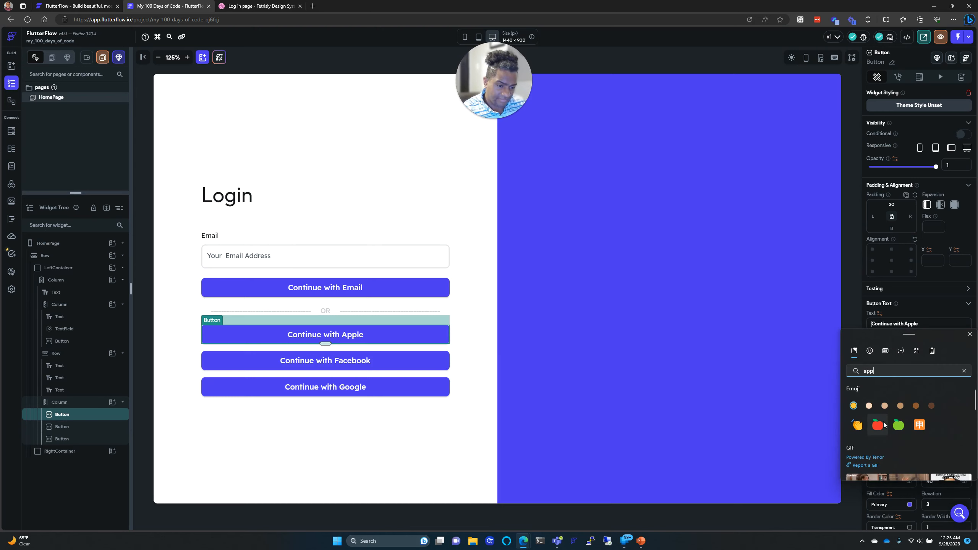
{"action": "left_click", "coordinate": [878, 425]}
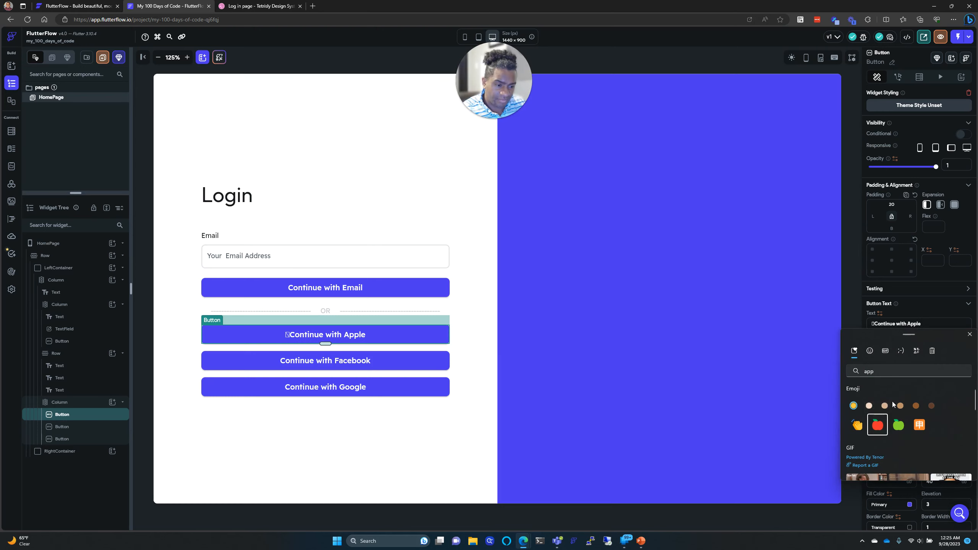
{"action": "left_click", "coordinate": [970, 335]}
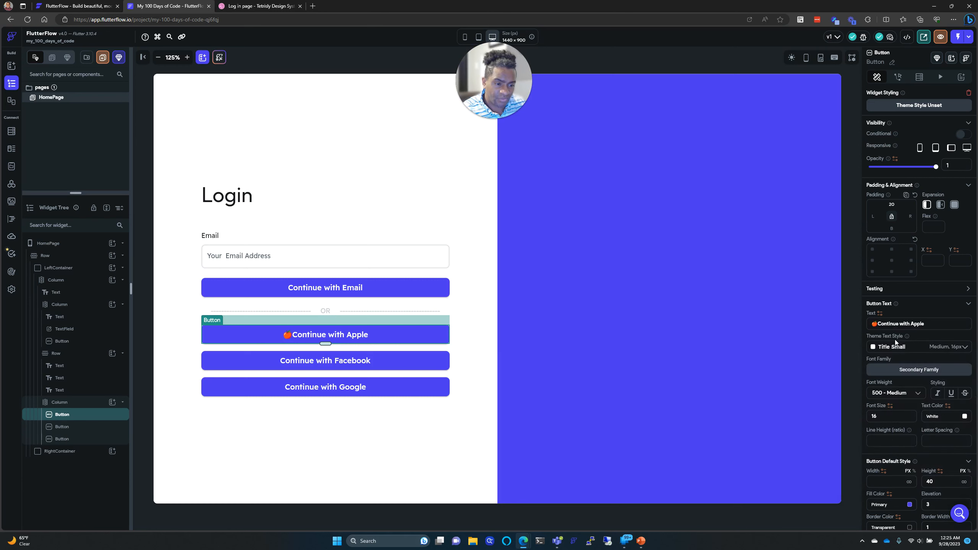
{"action": "left_click", "coordinate": [879, 324]}
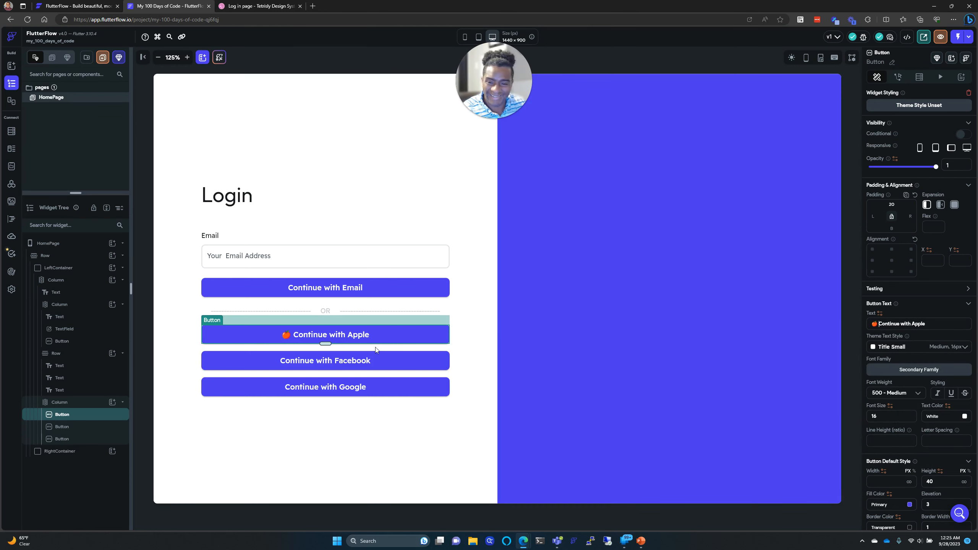
Step: Put a single open-book emoji in front of the Continue with Facebook label
{"action": "left_click", "coordinate": [387, 362]}
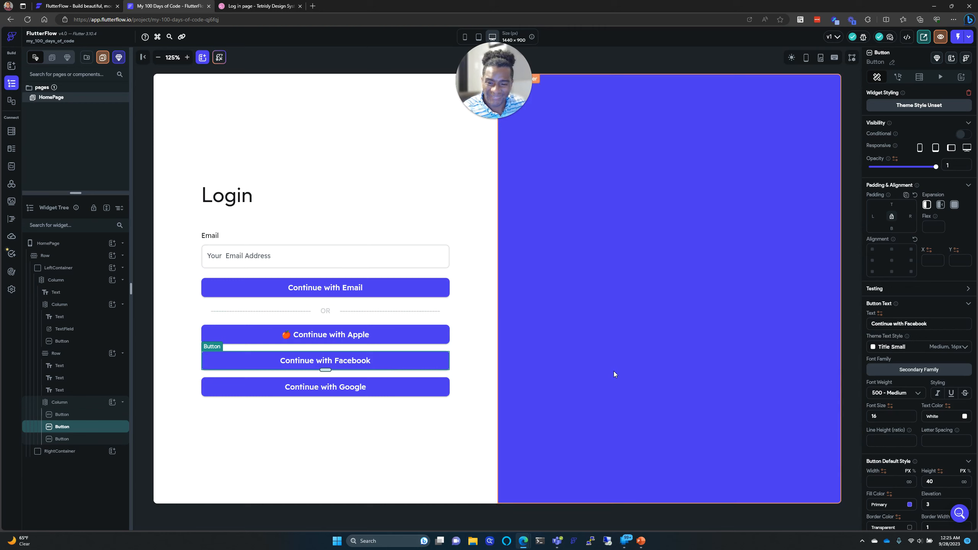
{"action": "left_click", "coordinate": [874, 326]}
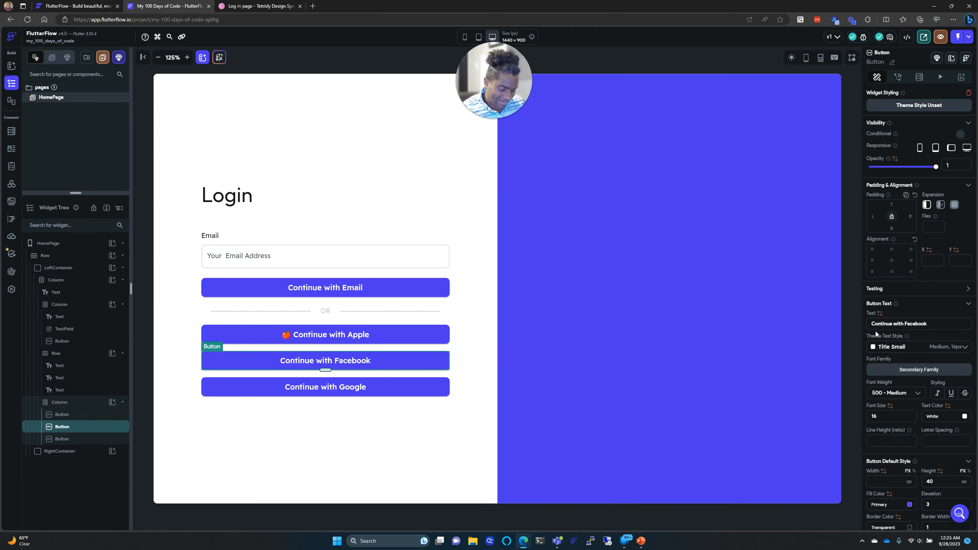
{"action": "key", "text": "super+period"}
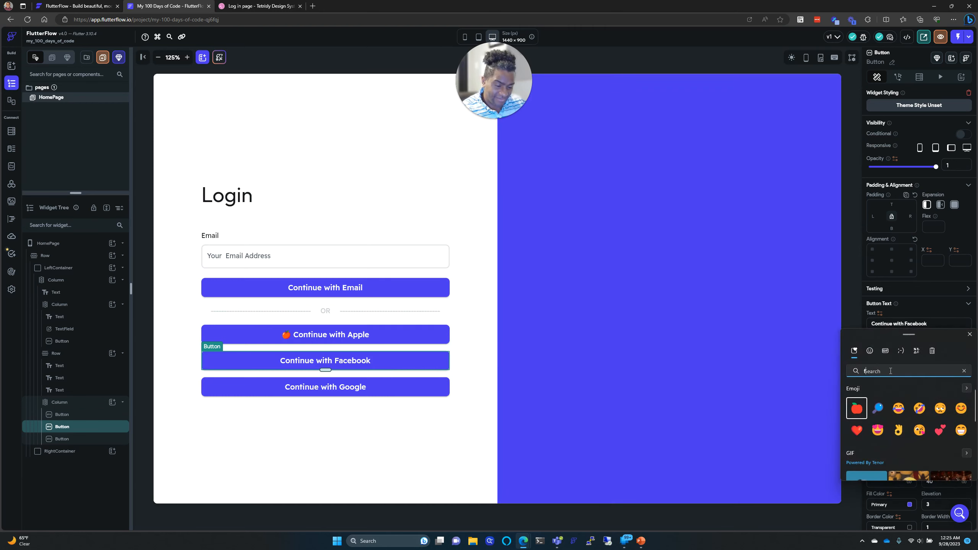
{"action": "type", "text": "fa"}
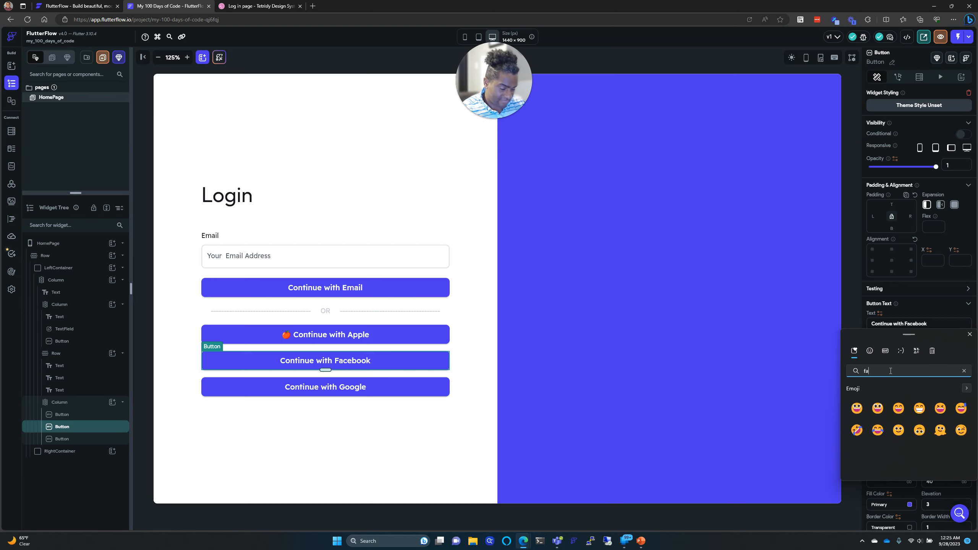
{"action": "key", "text": "BackSpace"}
{"action": "key", "text": "BackSpace"}
{"action": "type", "text": "book"}
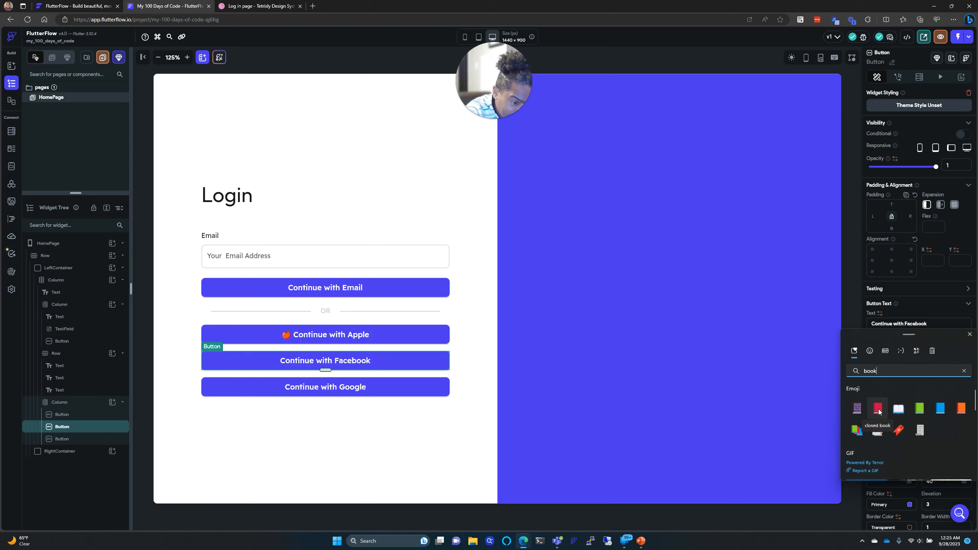
{"action": "left_click", "coordinate": [904, 412]}
{"action": "left_click", "coordinate": [903, 412]}
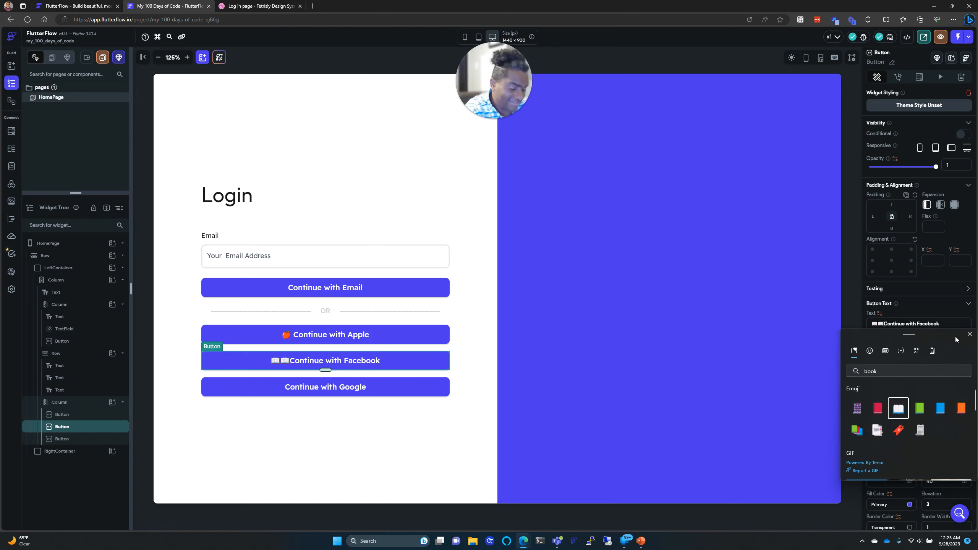
{"action": "key", "text": "Escape"}
{"action": "key", "text": "BackSpace"}
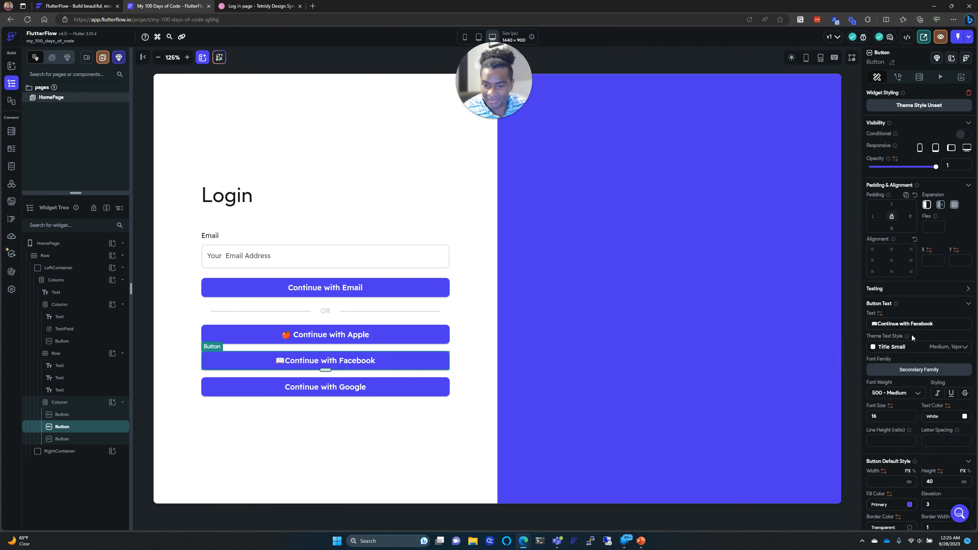
Step: Add an envelope emoji before the Continue with Google label
{"action": "left_click", "coordinate": [418, 396]}
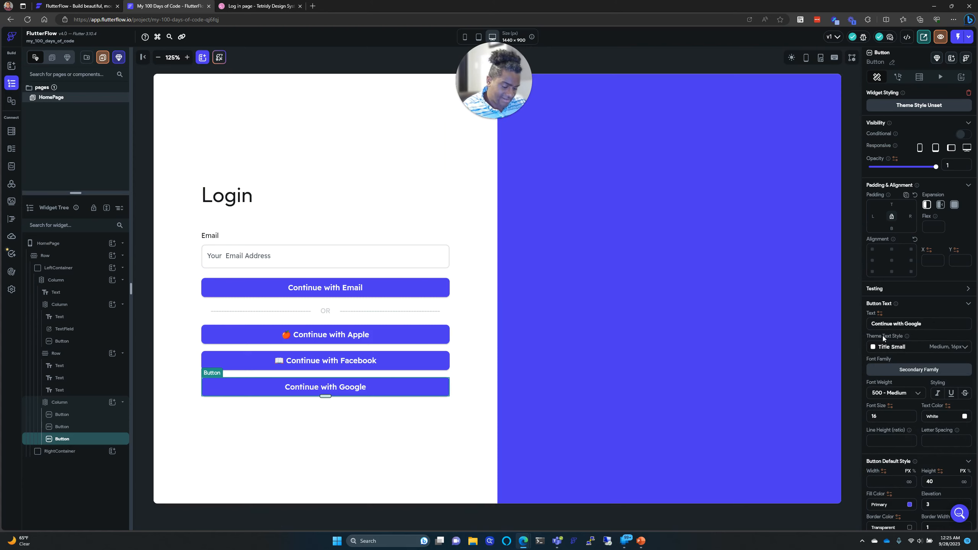
{"action": "key", "text": "super+period"}
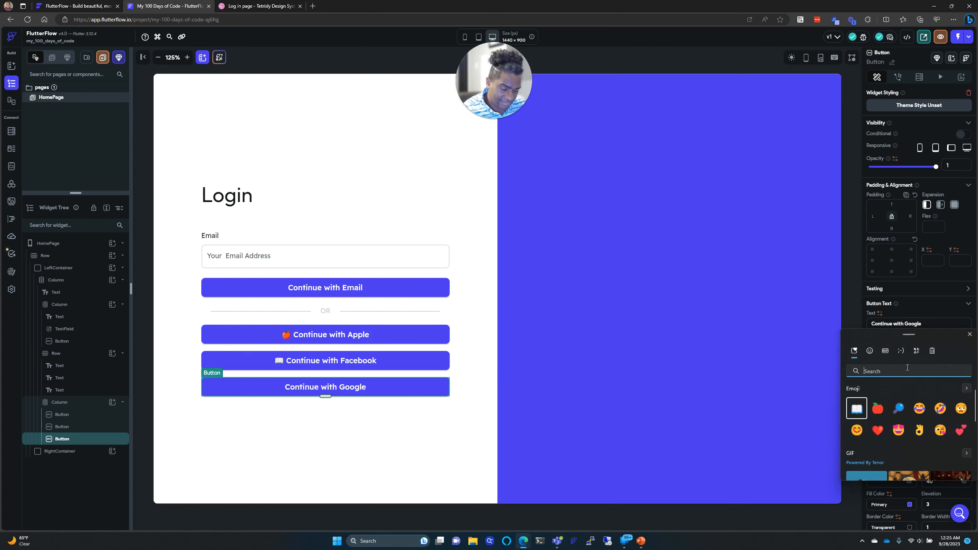
{"action": "type", "text": "G"}
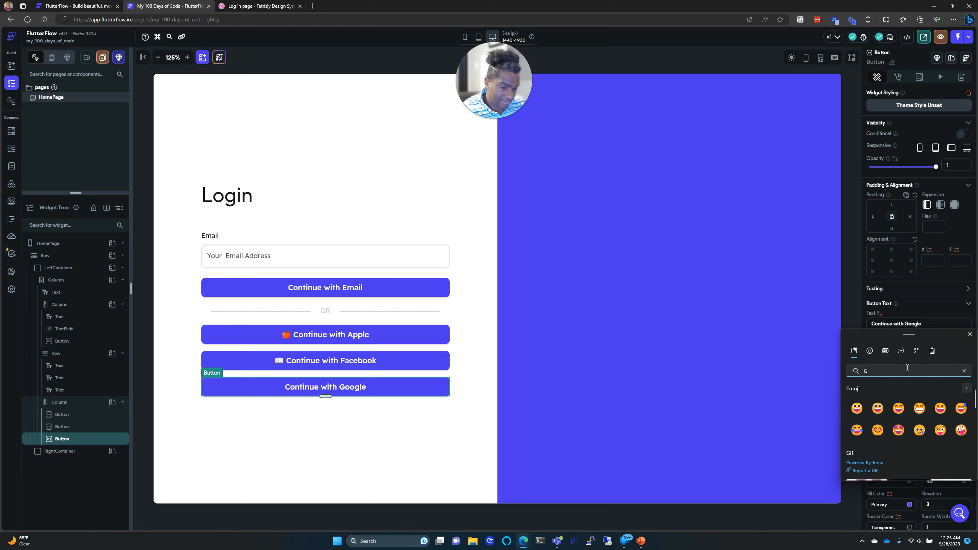
{"action": "key", "text": "BackSpace"}
{"action": "type", "text": "Letter"}
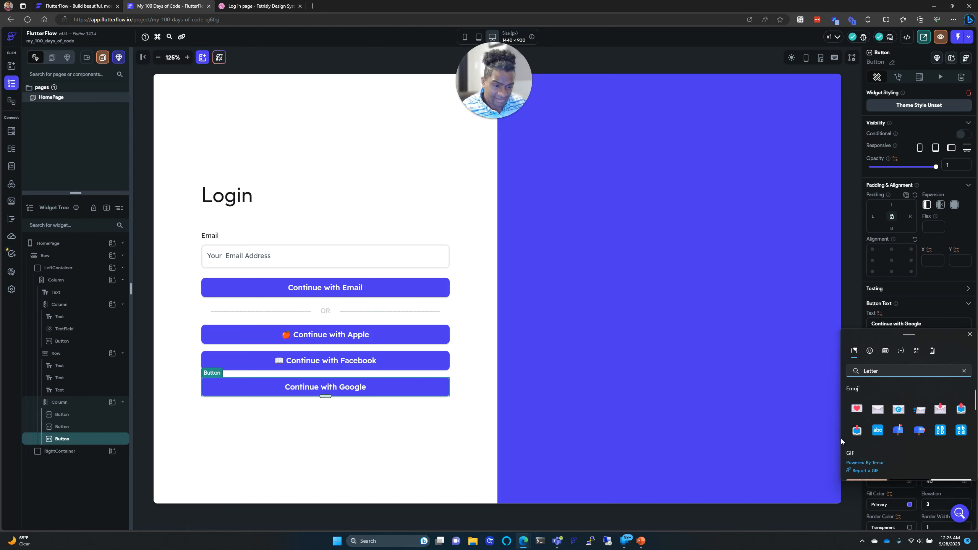
{"action": "left_click", "coordinate": [878, 409]}
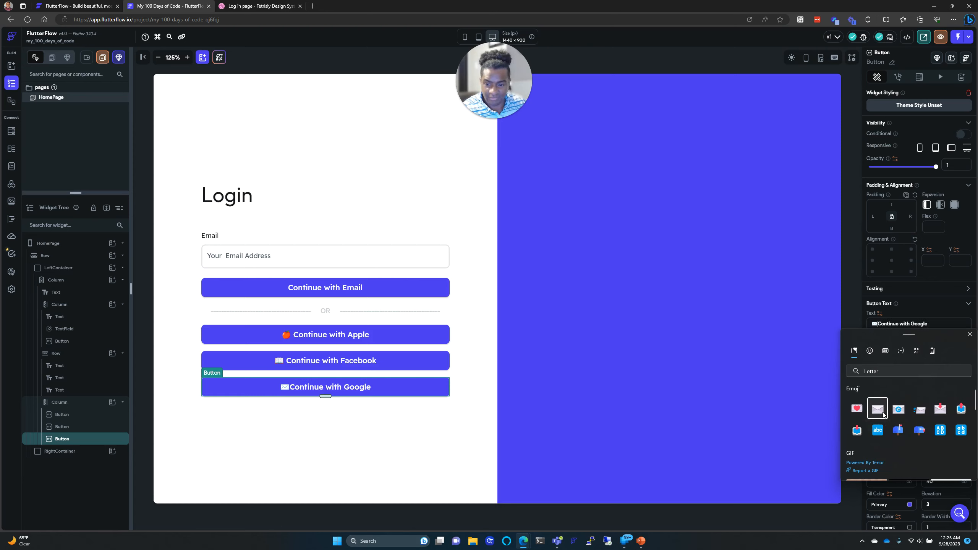
{"action": "left_click", "coordinate": [880, 323]}
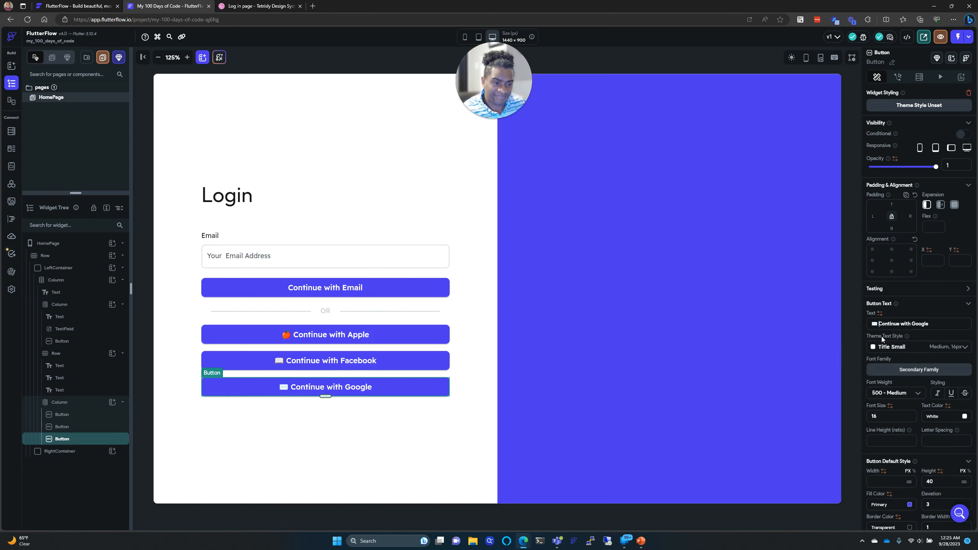
{"action": "left_click", "coordinate": [811, 336]}
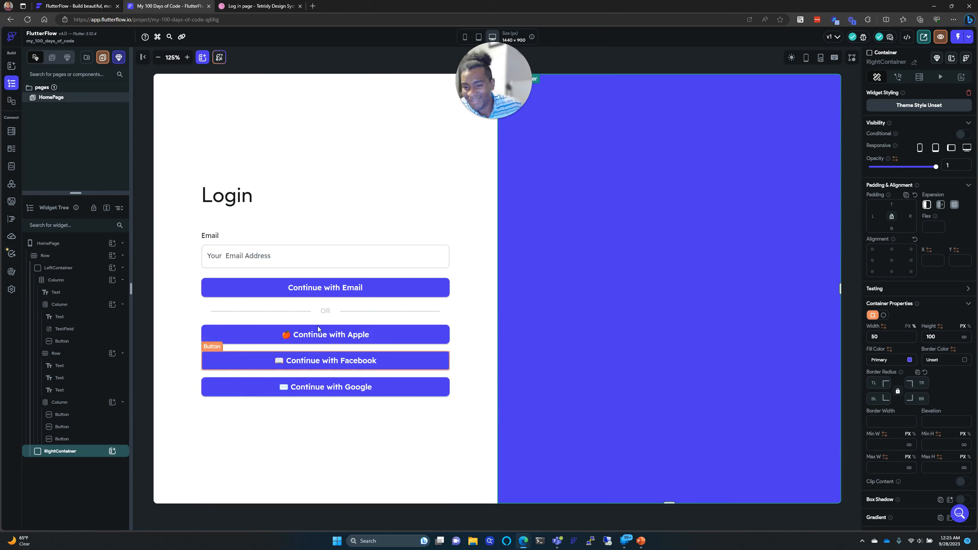
{"action": "left_click", "coordinate": [257, 5]}
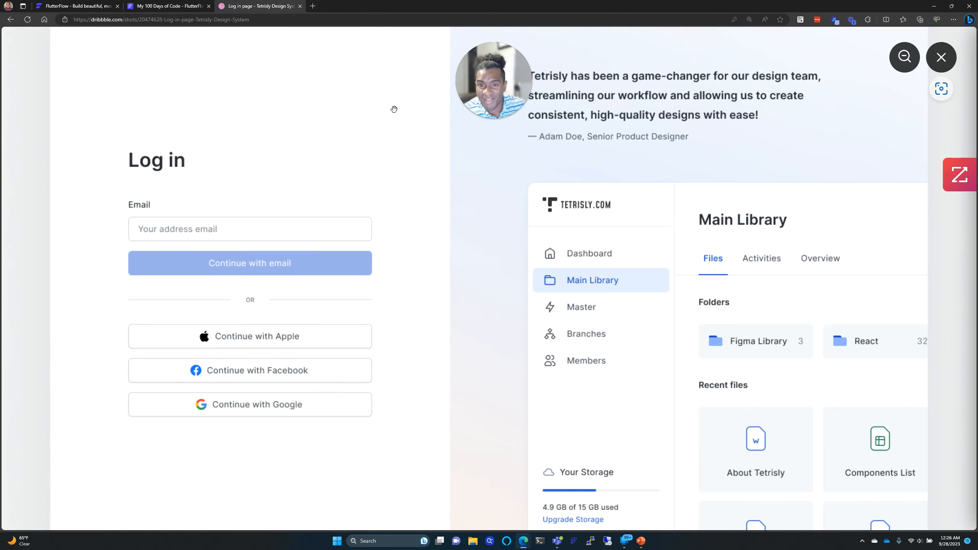
{"action": "left_click", "coordinate": [169, 5]}
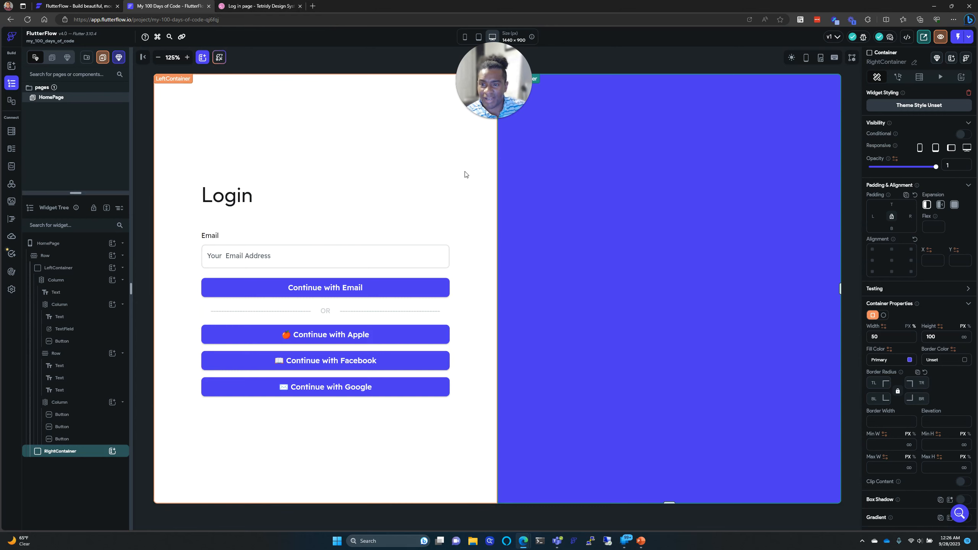
{"action": "key", "text": "ctrl+Tab"}
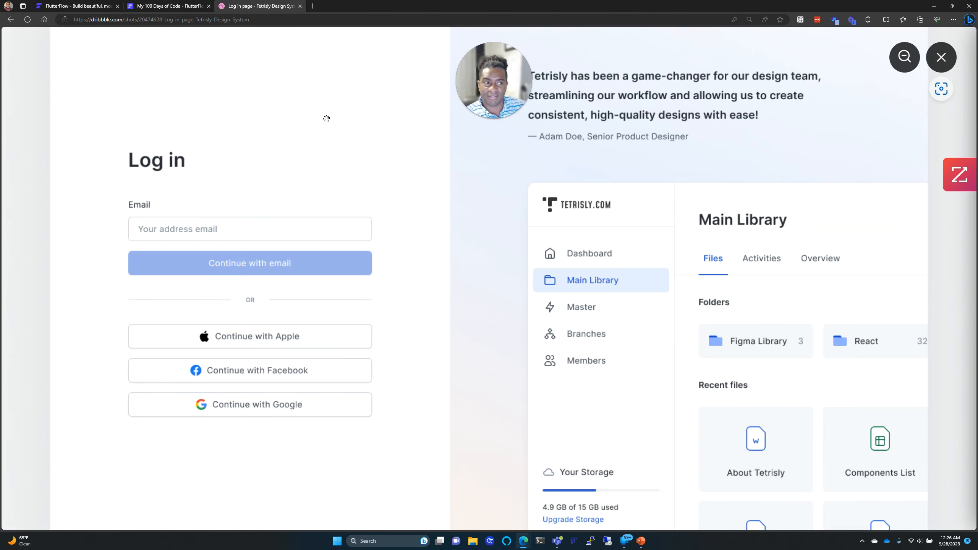
{"action": "scroll", "coordinate": [326, 118], "scroll_direction": "down", "scroll_amount": 3}
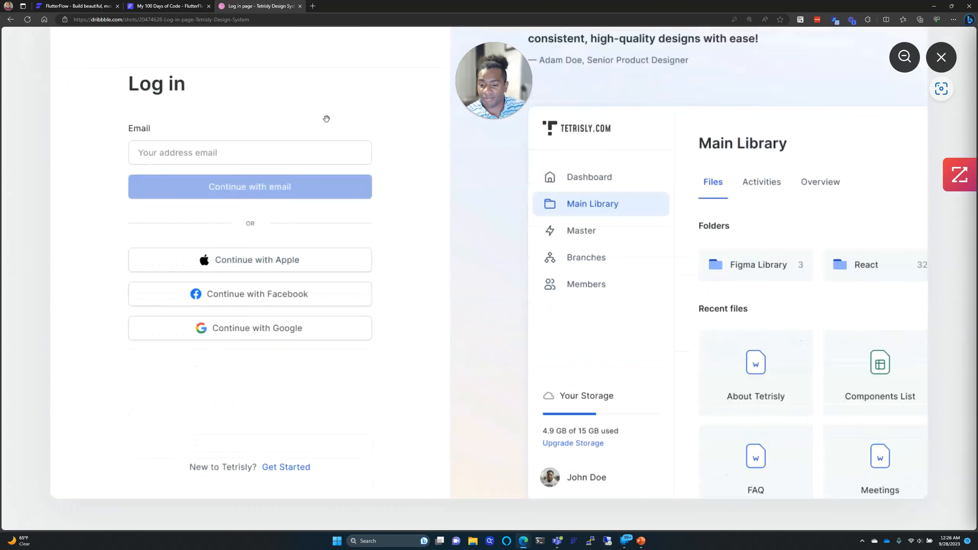
{"action": "scroll", "coordinate": [327, 118], "scroll_direction": "up", "scroll_amount": 2}
{"action": "scroll", "coordinate": [326, 119], "scroll_direction": "down", "scroll_amount": 2}
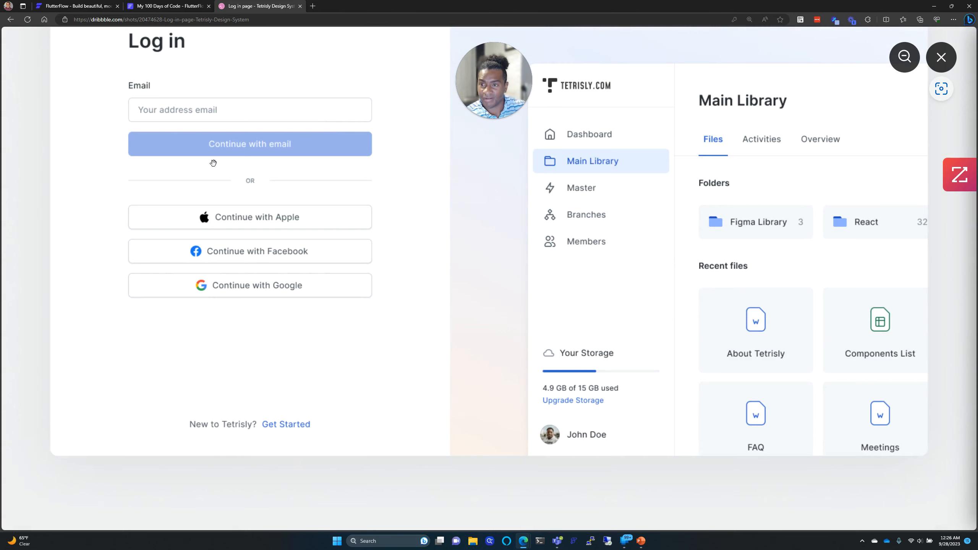
{"action": "left_click", "coordinate": [158, 6]}
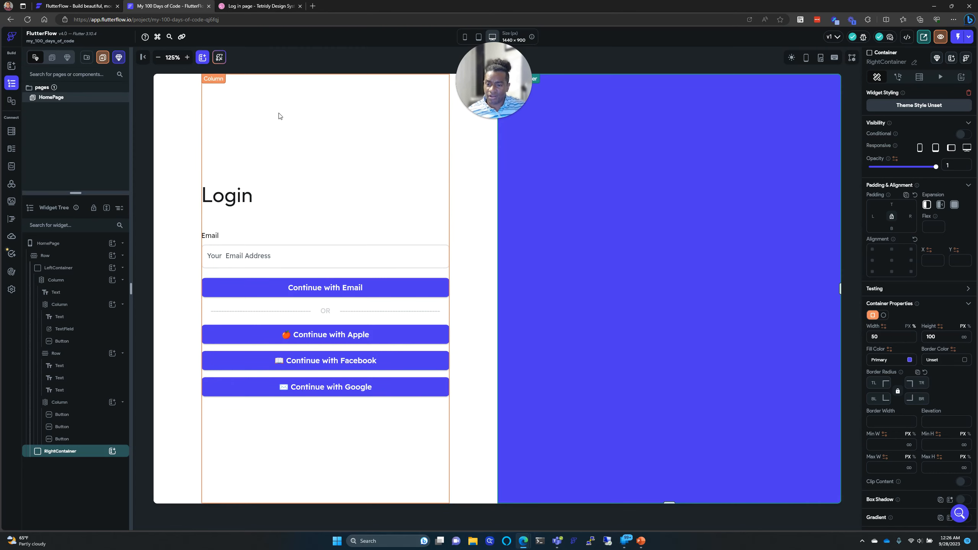
{"action": "left_click", "coordinate": [259, 6]}
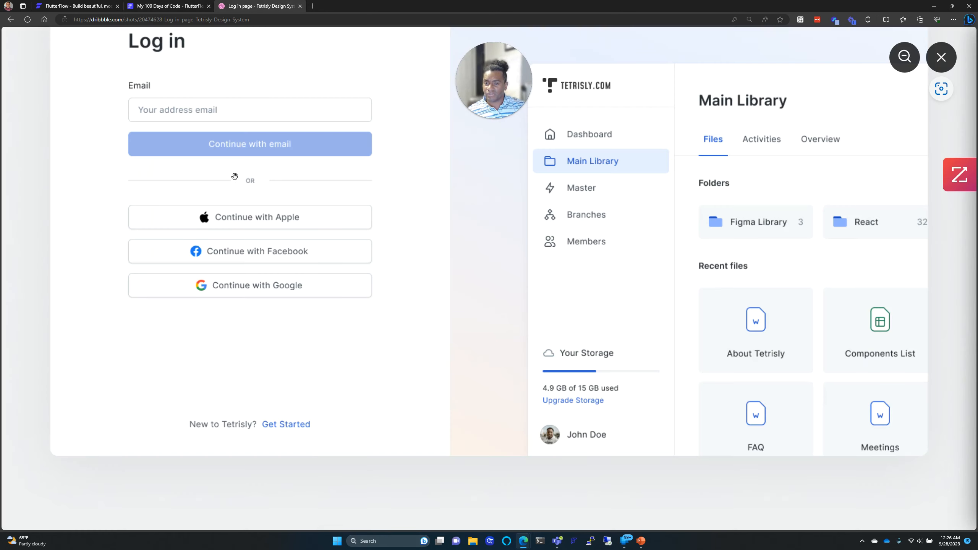
{"action": "scroll", "coordinate": [228, 403], "scroll_direction": "up", "scroll_amount": 4}
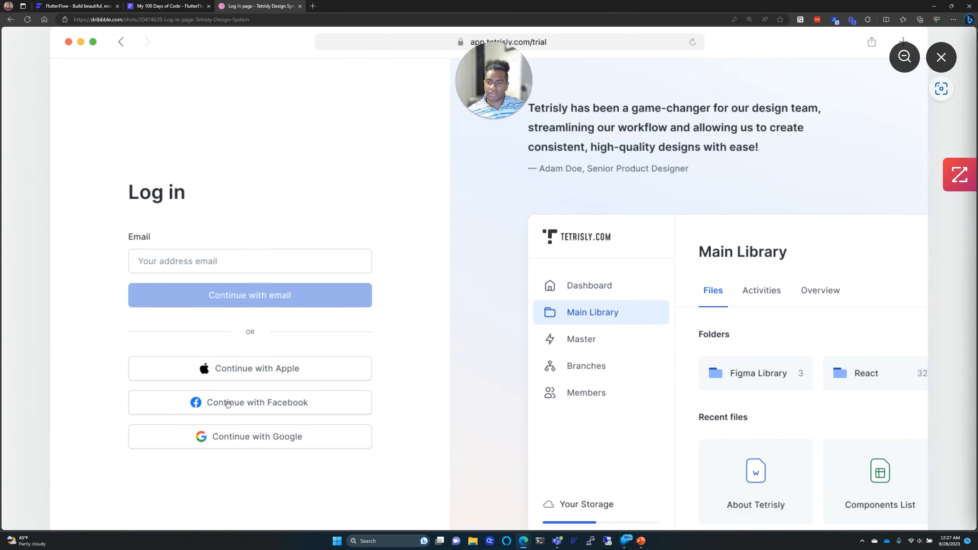
{"action": "left_click", "coordinate": [155, 5]}
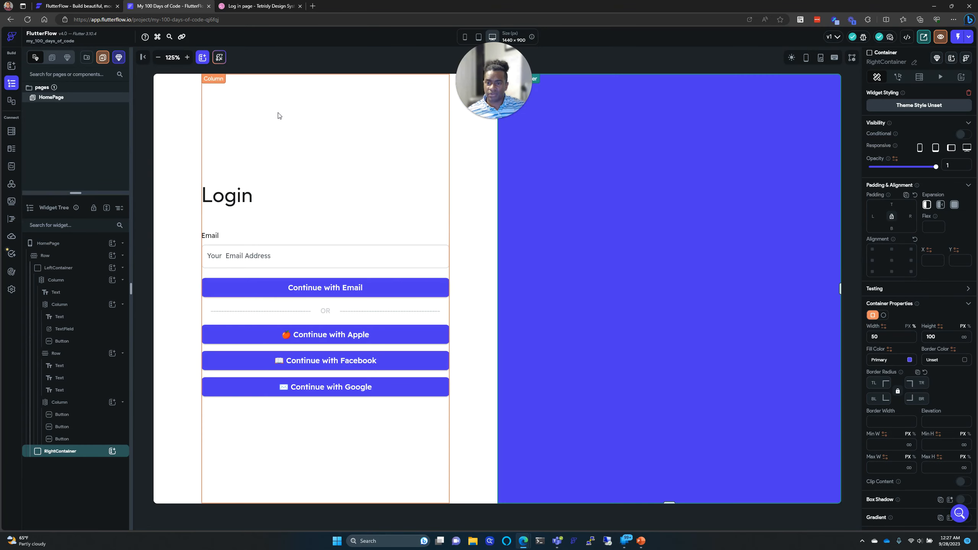